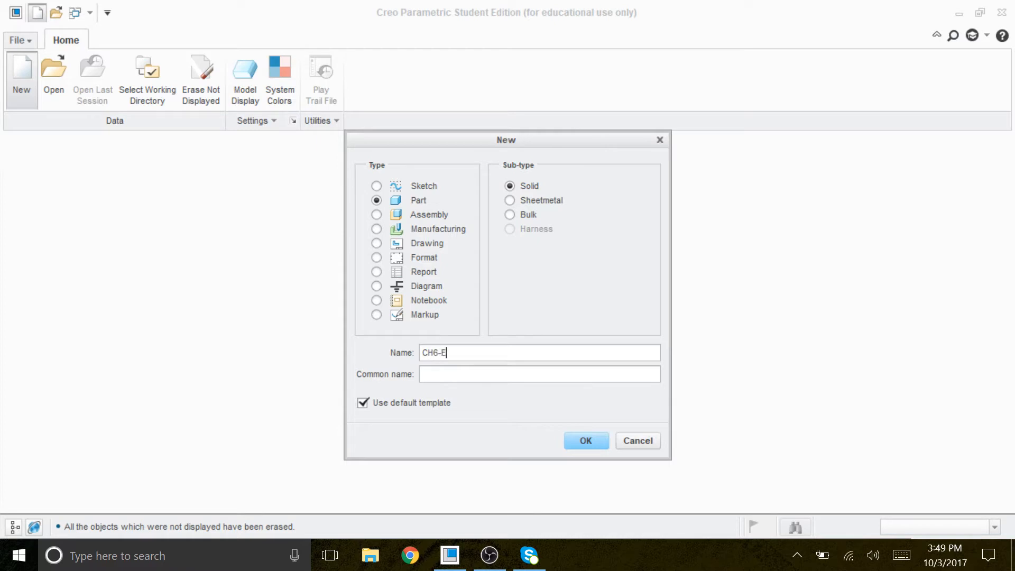
# Create the solid part CH6-EX1 from the default template and turn on display of all datum features.
pyautogui.click(587, 441)
pyautogui.click(561, 148)
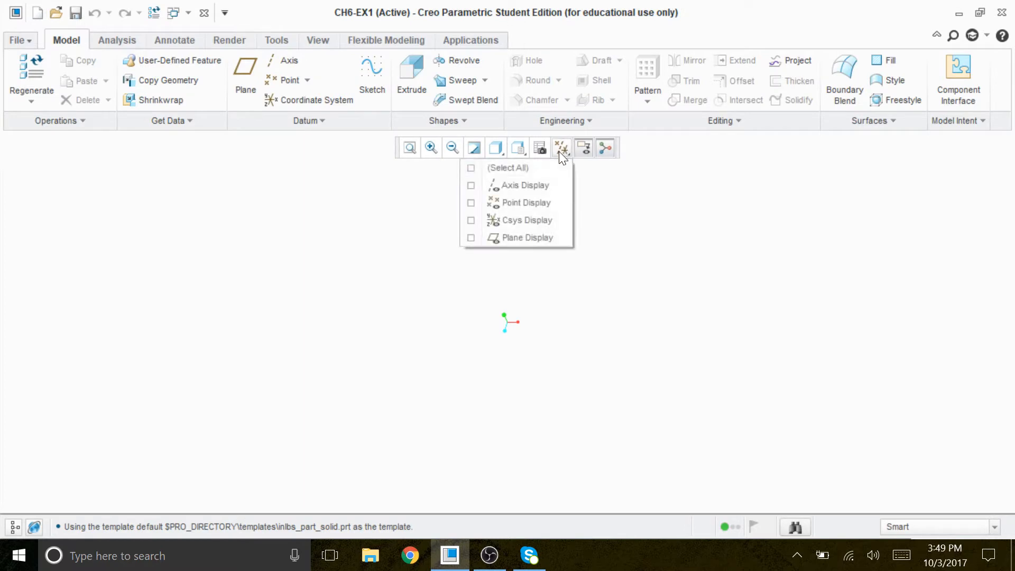
pyautogui.click(552, 169)
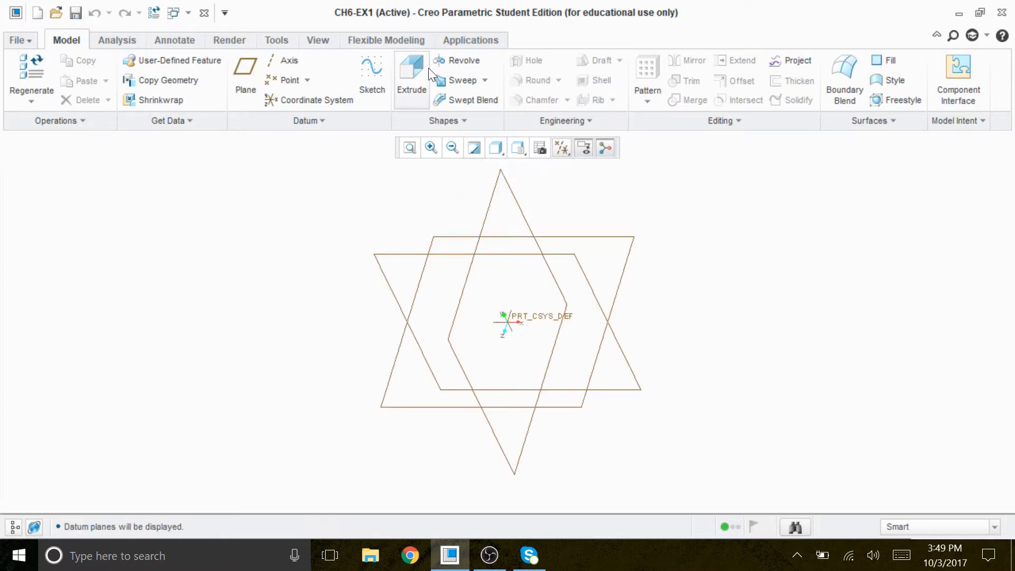
# Start an Extrude and open its internal sketch on the FRONT datum plane, with the RIGHT plane as the right-facing reference.
pyautogui.click(412, 79)
pyautogui.click(94, 121)
pyautogui.click(283, 205)
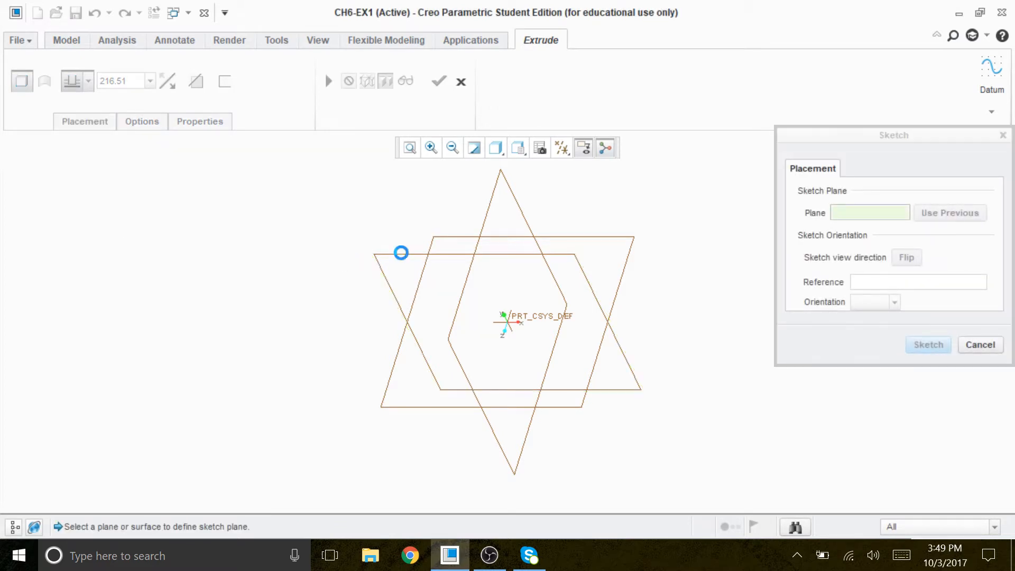
pyautogui.click(612, 312)
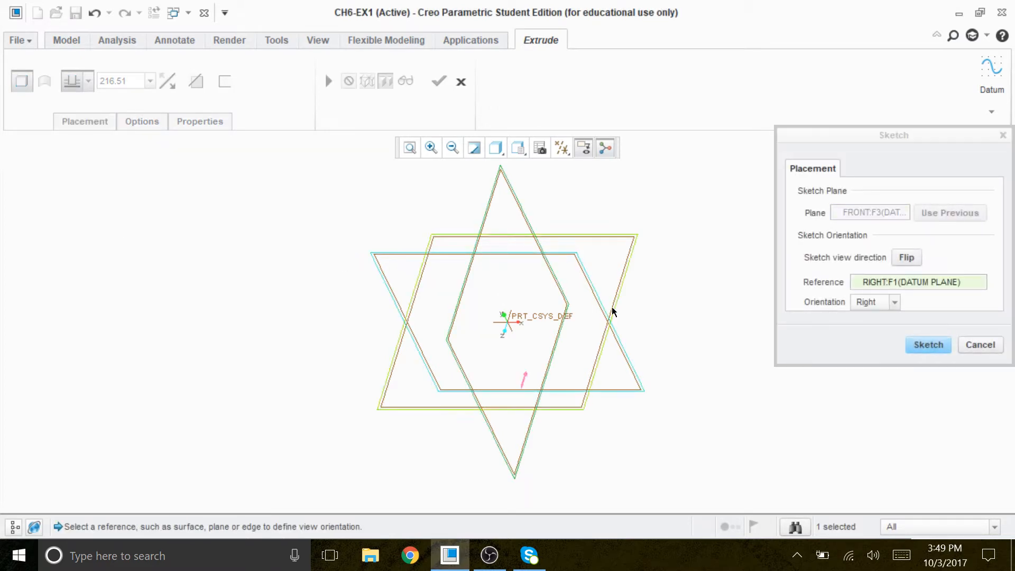
pyautogui.click(920, 348)
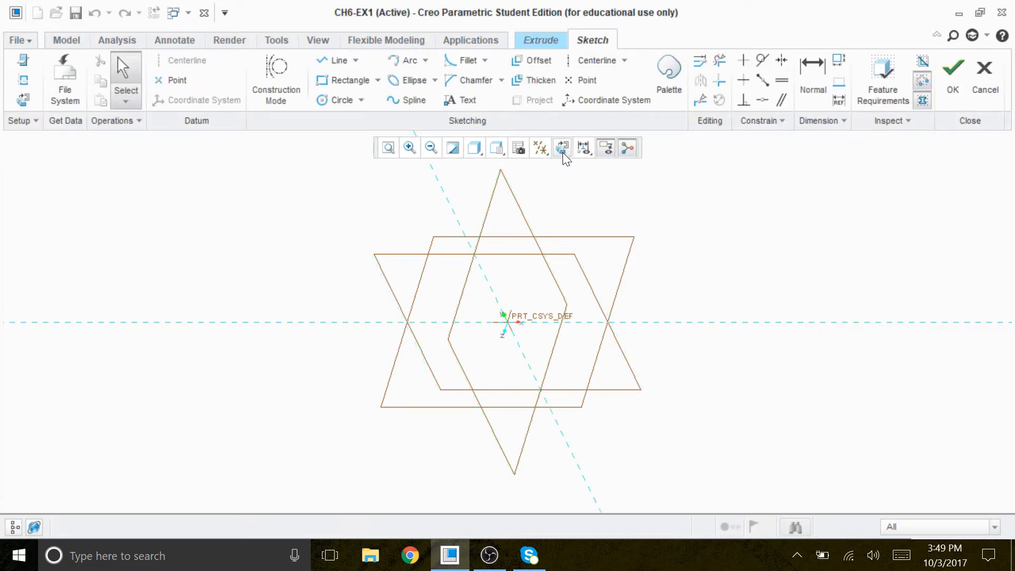
# Orient the sketch plane parallel to the screen and turn off the display of all datum features.
pyautogui.click(565, 151)
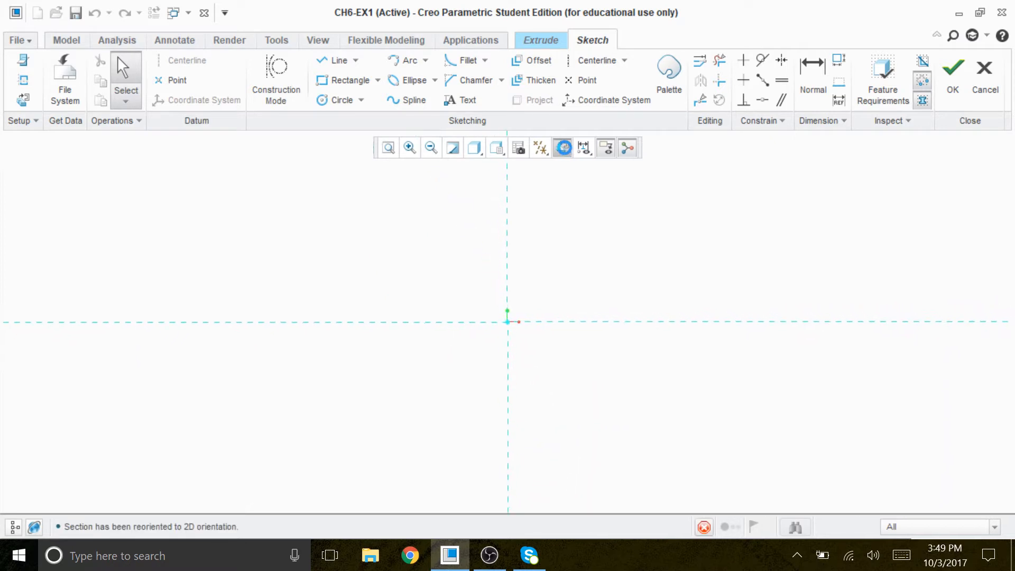
pyautogui.scroll(1, 563, 269)
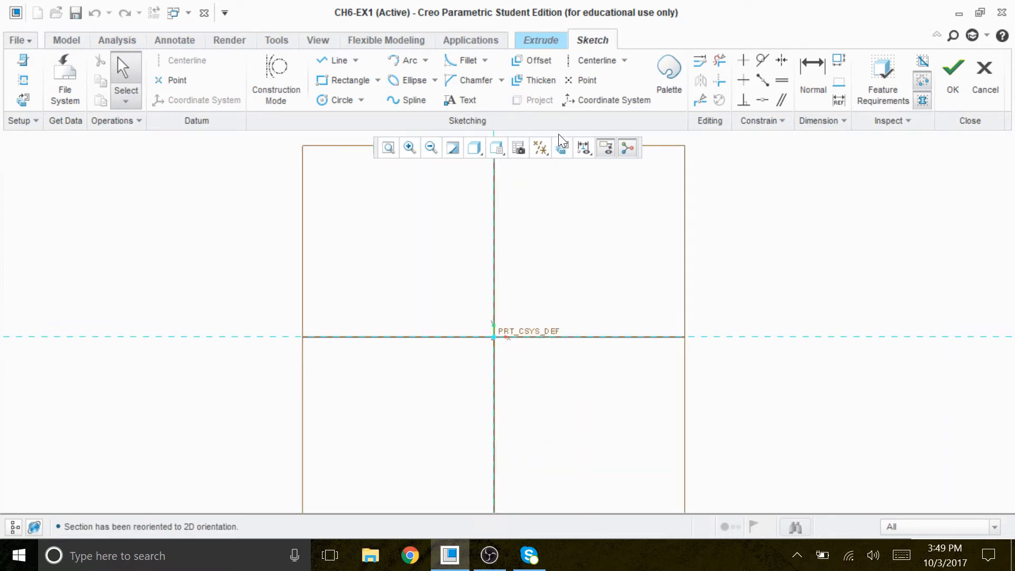
pyautogui.click(541, 148)
pyautogui.click(527, 172)
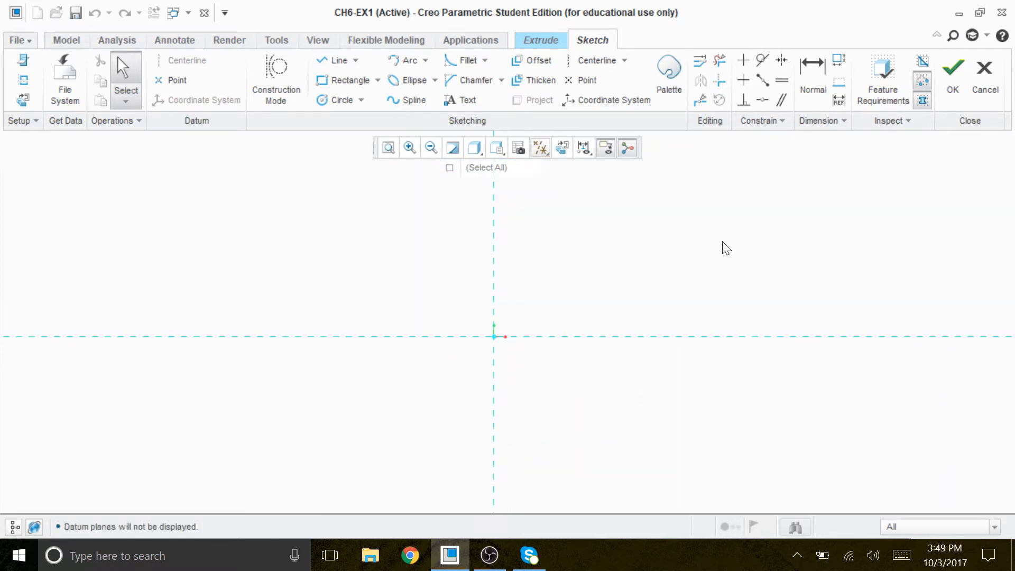
# Add a vertical and a horizontal centerline through the sketch origin along the reference lines.
pyautogui.click(595, 60)
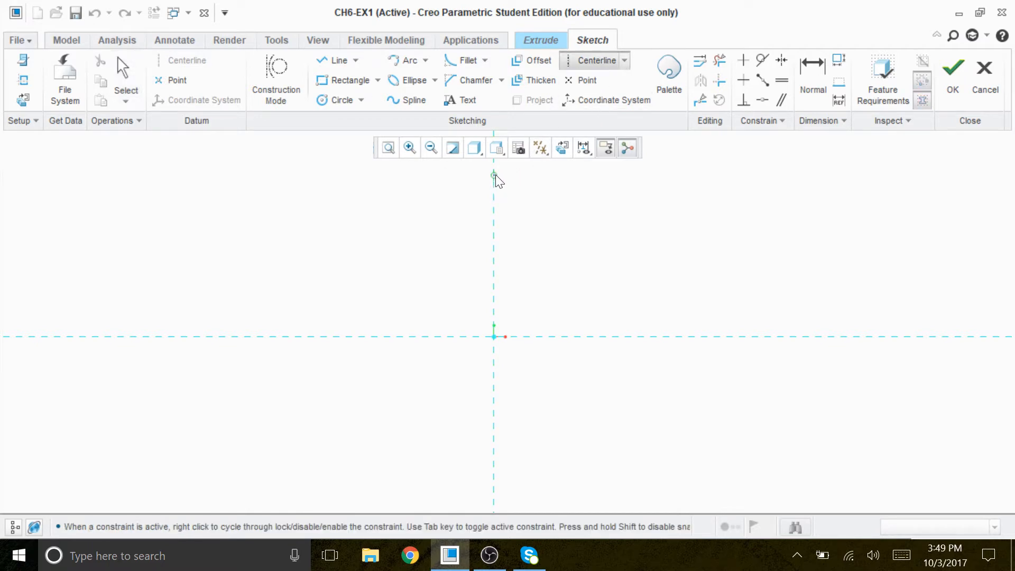
pyautogui.click(494, 249)
pyautogui.click(297, 336)
pyautogui.click(467, 337)
pyautogui.middleClick(601, 372)
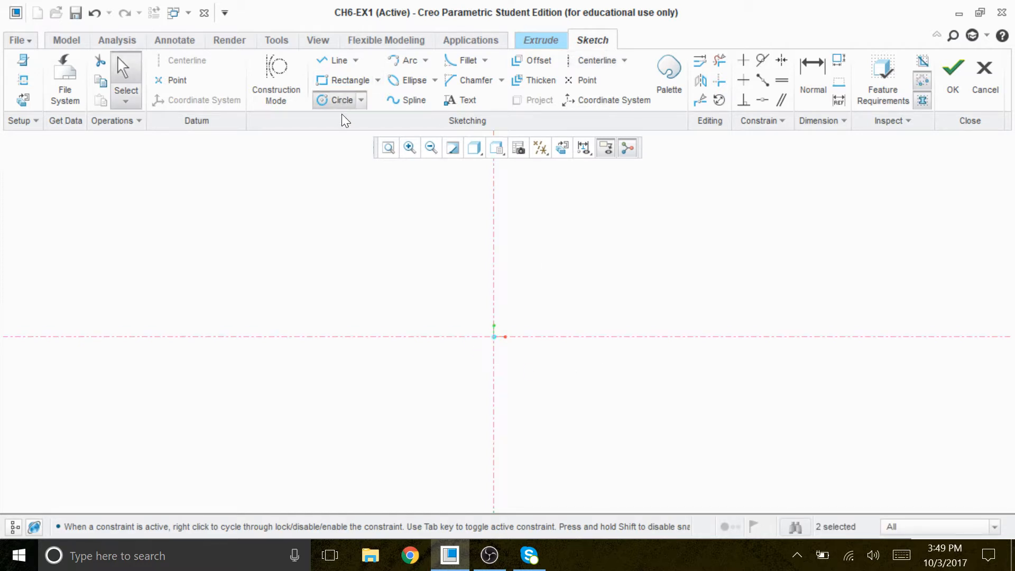
# Sketch two concentric circles centred on the origin, about 277 and 164 in diameter.
pyautogui.click(337, 102)
pyautogui.click(494, 337)
pyautogui.click(595, 361)
pyautogui.click(494, 337)
pyautogui.click(553, 364)
pyautogui.middleClick(709, 215)
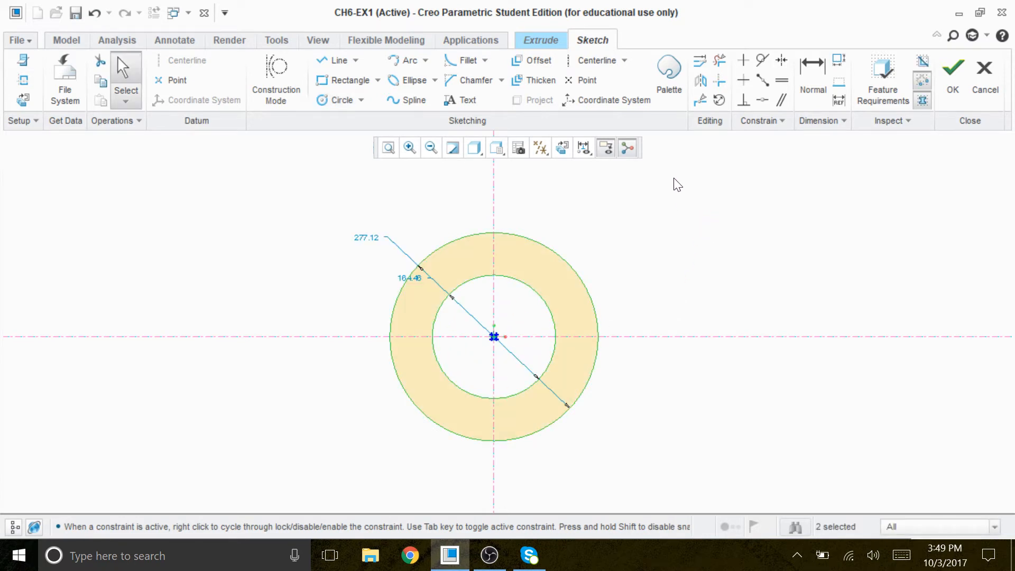
# Move the larger circle's diameter dimension to the upper right of the circles and set it to 56.
pyautogui.moveTo(373, 236); pyautogui.dragTo(588, 212)
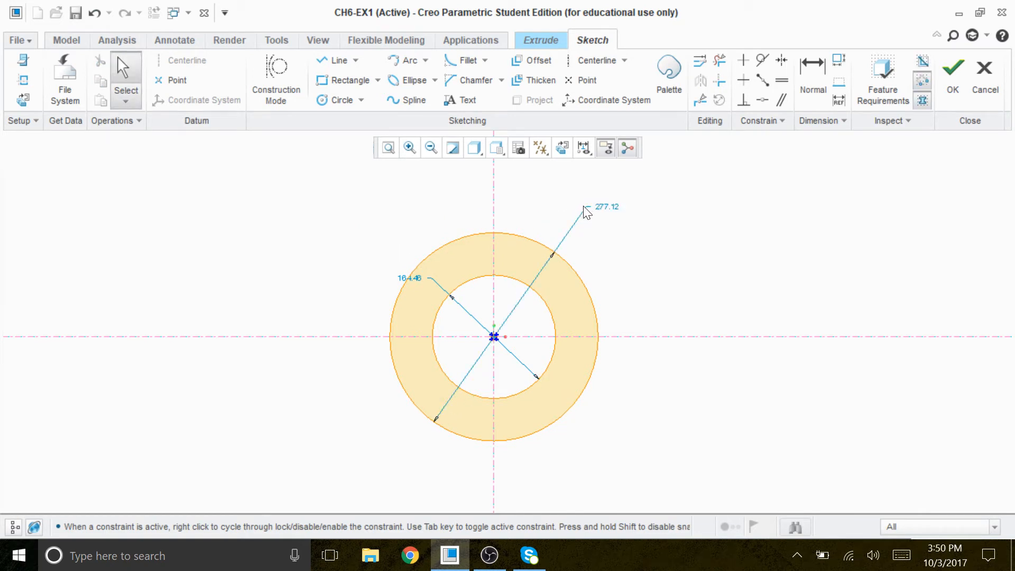
pyautogui.moveTo(583, 216); pyautogui.dragTo(606, 210)
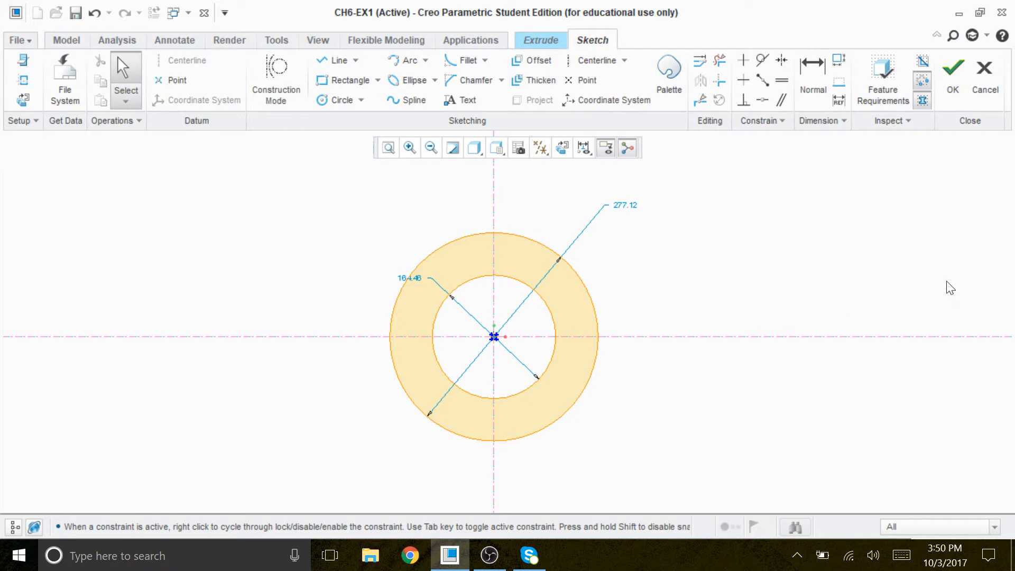
pyautogui.moveTo(632, 208); pyautogui.dragTo(633, 211)
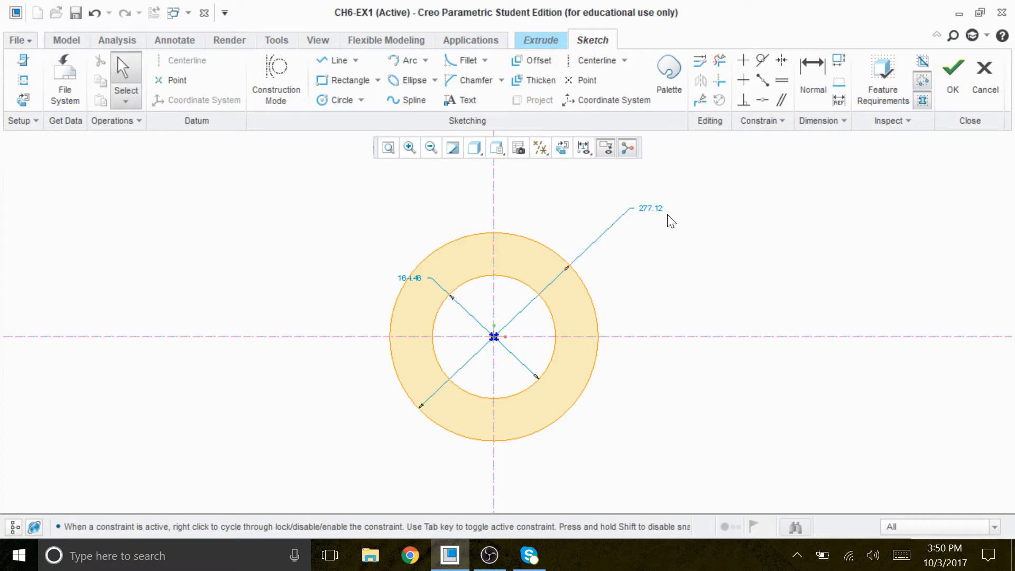
pyautogui.doubleClick(652, 208)
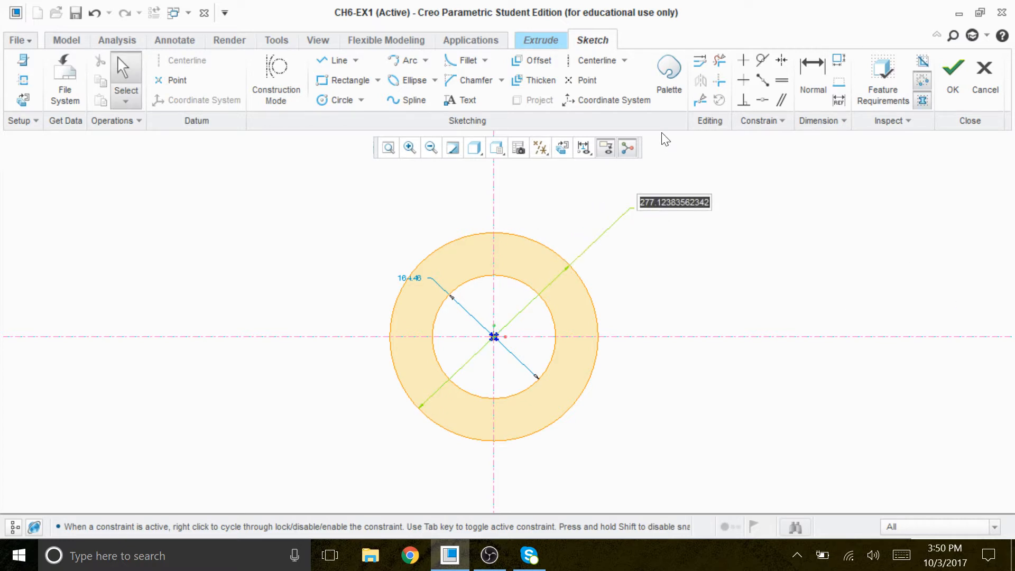
pyautogui.write('56')
pyautogui.press('Return')
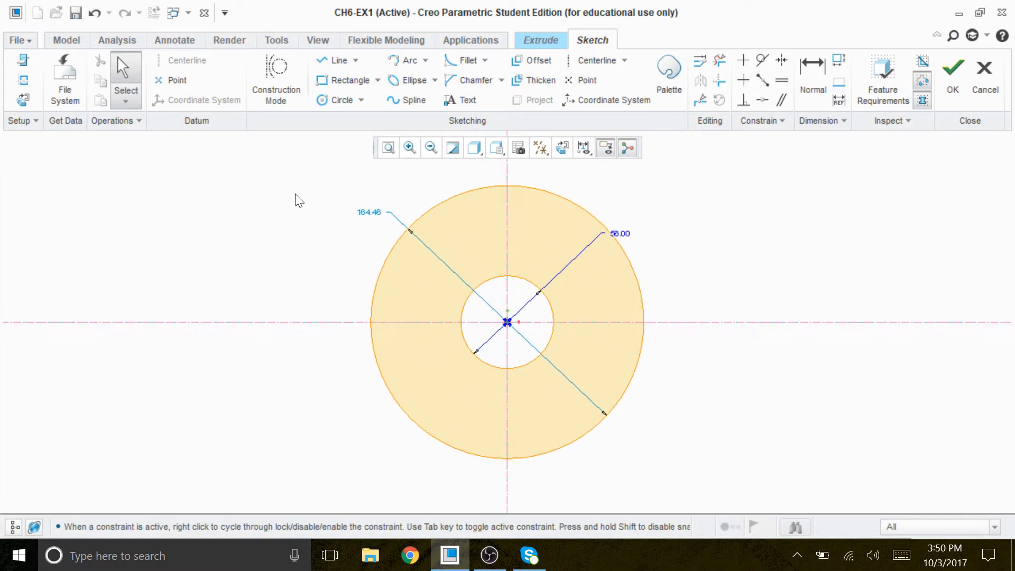
# Set the other concentric circle's diameter to 36.
pyautogui.doubleClick(369, 212)
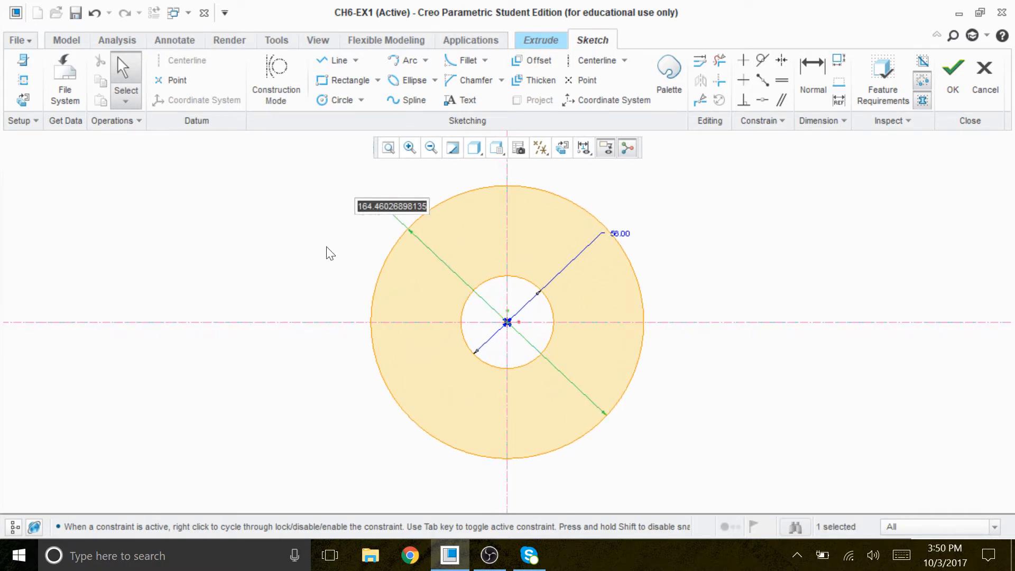
pyautogui.write('36')
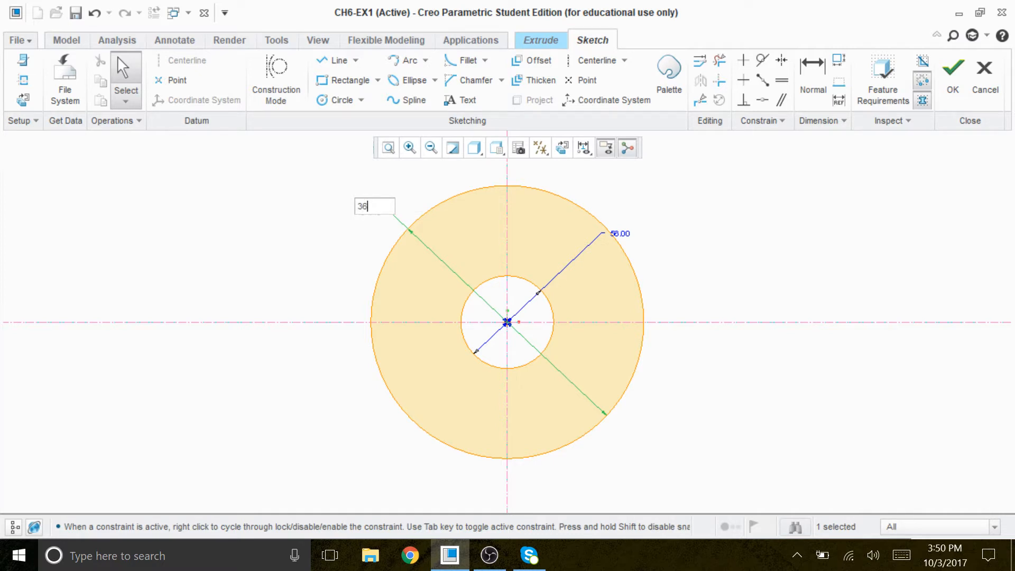
pyautogui.press('Return')
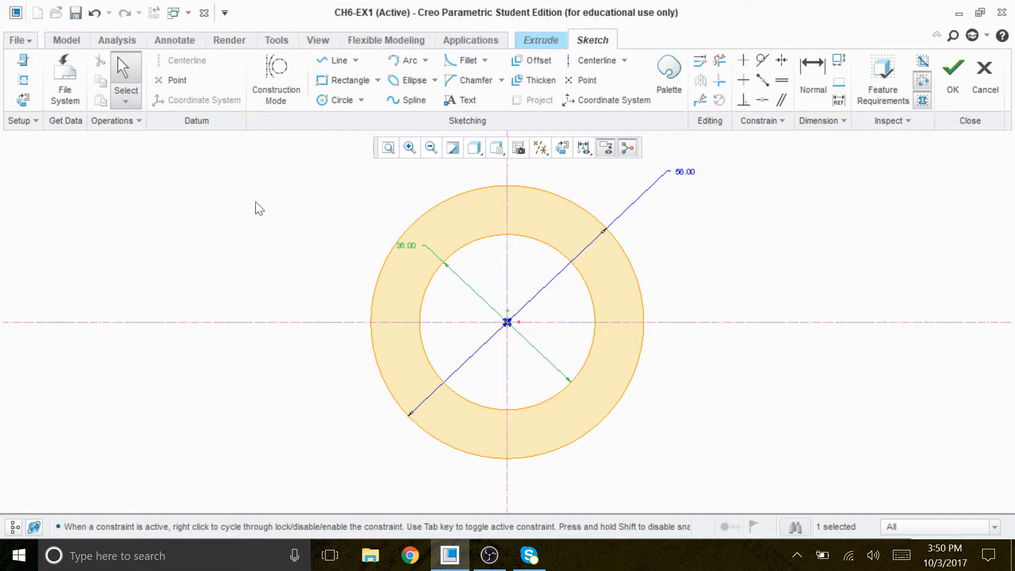
# Sketch horizontal lines about 53 and 55 long from left of the ring into the inner circle, joined at their left ends by a vertical line about 17 long.
pyautogui.click(336, 60)
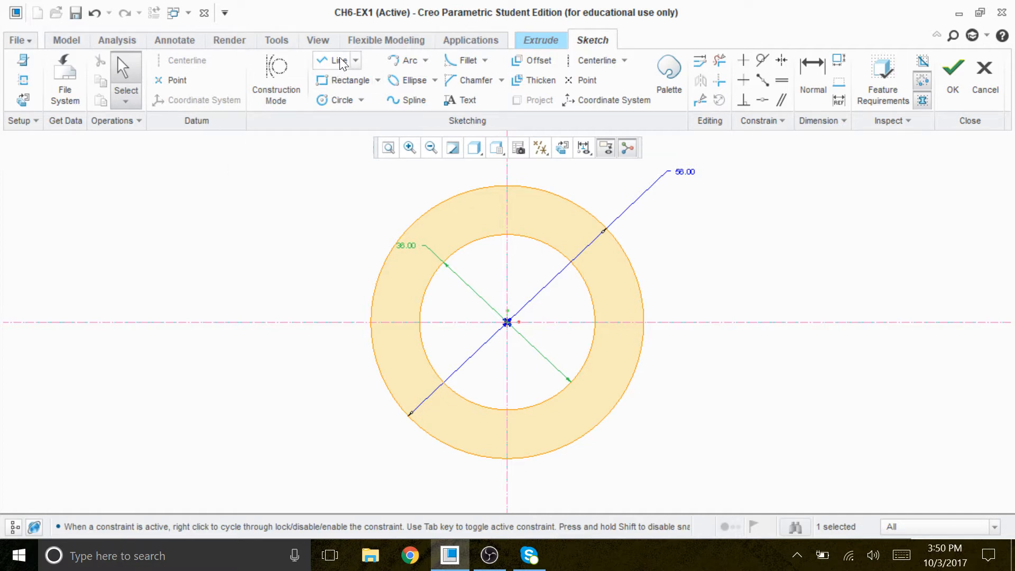
pyautogui.click(188, 285)
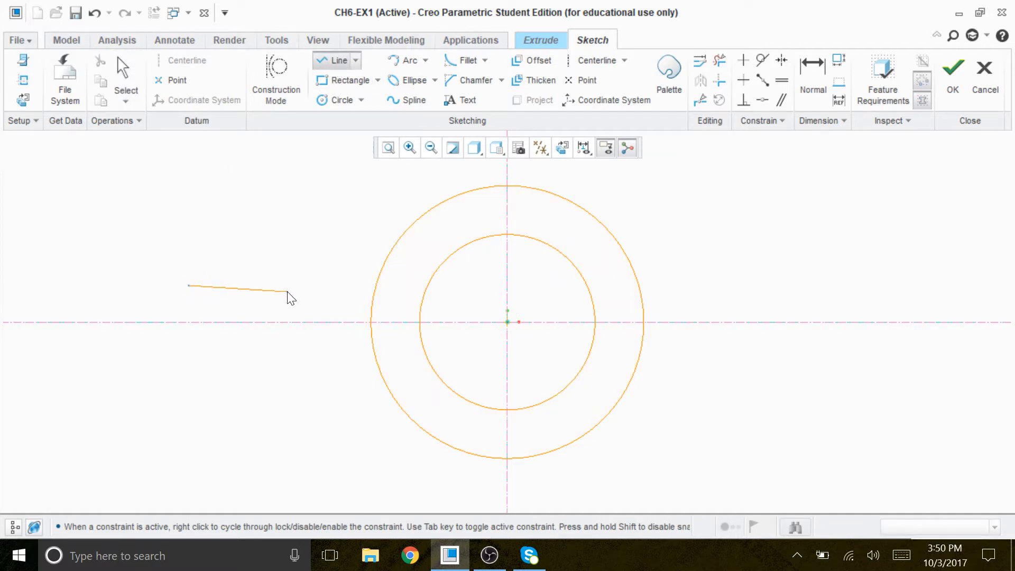
pyautogui.click(444, 286)
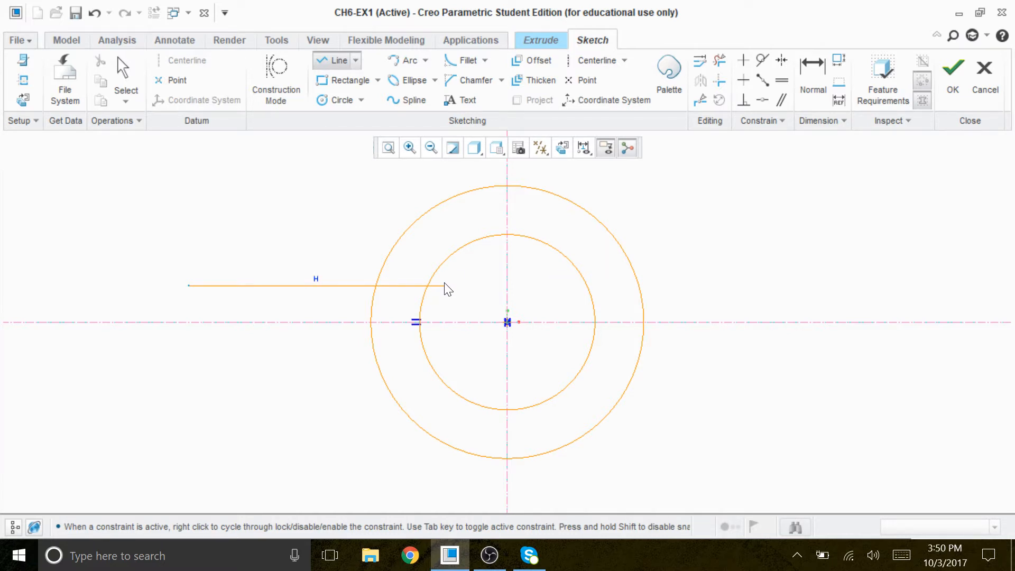
pyautogui.middleClick(446, 288)
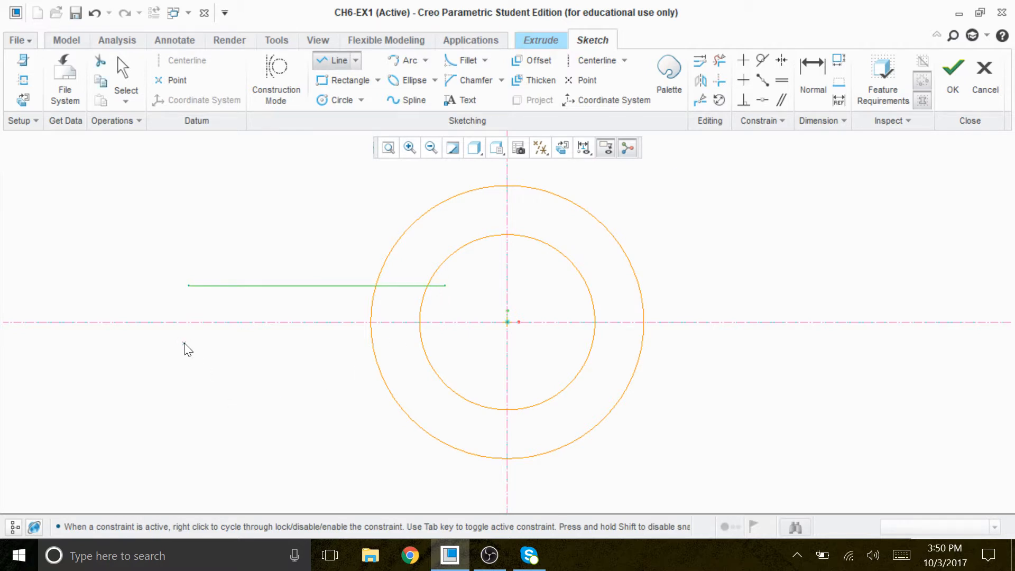
pyautogui.click(189, 287)
pyautogui.click(189, 369)
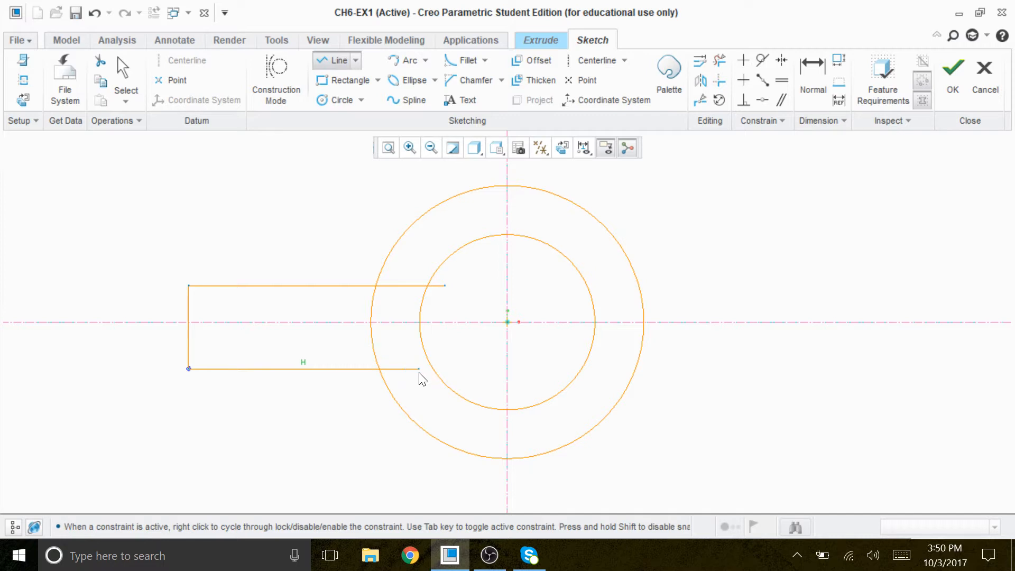
pyautogui.click(458, 373)
pyautogui.middleClick(411, 408)
# Sketch a line about 4 long leftward from the inner circle's left quadrant, continuing vertically down to the arm's lower line.
pyautogui.click(419, 323)
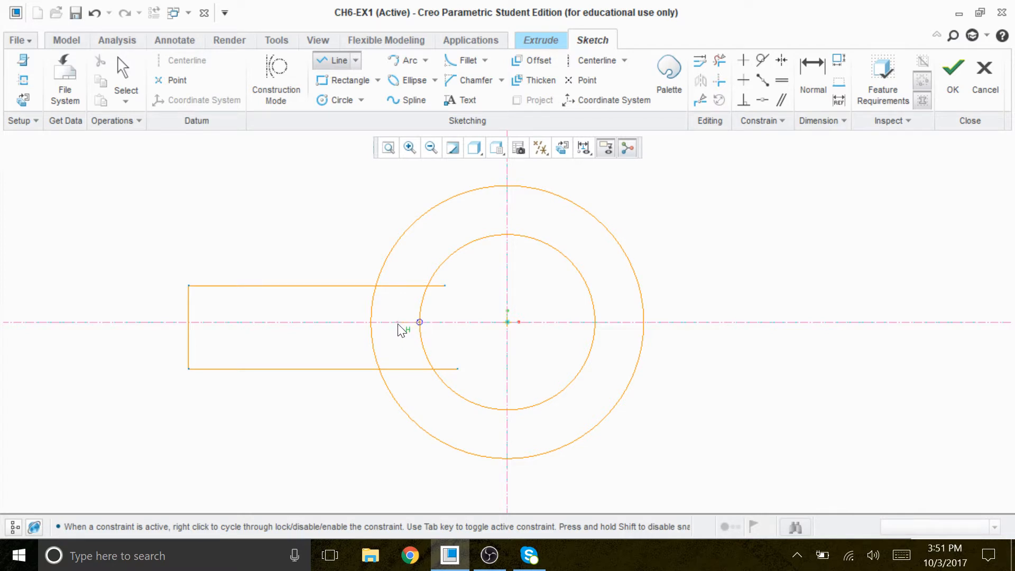
pyautogui.click(399, 322)
pyautogui.click(400, 369)
pyautogui.moveTo(386, 412); pyautogui.dragTo(402, 405, button='middle')
pyautogui.middleClick(401, 405)
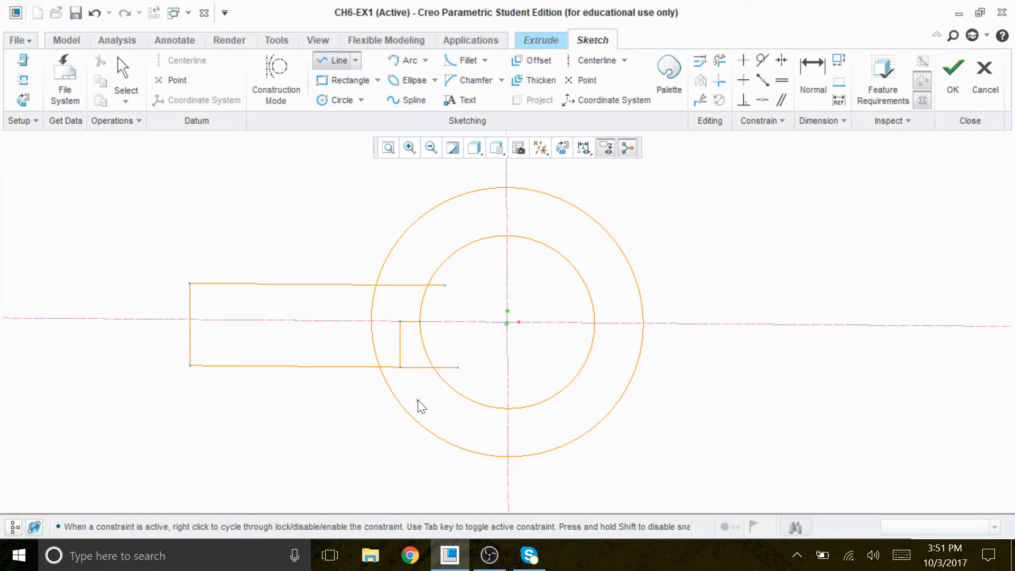
pyautogui.middleClick(417, 402)
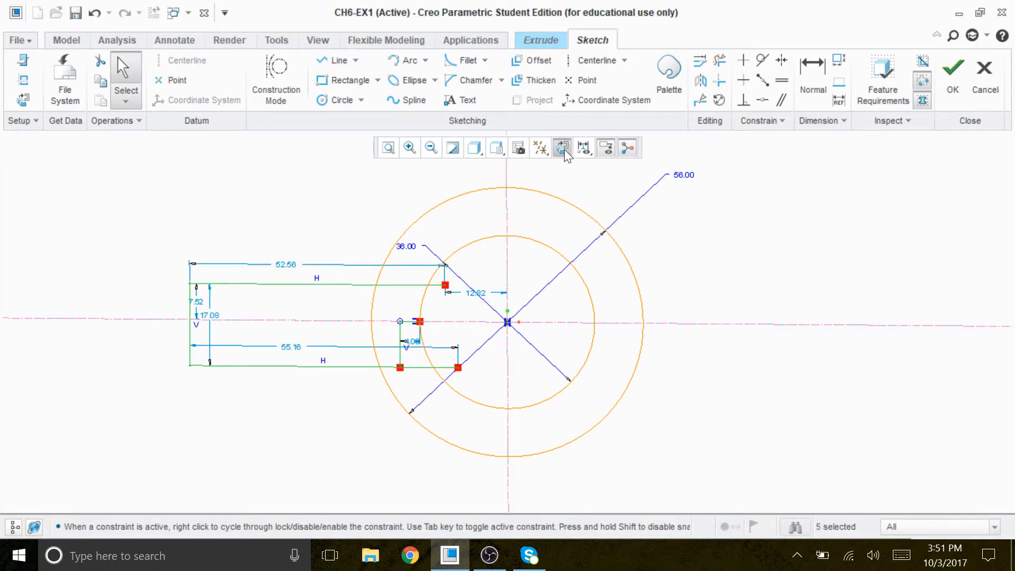
pyautogui.click(563, 148)
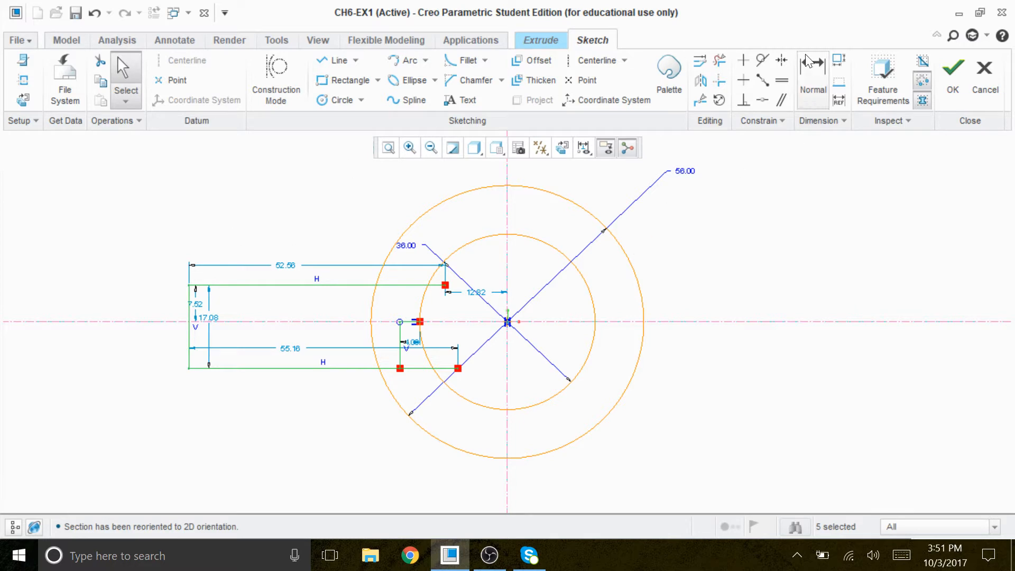
# Constrain the two left corners of the arm to be symmetric about the horizontal centerline.
pyautogui.click(781, 61)
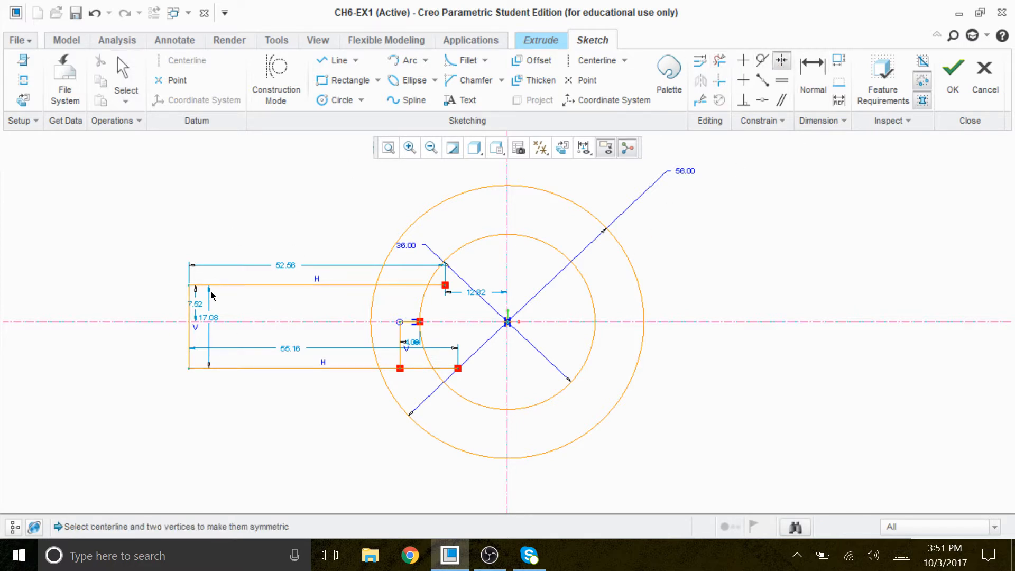
pyautogui.click(189, 285)
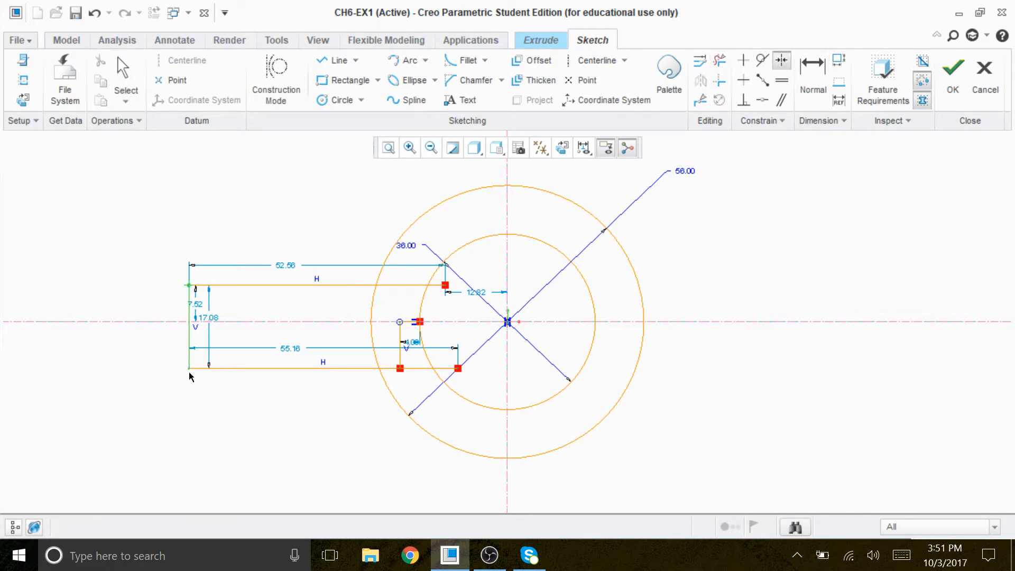
pyautogui.click(174, 322)
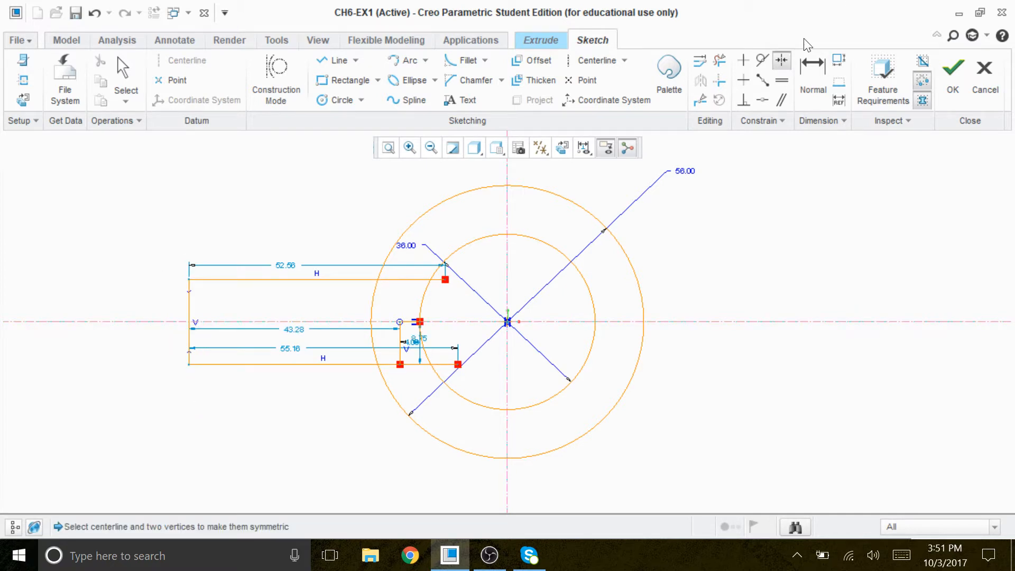
# Dimension the arm's left vertical line and set its length to 20.
pyautogui.click(813, 74)
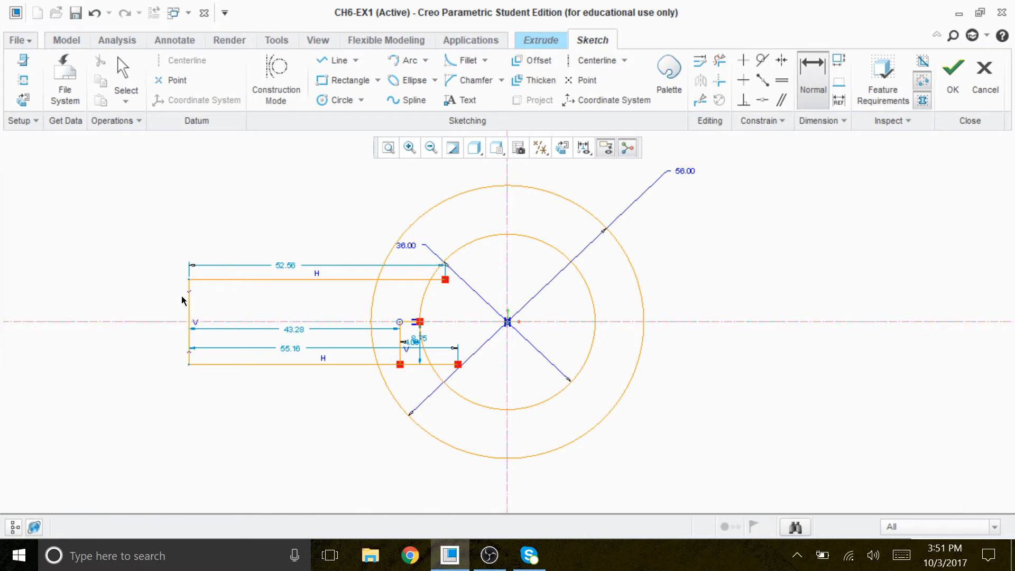
pyautogui.click(192, 310)
pyautogui.middleClick(145, 311)
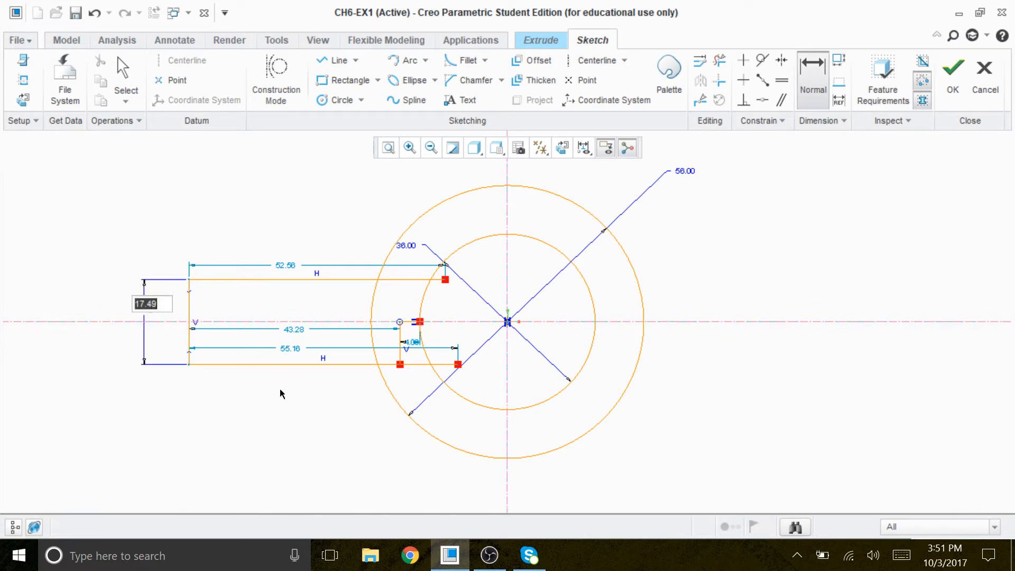
pyautogui.write('20')
pyautogui.press('Return')
# Trim the arm's lower line past the short vertical line and its upper line inside the outer circle.
pyautogui.scroll(5, 557, 323)
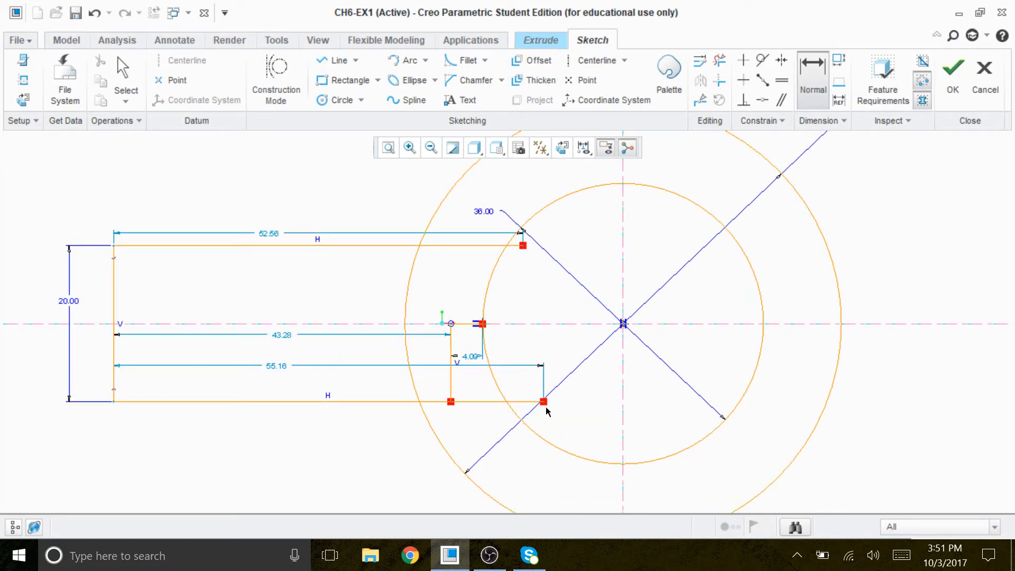
pyautogui.click(719, 60)
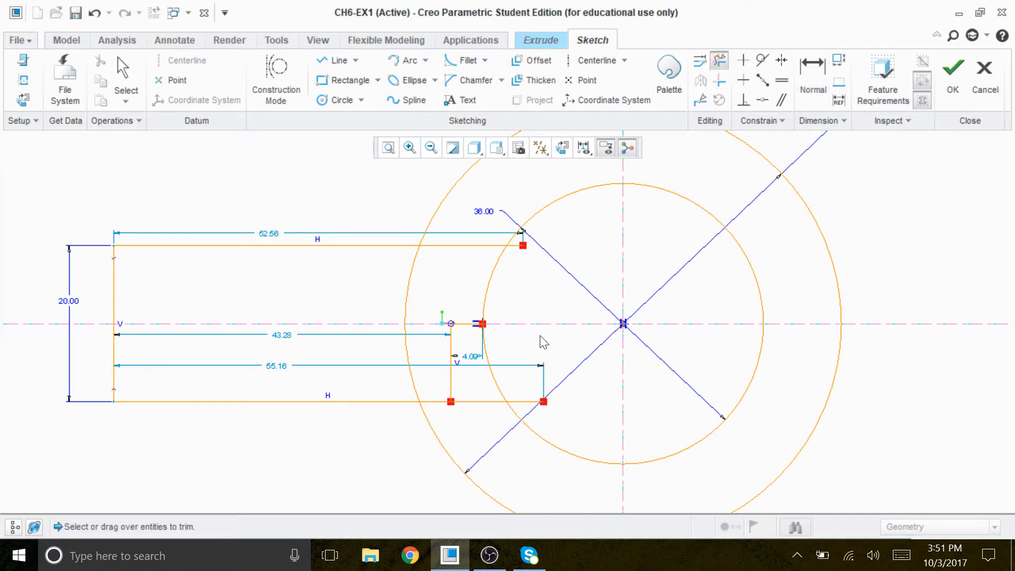
pyautogui.moveTo(527, 383); pyautogui.dragTo(540, 419)
pyautogui.moveTo(474, 379); pyautogui.dragTo(490, 418)
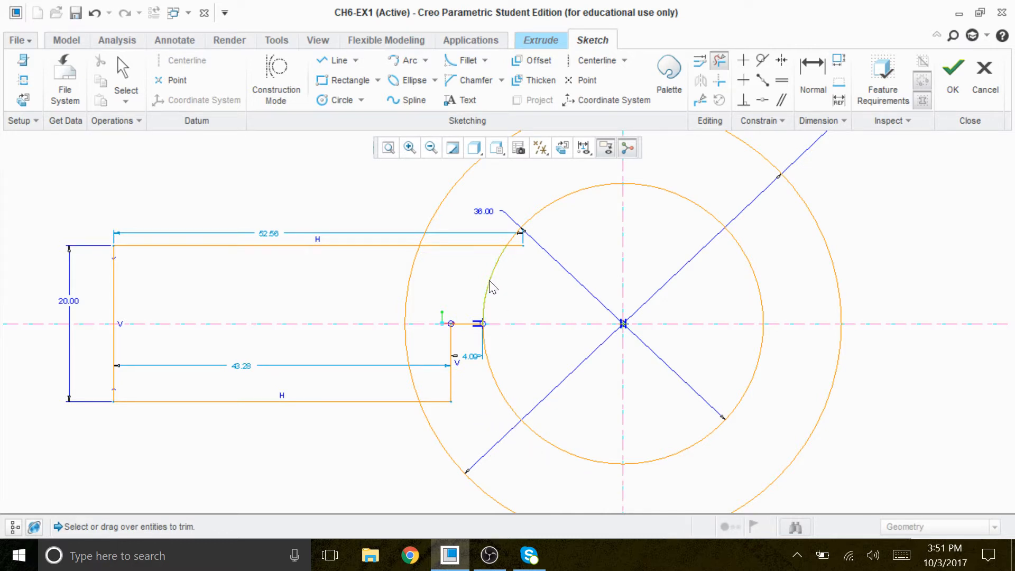
pyautogui.moveTo(496, 234); pyautogui.dragTo(466, 281)
pyautogui.scroll(3, 542, 248)
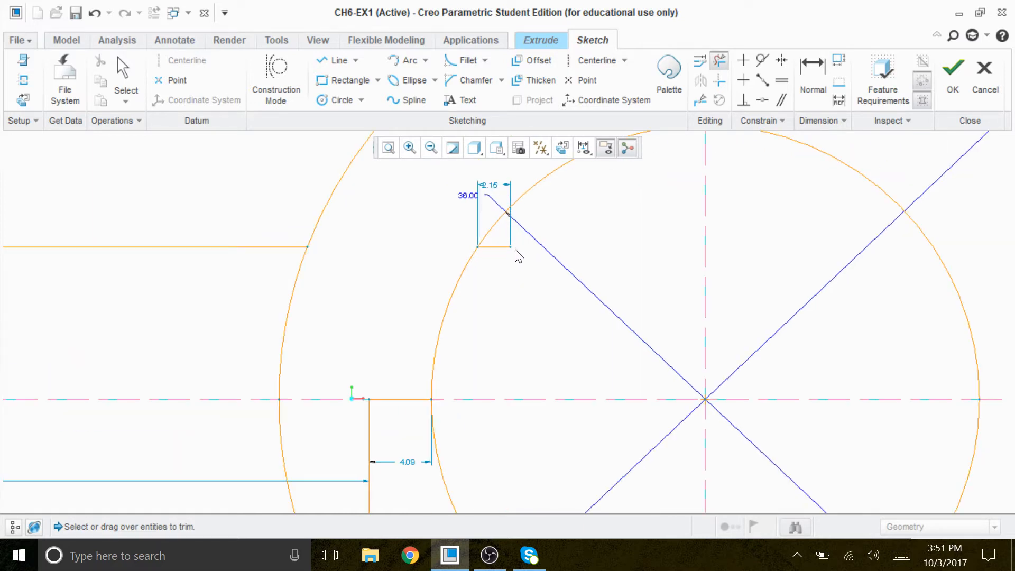
pyautogui.click(499, 247)
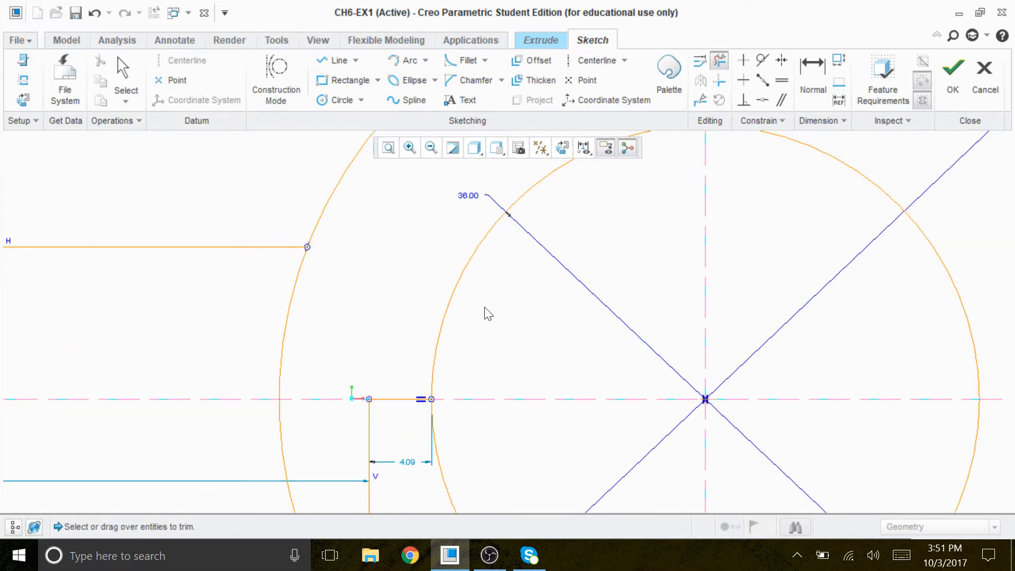
# Trim away the outer circle's arc between the arm's two lines and its remaining lower-left arc down to the bottom quadrant.
pyautogui.scroll(-3, 507, 289)
pyautogui.moveTo(431, 292); pyautogui.dragTo(370, 290)
pyautogui.moveTo(415, 392); pyautogui.dragTo(378, 396)
pyautogui.scroll(-3, 394, 381)
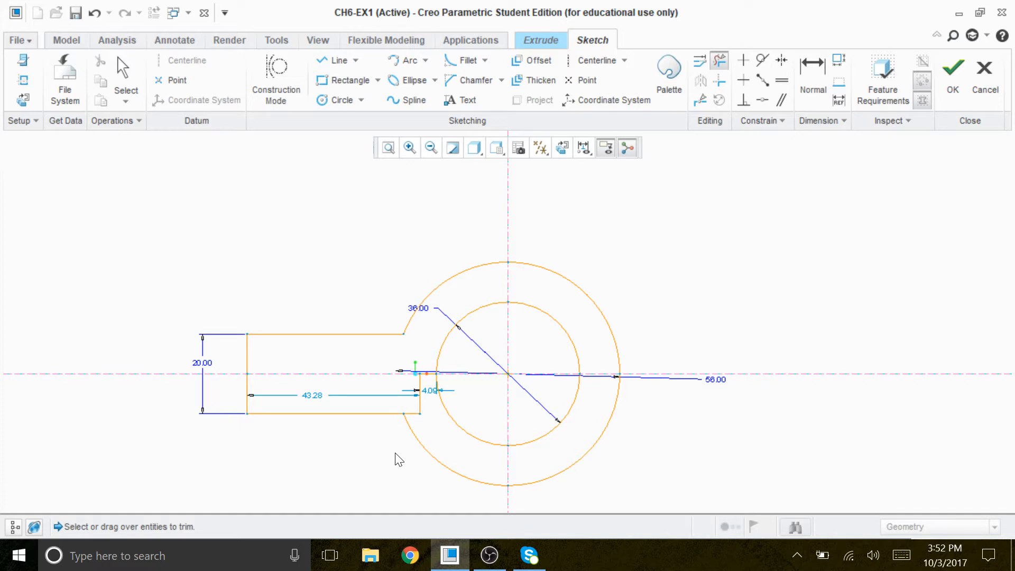
pyautogui.moveTo(475, 465)
pyautogui.mouseDown()
pyautogui.moveTo(422, 488)
pyautogui.moveTo(421, 499)
pyautogui.mouseUp()
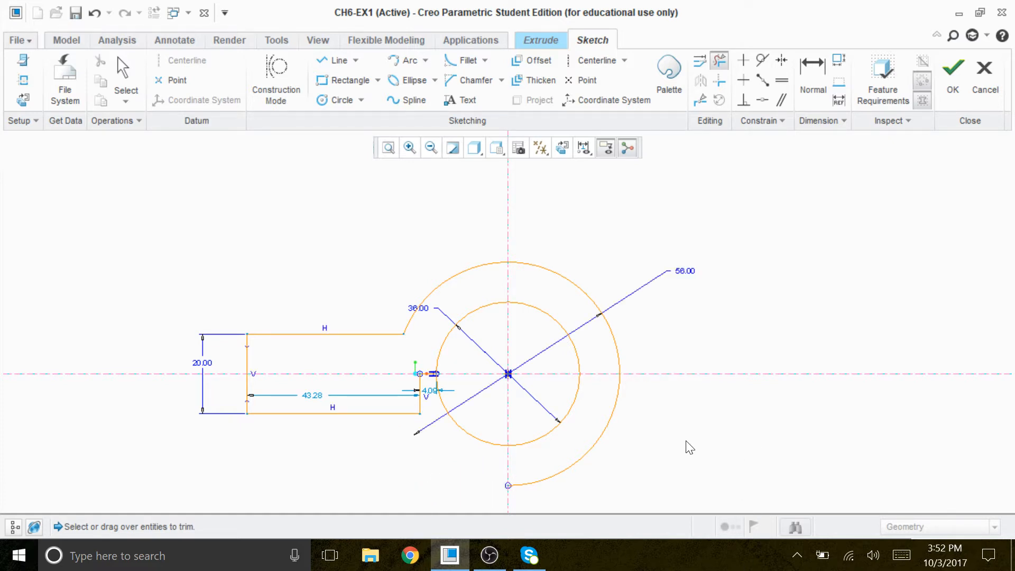
# Sketch a rectangle about 36 by 12.5 from inside the inner circle to the ring's right, symmetric about the horizontal centerline.
pyautogui.scroll(1, 511, 413)
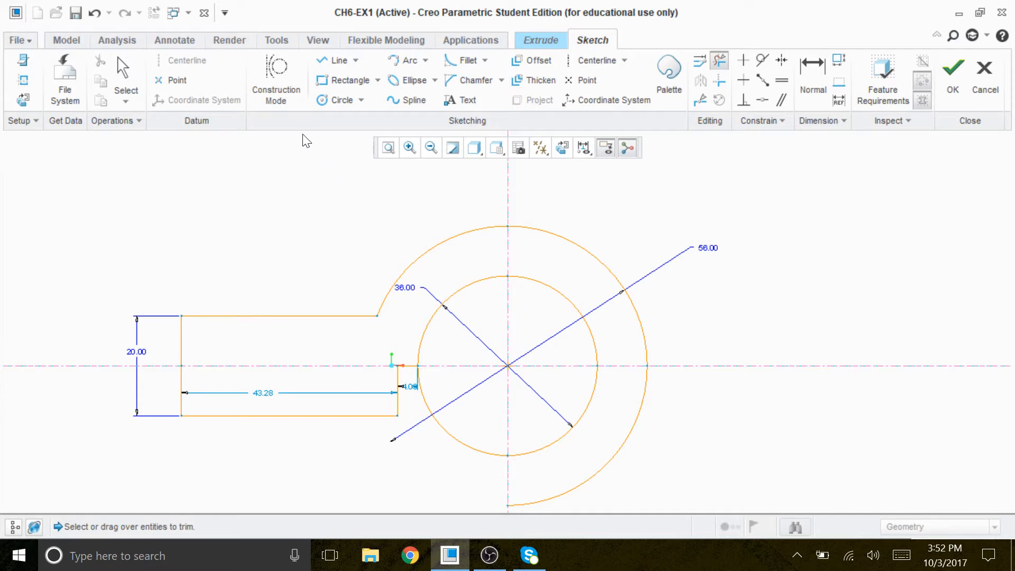
pyautogui.click(334, 83)
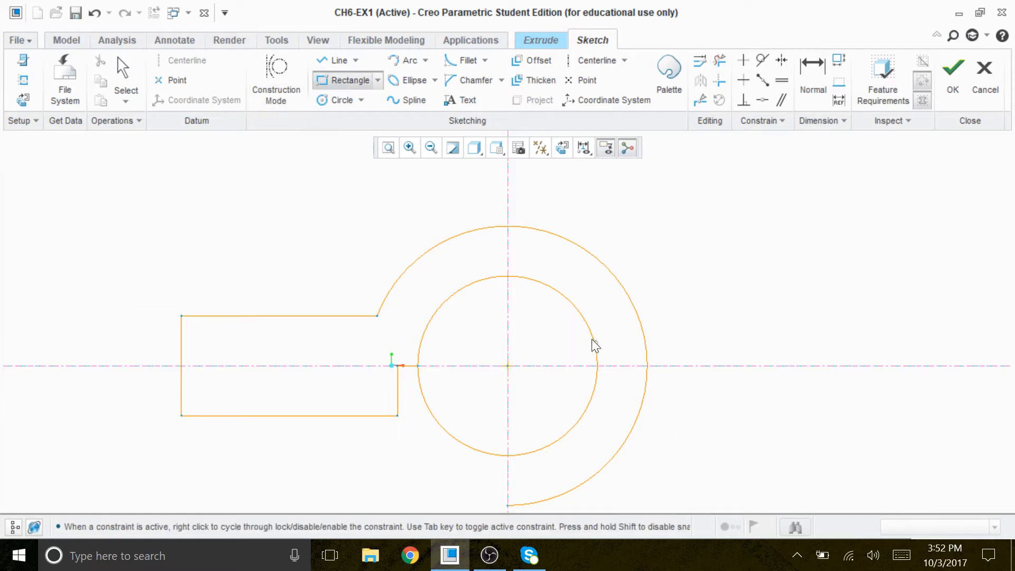
pyautogui.click(573, 334)
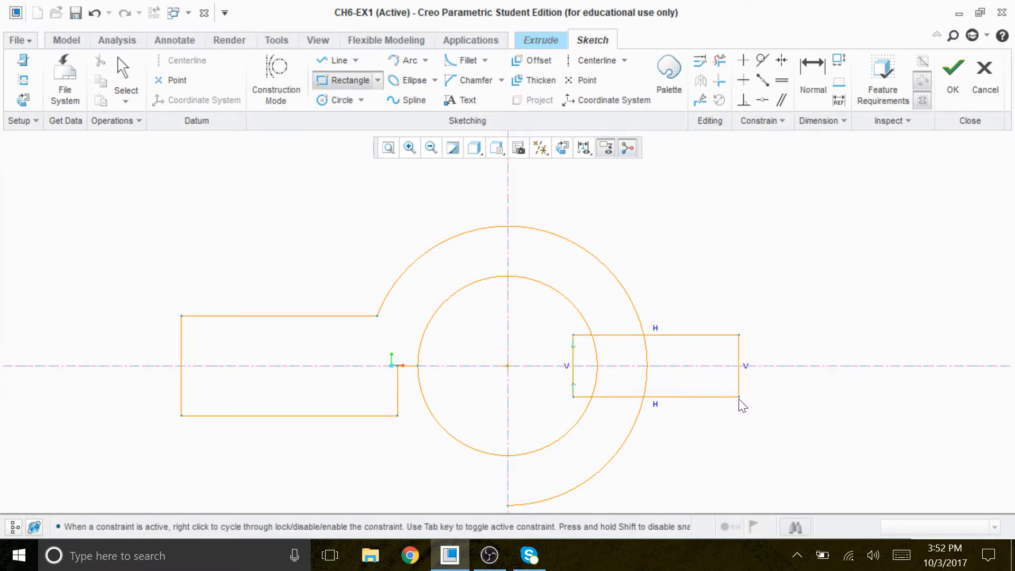
pyautogui.click(753, 403)
pyautogui.middleClick(789, 408)
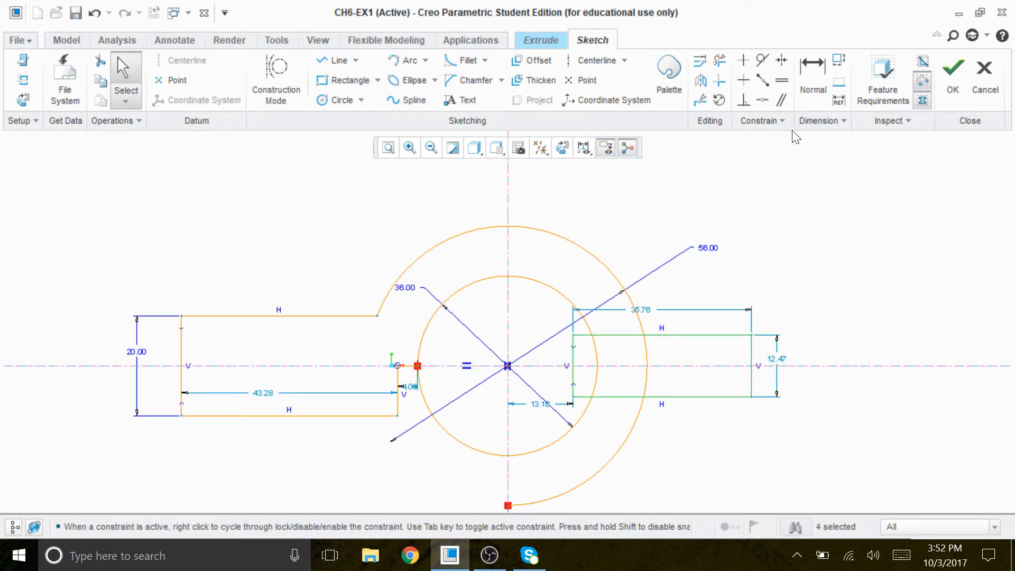
# Set the height of the rectangle on the ring's right side to 10.
pyautogui.moveTo(785, 358); pyautogui.dragTo(782, 360)
pyautogui.click(817, 326)
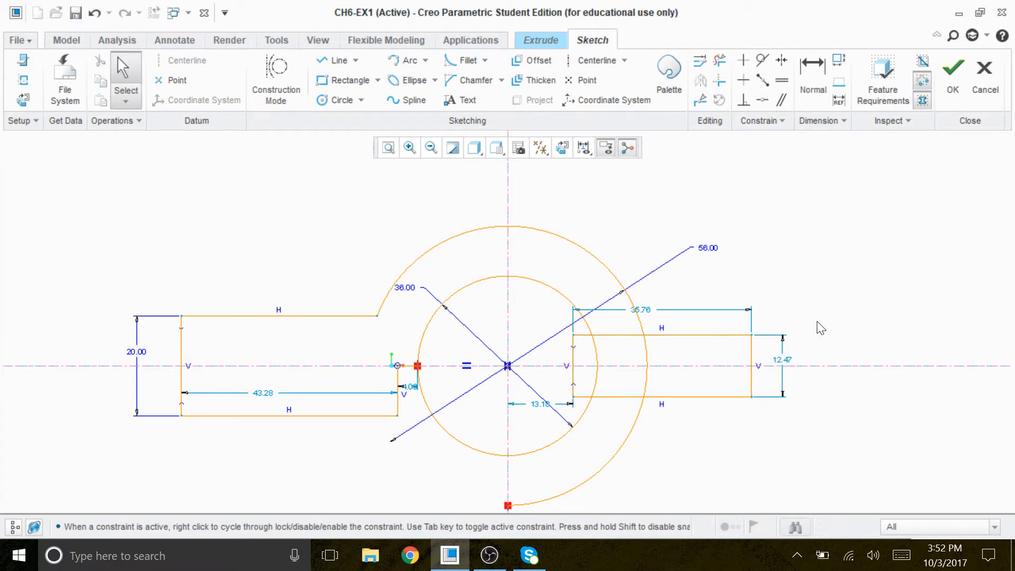
pyautogui.click(785, 365)
pyautogui.click(863, 321)
pyautogui.doubleClick(783, 357)
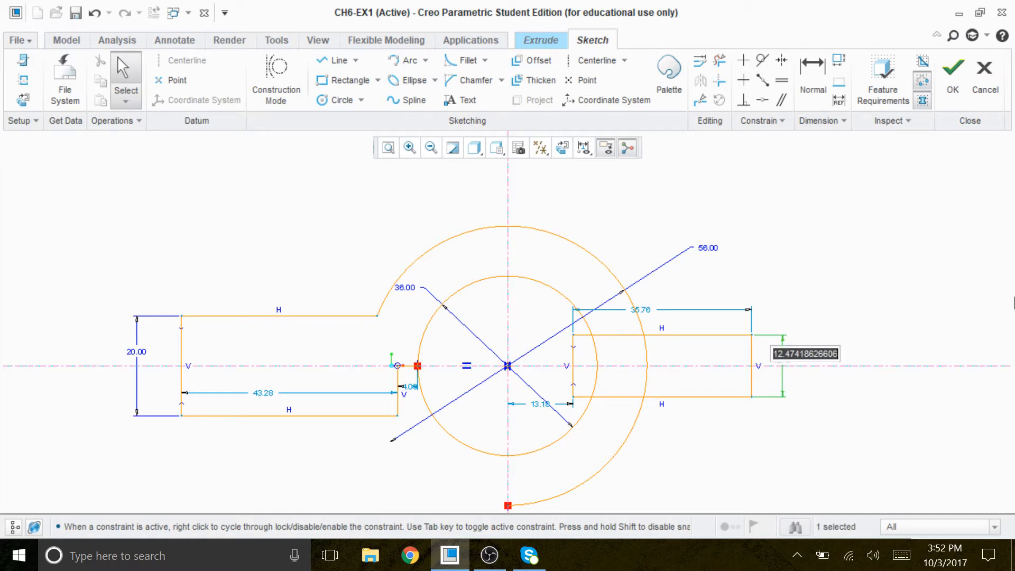
pyautogui.write('10')
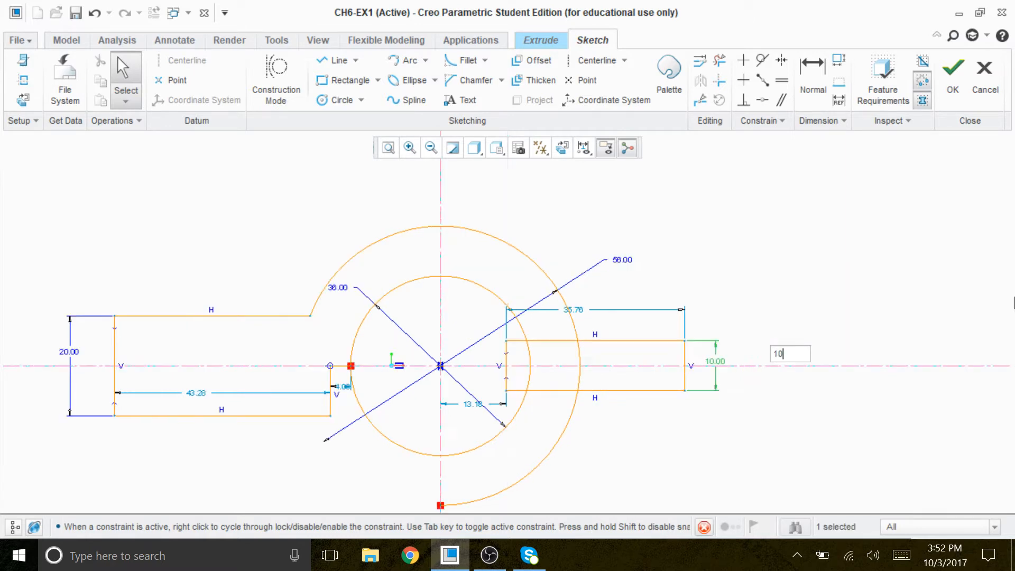
pyautogui.press('Return')
# Trim away the outer circle's arc inside the rectangle, the rectangle's left edge and its upper edge inside the ring.
pyautogui.scroll(3, 556, 453)
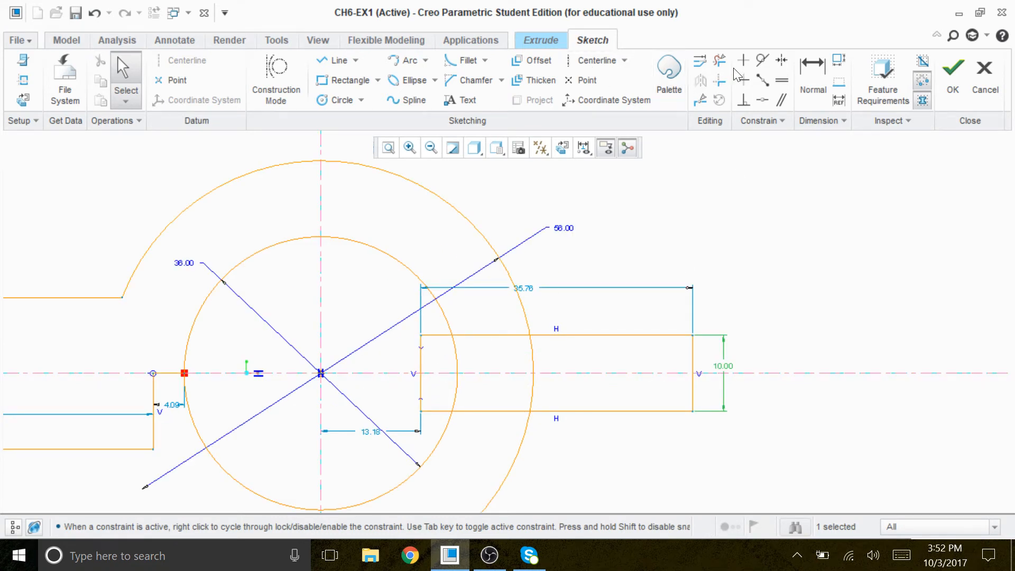
pyautogui.click(719, 59)
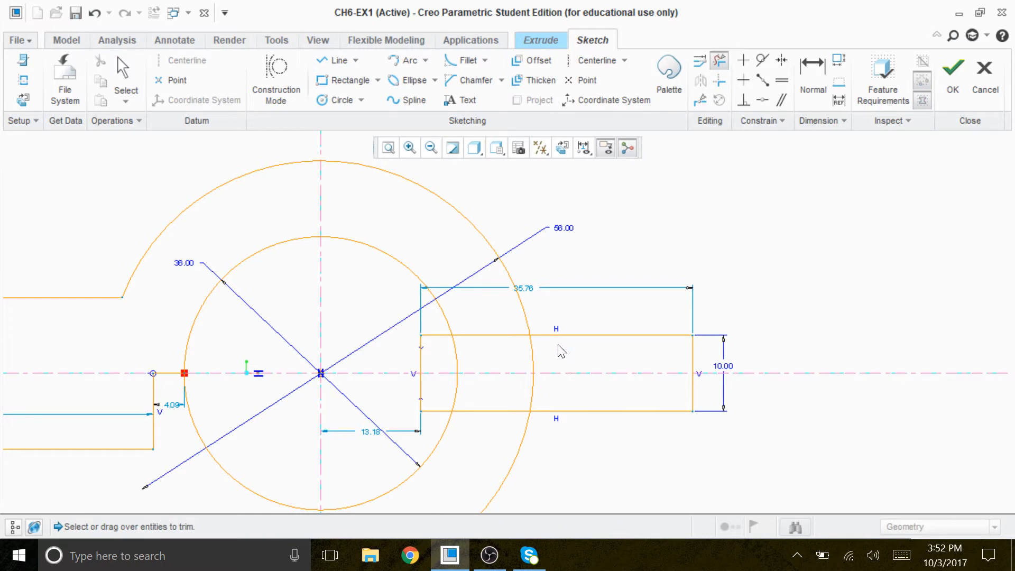
pyautogui.moveTo(520, 345); pyautogui.dragTo(520, 346)
pyautogui.moveTo(554, 394); pyautogui.dragTo(512, 391)
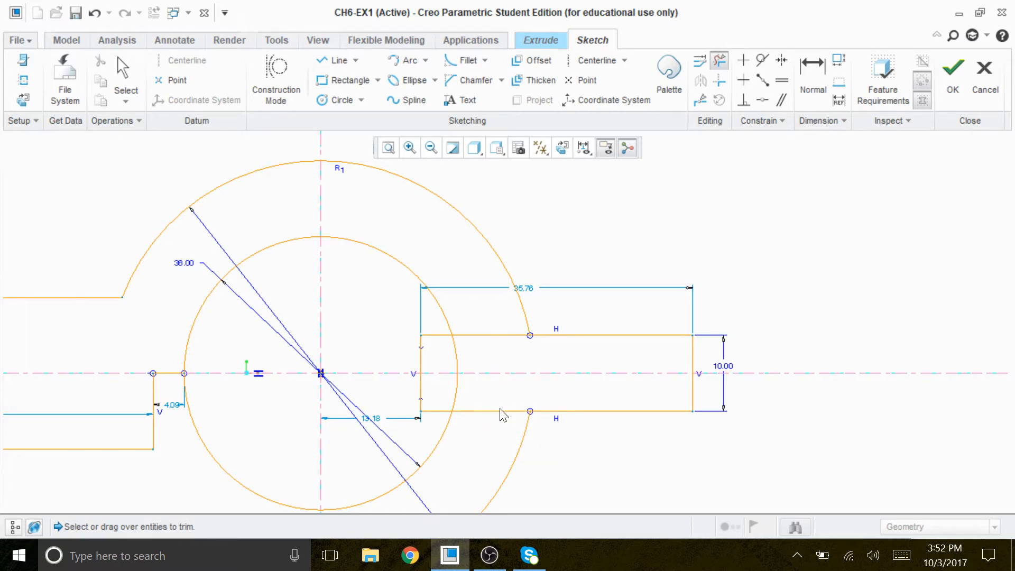
pyautogui.click(421, 392)
pyautogui.moveTo(440, 364); pyautogui.dragTo(394, 362)
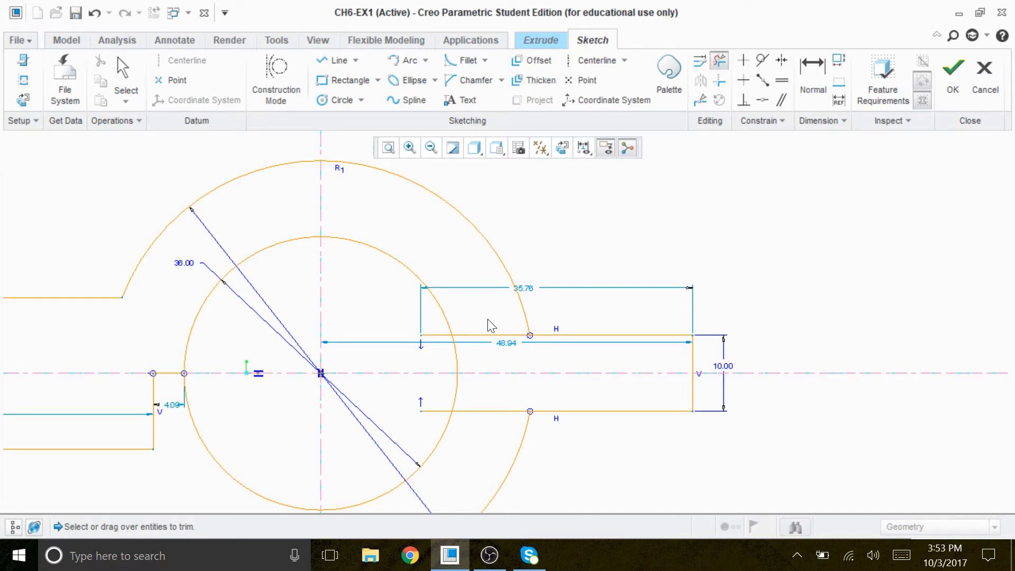
pyautogui.moveTo(483, 345); pyautogui.dragTo(462, 358)
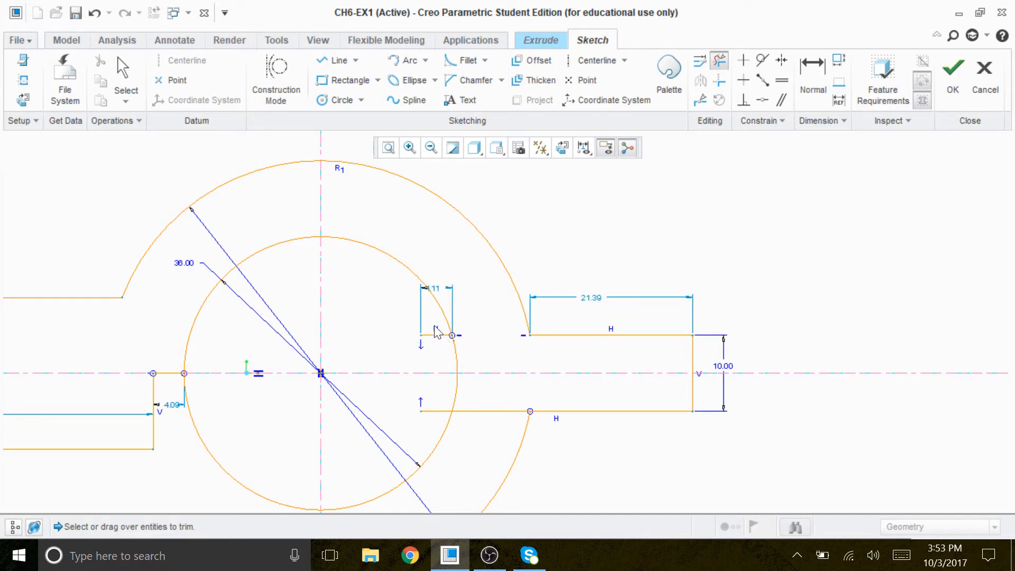
pyautogui.moveTo(434, 324); pyautogui.dragTo(436, 353)
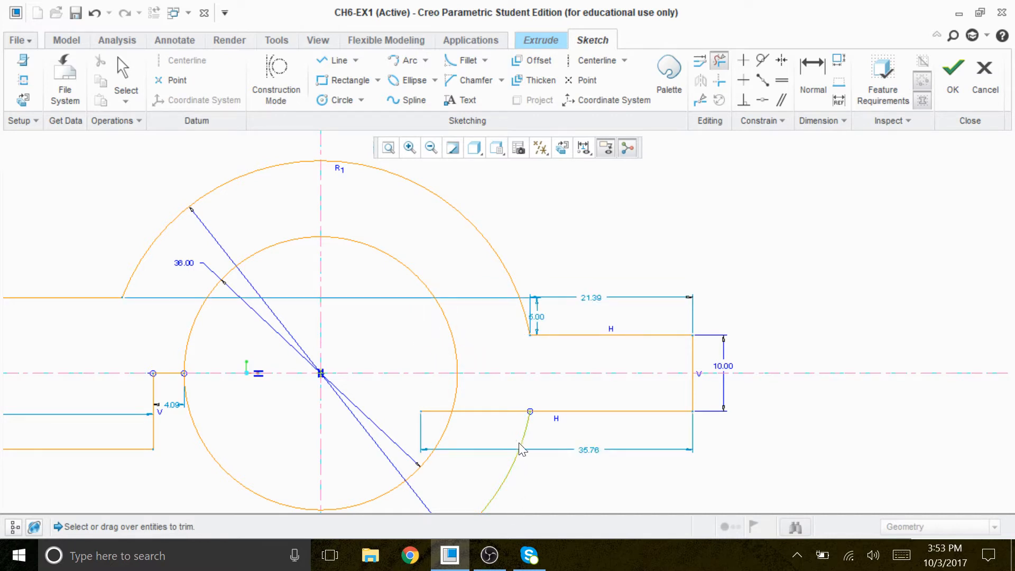
# Trim away the outer circle's lower-right arc, the rectangle's lower-edge stub inside the inner circle, and the inner circle's arc below the two arms.
pyautogui.scroll(2, 522, 465)
pyautogui.scroll(-3, 518, 444)
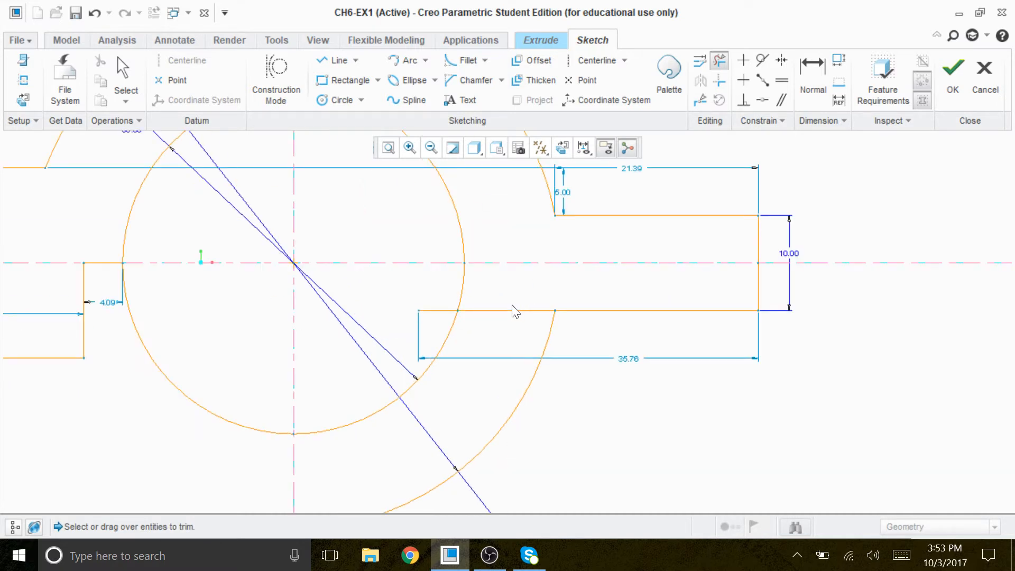
pyautogui.moveTo(546, 340)
pyautogui.mouseDown()
pyautogui.moveTo(564, 365)
pyautogui.moveTo(520, 409)
pyautogui.mouseUp()
pyautogui.moveTo(446, 301); pyautogui.dragTo(424, 351)
pyautogui.scroll(-2, 478, 417)
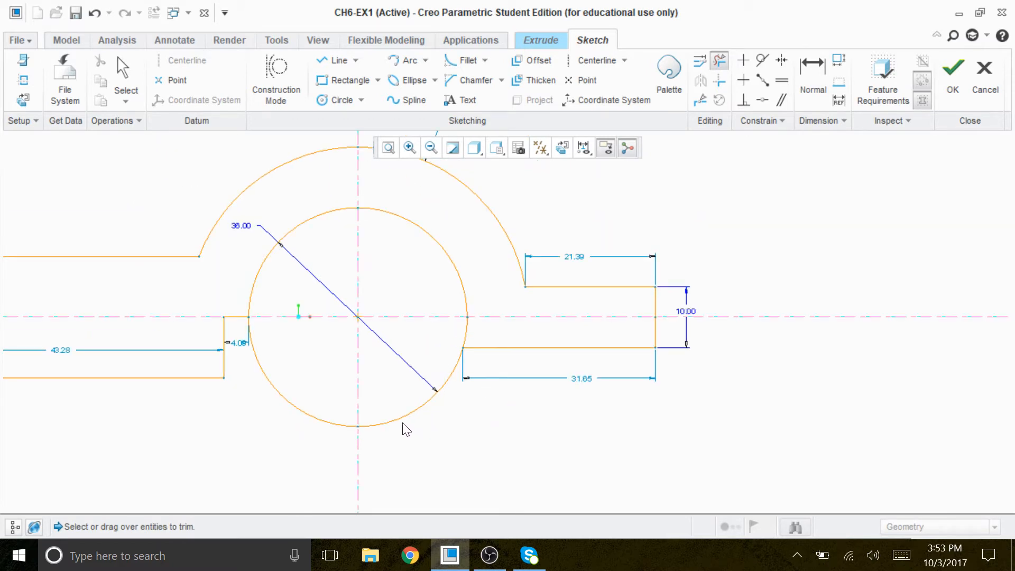
pyautogui.moveTo(397, 389); pyautogui.dragTo(385, 452)
pyautogui.moveTo(318, 384); pyautogui.dragTo(277, 458)
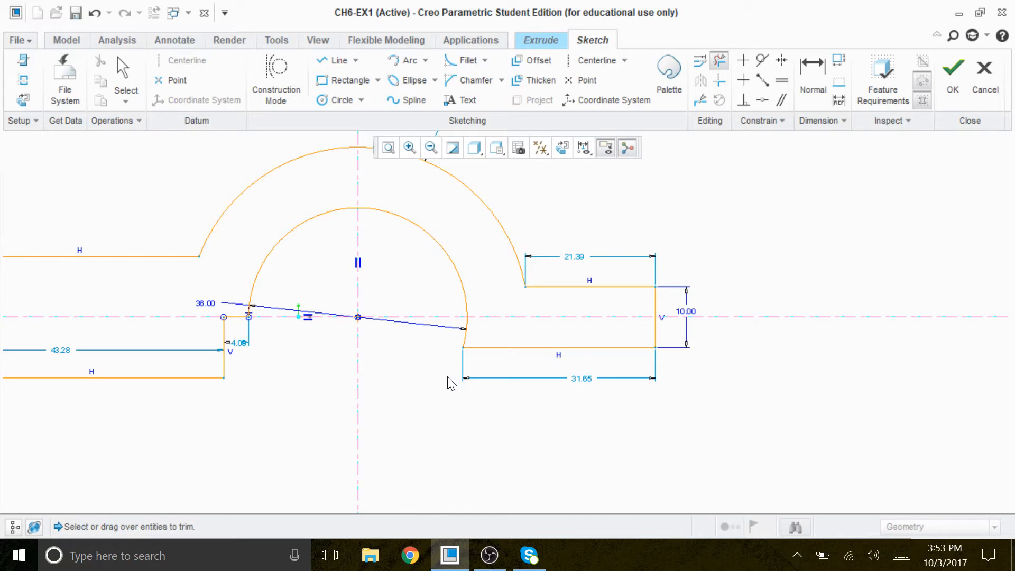
# Sketch a line about 36 long on the horizontal centerline from the midpoint of the rectangle's right edge into the inner circle.
pyautogui.scroll(2, 454, 382)
pyautogui.scroll(-1, 454, 383)
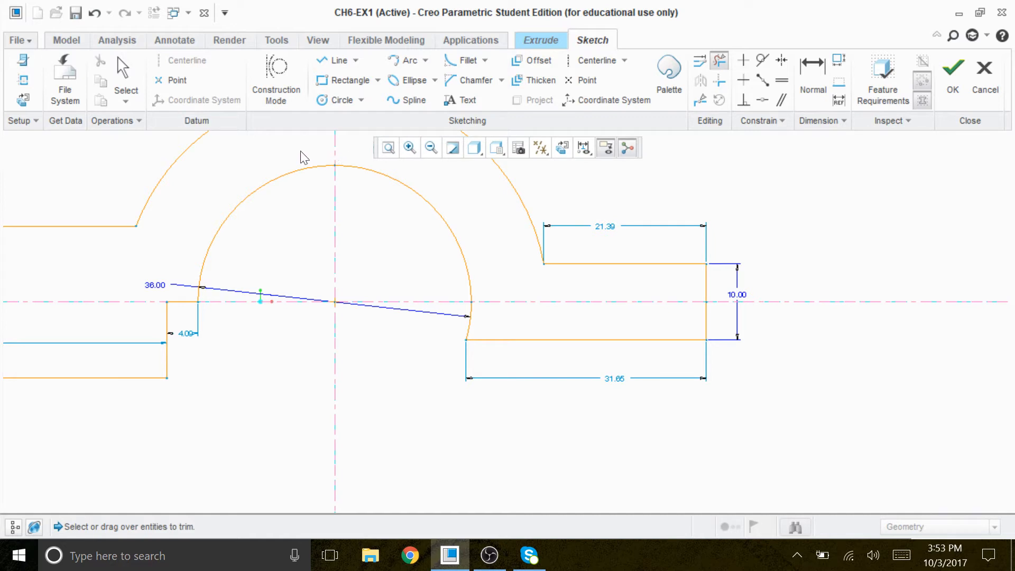
pyautogui.click(339, 61)
pyautogui.click(471, 301)
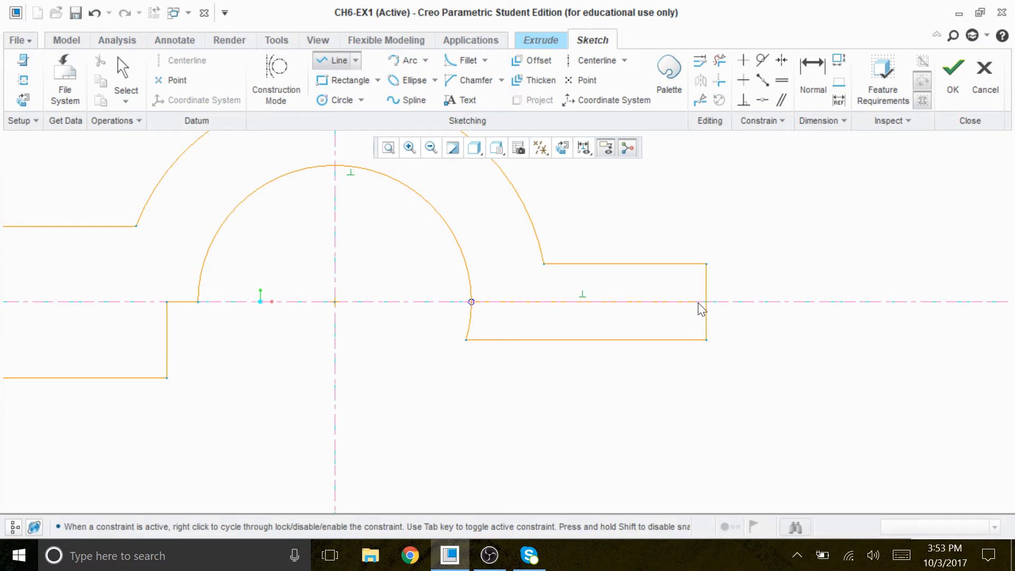
pyautogui.middleClick(595, 315)
pyautogui.click(699, 302)
pyautogui.click(433, 302)
pyautogui.middleClick(449, 374)
pyautogui.middleClick(449, 374)
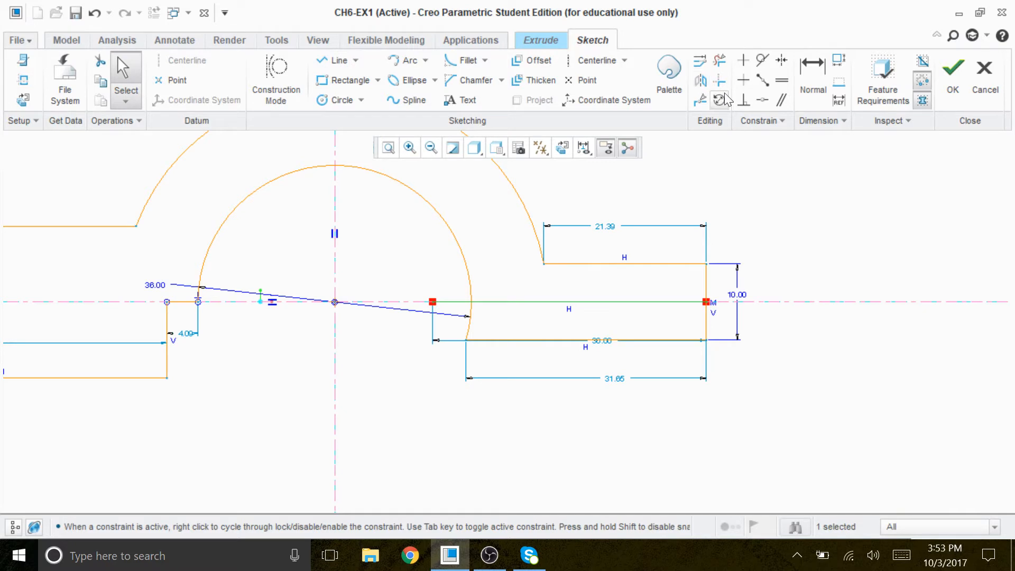
# Trim the new line's stub inside the inner arc and the remaining right-arm edges and arc piece below the horizontal centerline.
pyautogui.click(720, 60)
pyautogui.moveTo(452, 288); pyautogui.dragTo(449, 338)
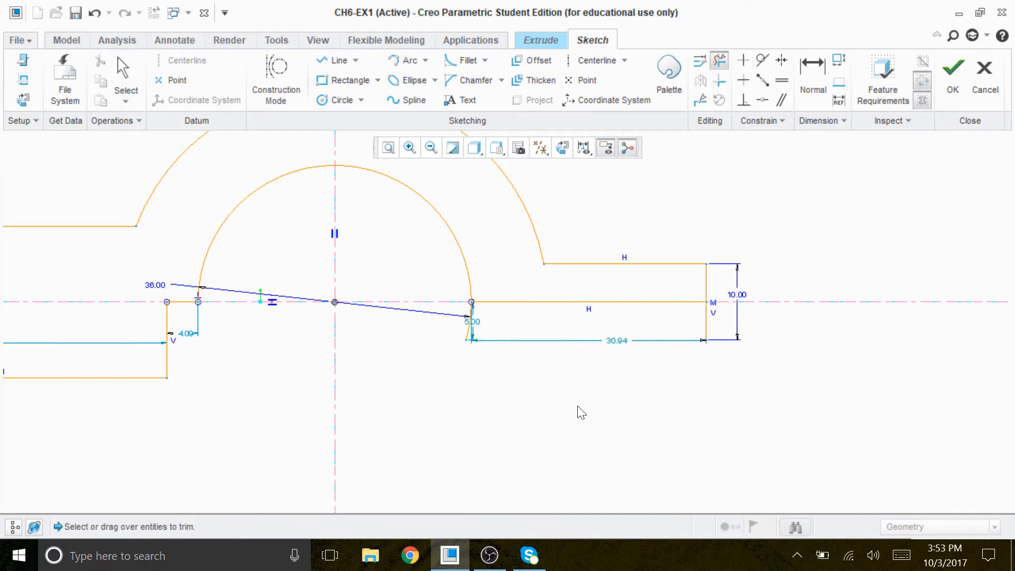
pyautogui.moveTo(718, 325); pyautogui.dragTo(678, 322)
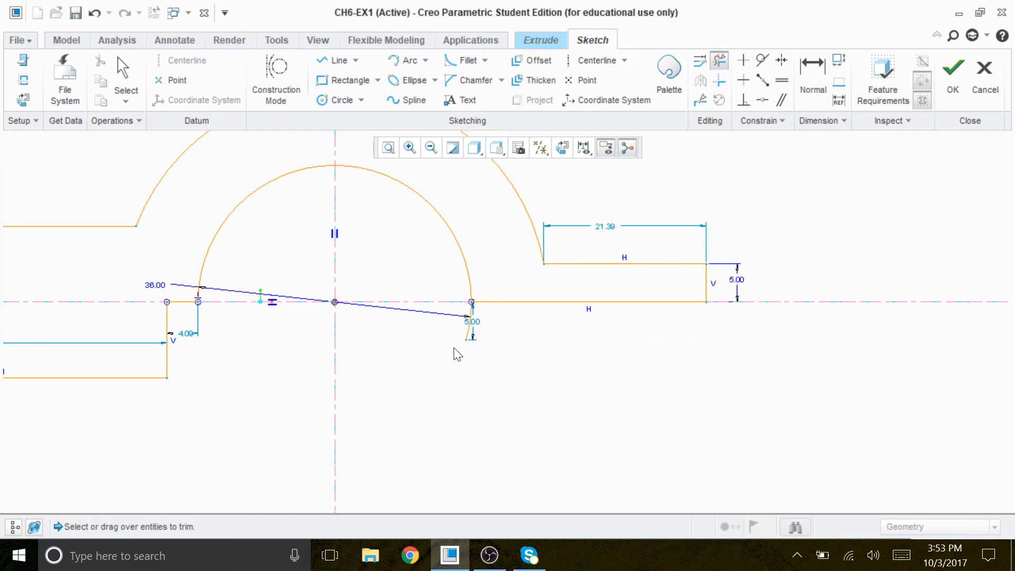
pyautogui.moveTo(492, 324); pyautogui.dragTo(453, 335)
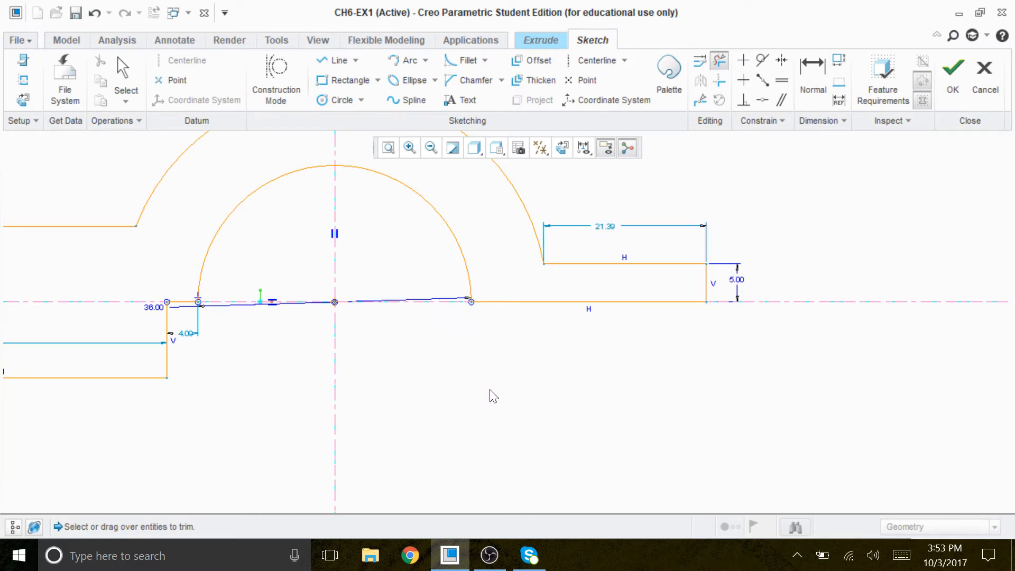
pyautogui.scroll(-4, 484, 405)
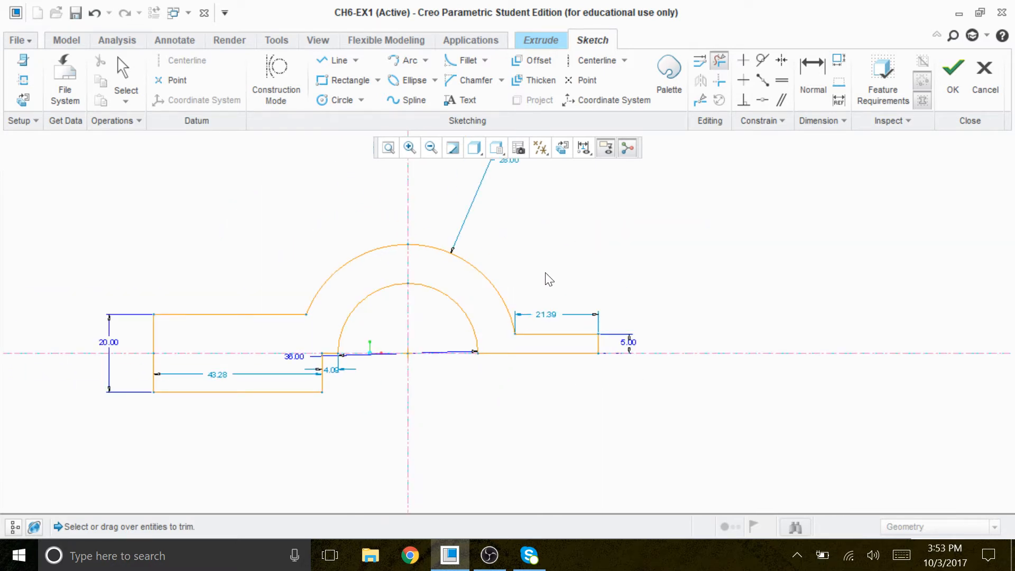
pyautogui.scroll(-1, 560, 249)
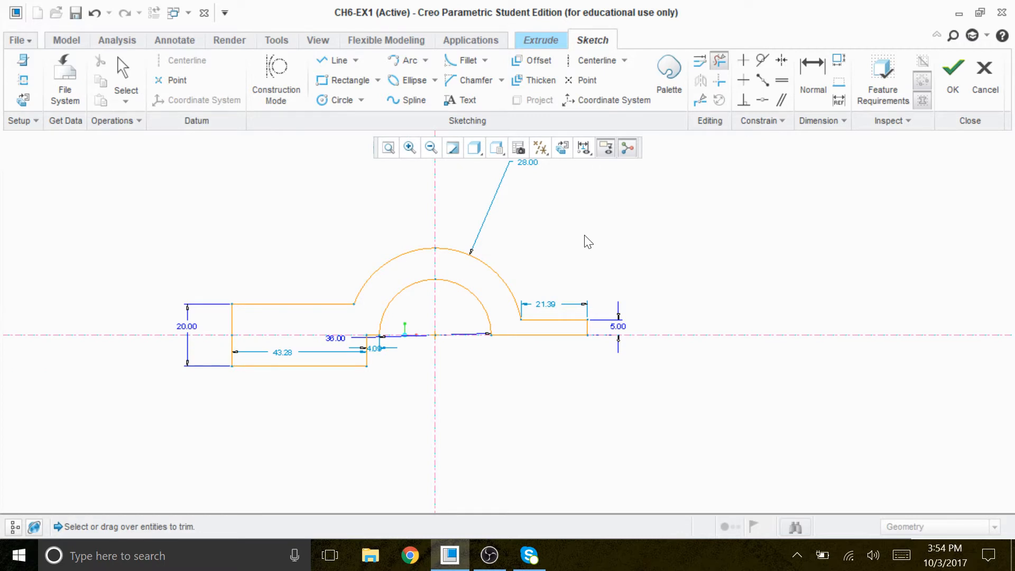
pyautogui.middleClick(550, 403)
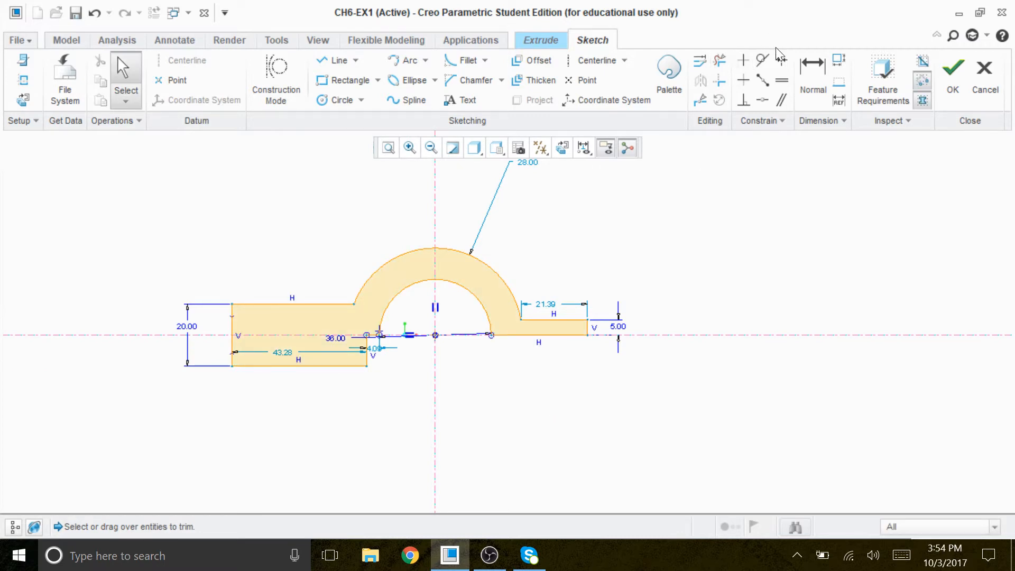
# Add a radius dimension to the inner arc and delete the conflicting 36.00 diameter dimension.
pyautogui.click(813, 71)
pyautogui.click(503, 292)
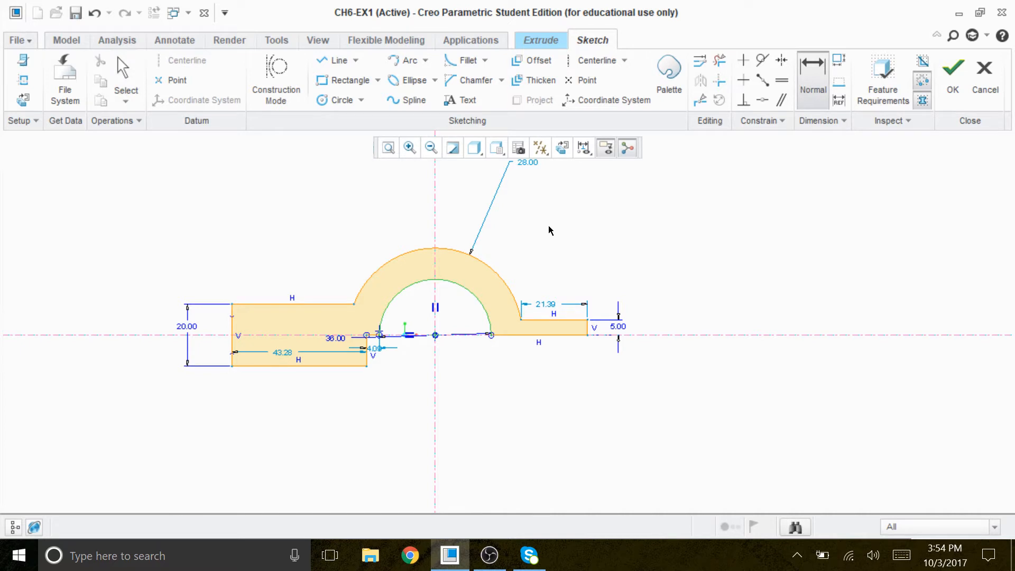
pyautogui.middleClick(550, 229)
pyautogui.click(856, 243)
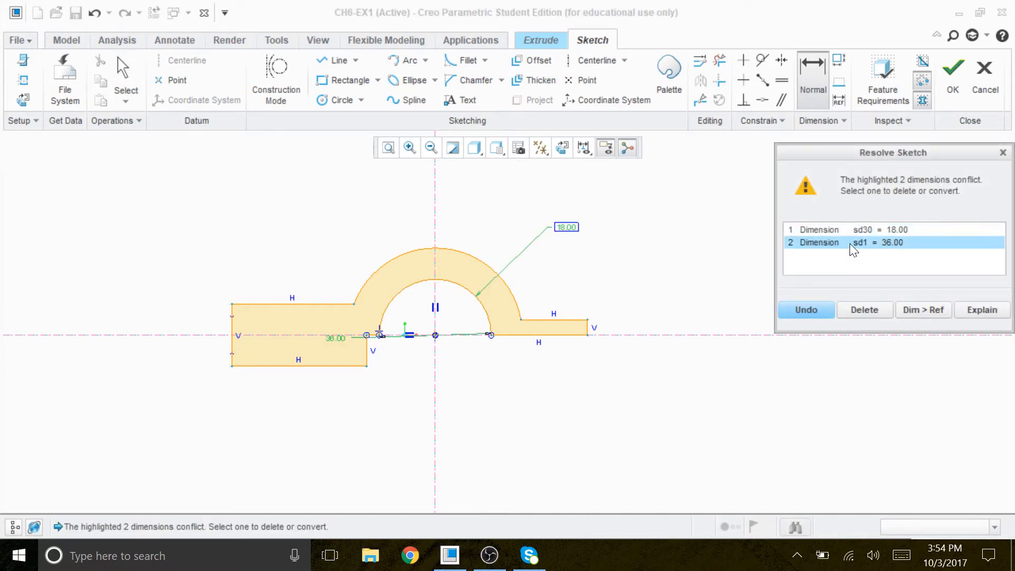
pyautogui.click(864, 311)
pyautogui.middleClick(702, 286)
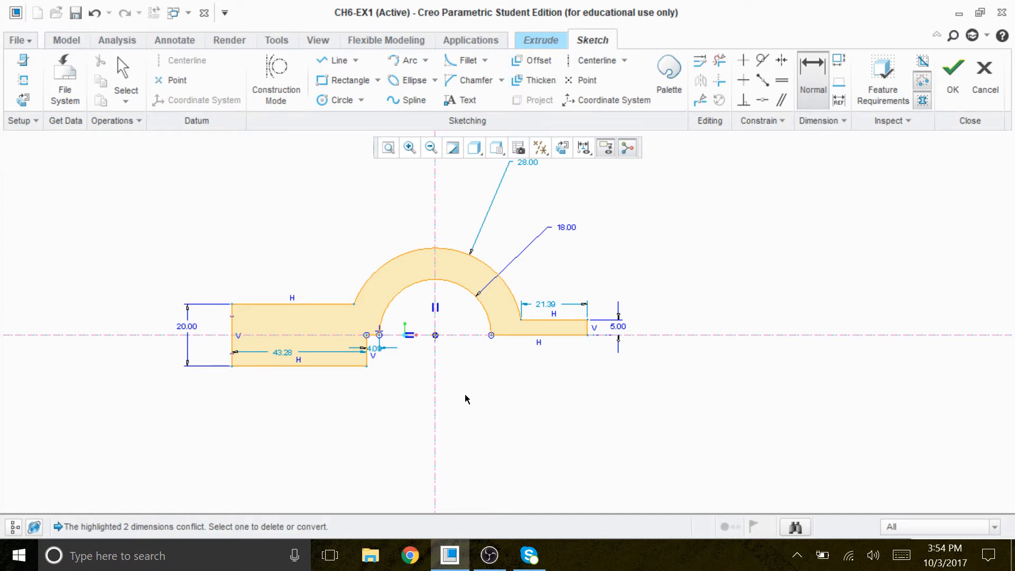
# Set the right arm's height dimension to 10.
pyautogui.scroll(2, 595, 406)
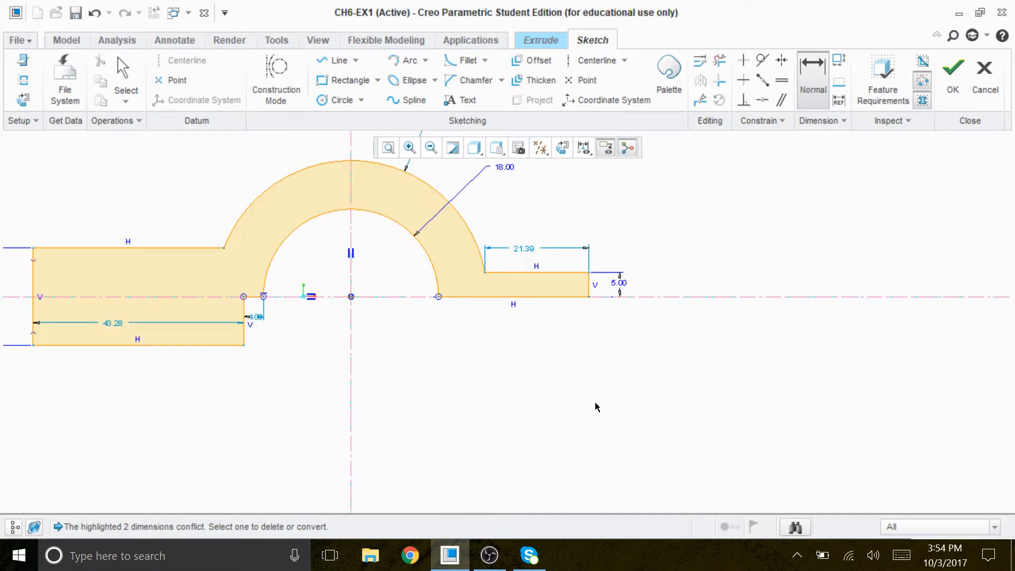
pyautogui.middleClick(622, 287)
pyautogui.write('10')
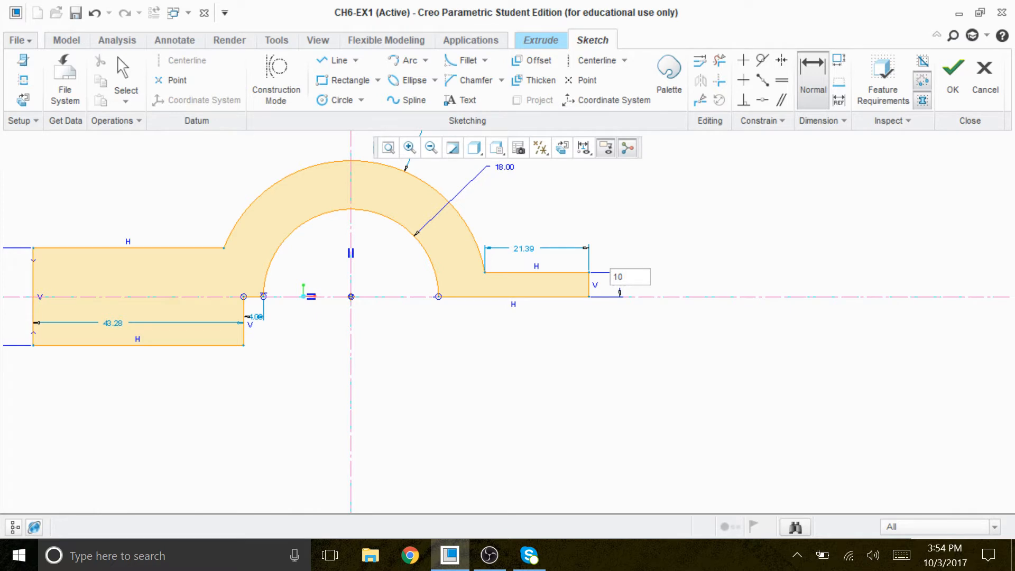
pyautogui.press('Return')
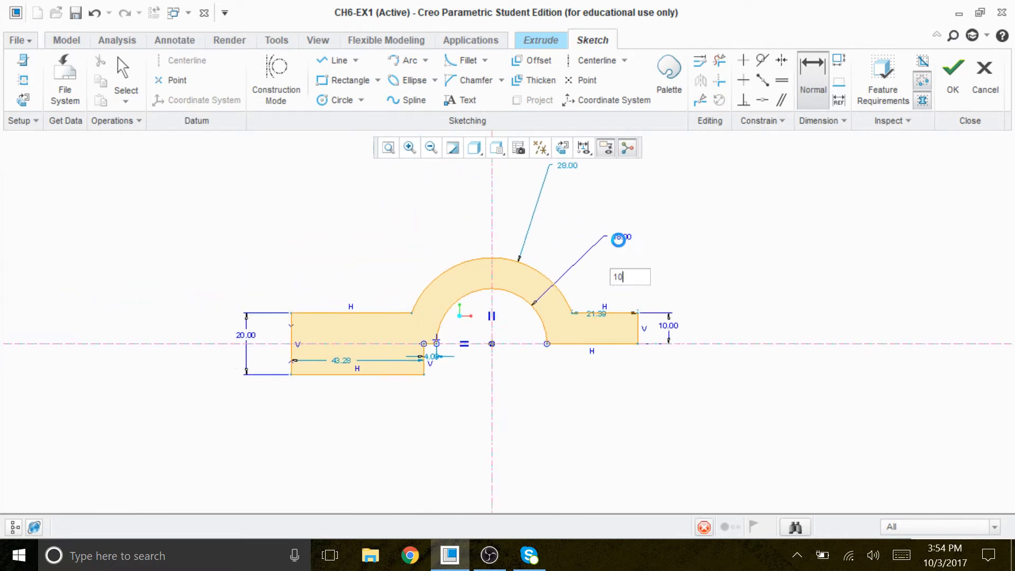
# Dimension the distance from the vertical centerline to the right arm's end edge as 52.
pyautogui.scroll(-2, 470, 449)
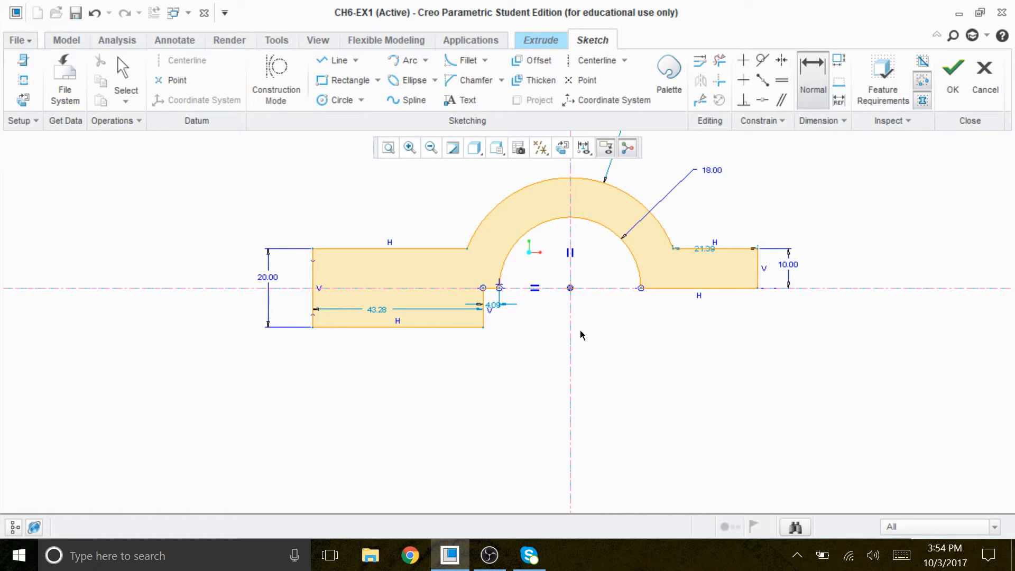
pyautogui.scroll(3, 567, 397)
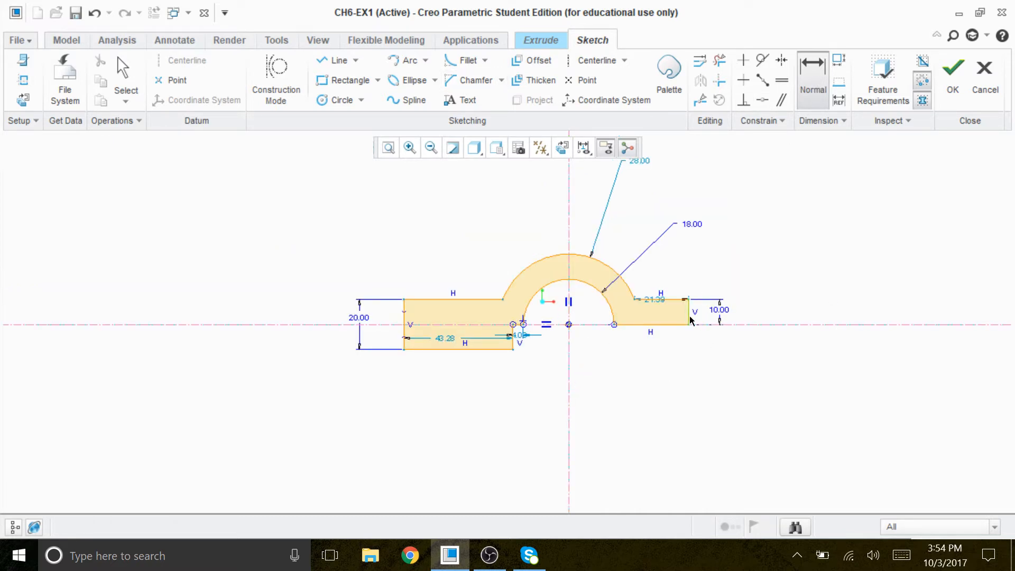
pyautogui.click(569, 352)
pyautogui.middleClick(623, 364)
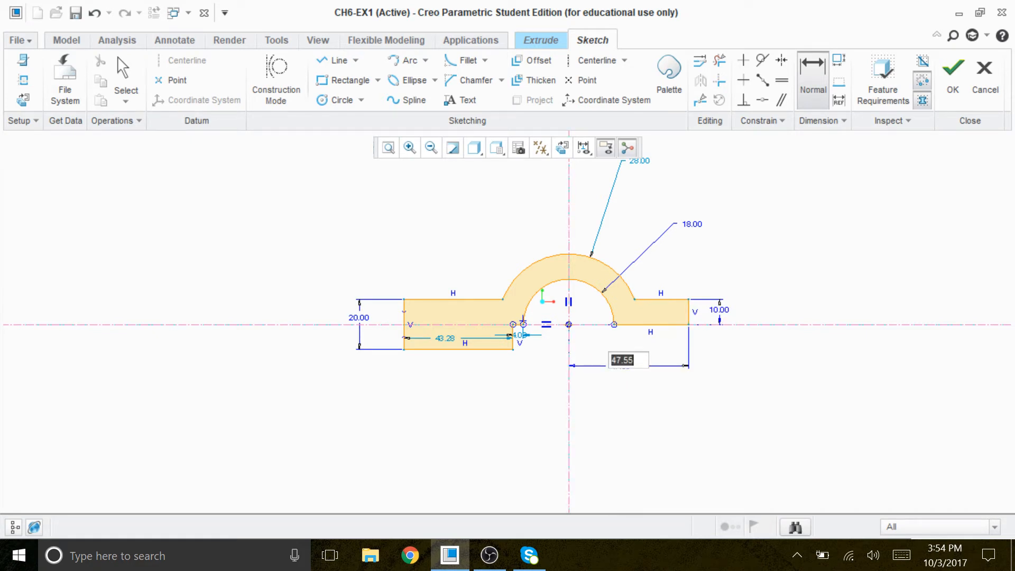
pyautogui.write('52')
pyautogui.press('Return')
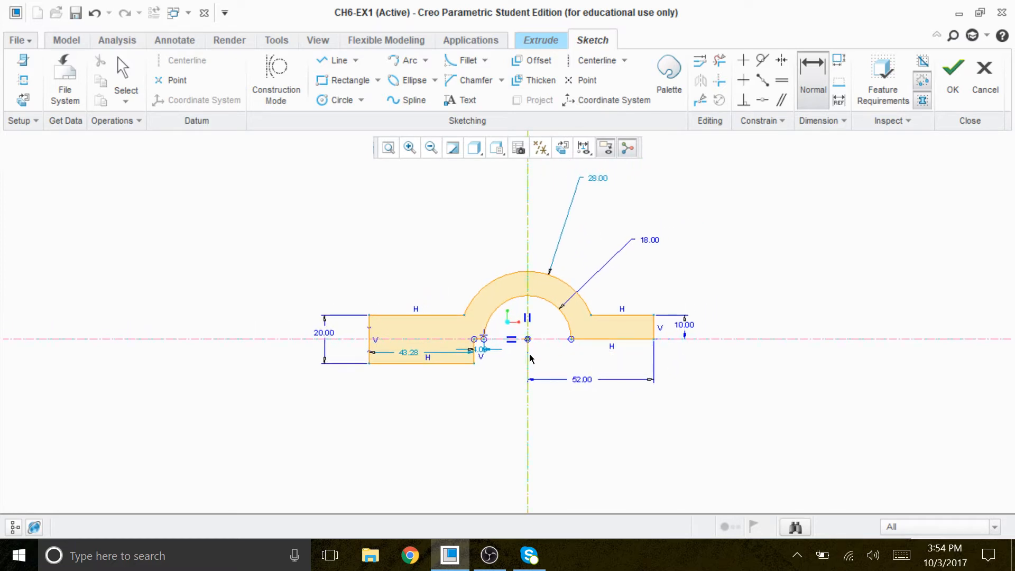
# Try to add a dimension for the left arm's short vertical edge below the horizontal centerline.
pyautogui.scroll(2, 509, 359)
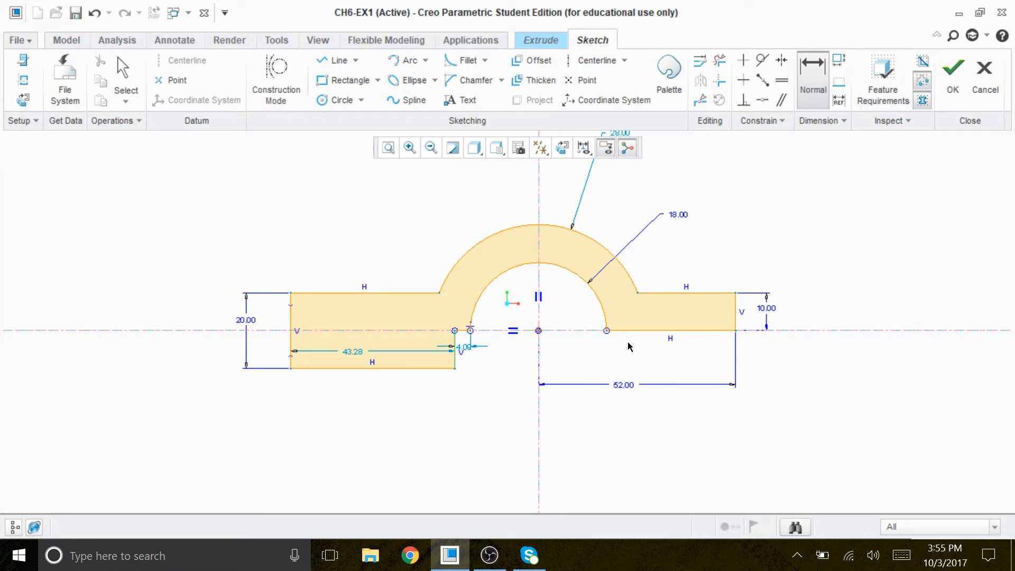
pyautogui.middleClick(576, 432)
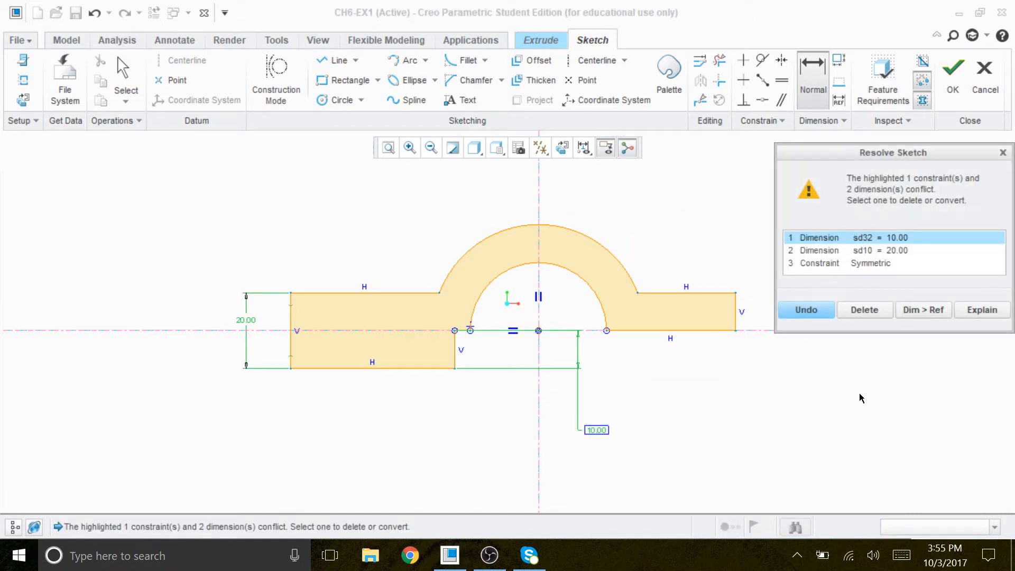
pyautogui.click(829, 310)
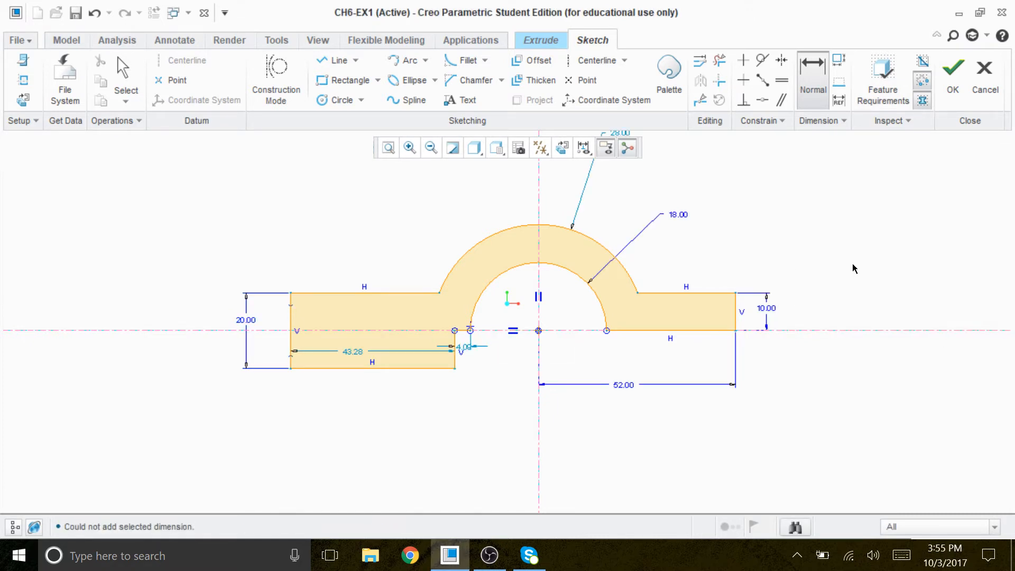
# Dimension the horizontal distance between the left arm's inner vertical edge and the right arm's end edge.
pyautogui.scroll(-2, 475, 368)
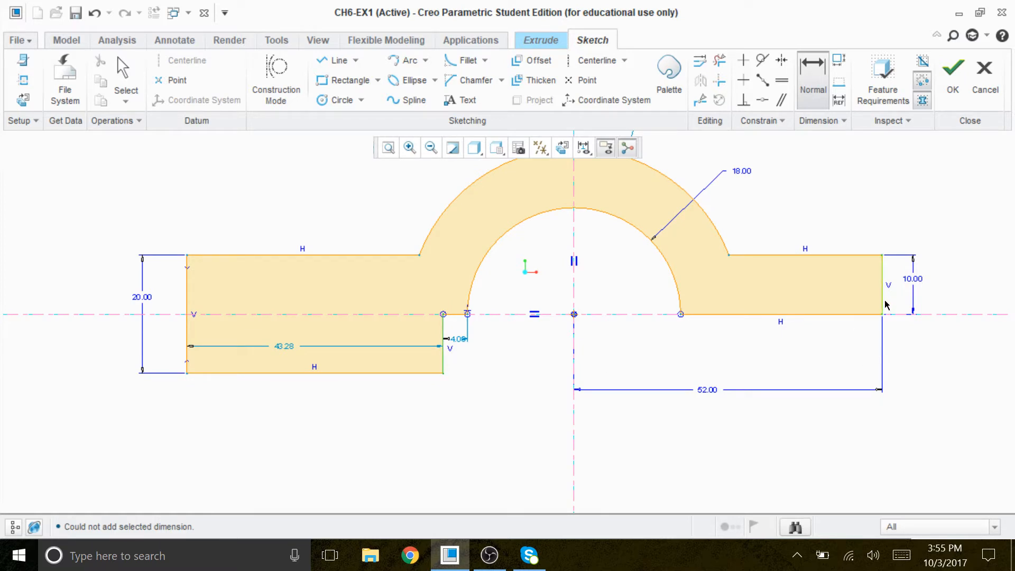
pyautogui.moveTo(592, 433)
pyautogui.mouseDown(button='middle')
pyautogui.moveTo(607, 419)
pyautogui.moveTo(670, 236)
pyautogui.moveTo(560, 181)
pyautogui.mouseUp(button='middle')
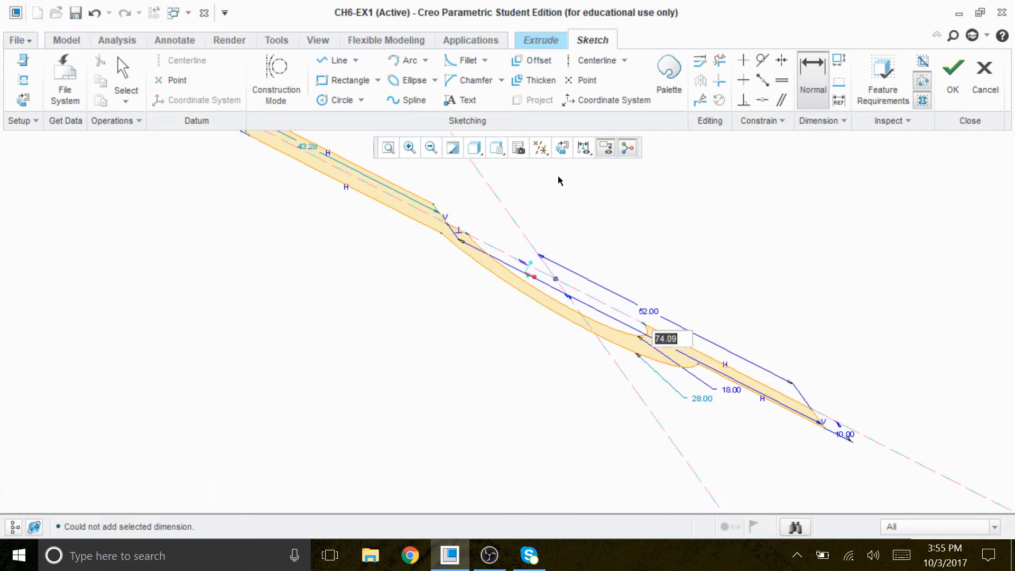
pyautogui.click(563, 148)
pyautogui.scroll(5, 545, 231)
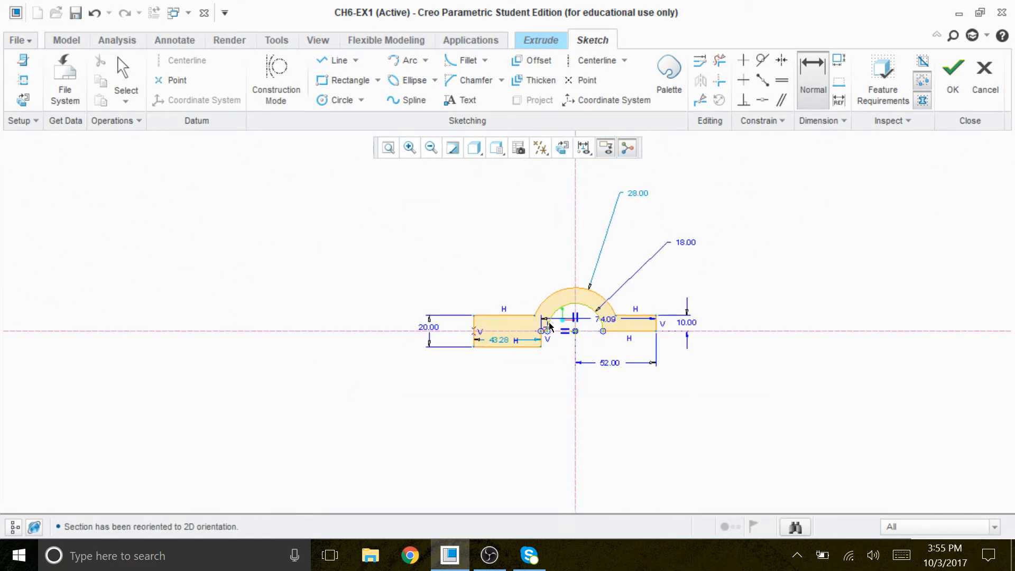
pyautogui.scroll(-4, 578, 312)
pyautogui.scroll(-2, 549, 430)
pyautogui.middleClick(631, 445)
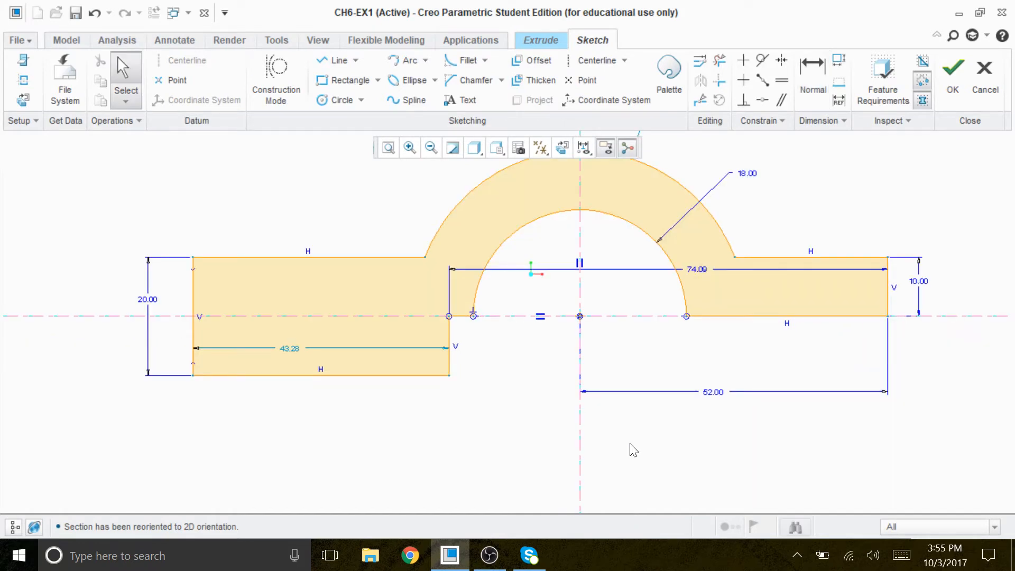
# Move the new horizontal dimension below the 52.00 dimension and set its value to 76.
pyautogui.moveTo(699, 269)
pyautogui.mouseDown()
pyautogui.moveTo(666, 370)
pyautogui.moveTo(677, 473)
pyautogui.mouseUp()
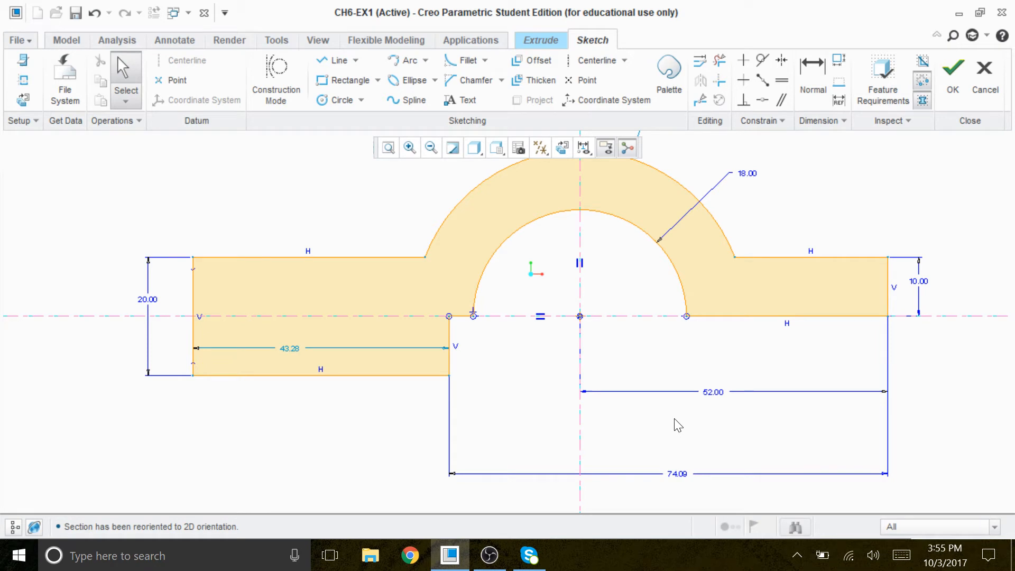
pyautogui.doubleClick(681, 475)
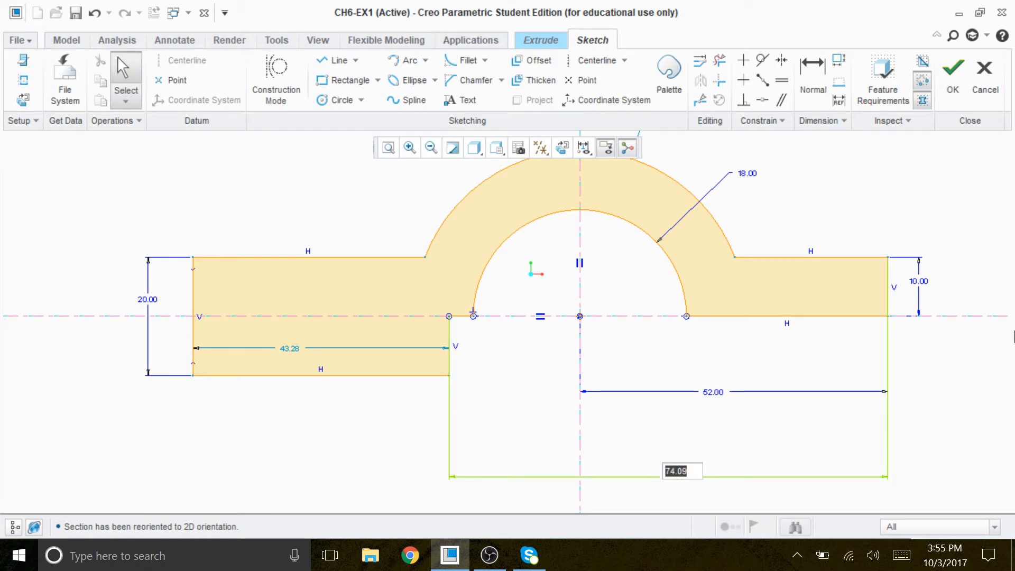
pyautogui.write('76')
pyautogui.press('Return')
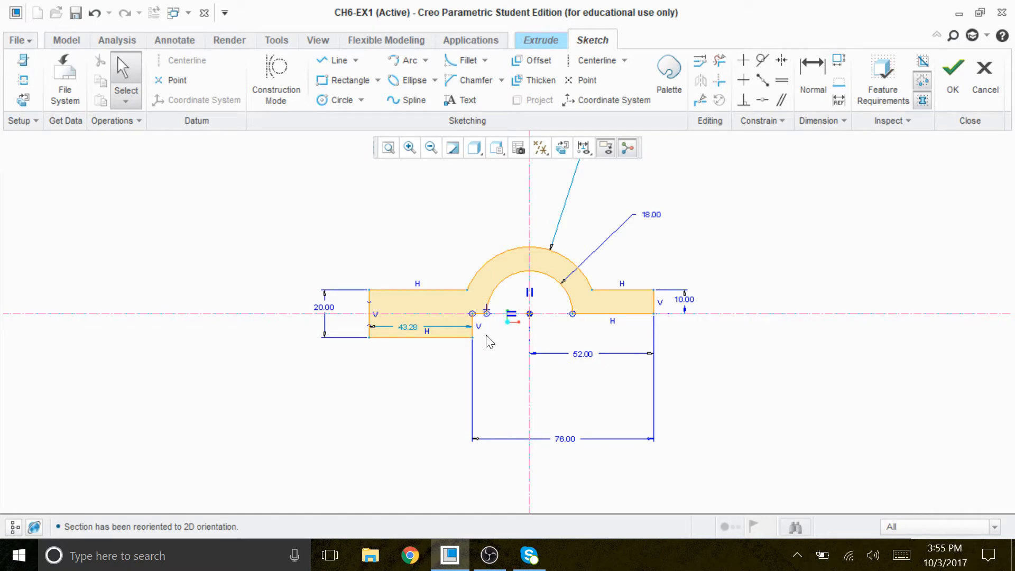
pyautogui.scroll(-5, 412, 349)
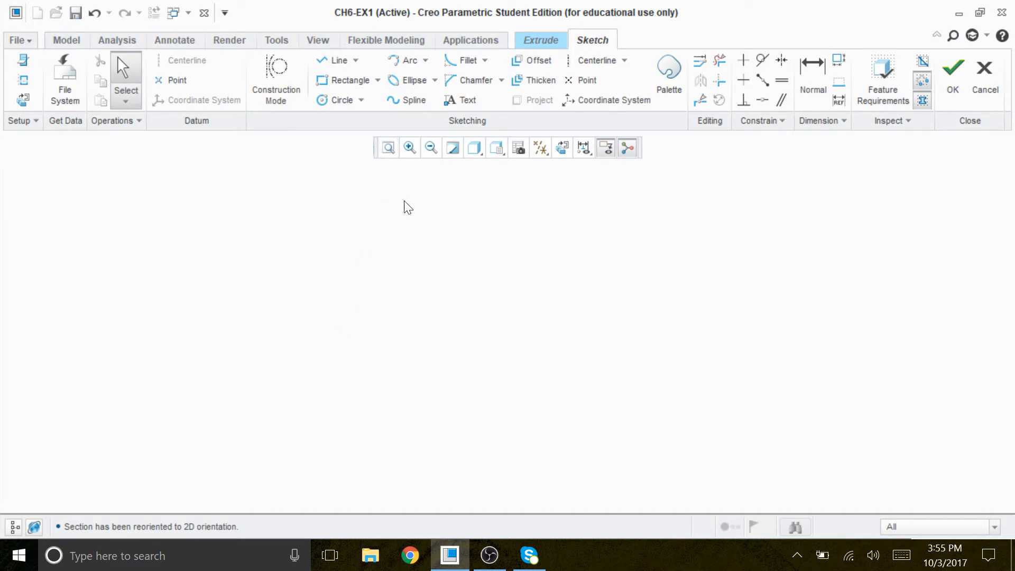
pyautogui.click(389, 148)
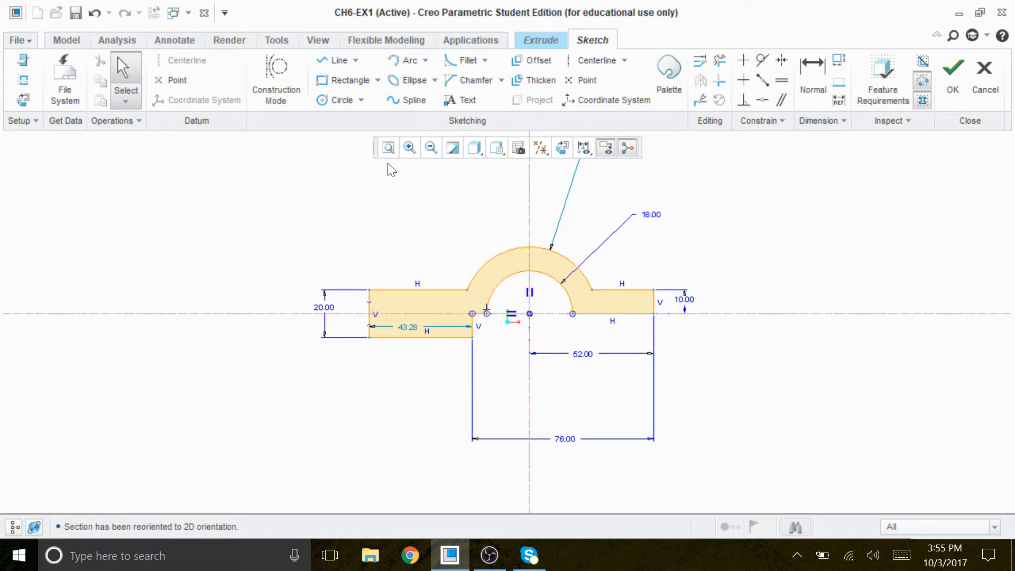
pyautogui.scroll(-5, 579, 346)
pyautogui.scroll(-3, 579, 341)
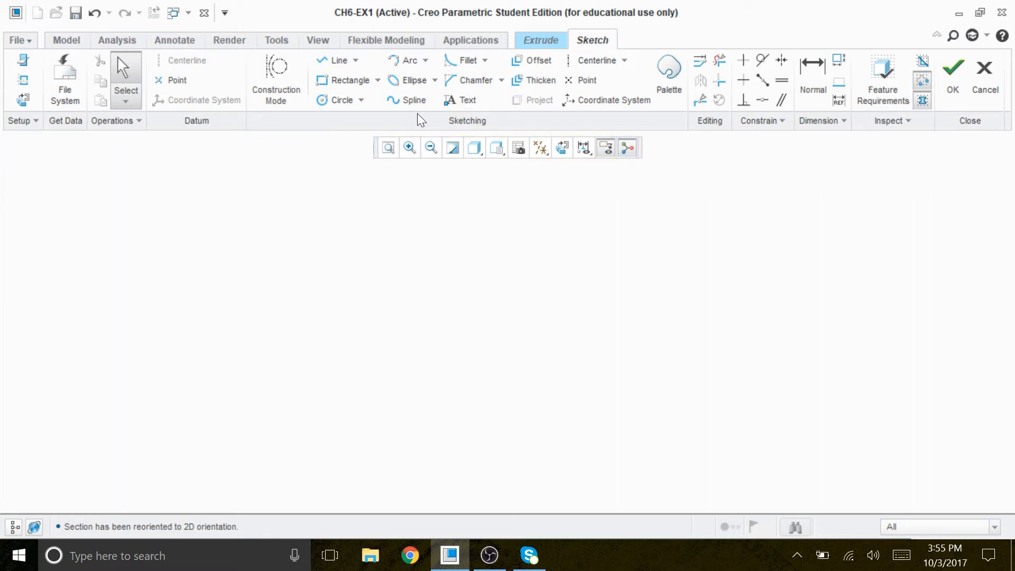
pyautogui.click(390, 149)
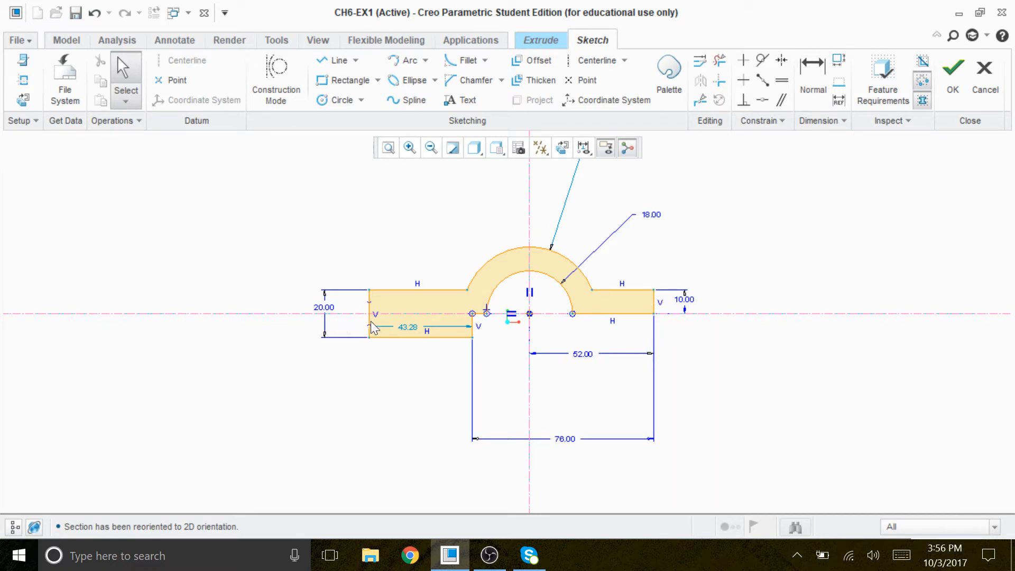
pyautogui.scroll(5, 374, 329)
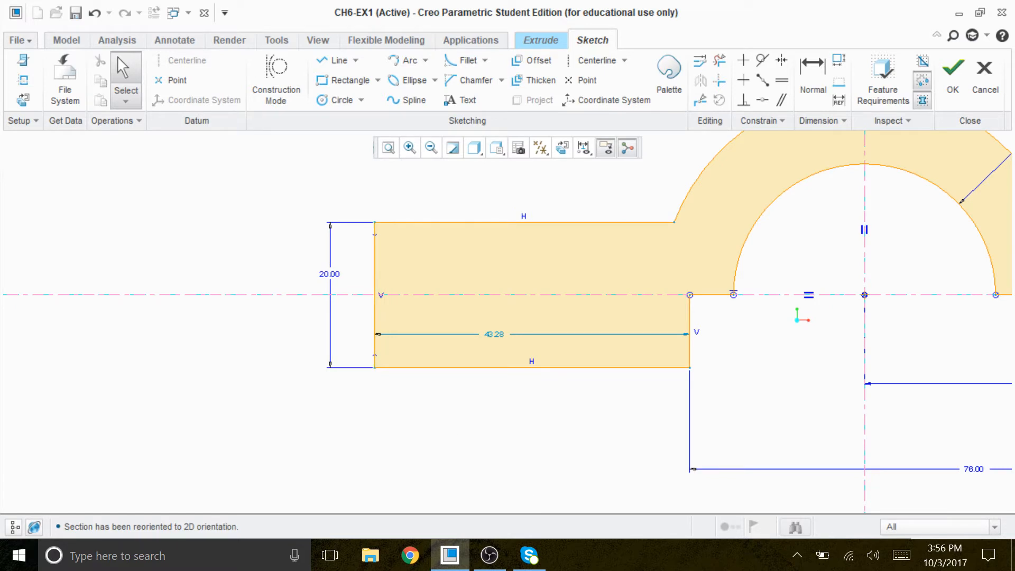
pyautogui.scroll(15, 569, 436)
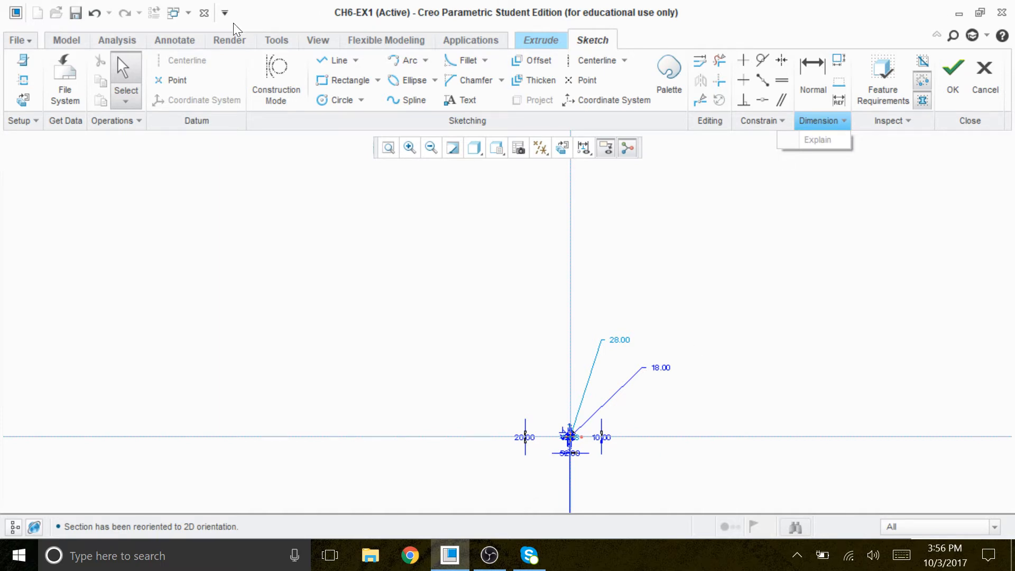
pyautogui.click(394, 149)
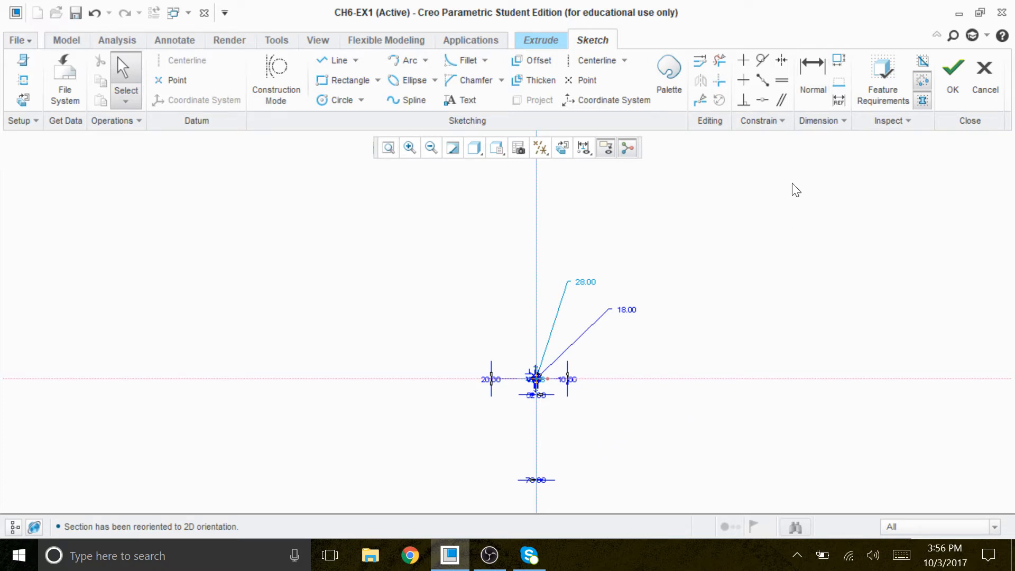
pyautogui.scroll(-2, 753, 347)
pyautogui.scroll(-4, 428, 420)
pyautogui.scroll(-3, 372, 322)
pyautogui.scroll(-2, 453, 408)
pyautogui.scroll(-2, 582, 356)
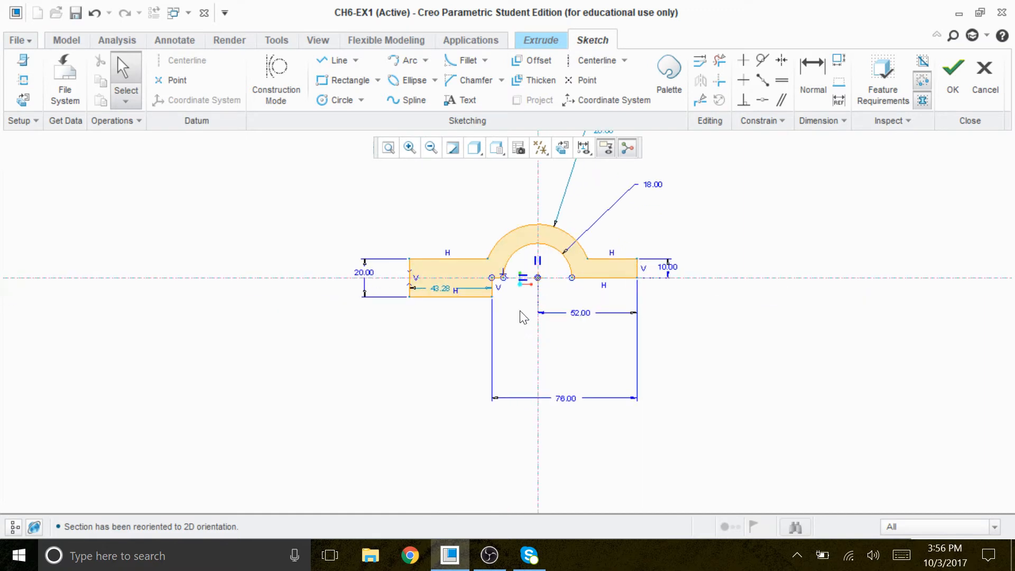
pyautogui.scroll(-3, 532, 328)
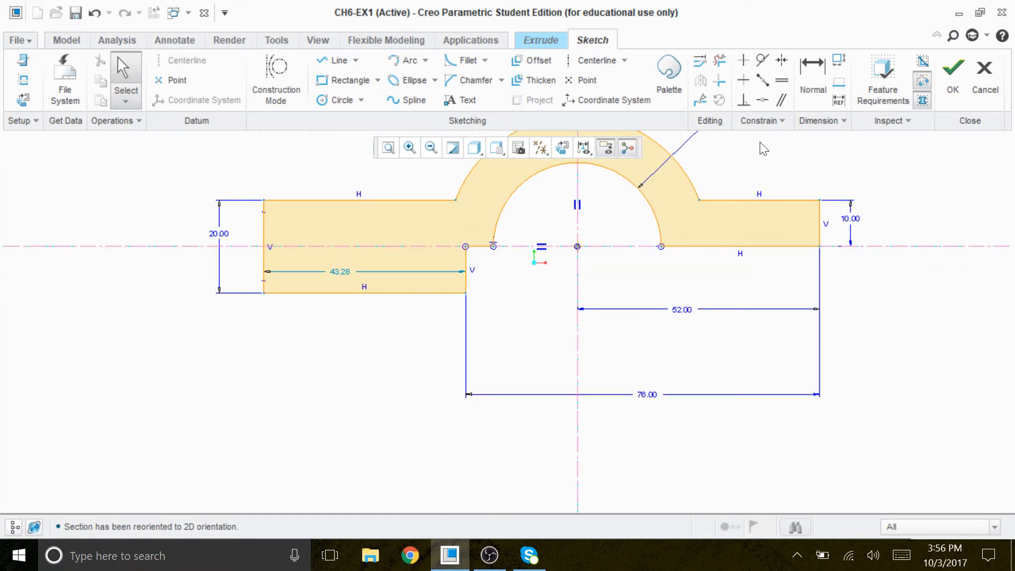
# Try to dimension the overall length between the right arm's lower outer corner and the left arm's lower outer corner.
pyautogui.click(812, 74)
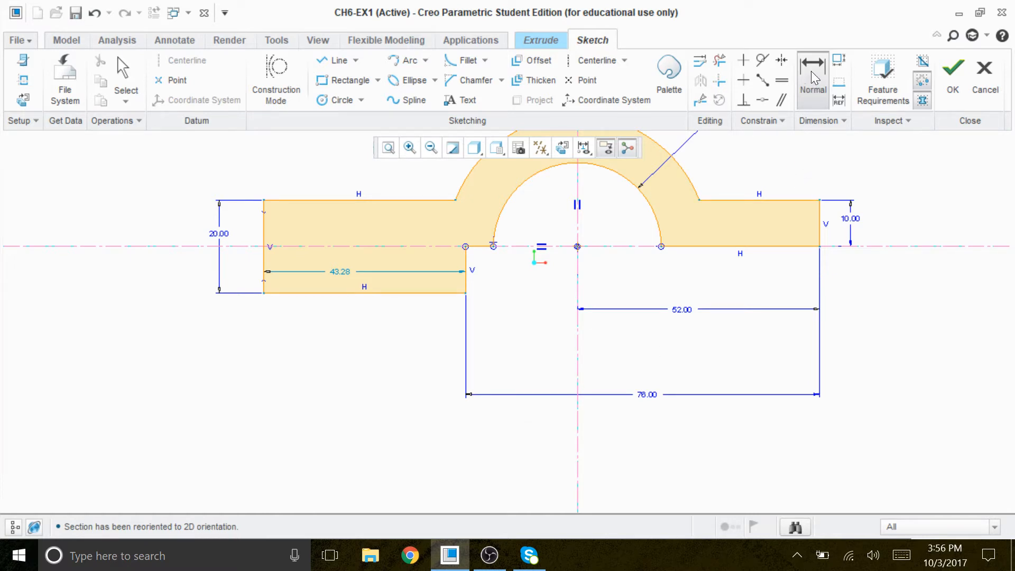
pyautogui.click(820, 246)
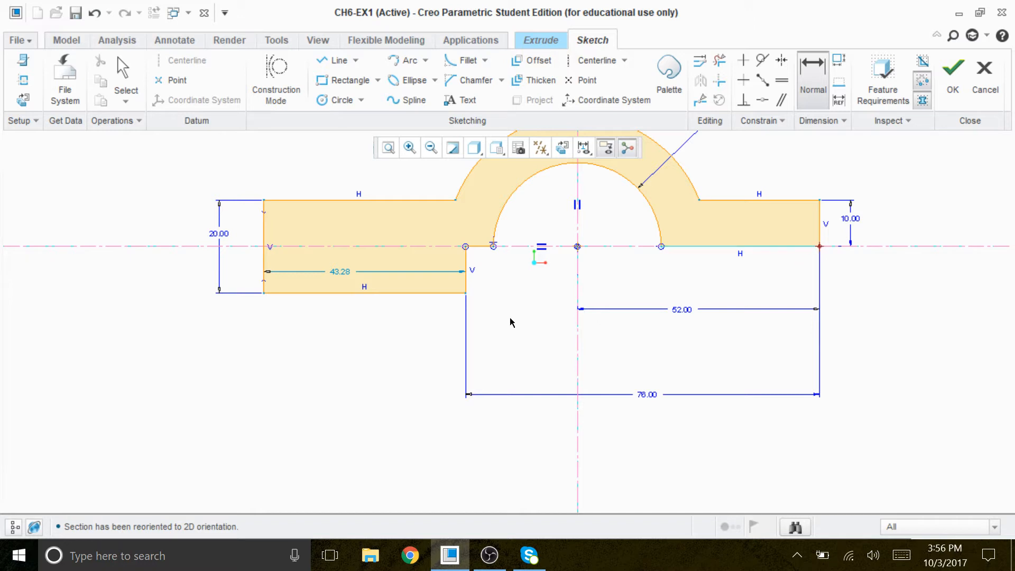
pyautogui.click(264, 293)
pyautogui.press('alt')
pyautogui.middleClick(462, 423)
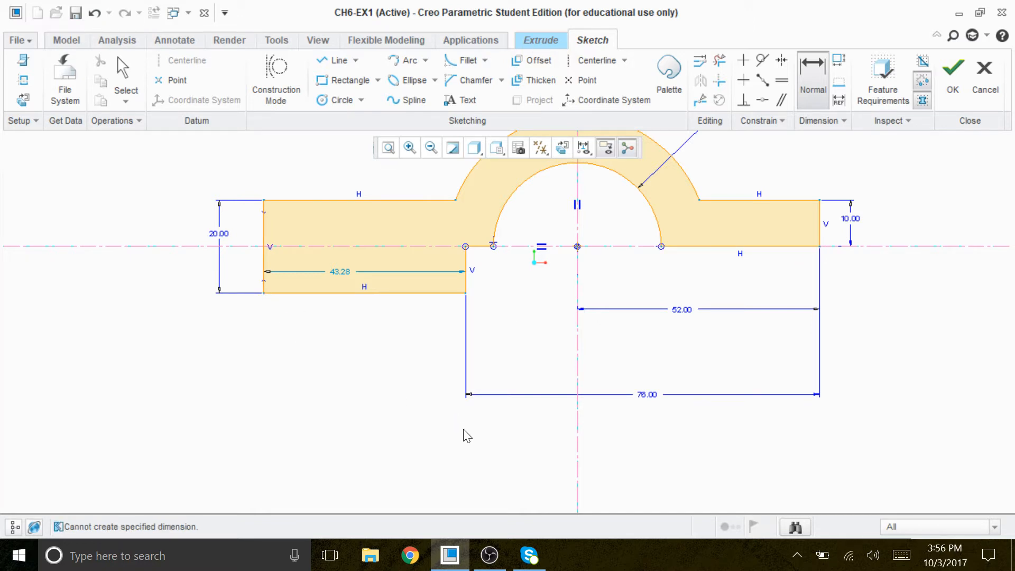
pyautogui.middleClick(467, 436)
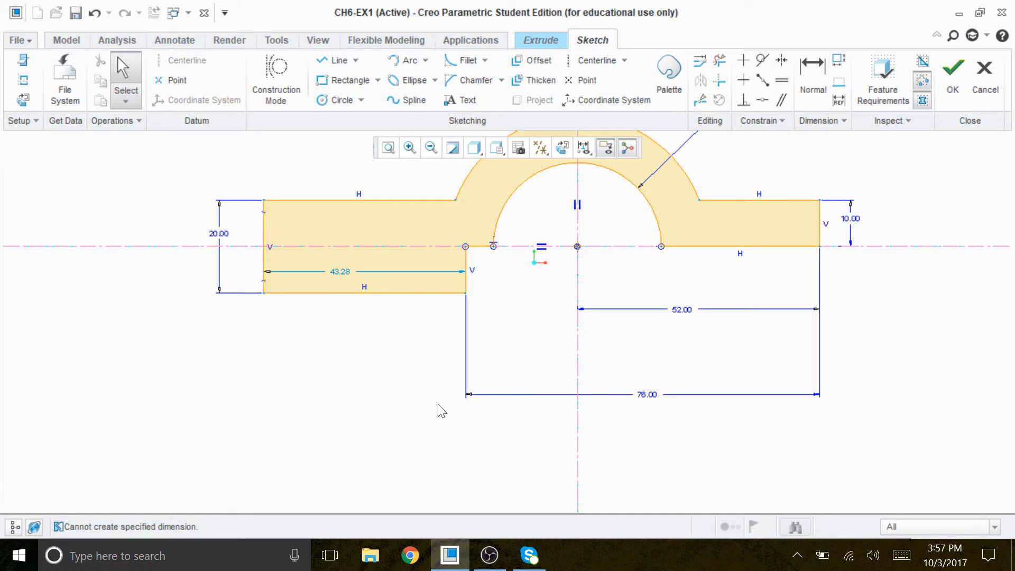
# Raise the right arm's upper edge freehand to a height of about 12.4.
pyautogui.moveTo(694, 7)
pyautogui.mouseDown()
pyautogui.moveTo(682, 320)
pyautogui.moveTo(645, 358)
pyautogui.moveTo(756, 170)
pyautogui.moveTo(754, 189)
pyautogui.moveTo(766, 186)
pyautogui.mouseUp()
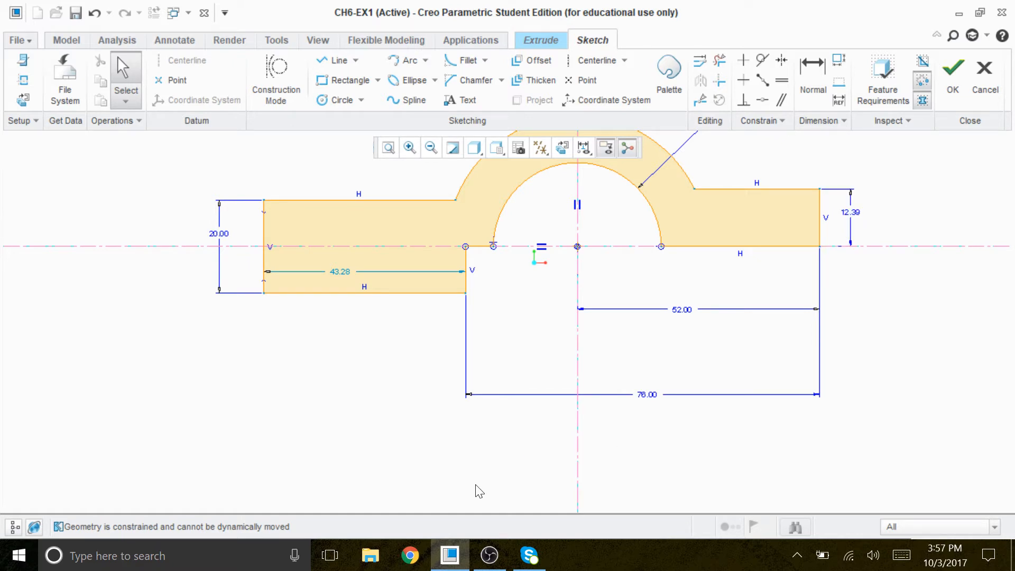
pyautogui.scroll(3, 411, 264)
pyautogui.scroll(5, 545, 212)
pyautogui.scroll(-6, 525, 391)
pyautogui.scroll(-3, 409, 385)
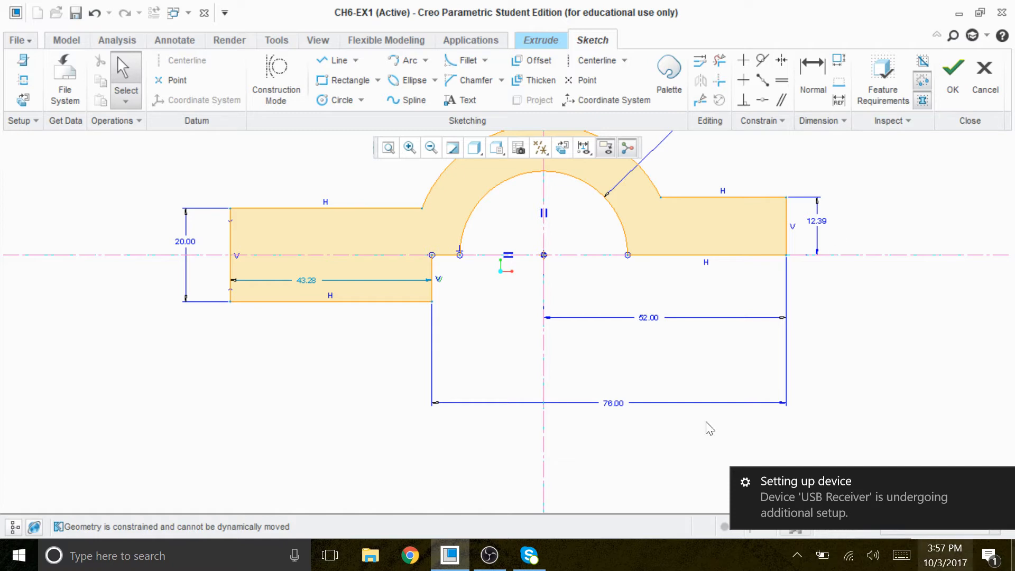
pyautogui.scroll(2, 631, 344)
pyautogui.scroll(2, 810, 129)
pyautogui.scroll(-2, 589, 310)
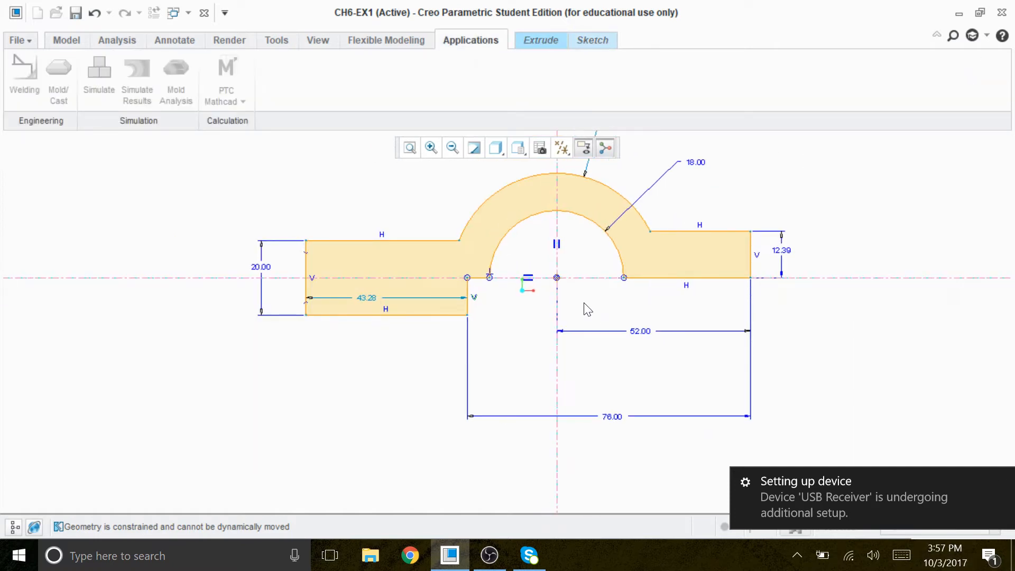
pyautogui.scroll(4, 576, 229)
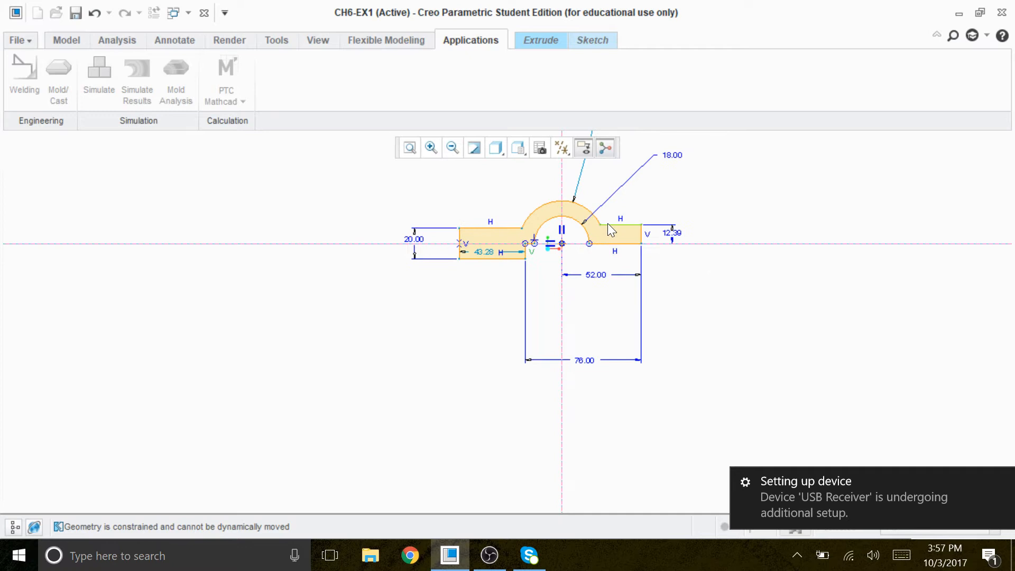
pyautogui.scroll(-2, 607, 227)
pyautogui.scroll(-2, 566, 302)
pyautogui.scroll(2, 560, 291)
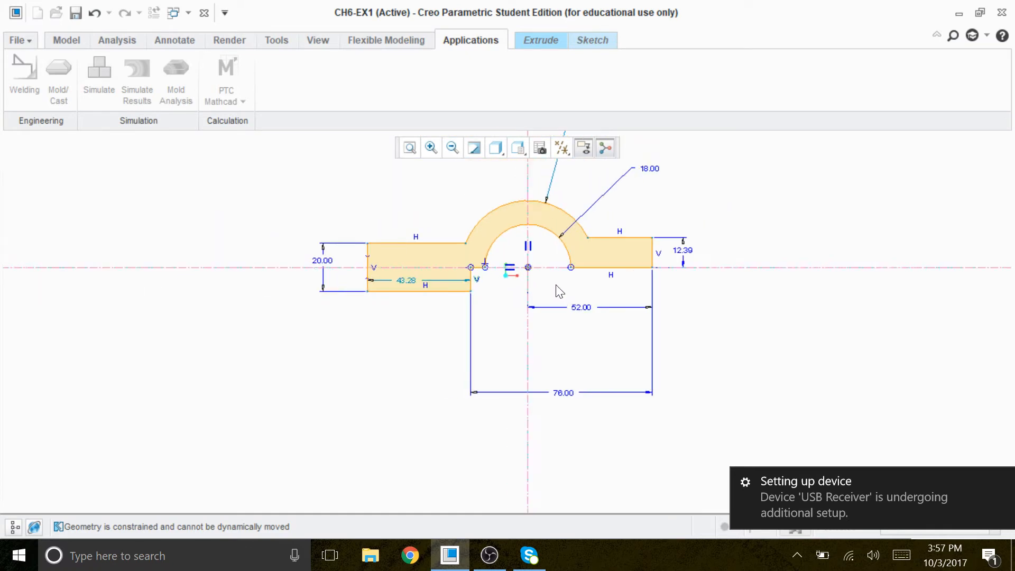
# Dimension the overall length between the right arm's end edge and the left arm's outer edge below the 76.00 dimension, and set it to 154.
pyautogui.scroll(-3, 508, 286)
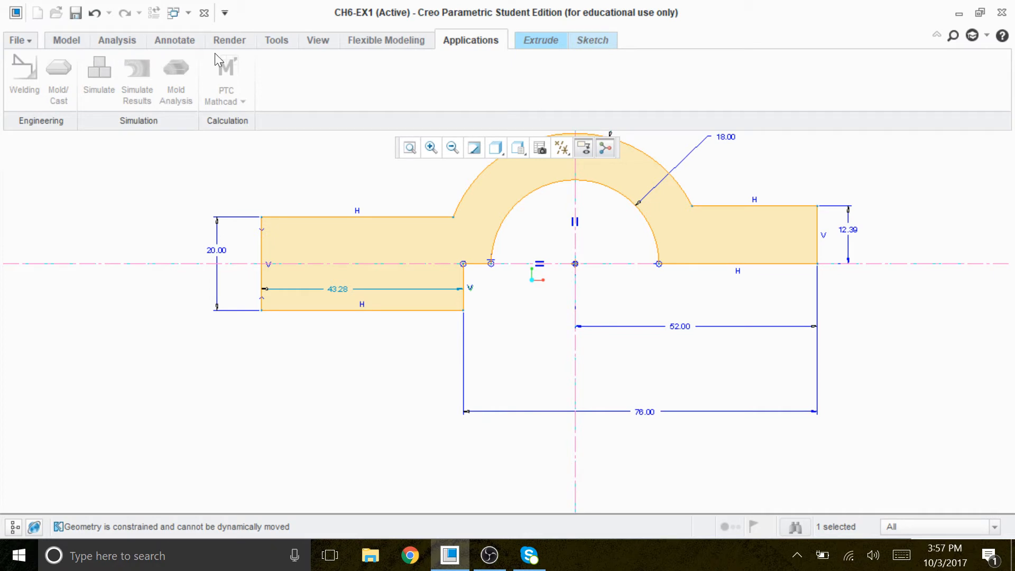
pyautogui.click(590, 41)
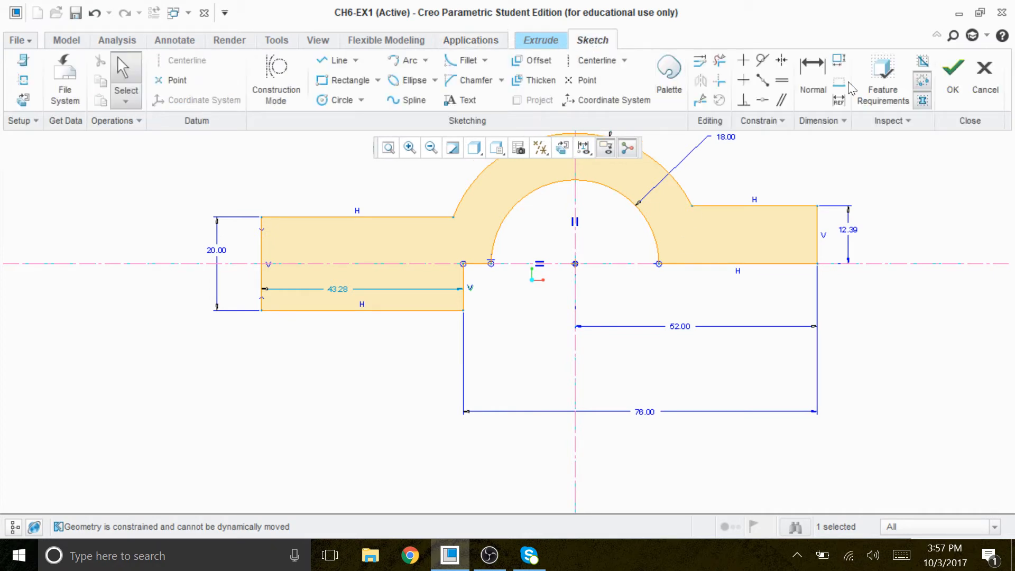
pyautogui.click(818, 252)
pyautogui.keyDown('ctrl'); pyautogui.click(263, 286); pyautogui.keyUp('ctrl')
pyautogui.scroll(-4, 441, 440)
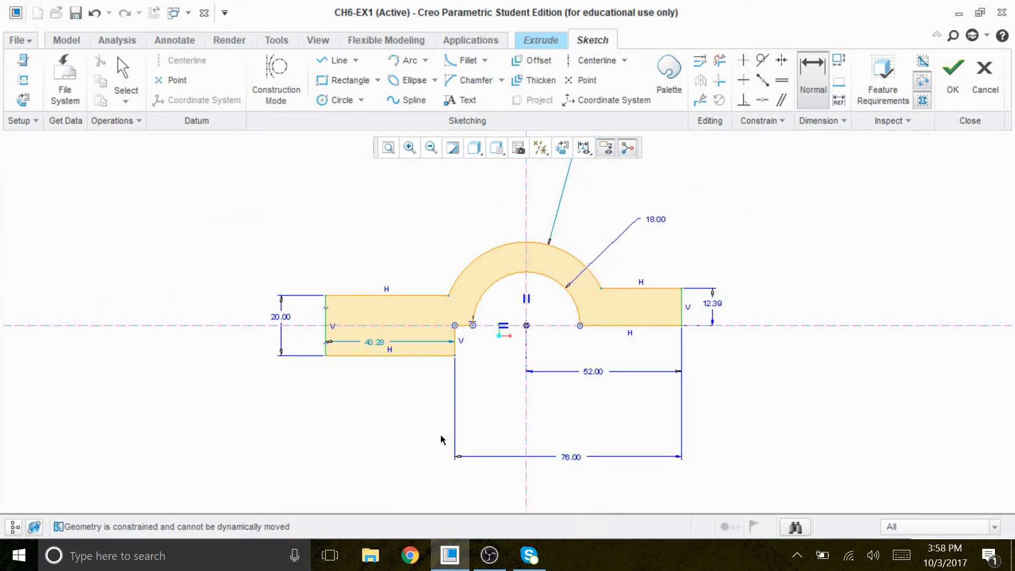
pyautogui.scroll(4, 463, 472)
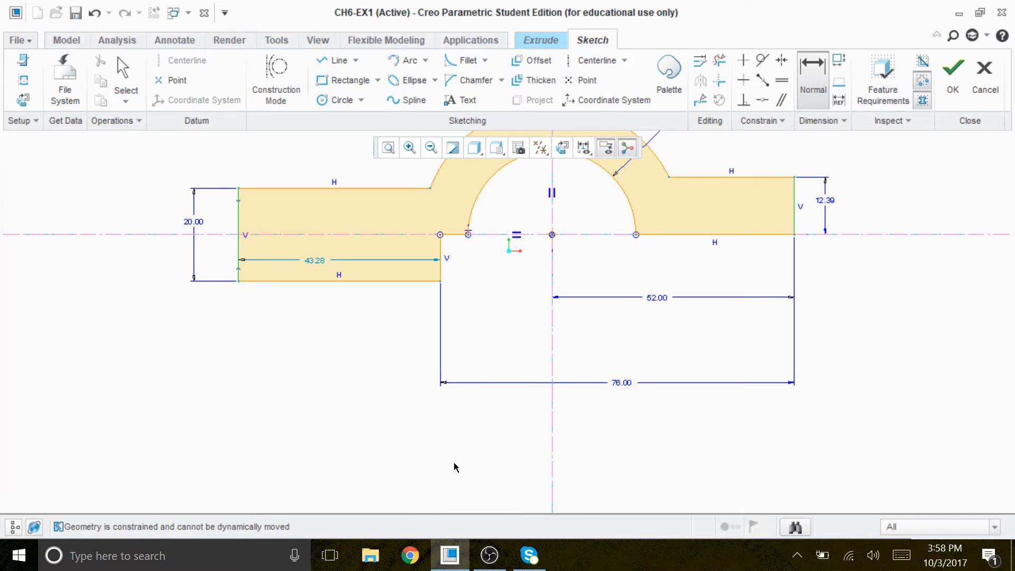
pyautogui.middleClick(449, 437)
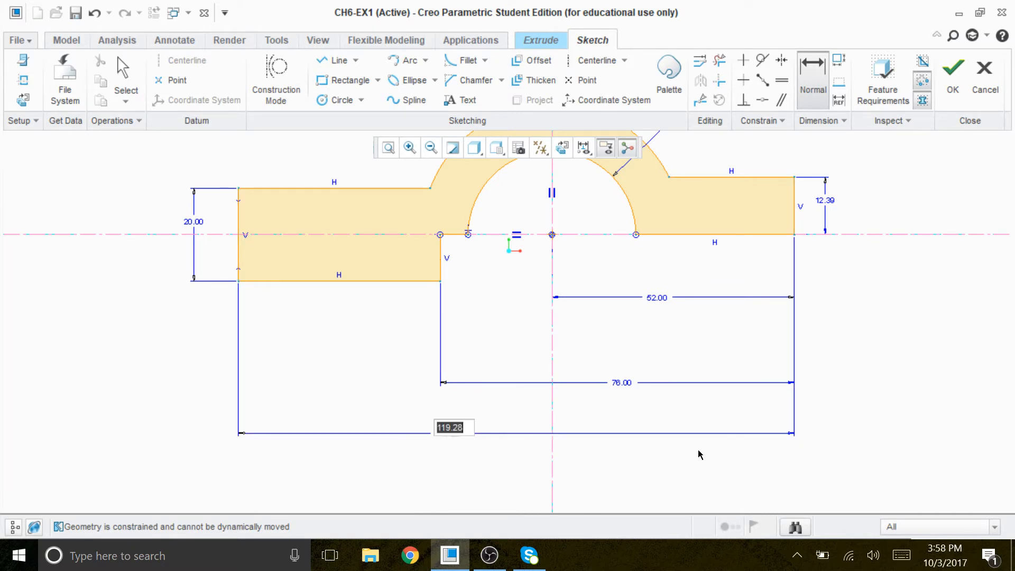
pyautogui.write('154')
pyautogui.press('Return')
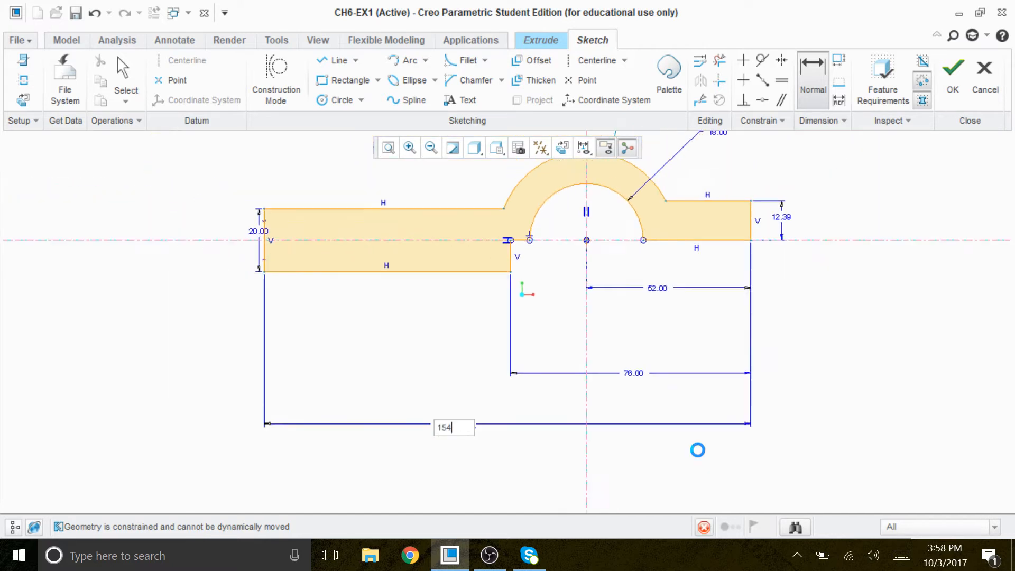
# Add a radius dimension to the outer arc just outside the profile and accept its value.
pyautogui.scroll(-2, 677, 423)
pyautogui.scroll(5, 646, 375)
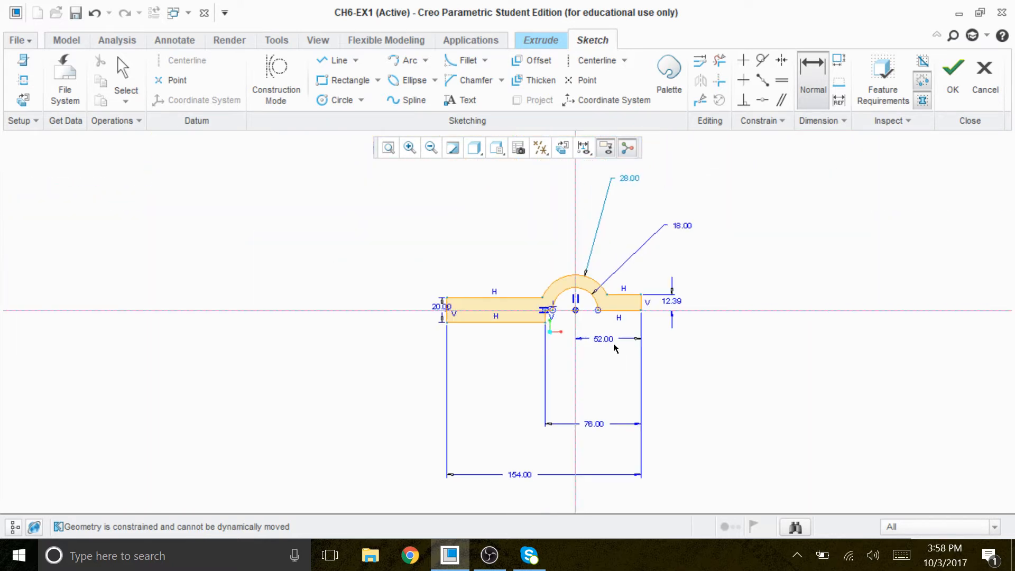
pyautogui.scroll(-2, 601, 317)
pyautogui.scroll(-4, 601, 317)
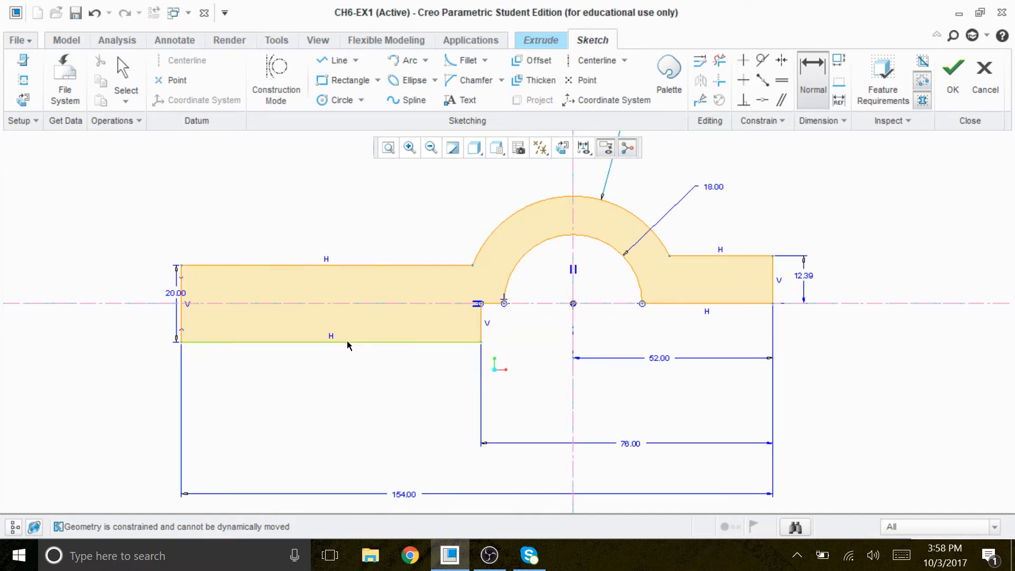
pyautogui.scroll(4, 669, 236)
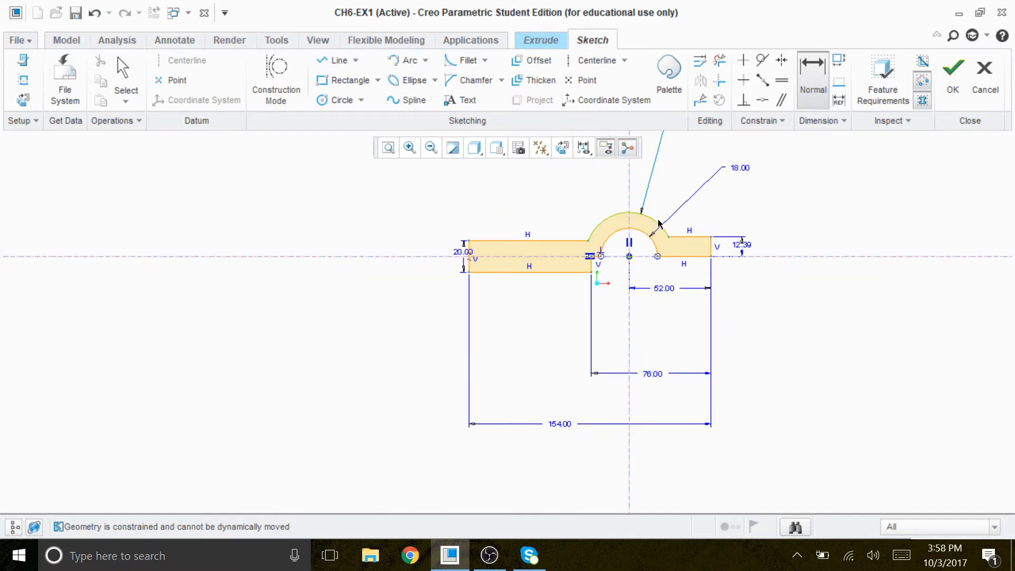
pyautogui.scroll(3, 664, 177)
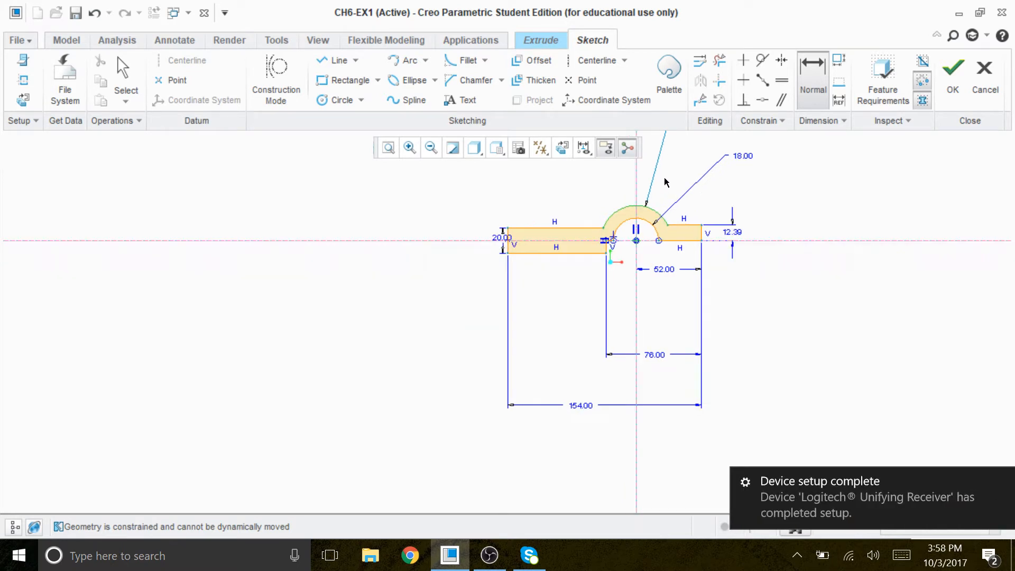
pyautogui.middleClick(664, 185)
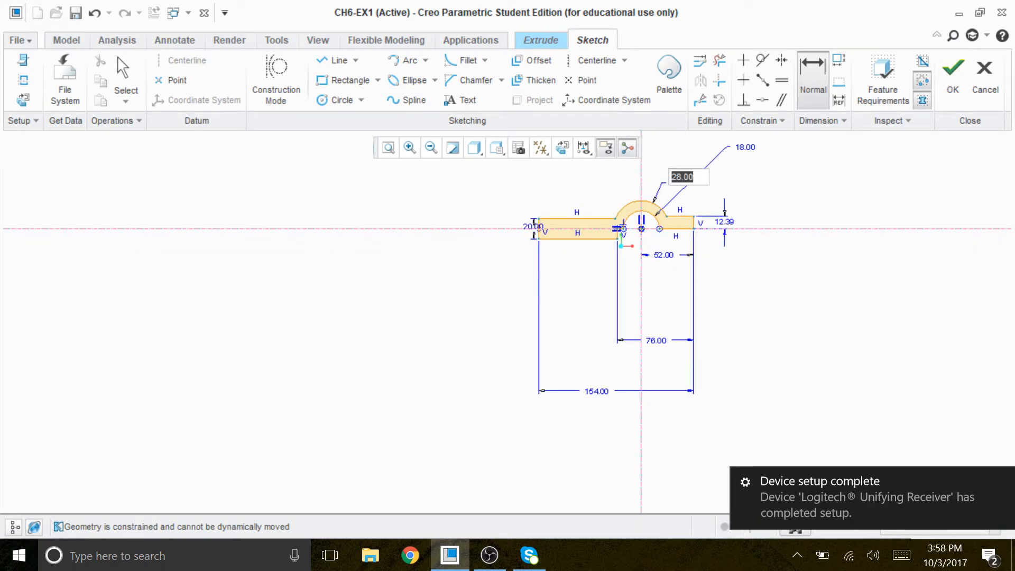
pyautogui.middleClick(817, 173)
# Examine the profile's dimensions and constraints around the left arm's step, the half-ring and the right arm.
pyautogui.scroll(-3, 656, 261)
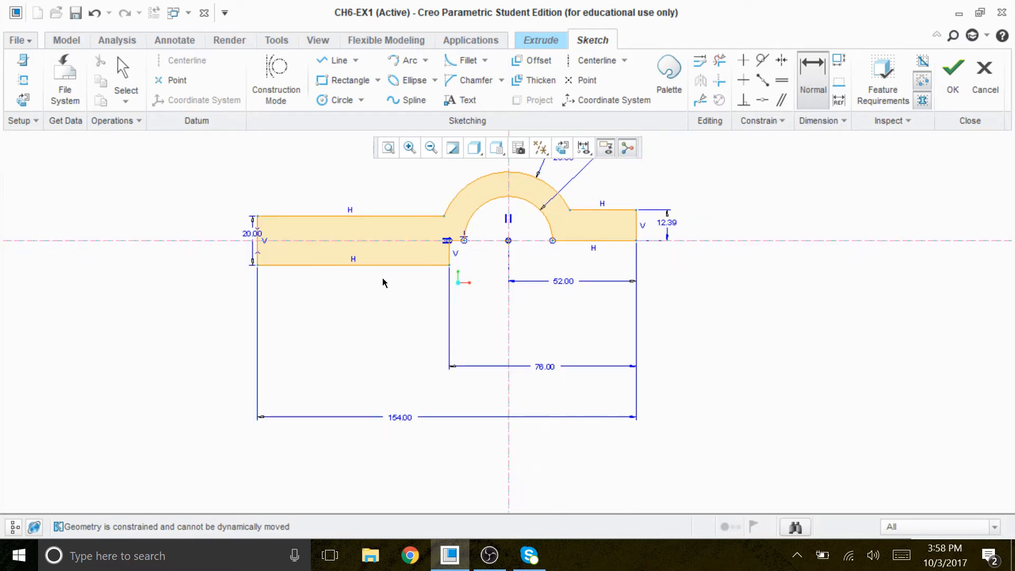
pyautogui.scroll(-5, 487, 261)
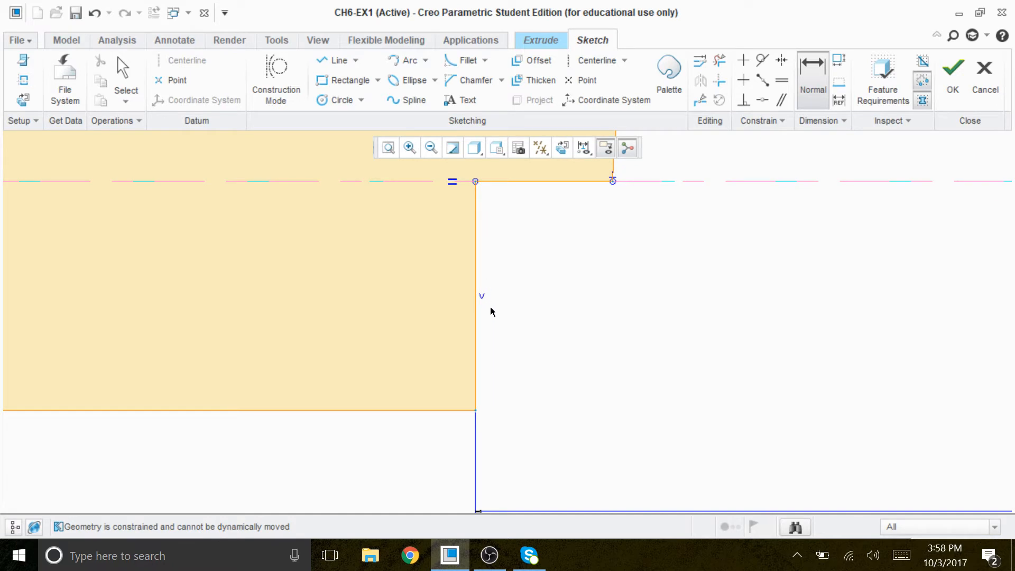
pyautogui.scroll(8, 490, 307)
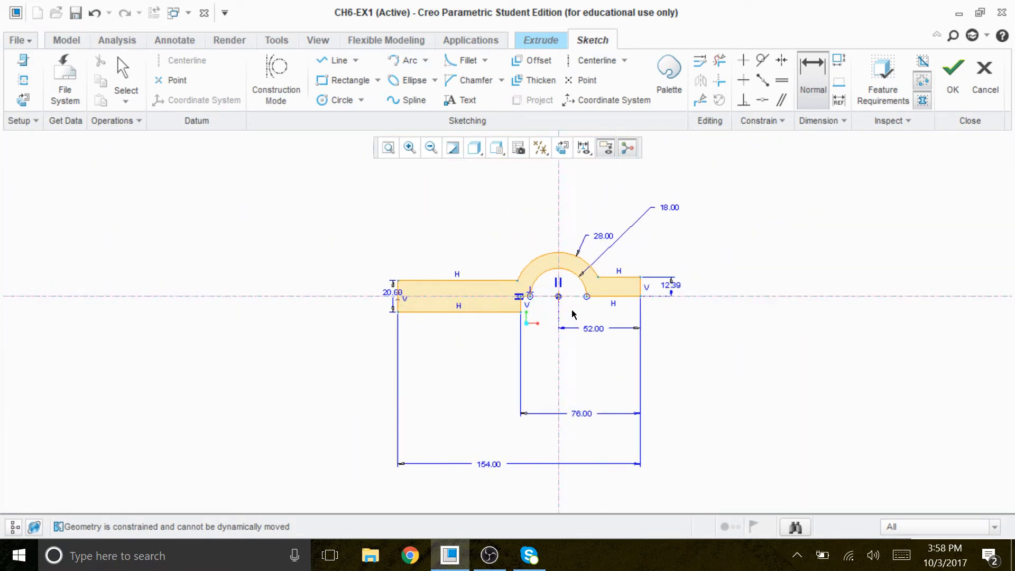
pyautogui.scroll(-6, 573, 314)
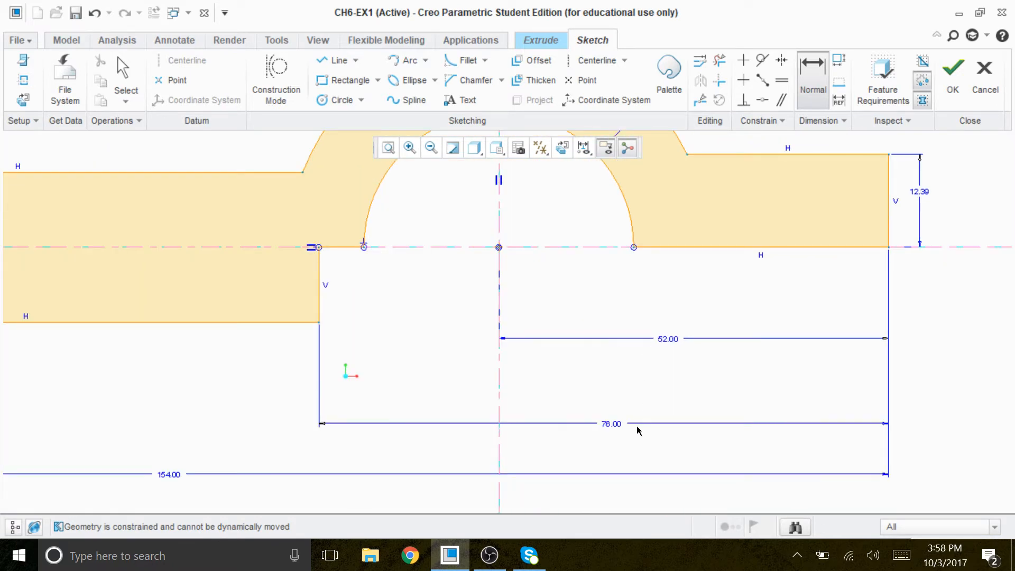
pyautogui.scroll(-1, 623, 423)
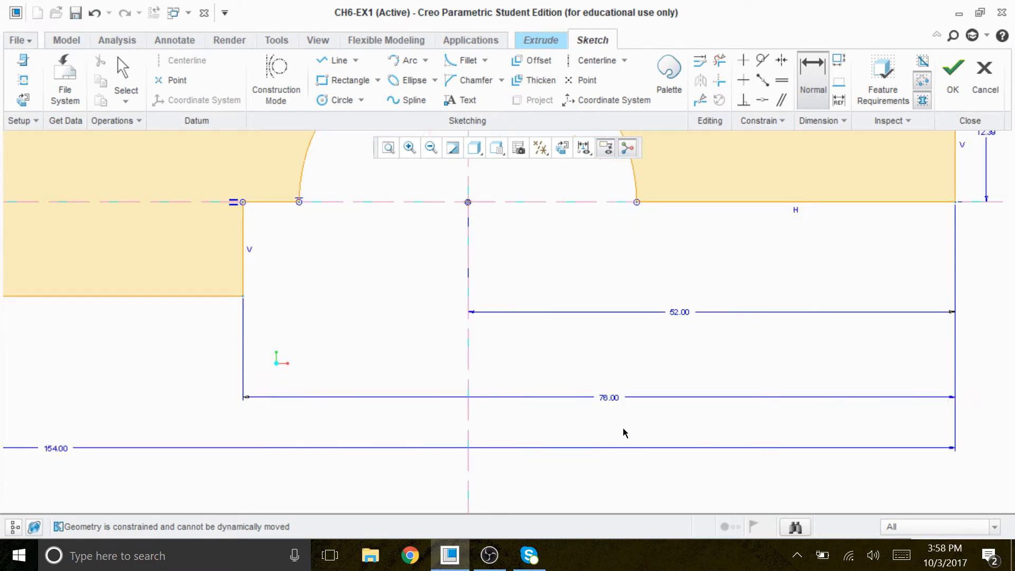
pyautogui.scroll(10, 616, 408)
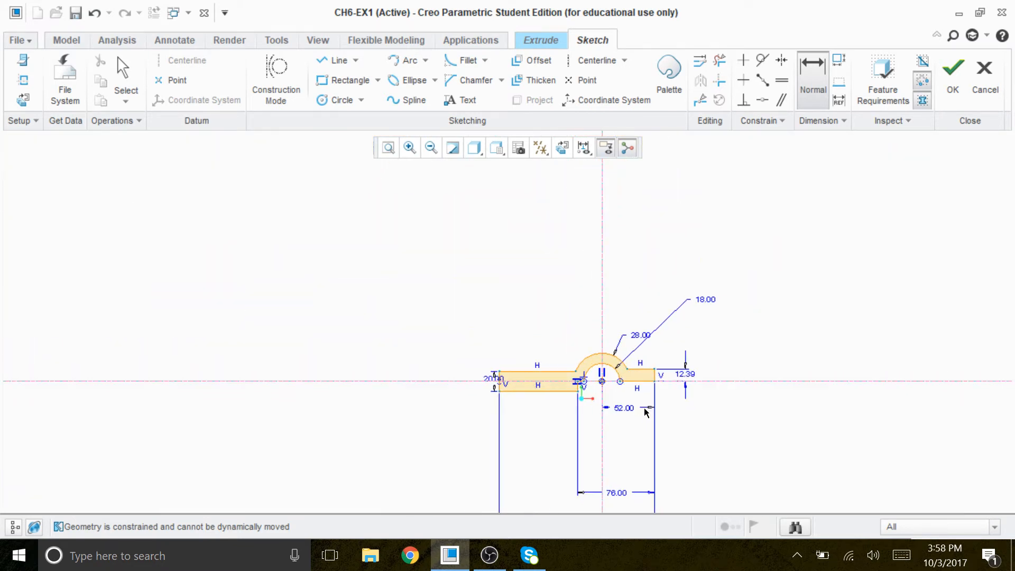
pyautogui.scroll(-2, 645, 407)
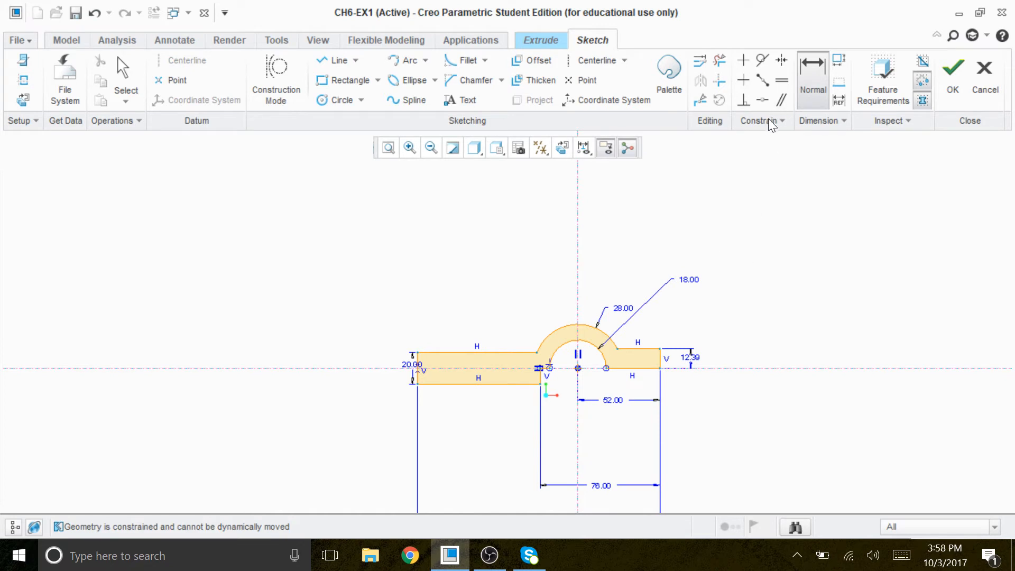
# Finish the profile sketch and extrude it to a depth of 72.
pyautogui.click(953, 74)
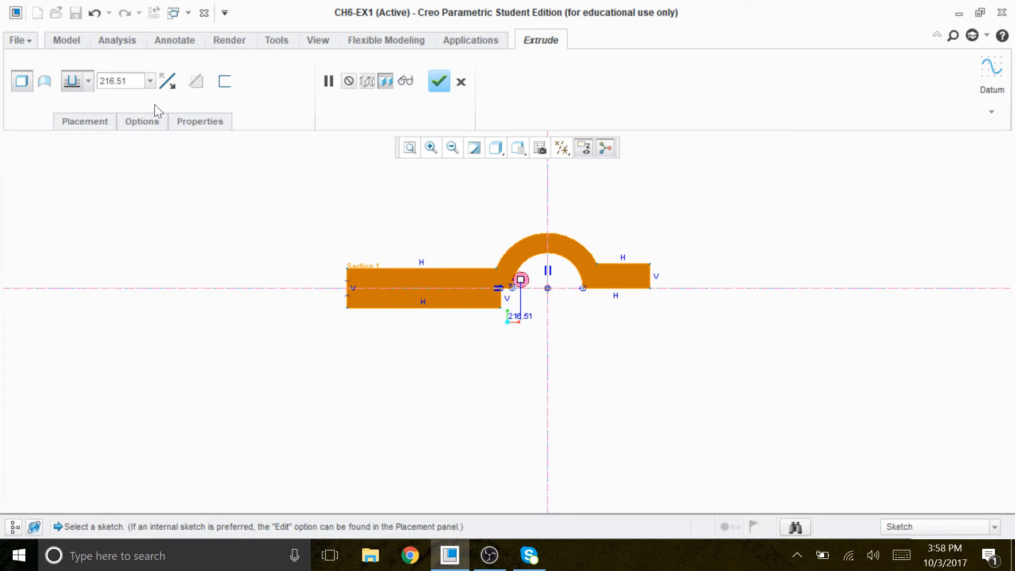
pyautogui.doubleClick(116, 81)
pyautogui.write('7')
pyautogui.press('Return')
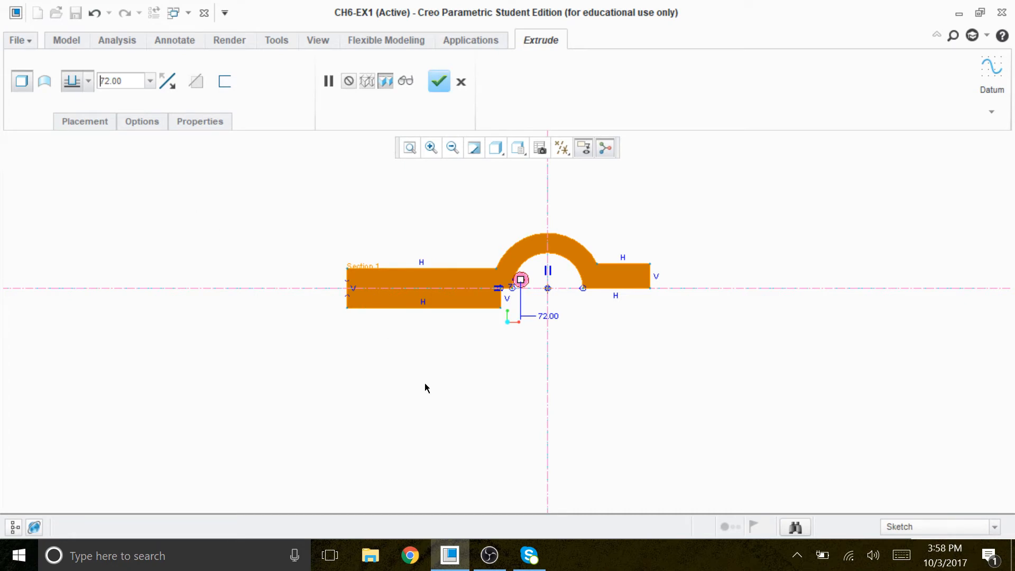
pyautogui.scroll(1, 427, 388)
pyautogui.scroll(-1, 415, 385)
pyautogui.scroll(1, 410, 390)
pyautogui.moveTo(411, 390)
pyautogui.mouseDown(button='middle')
pyautogui.moveTo(401, 385)
pyautogui.moveTo(374, 418)
pyautogui.mouseUp(button='middle')
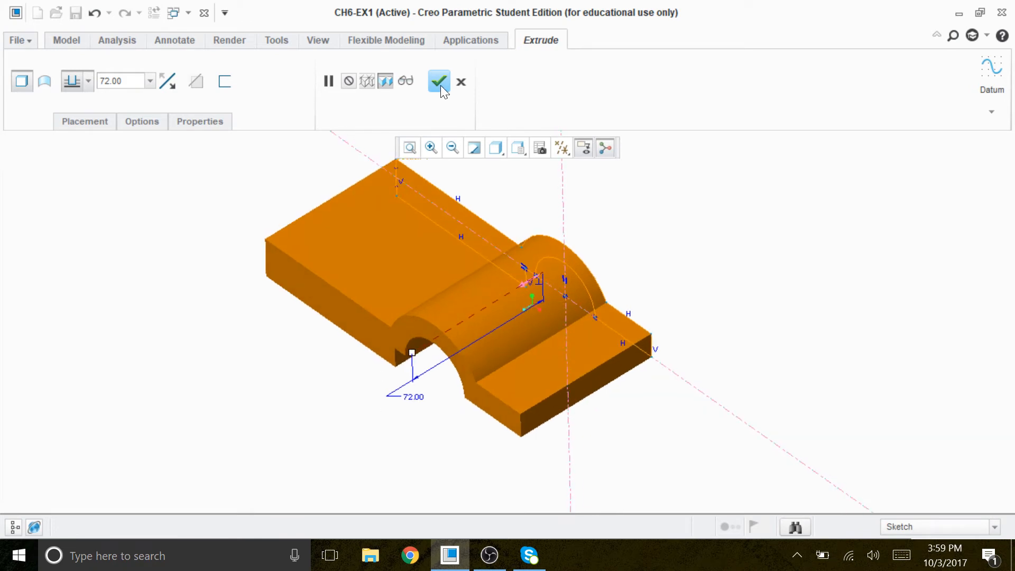
pyautogui.click(440, 83)
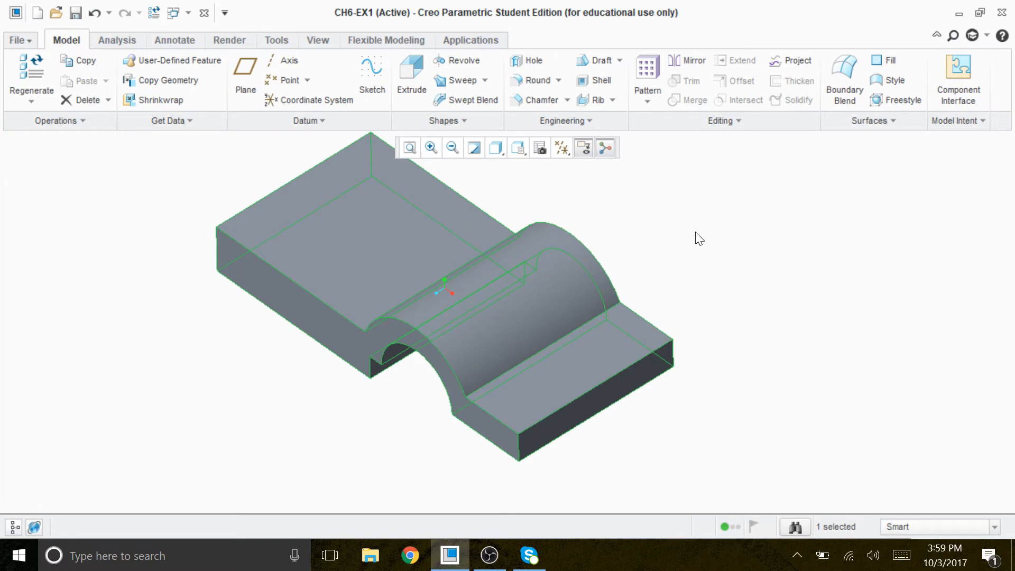
# Redefine the base extrusion so its 72 depth extends symmetrically on both sides of the sketch plane.
pyautogui.click(15, 527)
pyautogui.rightClick(60, 280)
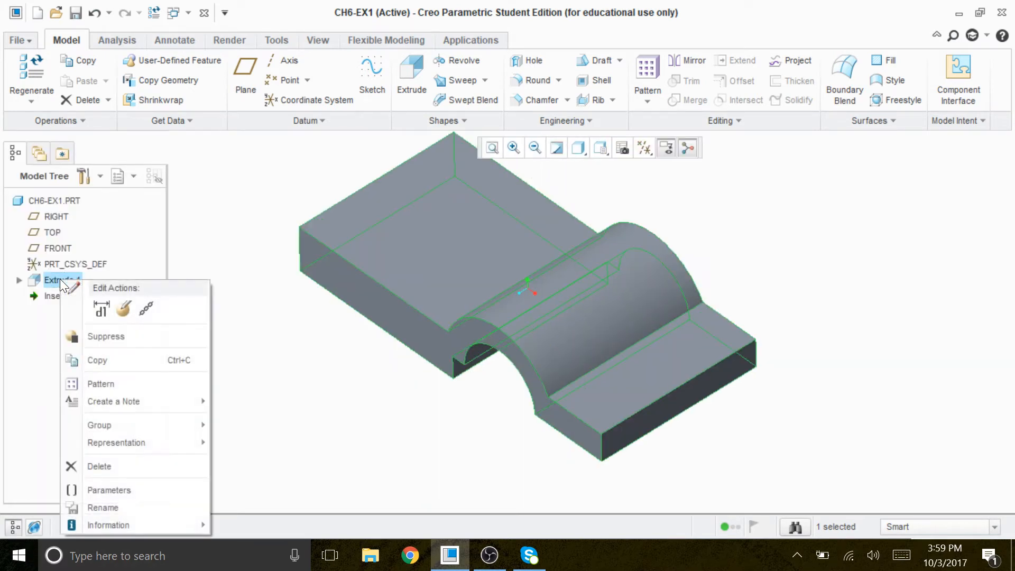
pyautogui.click(123, 310)
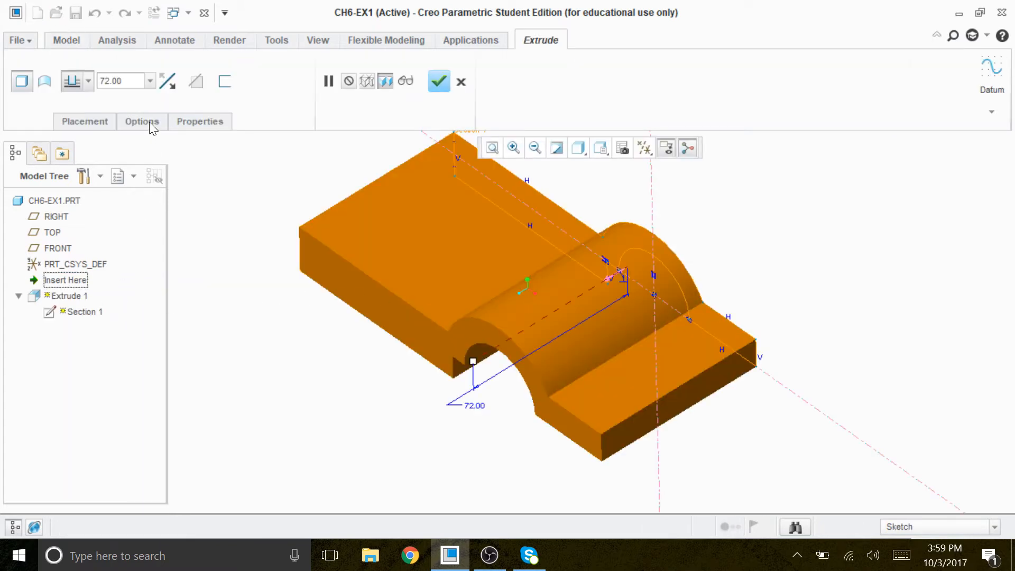
pyautogui.click(89, 81)
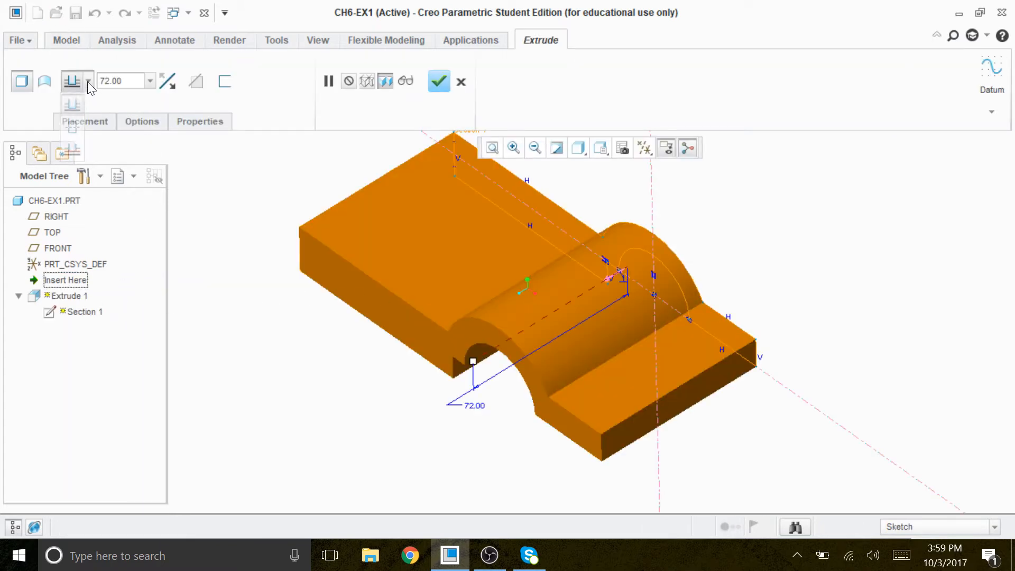
pyautogui.click(73, 128)
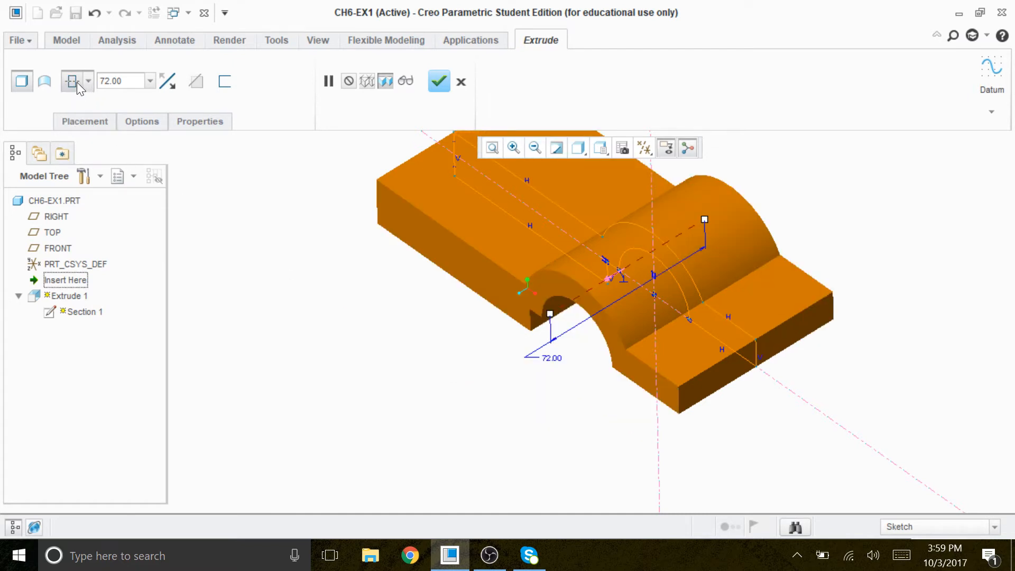
pyautogui.scroll(-1, 328, 324)
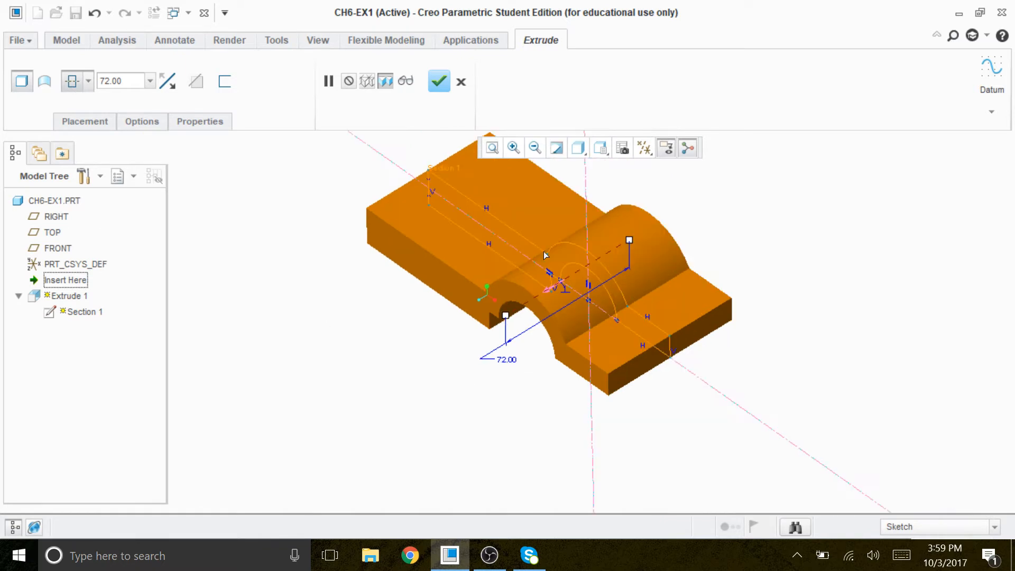
pyautogui.click(439, 81)
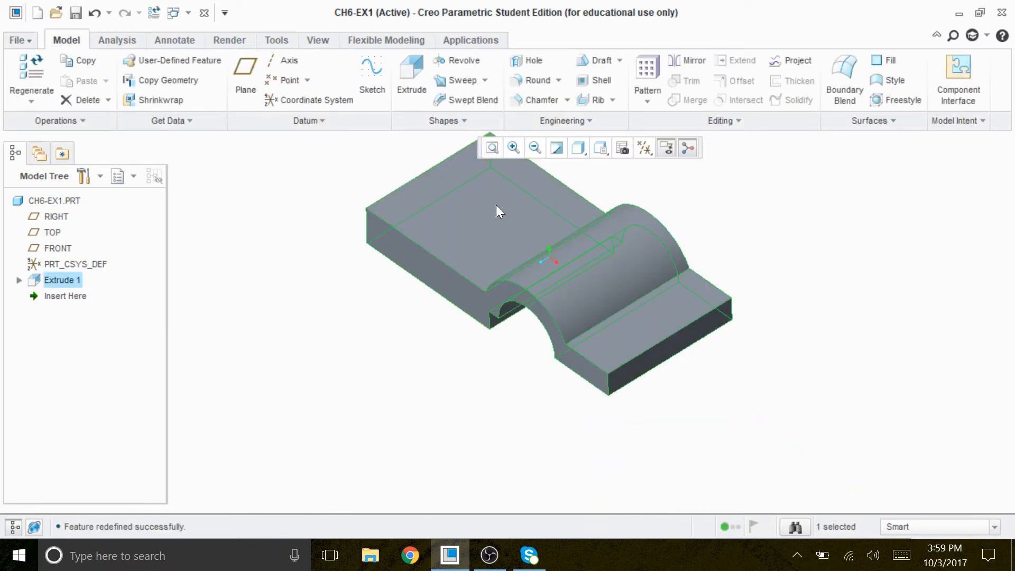
# Turn on the display of the datum planes and view the part from a front-facing angle.
pyautogui.click(644, 148)
pyautogui.click(623, 236)
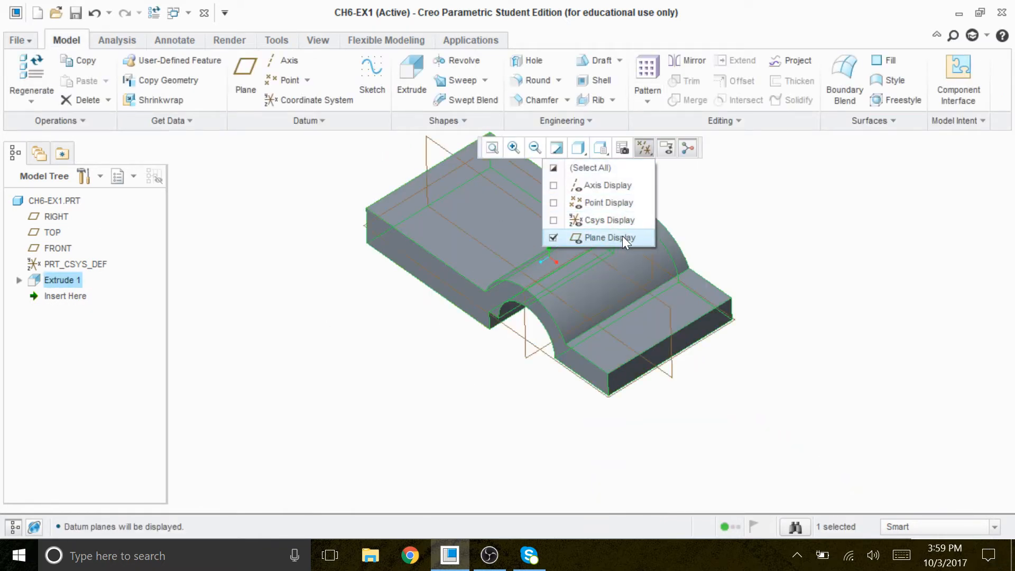
pyautogui.scroll(-3, 626, 363)
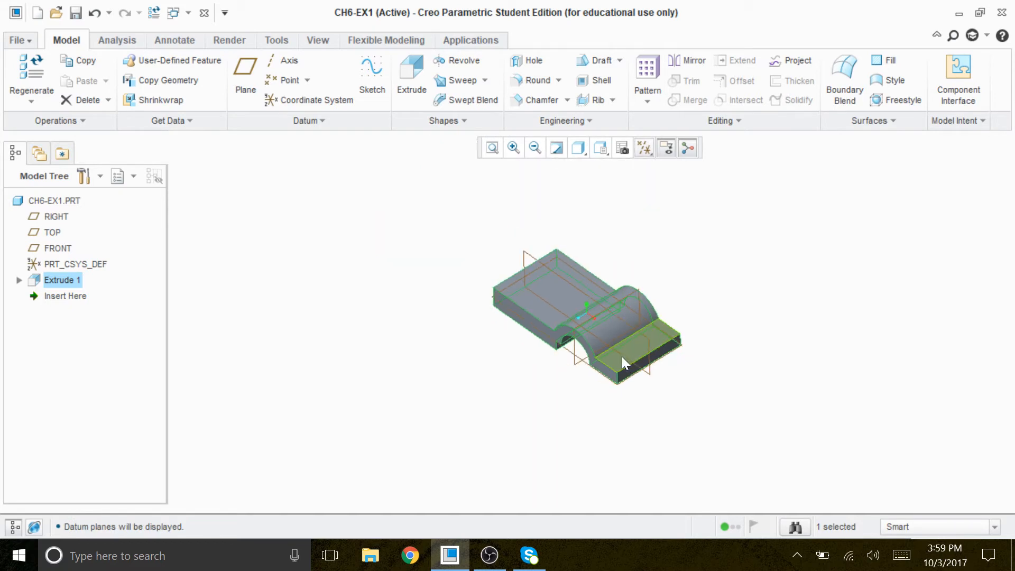
pyautogui.scroll(3, 622, 355)
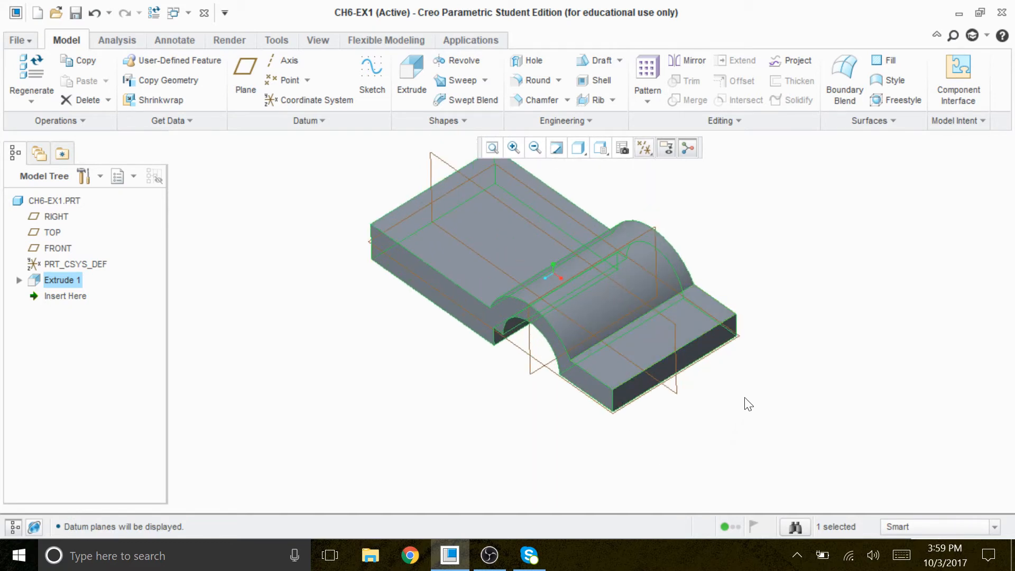
pyautogui.moveTo(749, 418); pyautogui.dragTo(770, 426, button='middle')
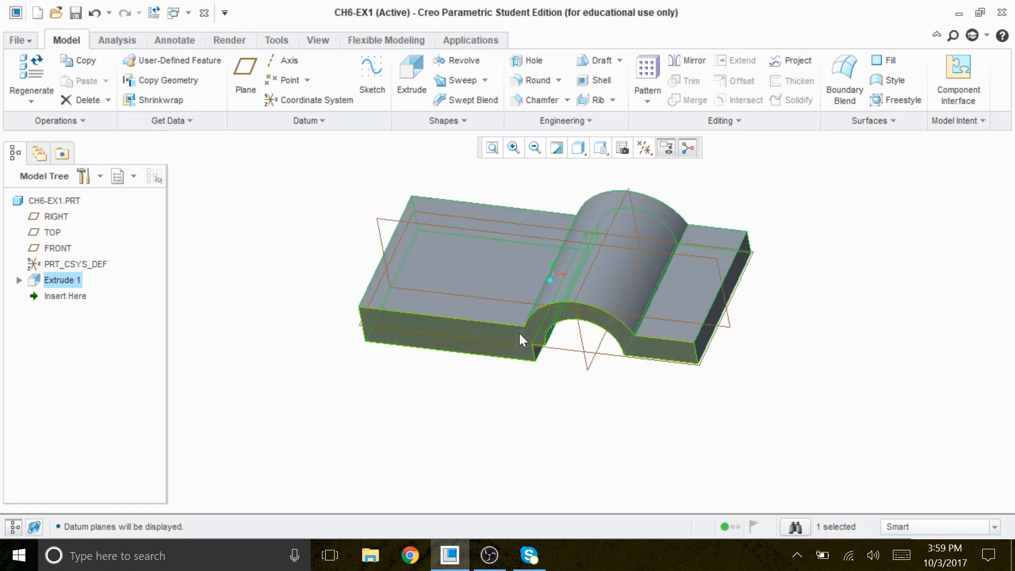
# Start a new extrusion with its sketch on the FRONT datum plane, referenced to RIGHT, and orient the view parallel to the sketch.
pyautogui.click(411, 68)
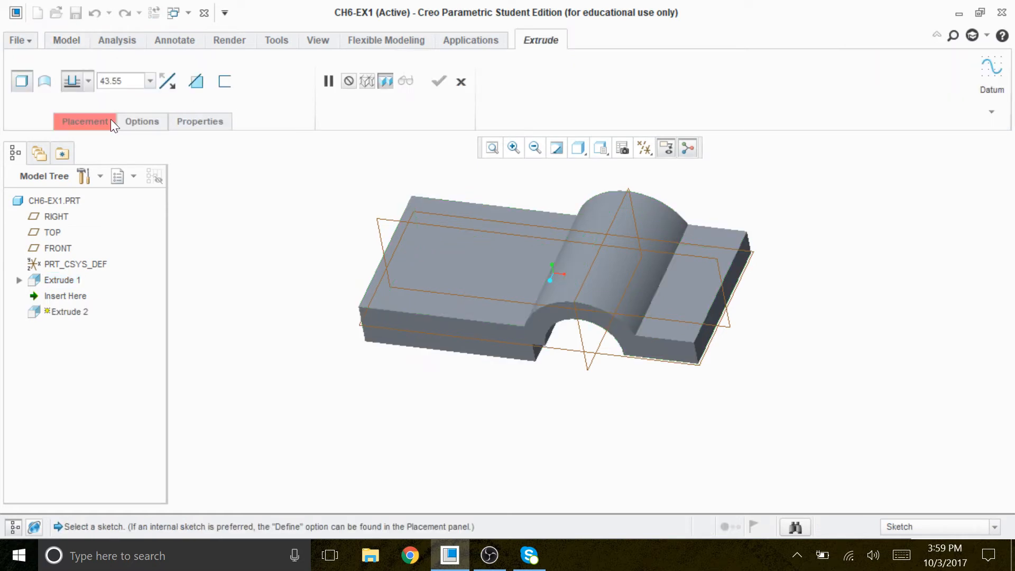
pyautogui.click(110, 120)
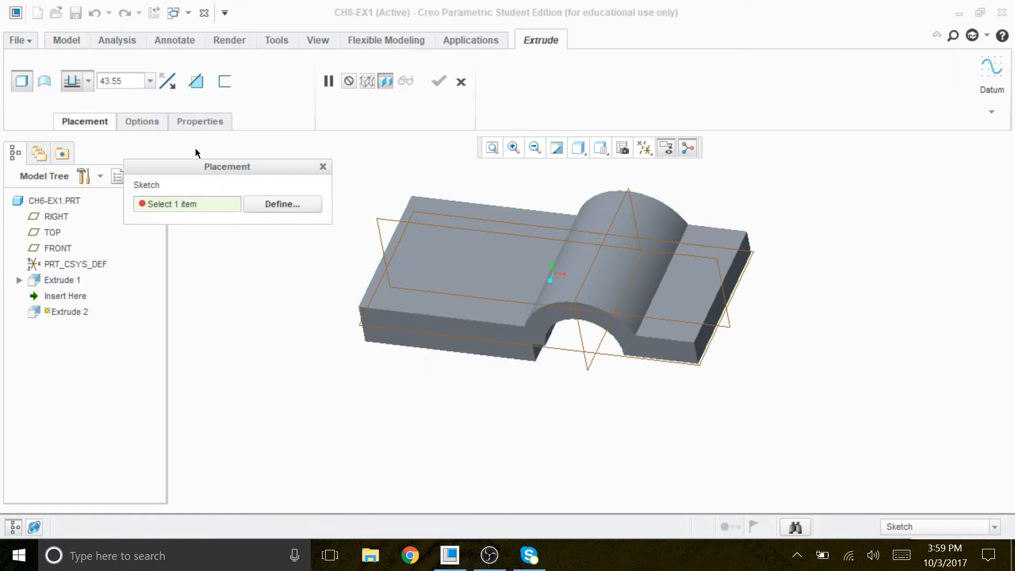
pyautogui.click(282, 204)
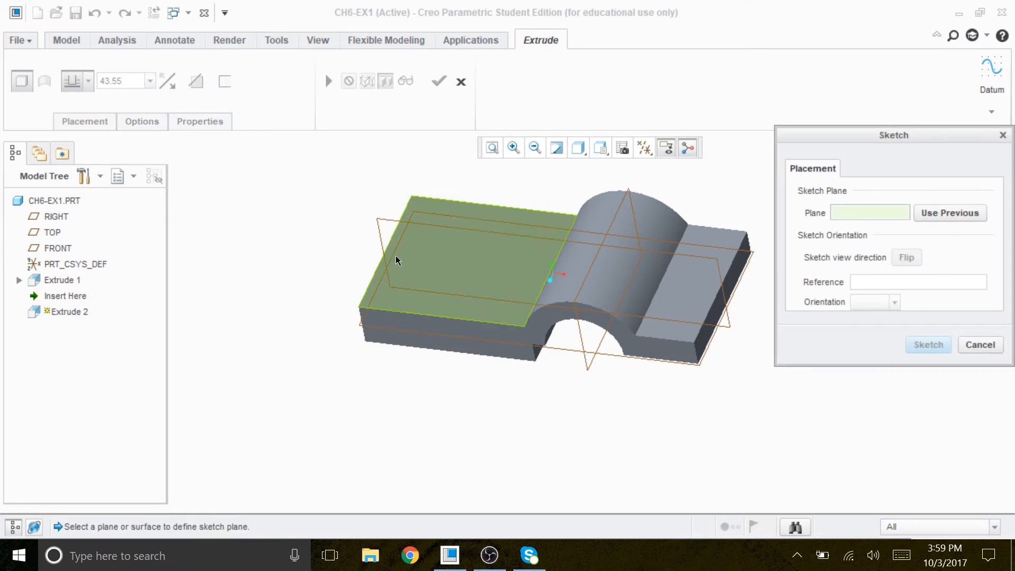
pyautogui.click(405, 219)
pyautogui.click(921, 344)
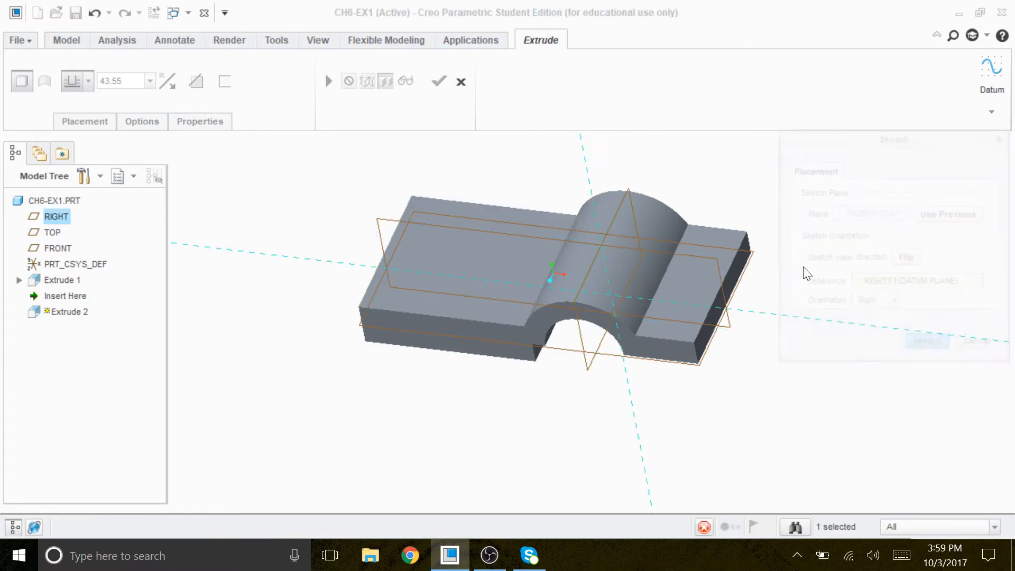
pyautogui.click(644, 149)
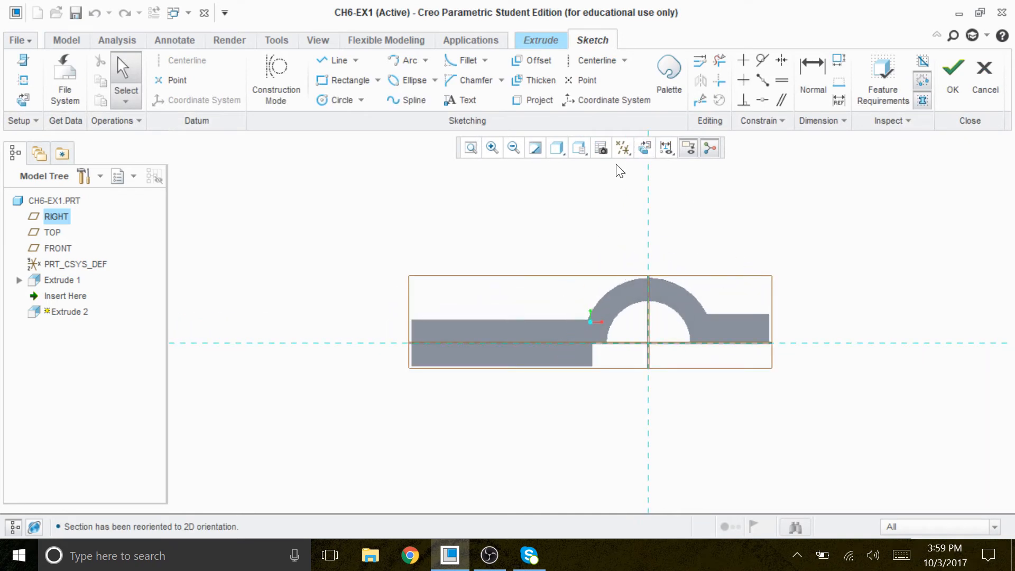
# Display the model without hidden lines and turn off the display of all datum features.
pyautogui.click(557, 148)
pyautogui.click(493, 220)
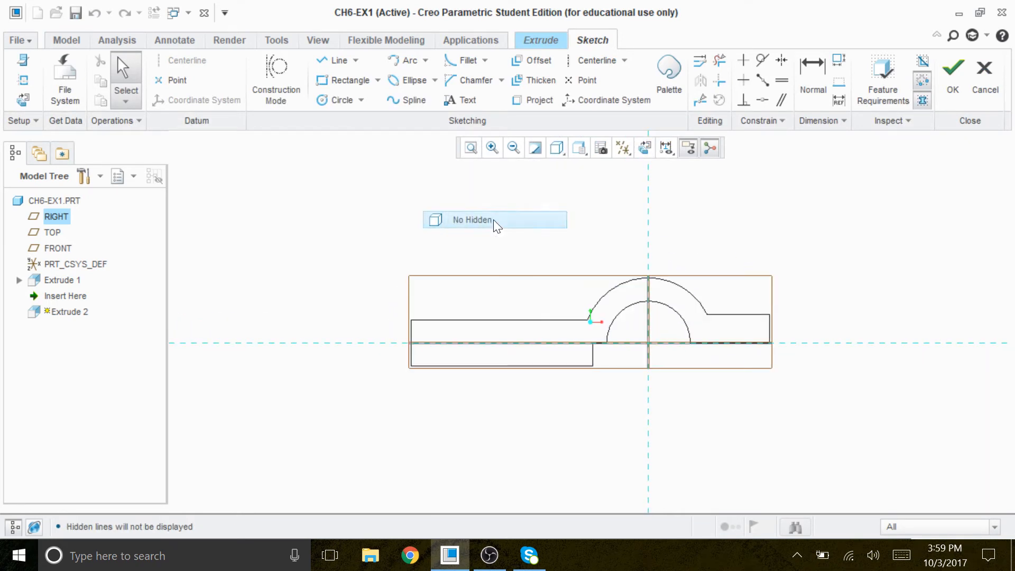
pyautogui.click(624, 150)
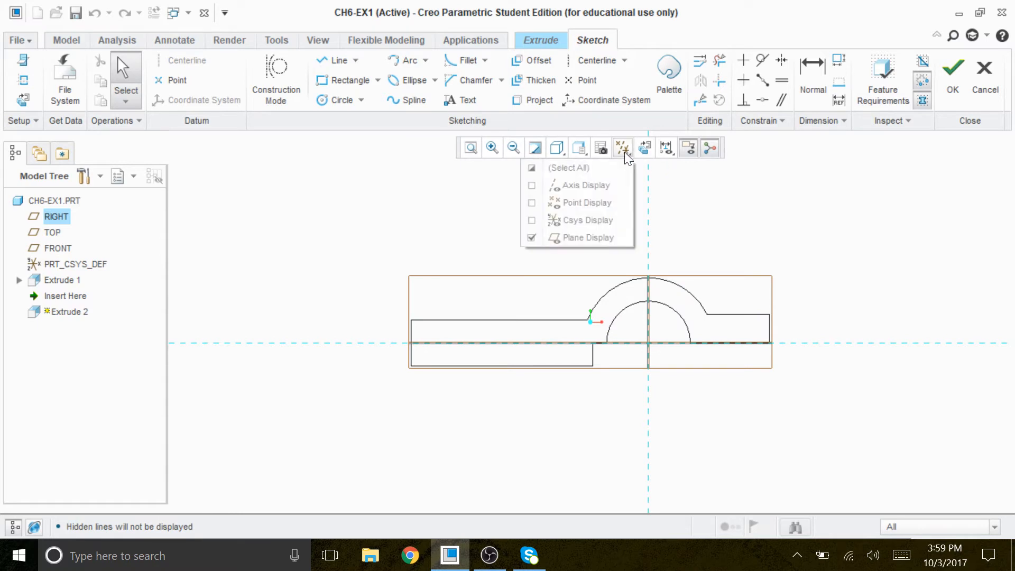
pyautogui.click(618, 168)
pyautogui.click(618, 168)
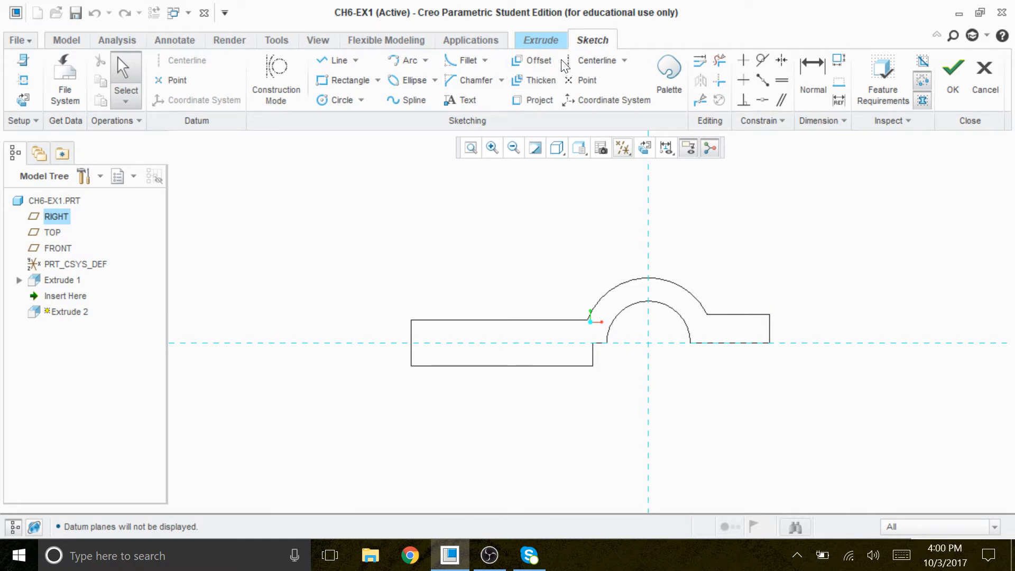
# Sketch a vertical centerline through the left arm, about 72 from the half-ring's vertical reference.
pyautogui.click(595, 60)
pyautogui.click(481, 205)
pyautogui.click(482, 297)
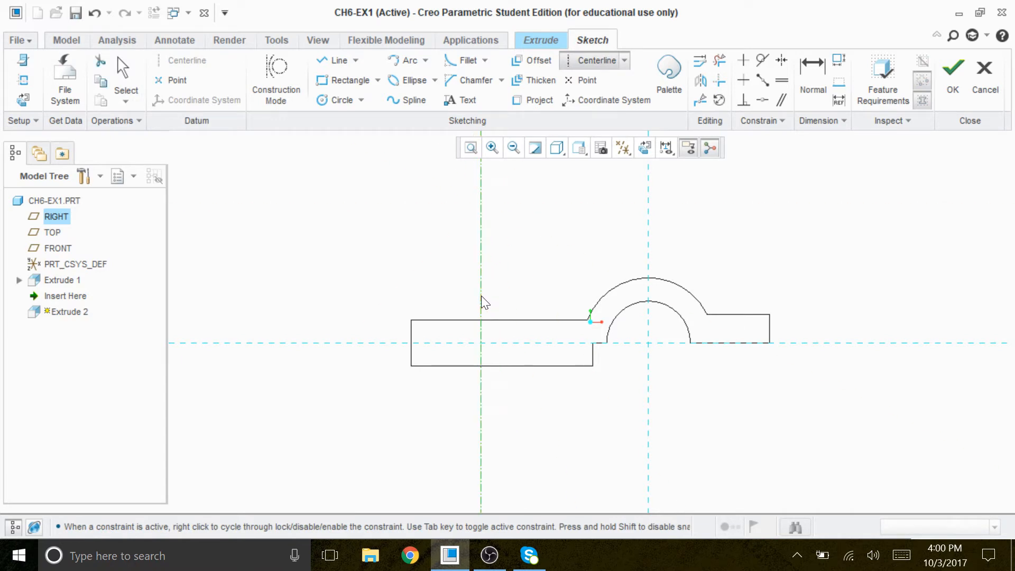
pyautogui.middleClick(540, 234)
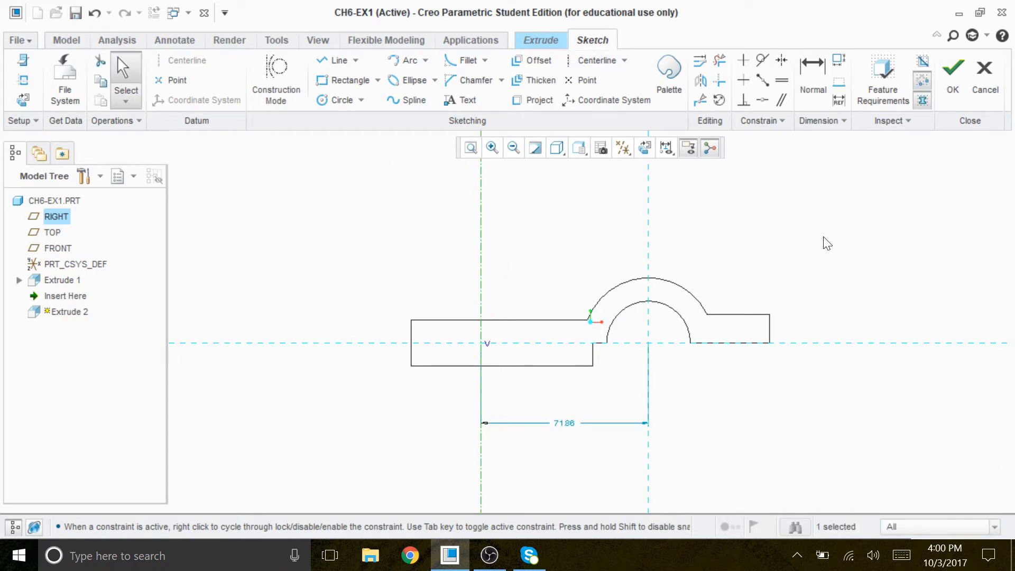
# Dimension the centerline 118 from the end edge of the right arm.
pyautogui.click(822, 66)
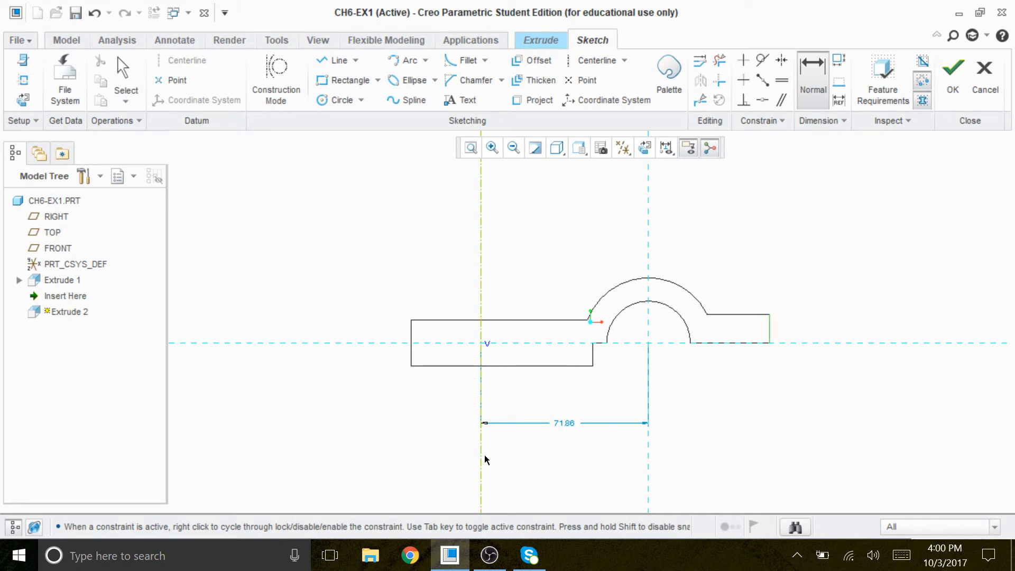
pyautogui.middleClick(568, 464)
pyautogui.write('11')
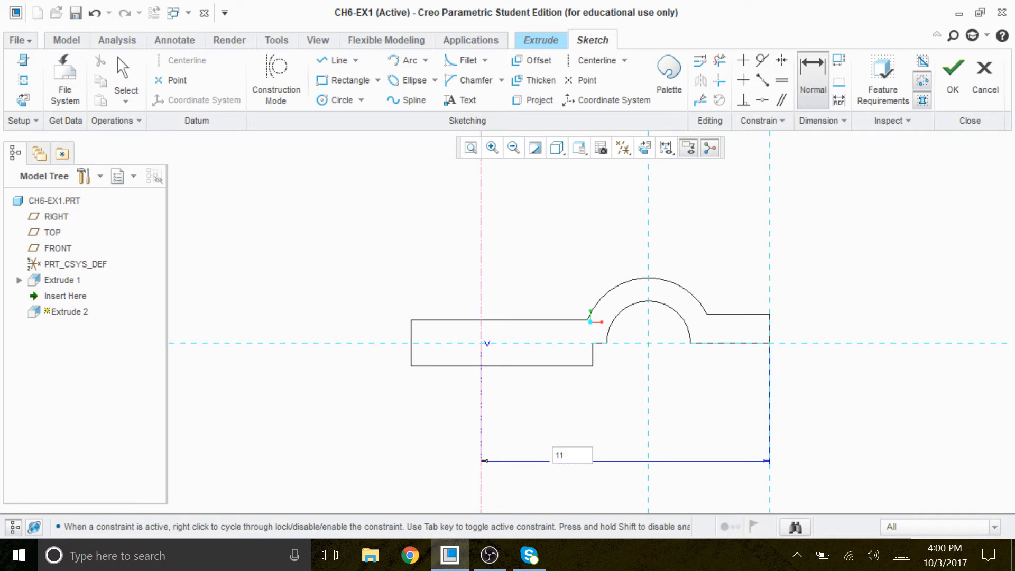
pyautogui.write('8')
pyautogui.press('Return')
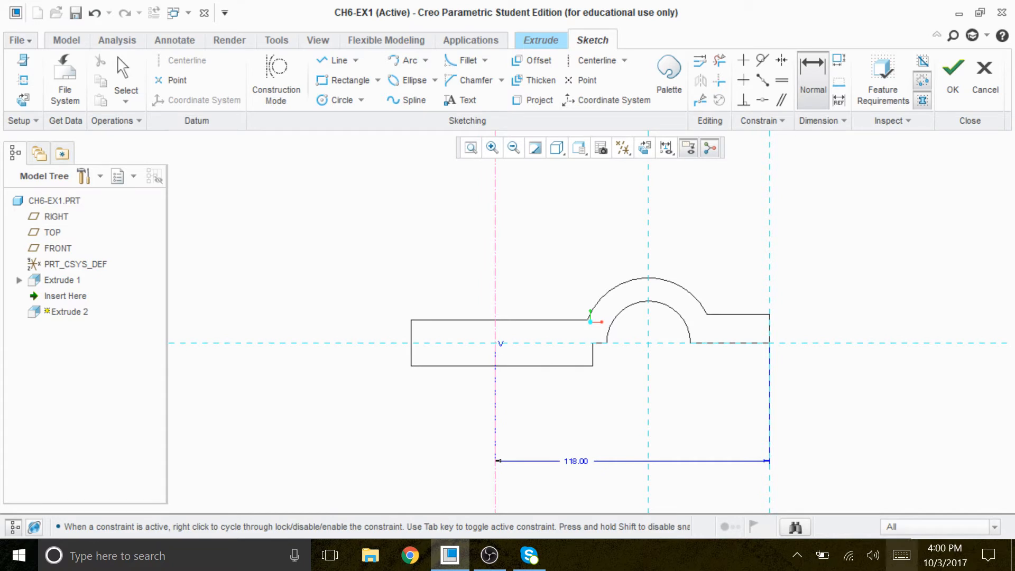
# Sketch a circle about 44.7 in diameter, centred on the vertical centerline above the left arm.
pyautogui.click(335, 100)
pyautogui.click(496, 199)
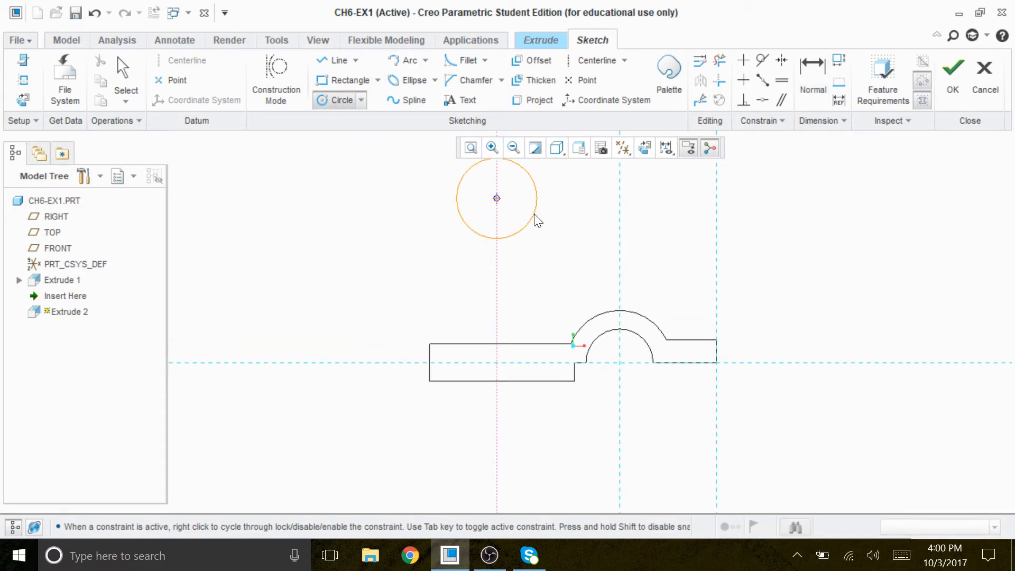
pyautogui.click(534, 220)
pyautogui.scroll(3, 521, 251)
pyautogui.scroll(-4, 529, 220)
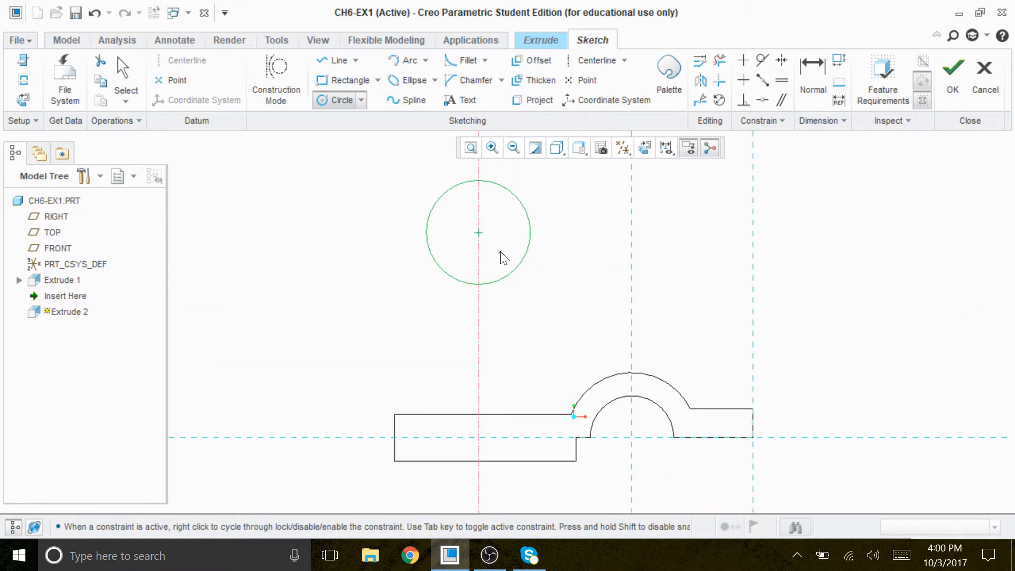
pyautogui.middleClick(601, 273)
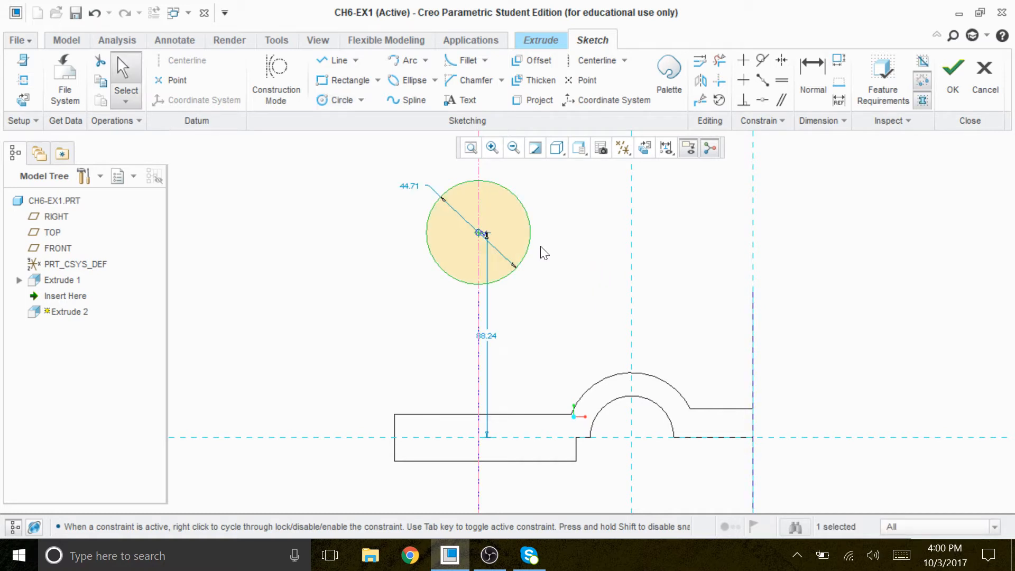
# Dimension the circle with a radius of 18.
pyautogui.click(813, 74)
pyautogui.click(517, 203)
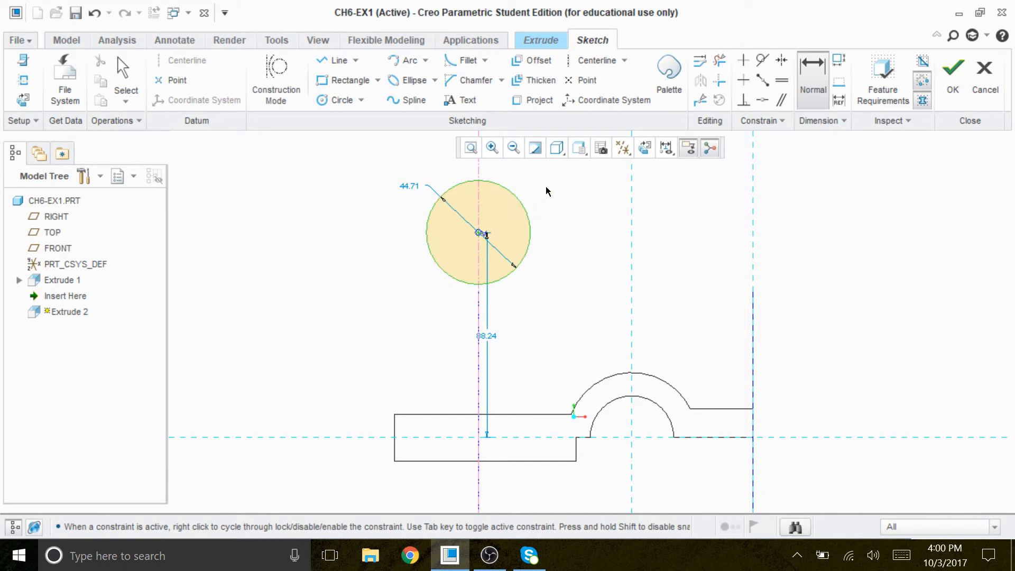
pyautogui.middleClick(552, 175)
pyautogui.write('18')
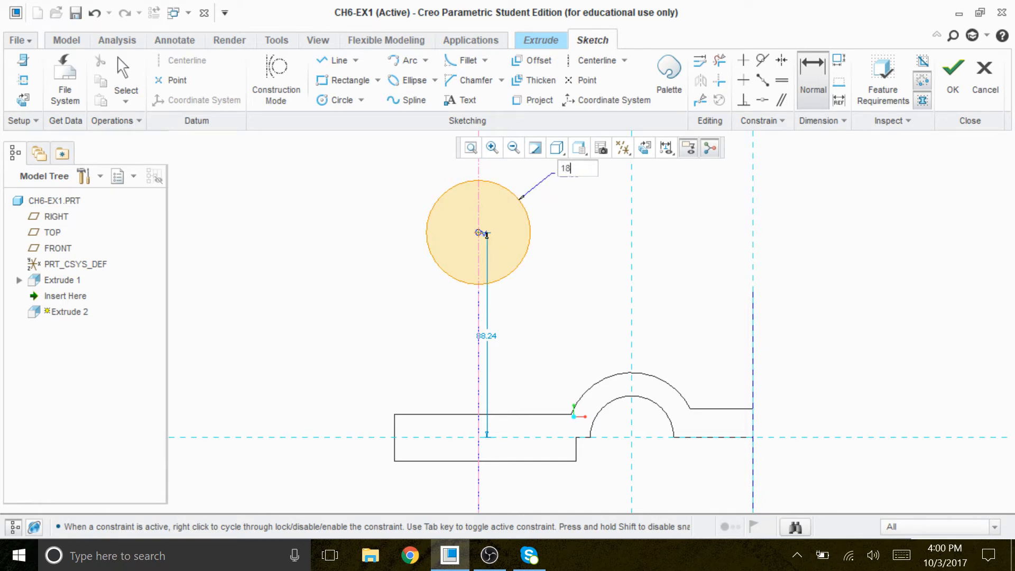
pyautogui.press('Return')
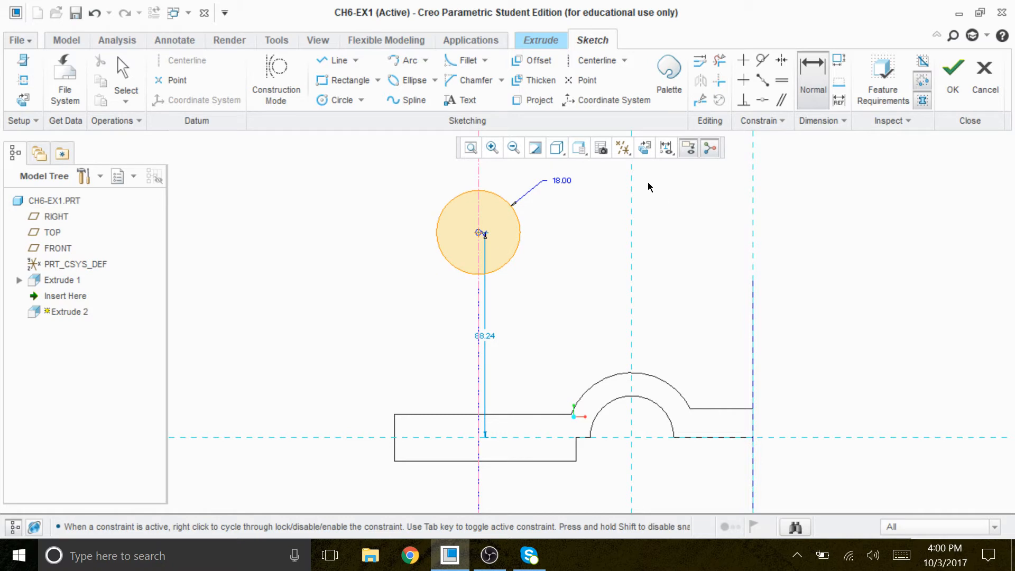
# Dimension the circle's centre 82 above the bottom edge of the left arm.
pyautogui.click(432, 461)
pyautogui.middleClick(311, 329)
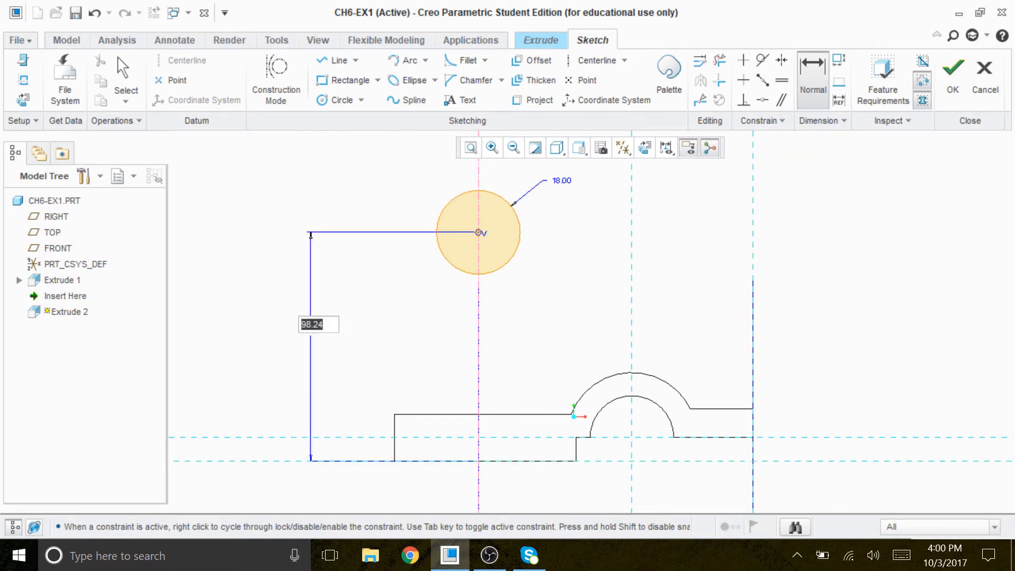
pyautogui.write('82')
pyautogui.press('Return')
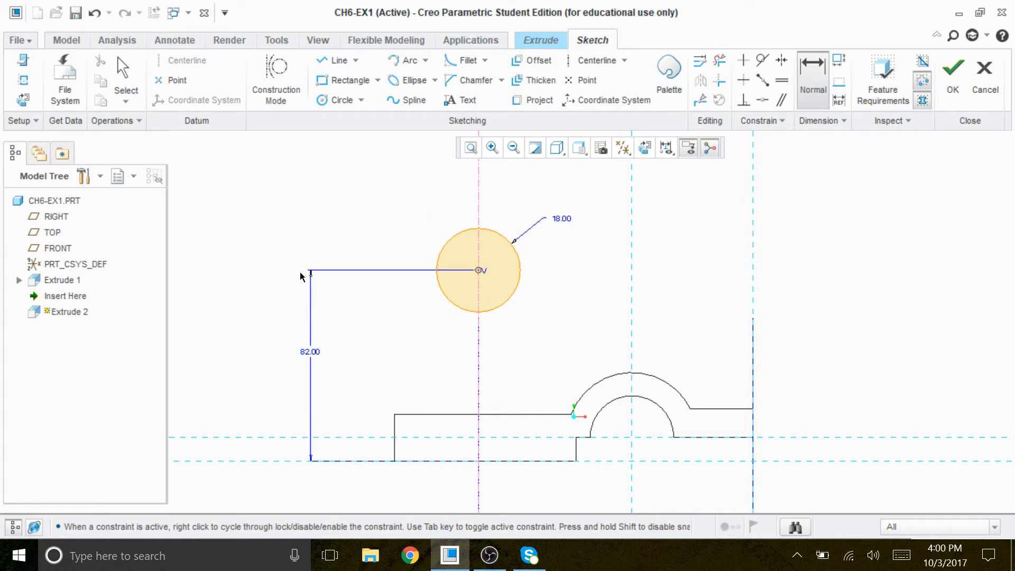
# Sketch a smaller concentric circle about 18.9 in diameter inside the first circle.
pyautogui.click(346, 100)
pyautogui.click(478, 270)
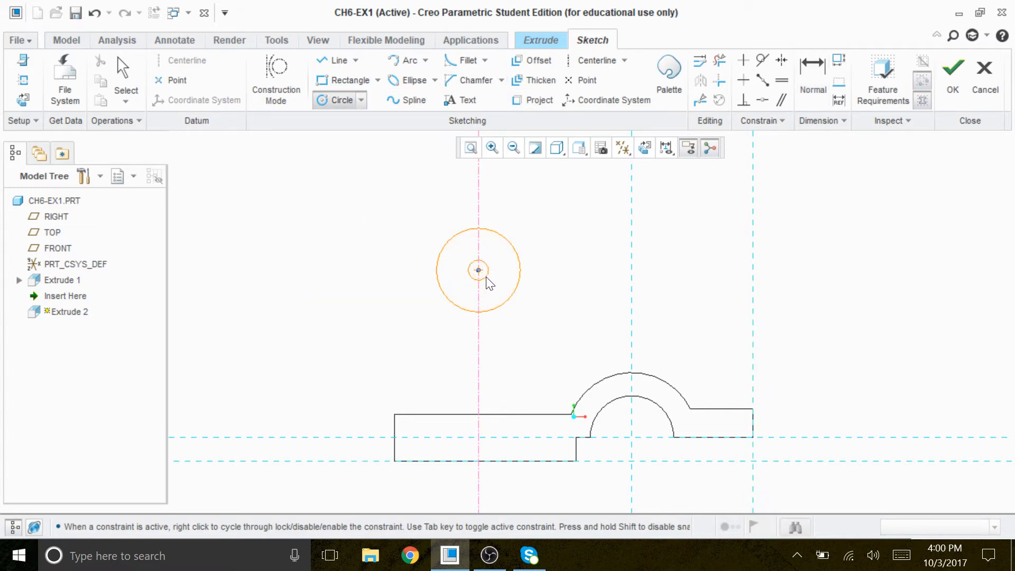
pyautogui.click(497, 281)
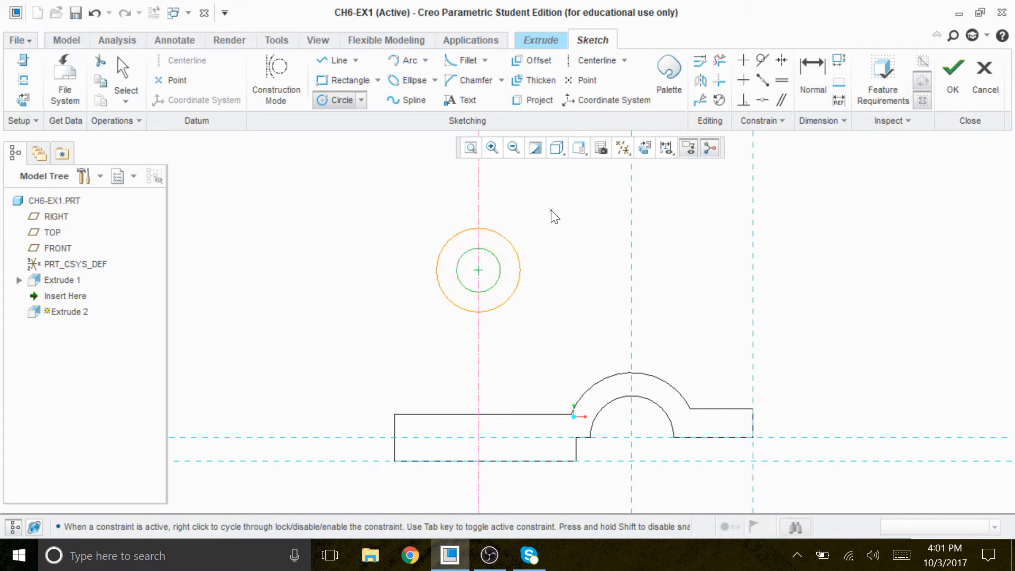
pyautogui.middleClick(550, 209)
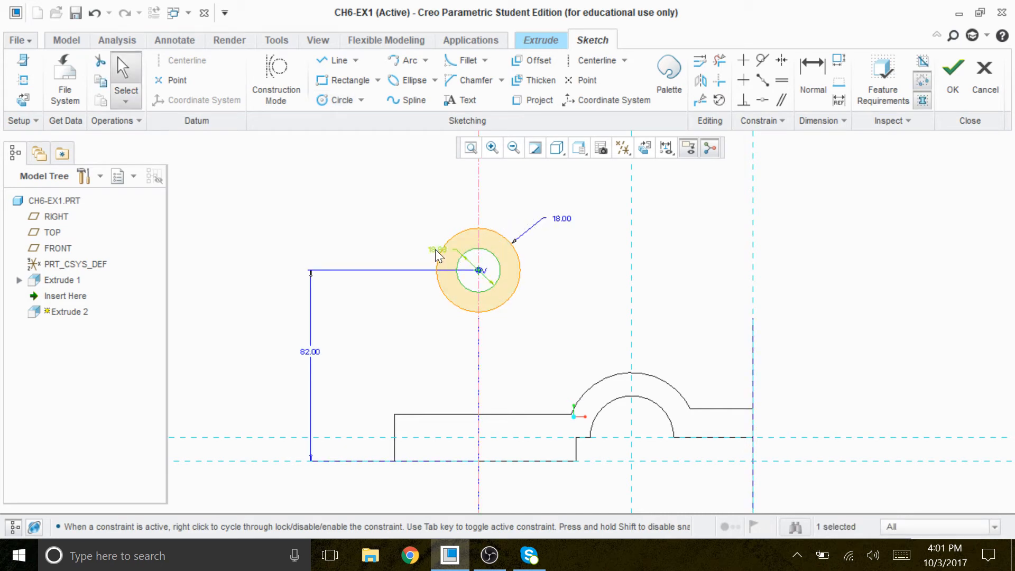
# Move the inner circle's diameter dimension clear of the outer circle and set it to 18.
pyautogui.moveTo(436, 247); pyautogui.dragTo(433, 240, button='middle')
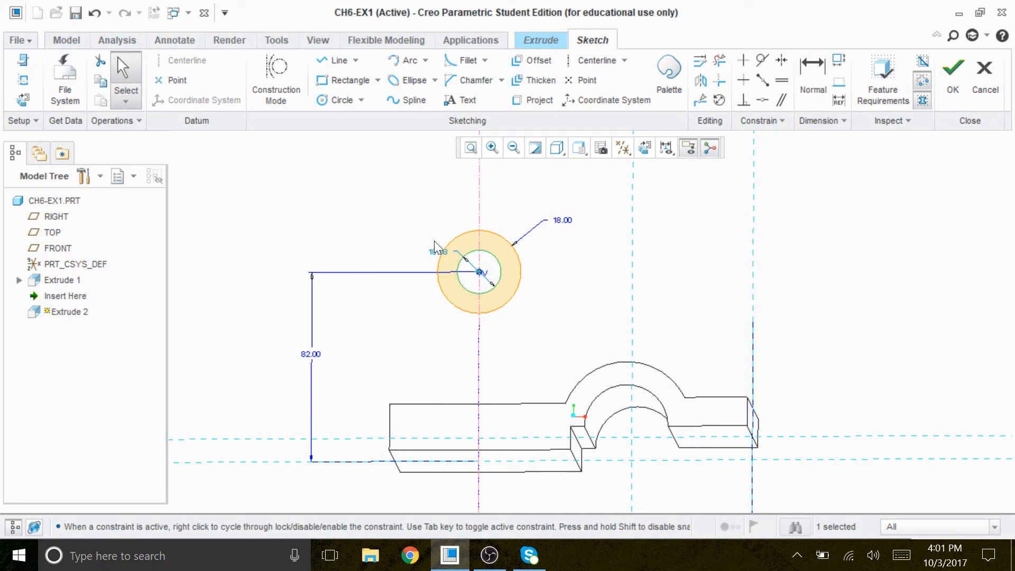
pyautogui.click(643, 150)
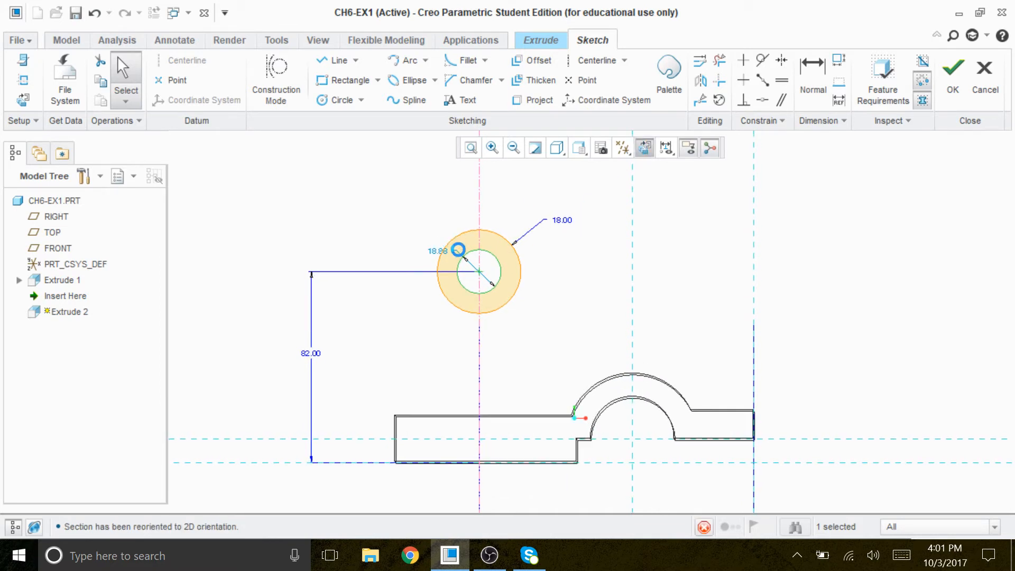
pyautogui.moveTo(437, 251); pyautogui.dragTo(390, 224)
pyautogui.doubleClick(386, 217)
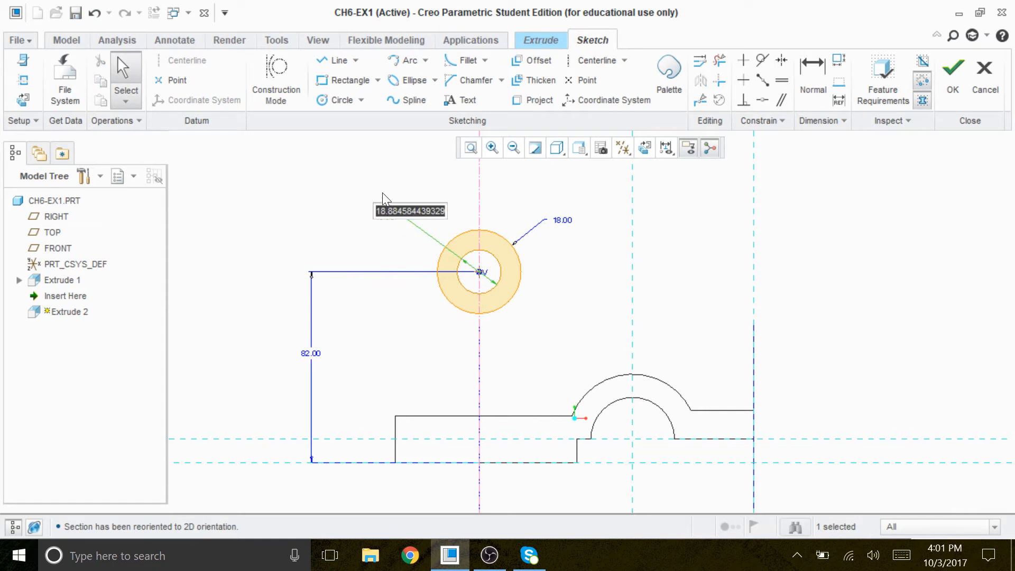
pyautogui.write('18')
pyautogui.press('Return')
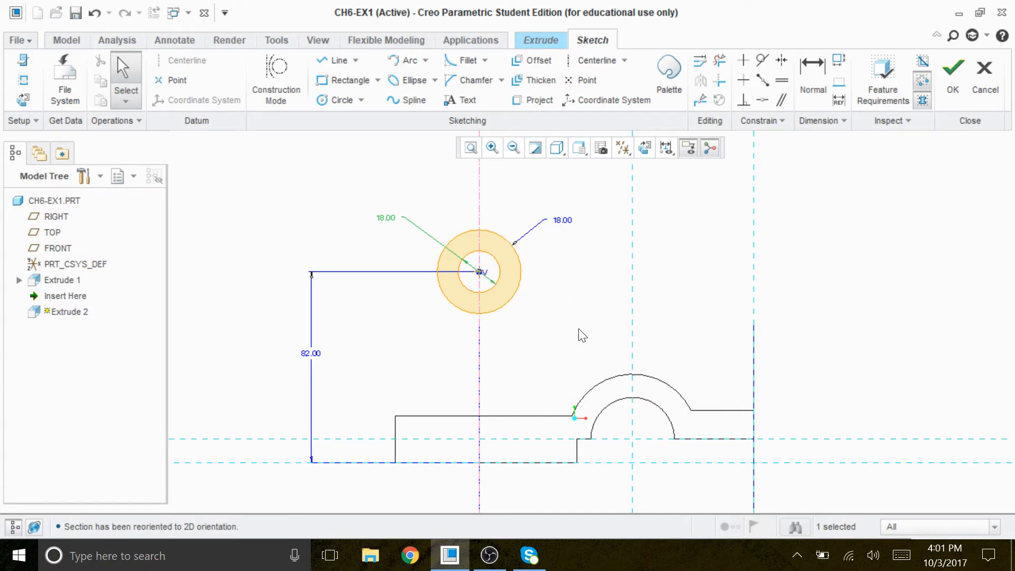
# Reposition the 118 dimension closer to the underside of the part.
pyautogui.scroll(2, 724, 369)
pyautogui.scroll(-2, 706, 386)
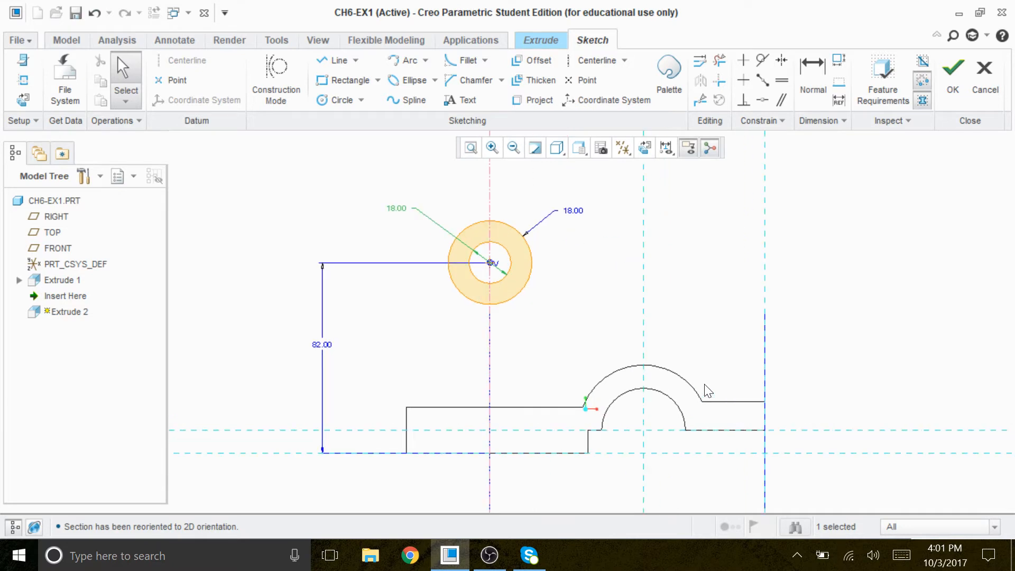
pyautogui.click(470, 149)
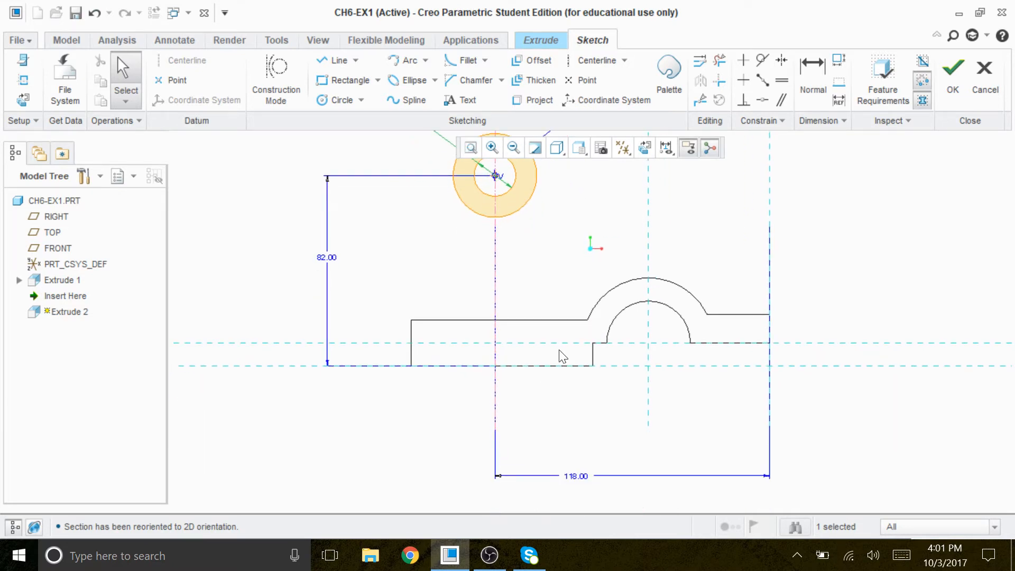
pyautogui.moveTo(581, 478); pyautogui.dragTo(582, 410)
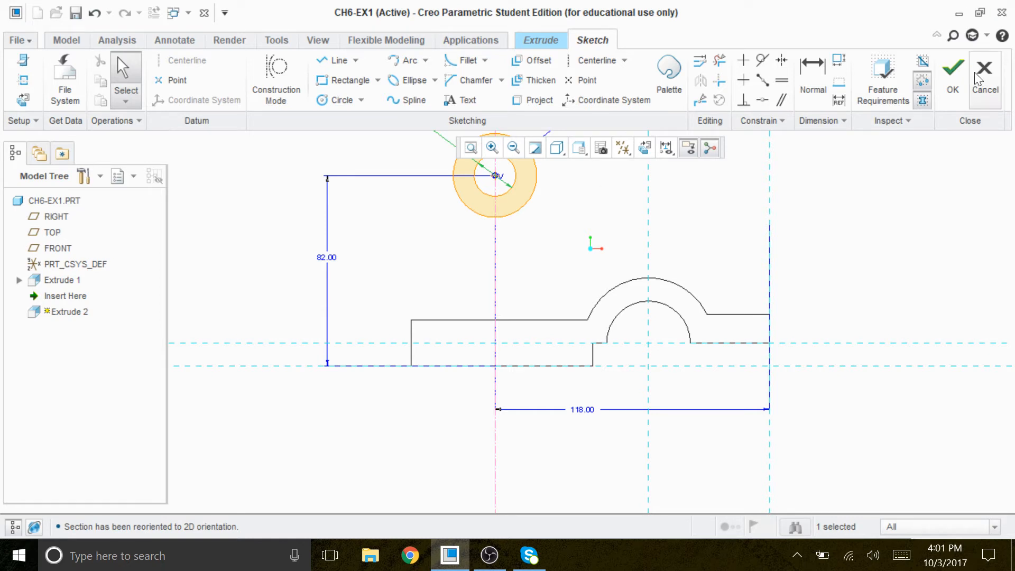
# Switch the model to shaded display and view the sketch with the part in the default 3D orientation.
pyautogui.click(557, 148)
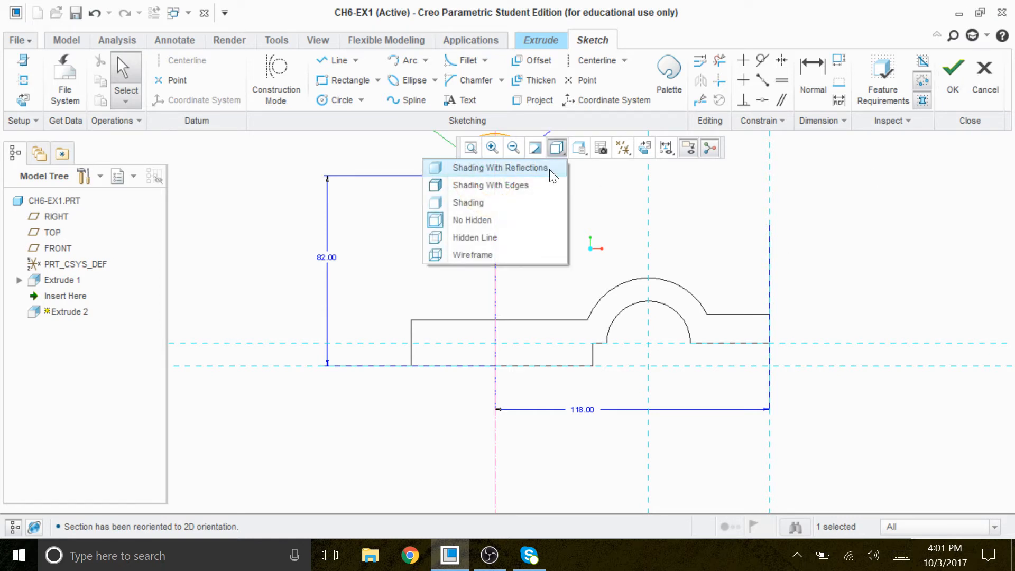
pyautogui.click(496, 202)
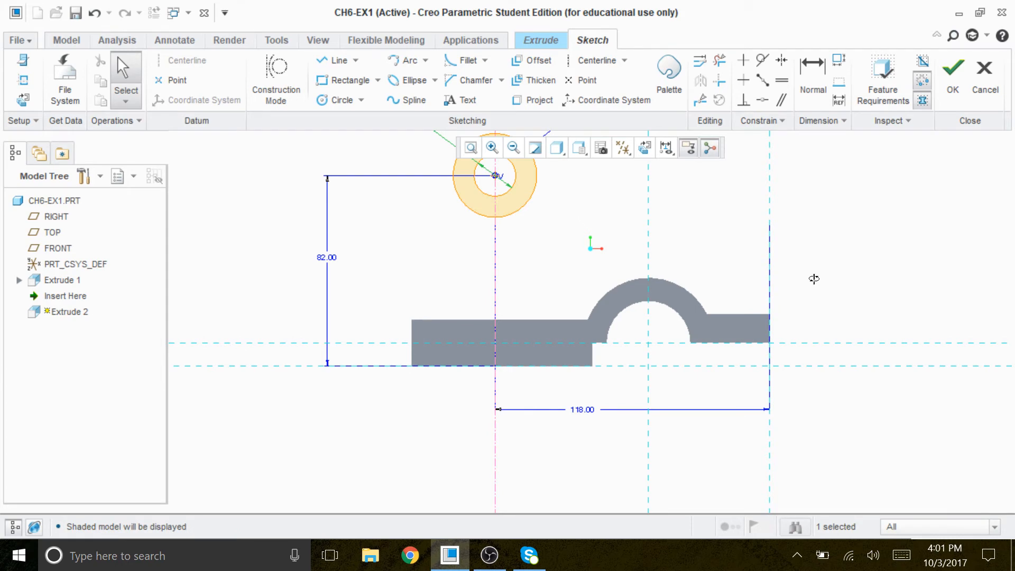
pyautogui.hotkey('ctrl', 'd')
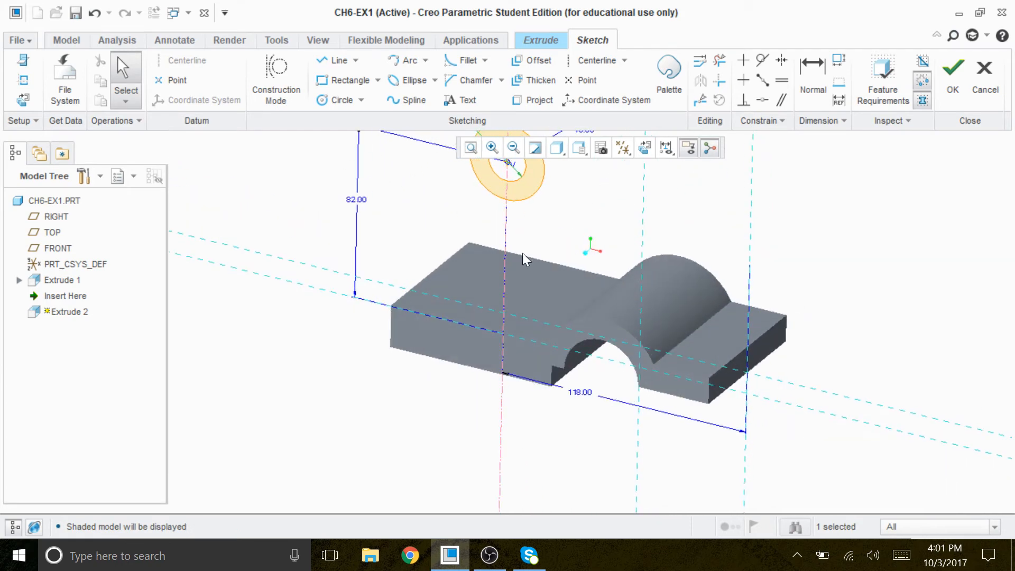
pyautogui.scroll(-3, 524, 271)
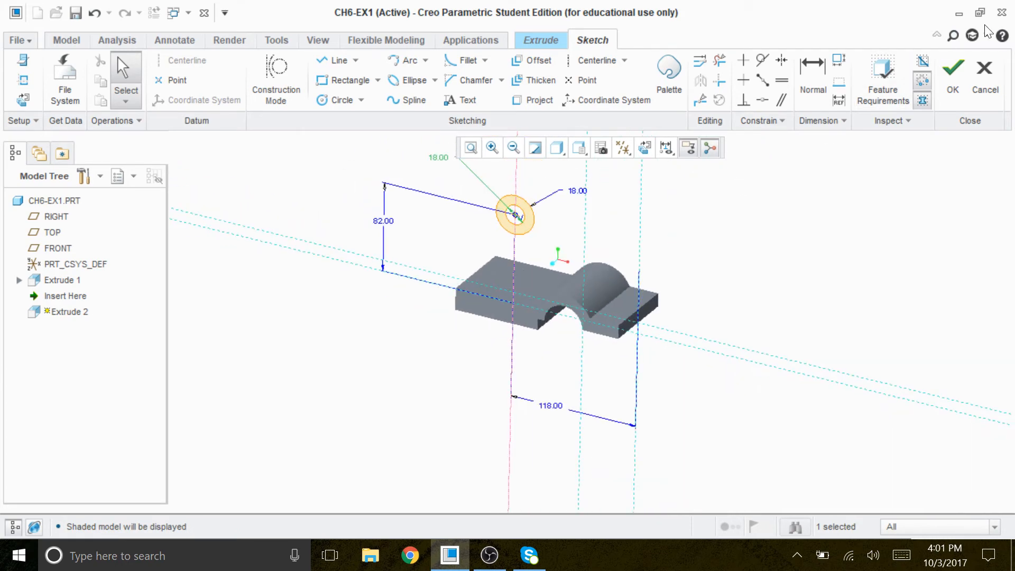
# Finish the boss sketch and extrude it symmetrically about the sketch plane to a depth of 36.
pyautogui.click(955, 66)
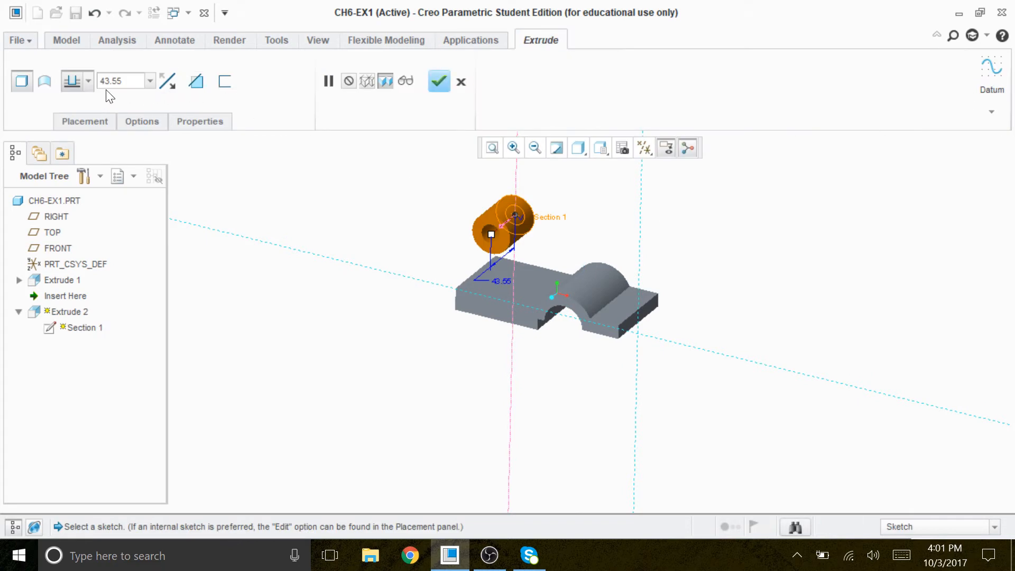
pyautogui.click(88, 82)
pyautogui.click(74, 128)
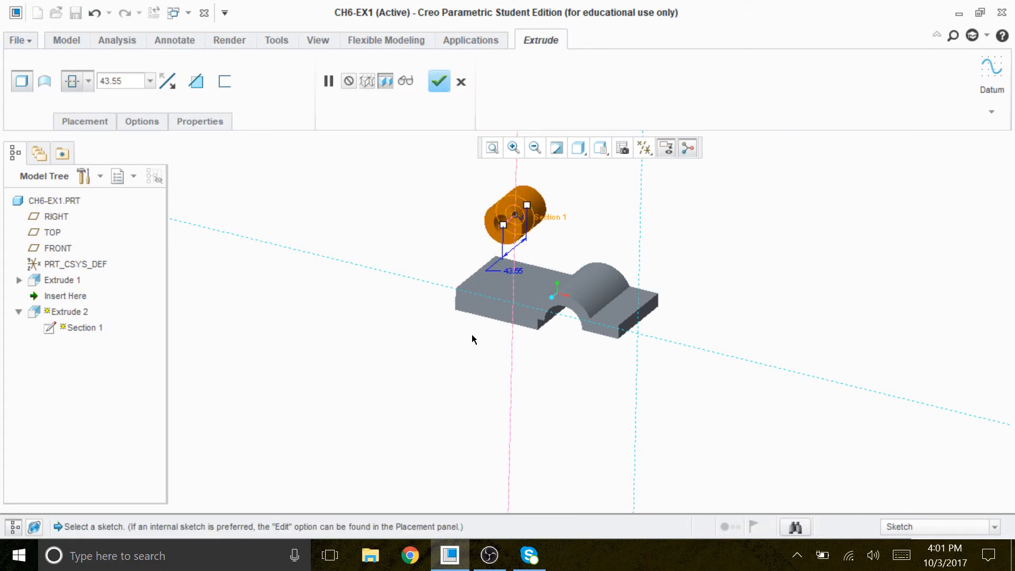
pyautogui.doubleClick(513, 272)
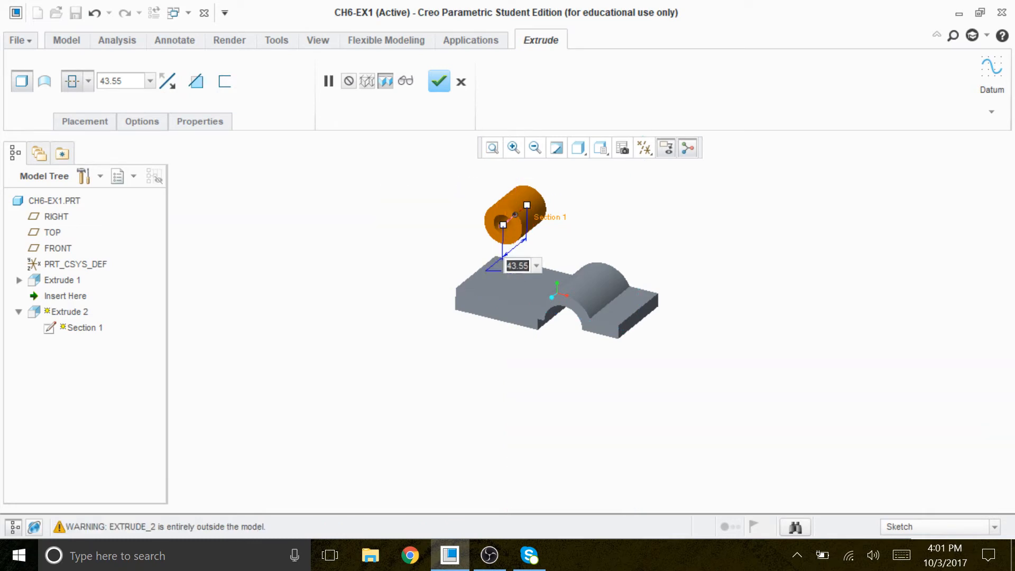
pyautogui.write('36')
pyautogui.press('Return')
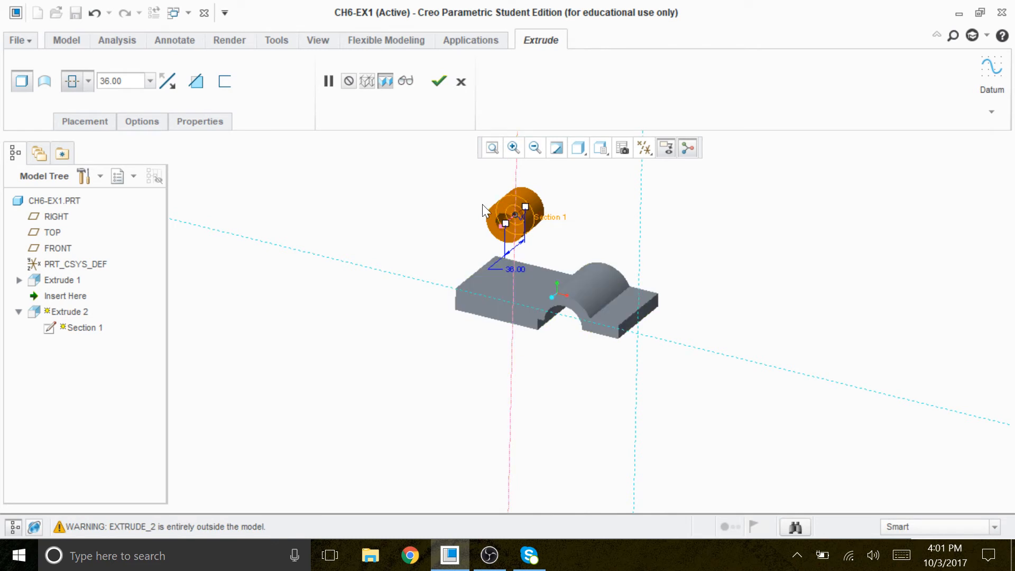
pyautogui.click(440, 82)
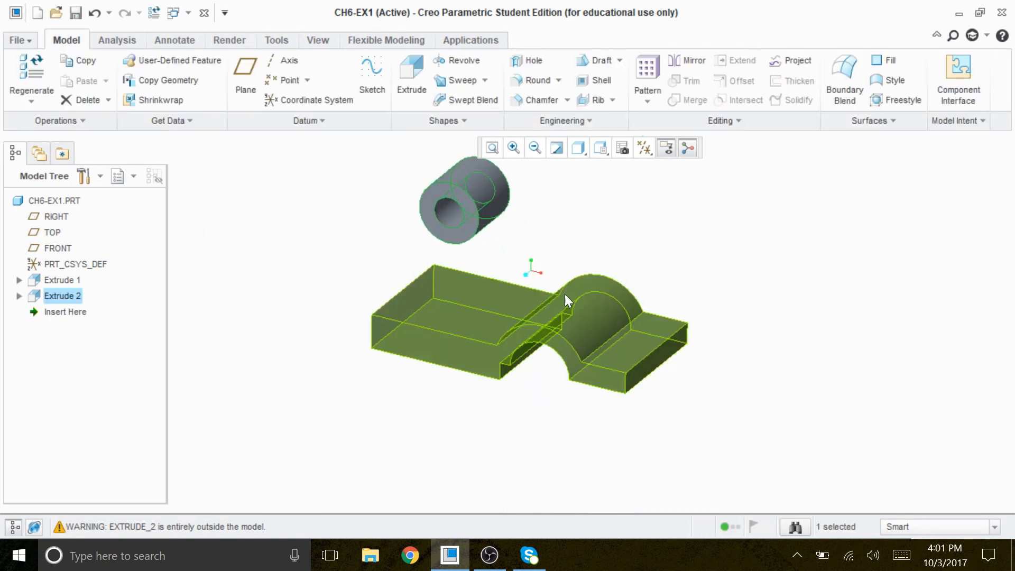
# Start a Profile Rib sketch on the FRONT plane in 2D orientation and hide all datum display.
pyautogui.moveTo(759, 267)
pyautogui.mouseDown(button='middle')
pyautogui.moveTo(785, 261)
pyautogui.moveTo(719, 276)
pyautogui.moveTo(778, 273)
pyautogui.moveTo(745, 238)
pyautogui.moveTo(750, 269)
pyautogui.mouseUp(button='middle')
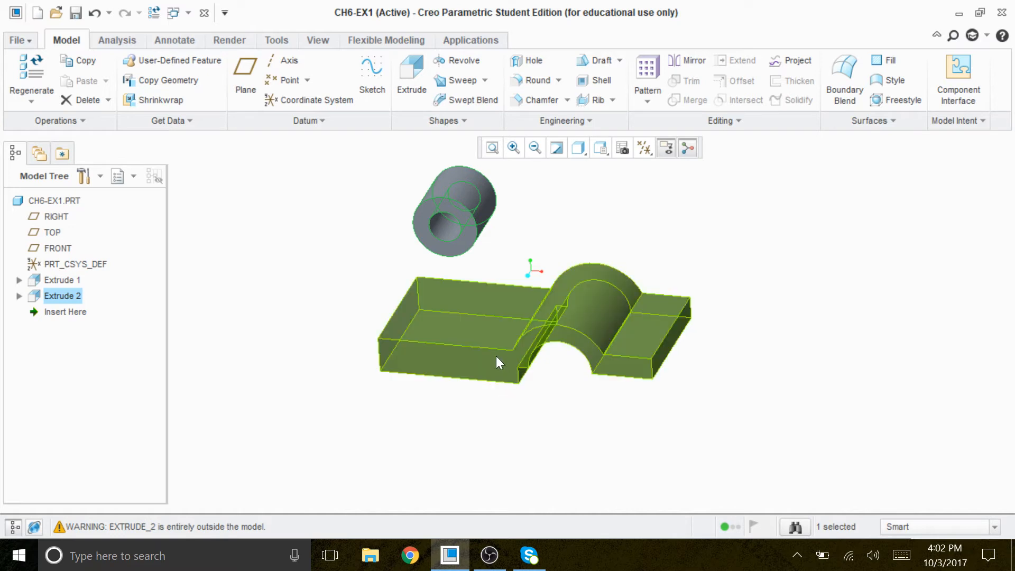
pyautogui.click(645, 149)
pyautogui.click(603, 237)
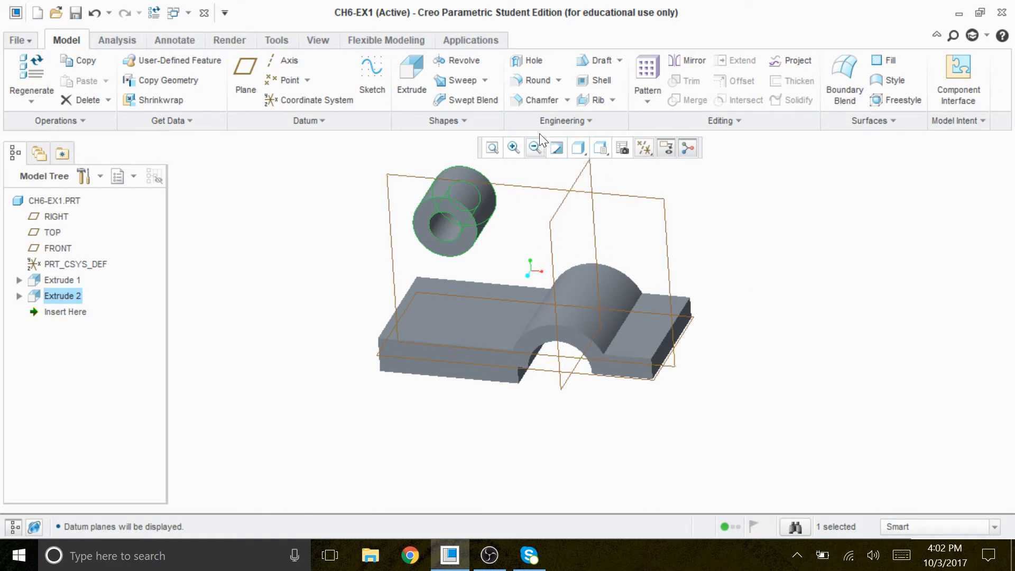
pyautogui.click(613, 100)
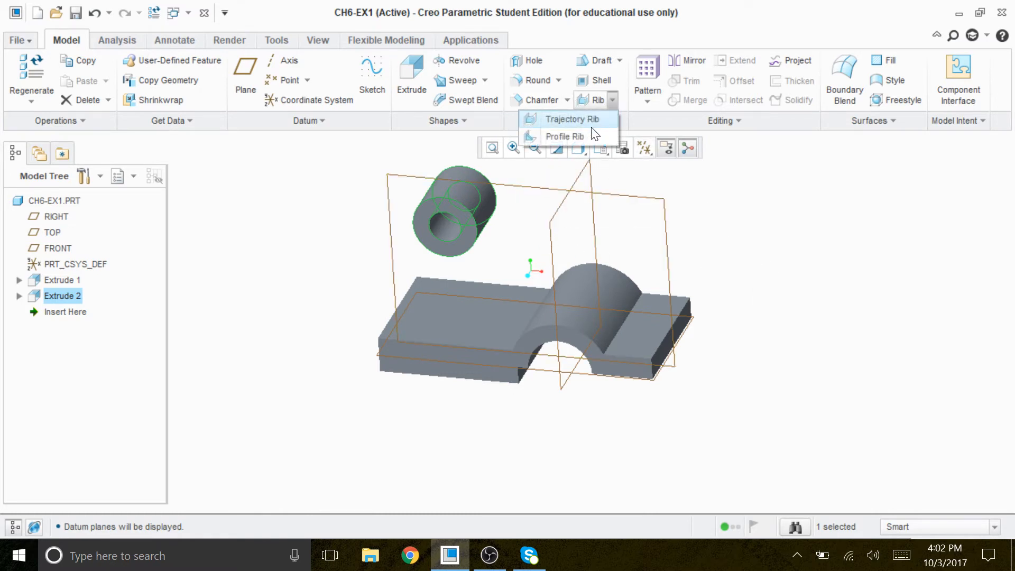
pyautogui.click(583, 136)
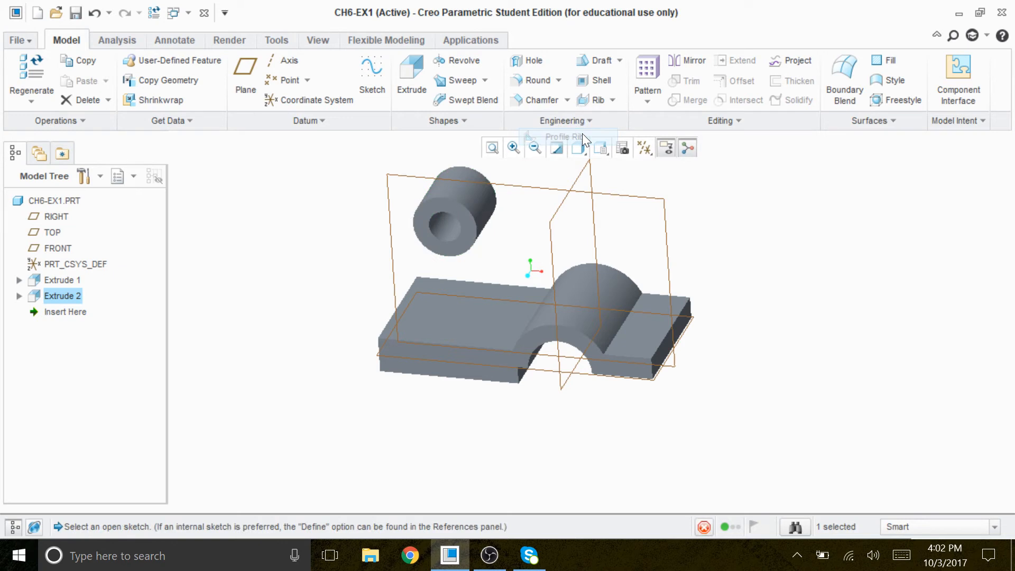
pyautogui.click(533, 185)
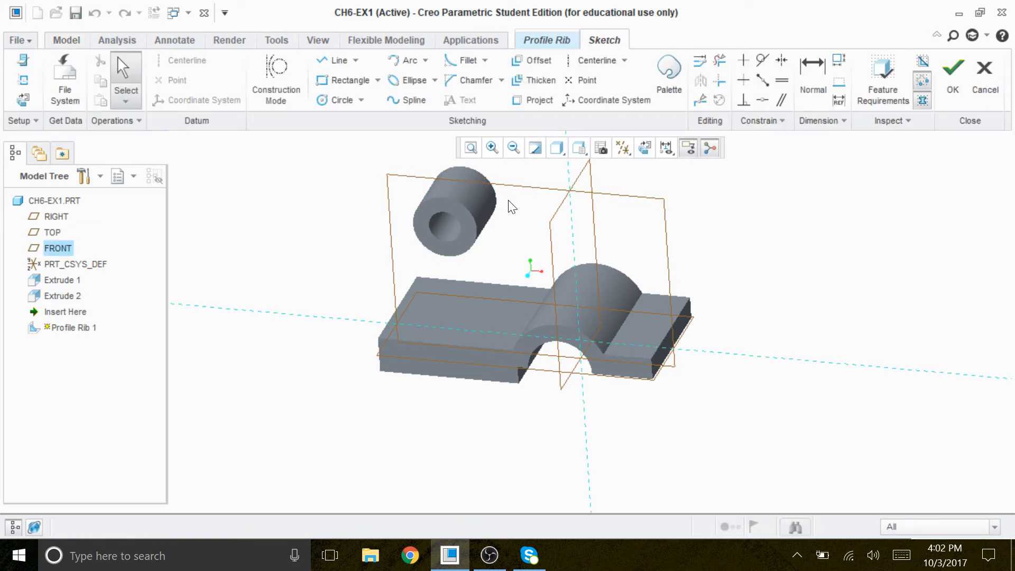
pyautogui.click(645, 148)
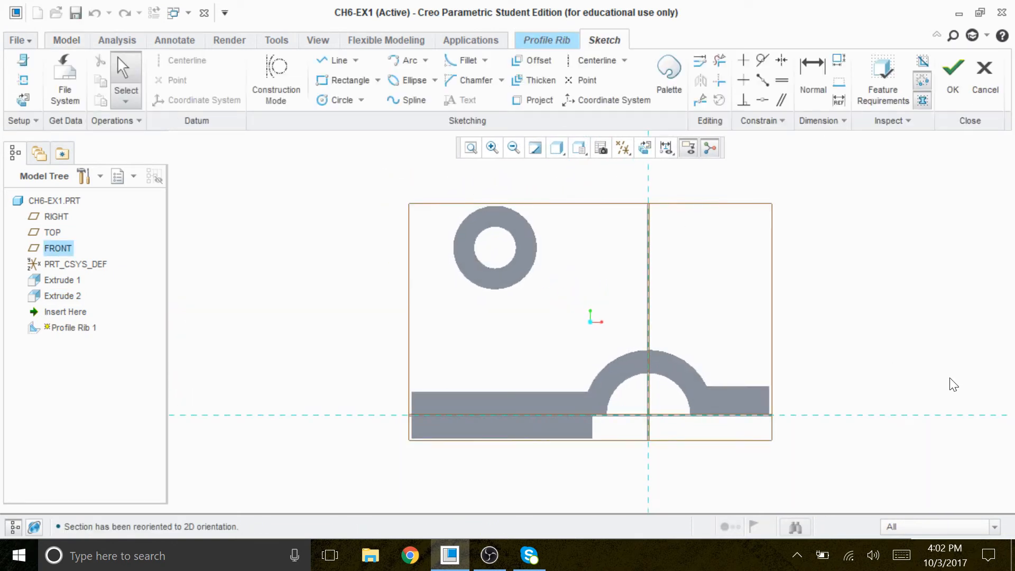
pyautogui.click(625, 150)
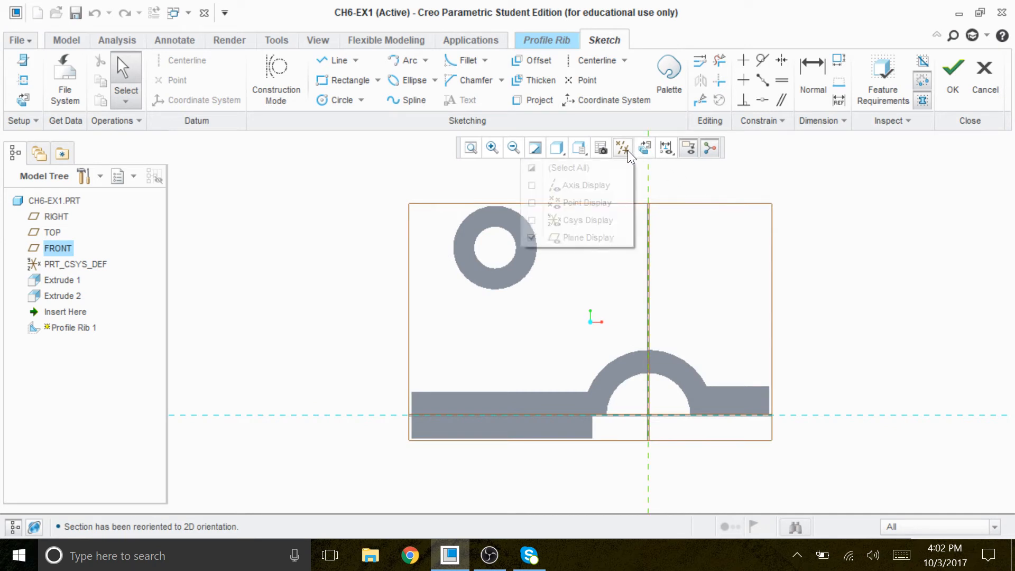
pyautogui.click(596, 167)
pyautogui.click(596, 168)
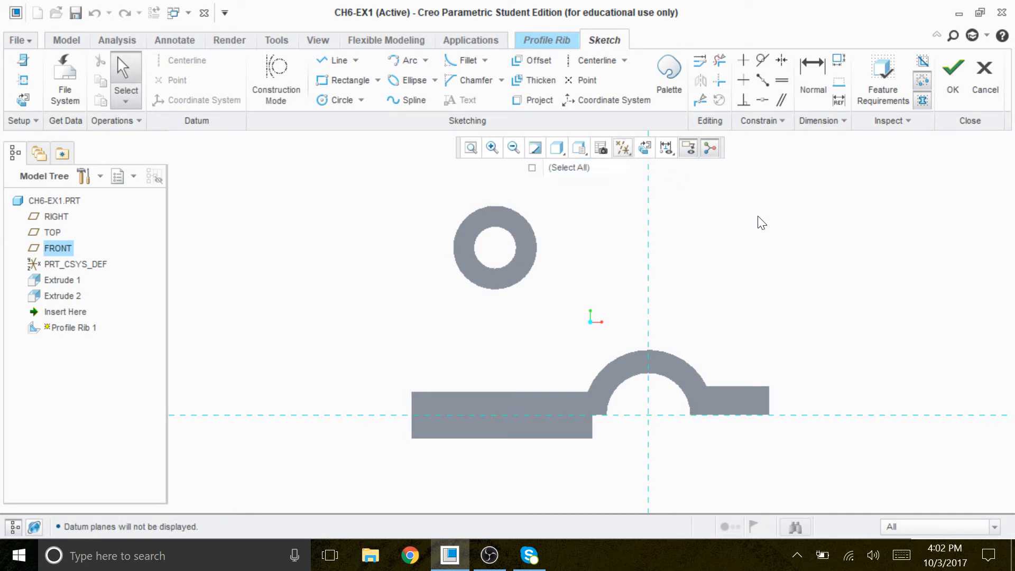
# Project the left arm's top edge, the boss's upper outer arc and the half-ring's outer arc into the rib sketch.
pyautogui.click(541, 99)
pyautogui.click(555, 391)
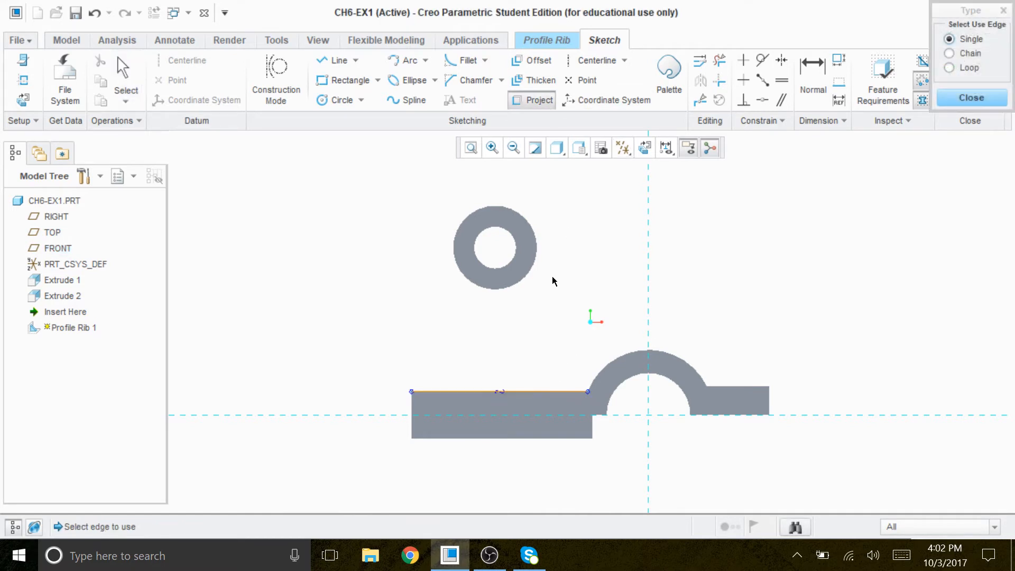
pyautogui.click(534, 233)
pyautogui.click(665, 359)
# Sketch a tangent line from the boss's upper-right outer arc to the right side of the half-ring's outer arc.
pyautogui.click(341, 60)
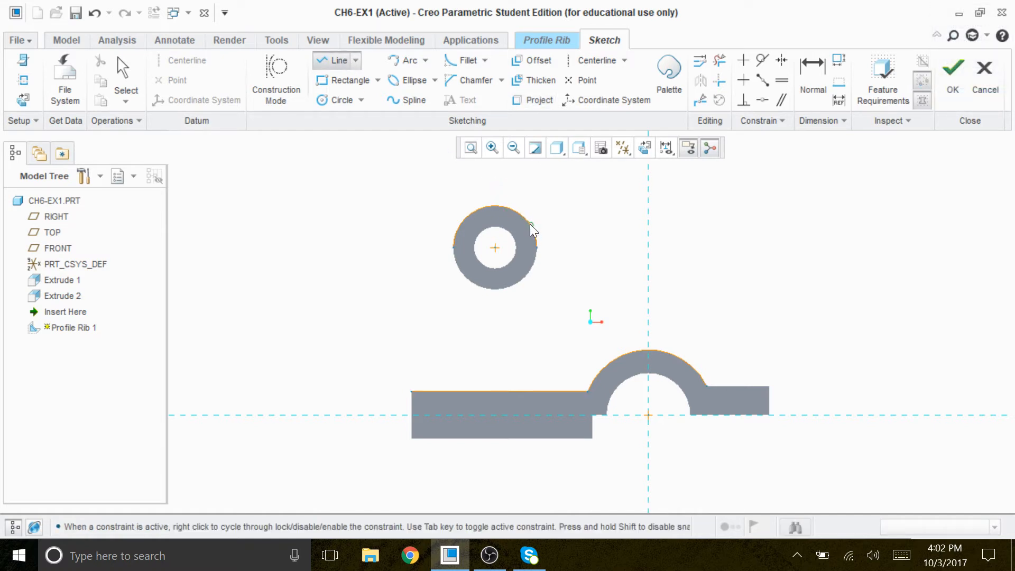
pyautogui.click(356, 60)
pyautogui.click(320, 96)
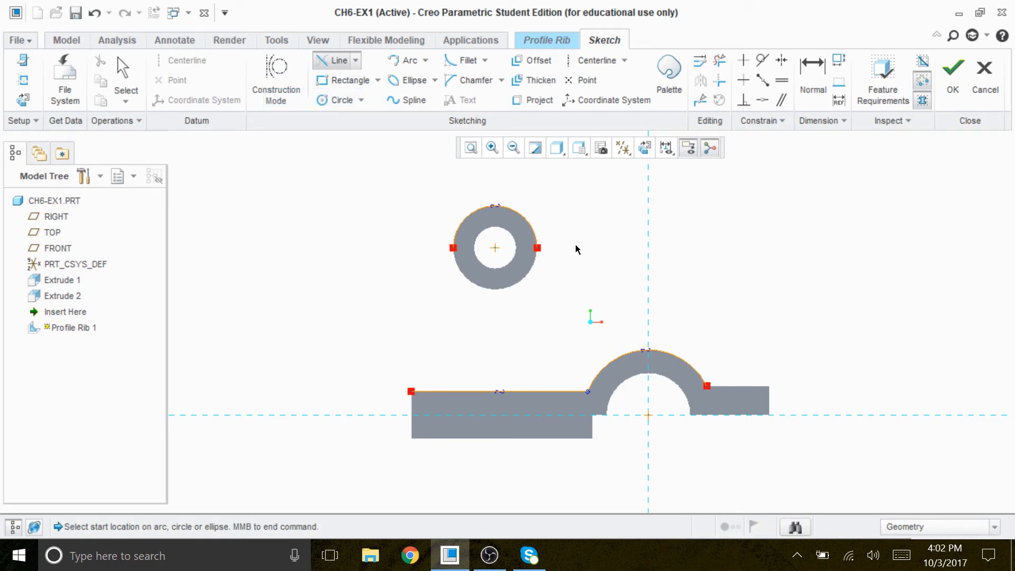
pyautogui.click(528, 225)
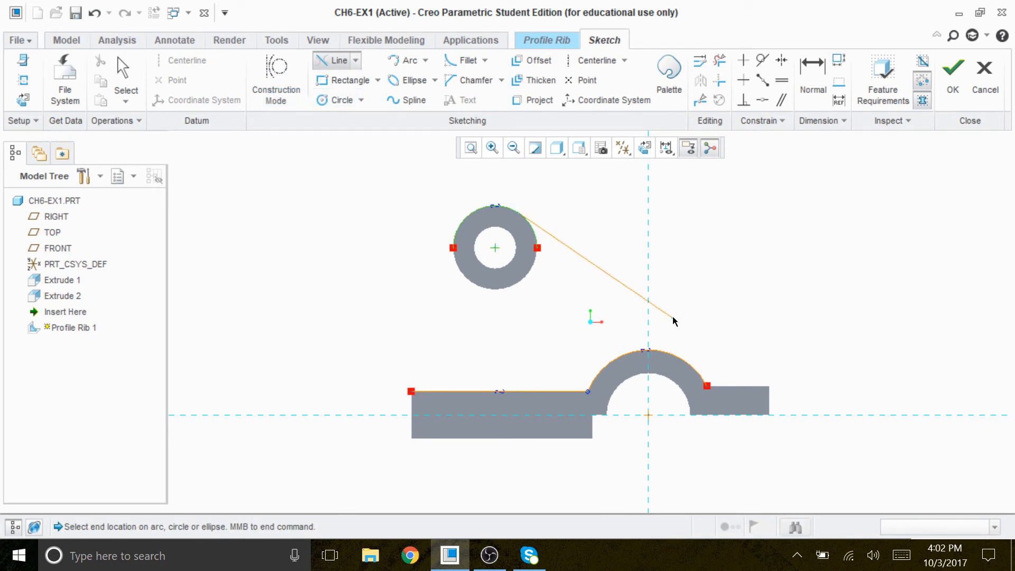
pyautogui.click(681, 362)
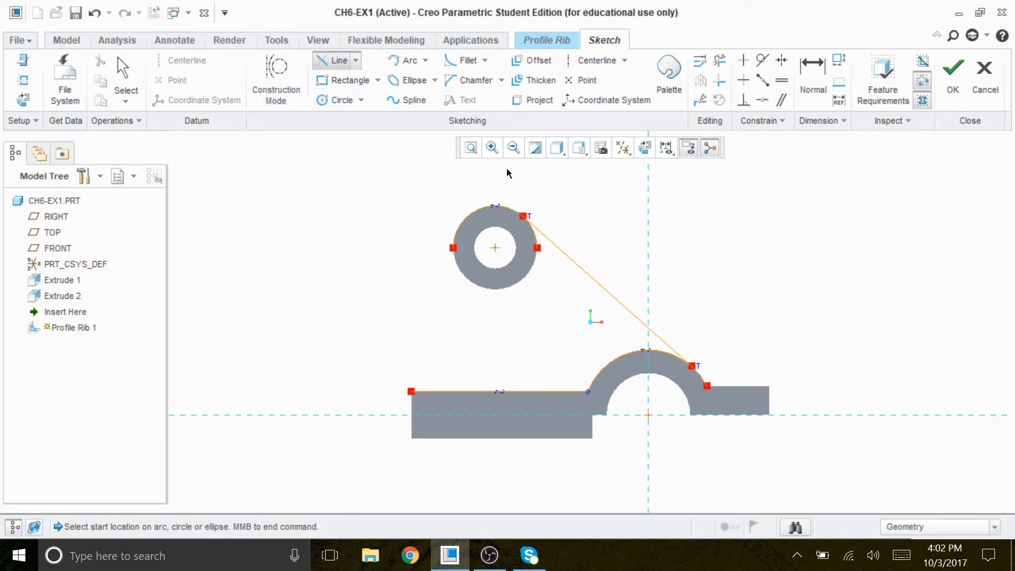
# Sketch a vertical line from the boss's rightmost point down to the left arm's top edge.
pyautogui.click(356, 60)
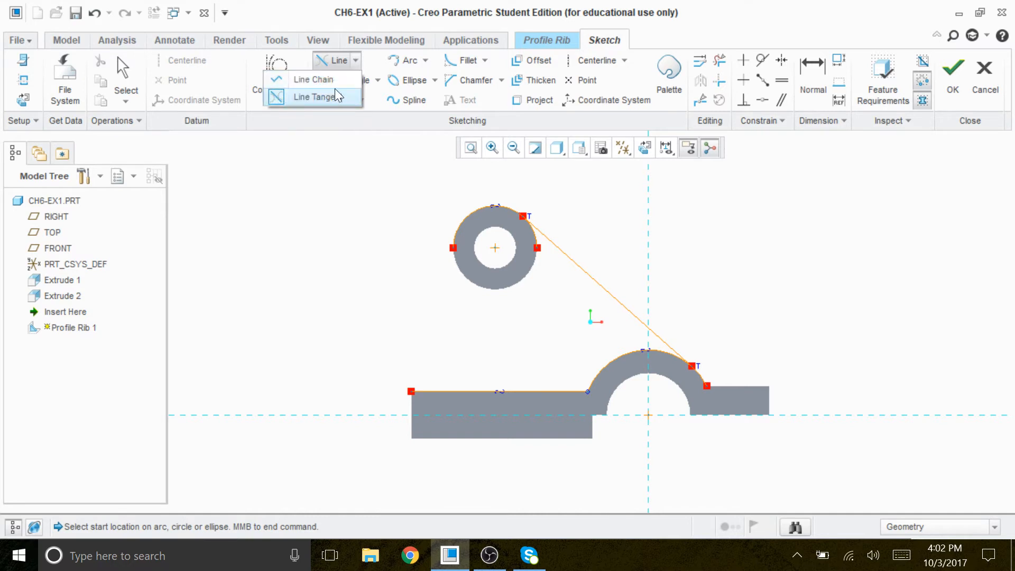
pyautogui.click(335, 81)
pyautogui.click(536, 249)
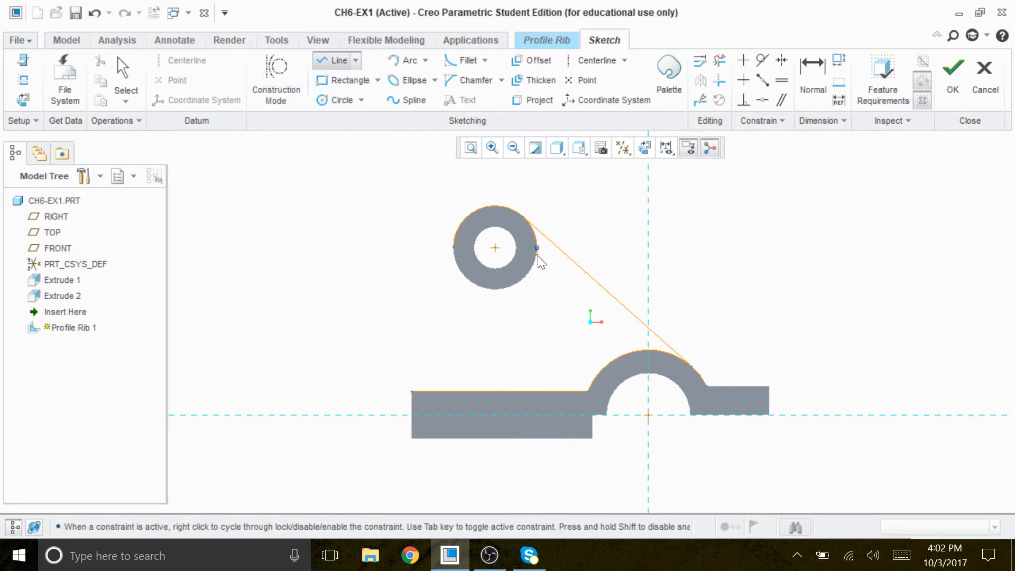
pyautogui.click(534, 391)
pyautogui.middleClick(494, 332)
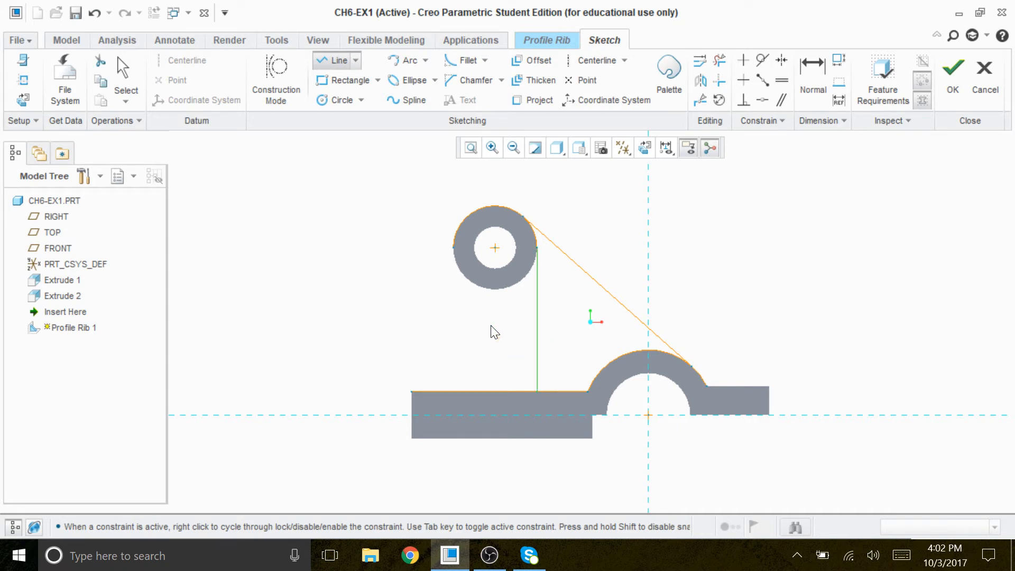
# Set the display to No Hidden and trim away the projected half-ring arc segments and the arm's projected top edge.
pyautogui.click(718, 62)
pyautogui.scroll(2, 621, 355)
pyautogui.click(559, 149)
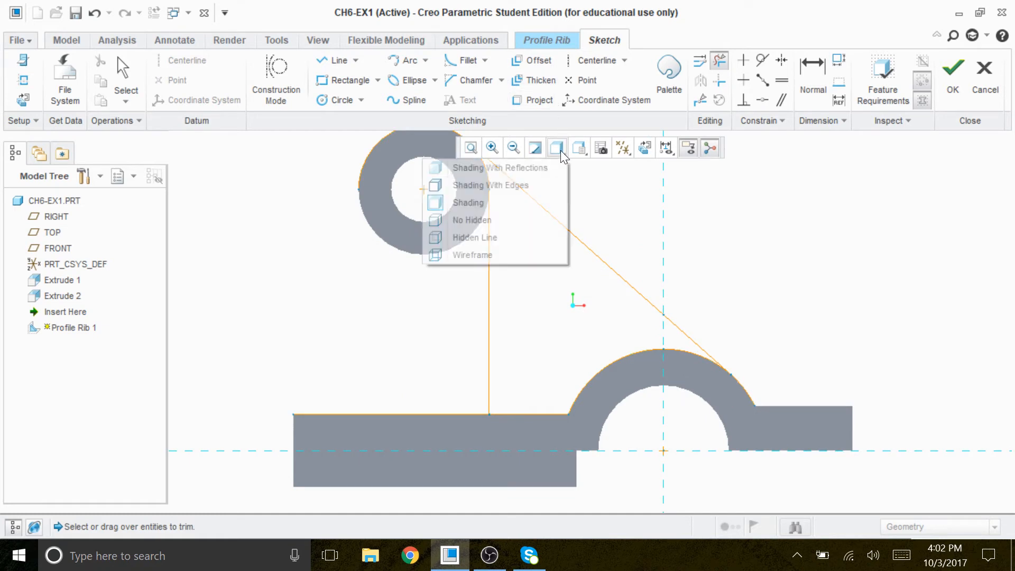
pyautogui.click(485, 224)
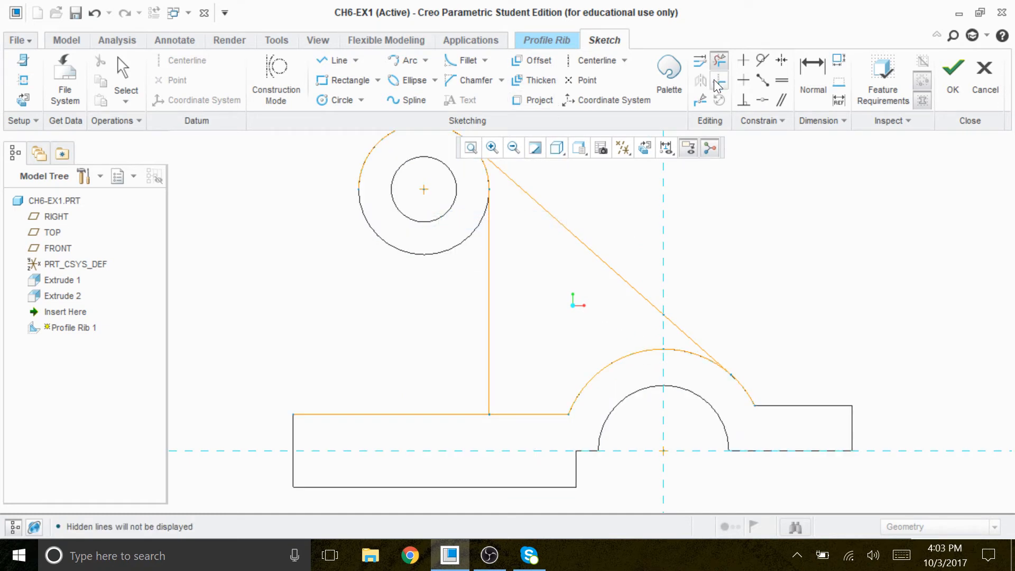
pyautogui.click(686, 352)
pyautogui.scroll(-2, 744, 381)
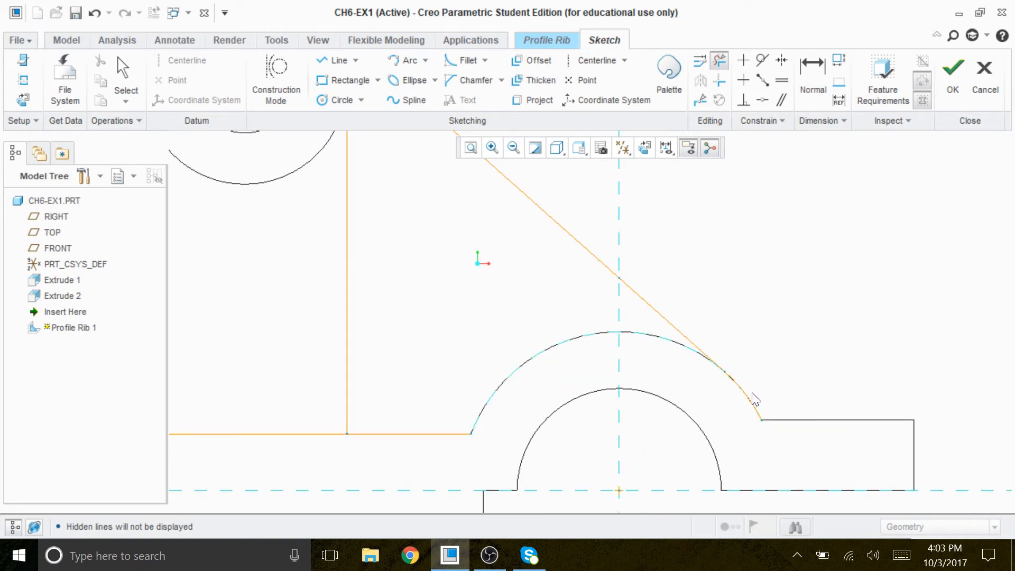
pyautogui.click(743, 400)
pyautogui.scroll(2, 392, 487)
pyautogui.scroll(2, 378, 453)
pyautogui.scroll(-3, 363, 404)
pyautogui.scroll(3, 340, 318)
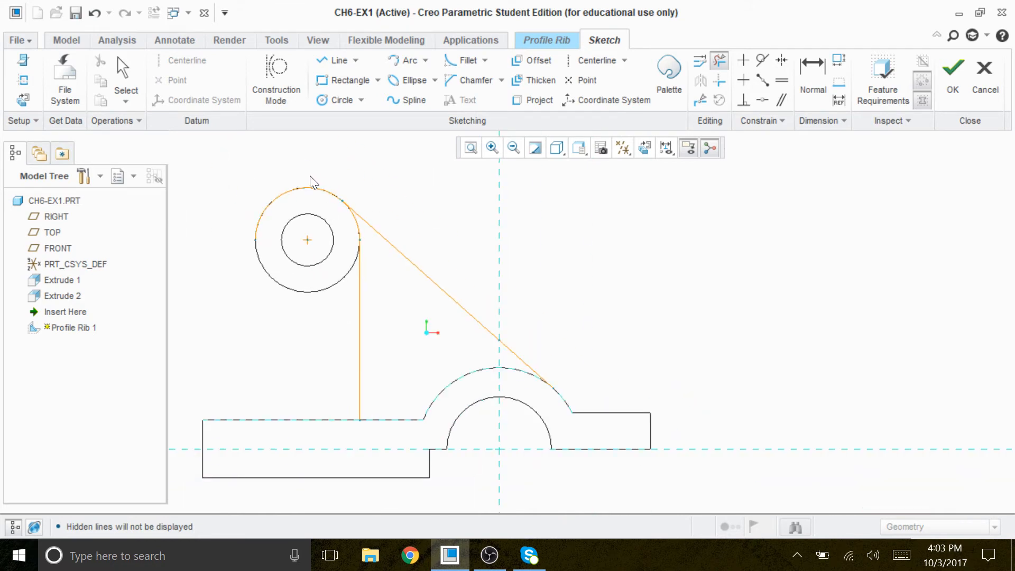
# Trim away the projected boss arc segments on both sides of the tangent line's upper endpoint.
pyautogui.click(318, 187)
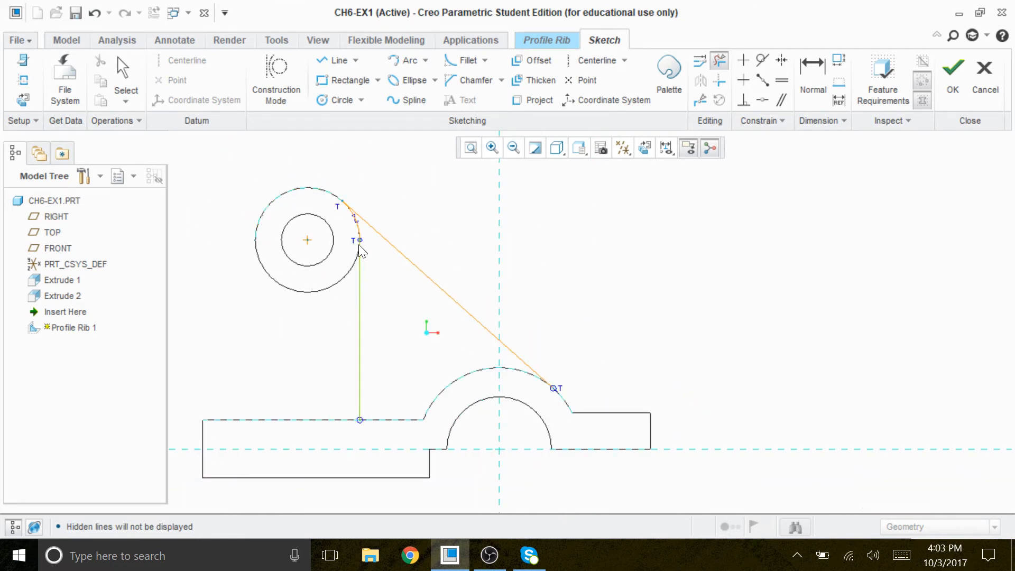
pyautogui.scroll(-3, 353, 247)
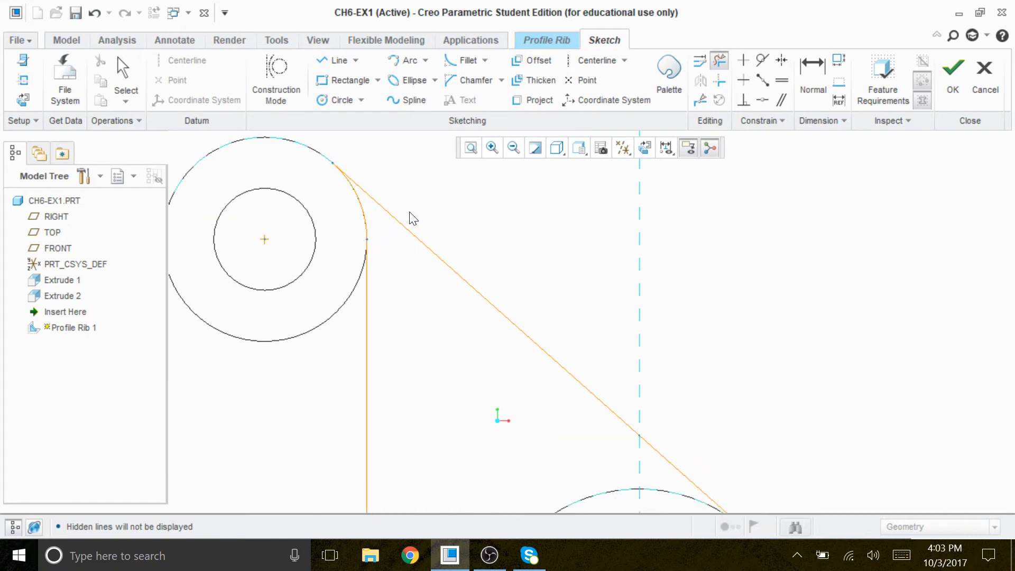
pyautogui.click(370, 232)
pyautogui.scroll(2, 469, 218)
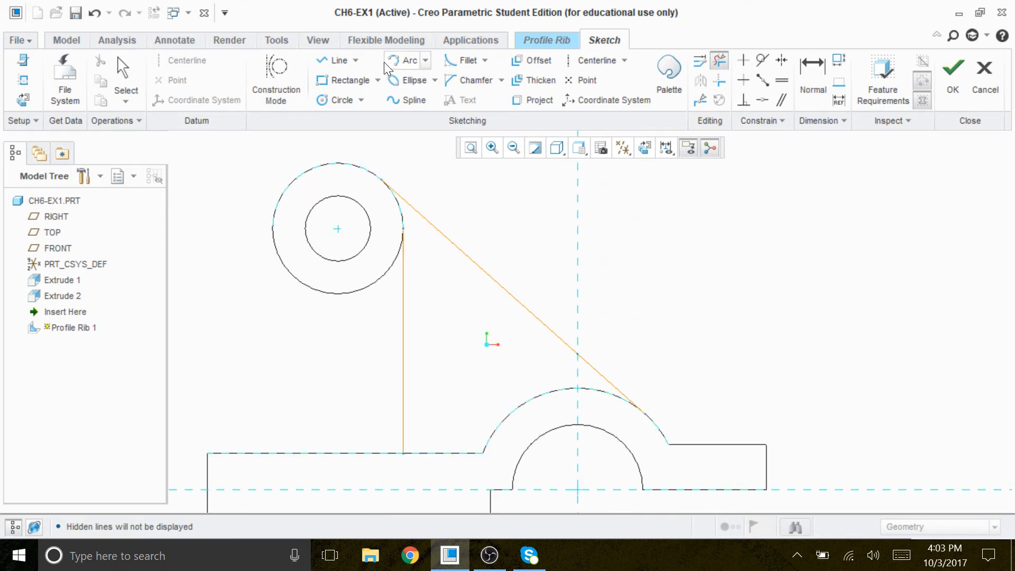
# Sketch a horizontal line along the arm's top edge from the vertical line's foot to the start of the half-ring.
pyautogui.click(338, 60)
pyautogui.click(404, 452)
pyautogui.click(487, 457)
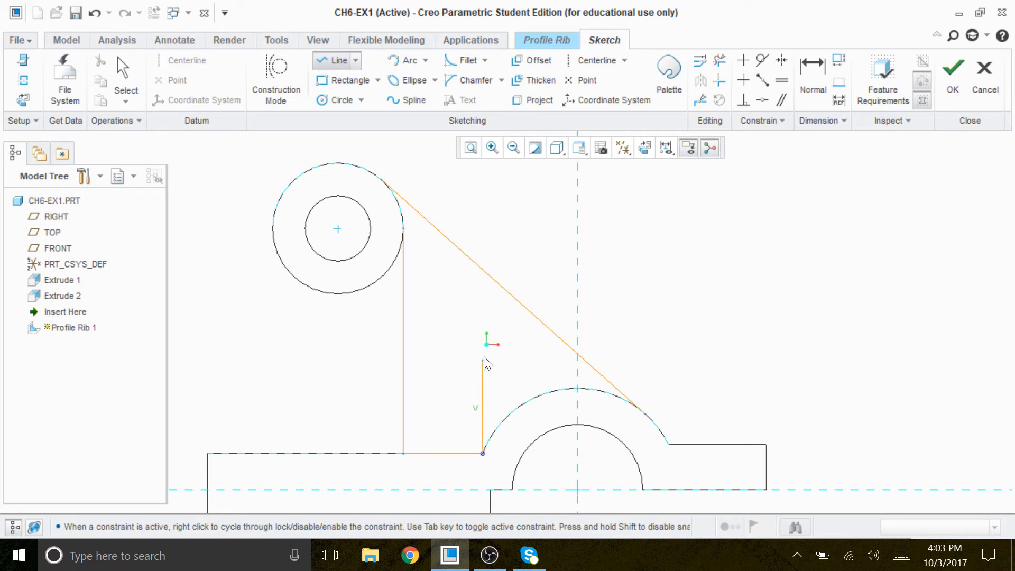
pyautogui.middleClick(477, 327)
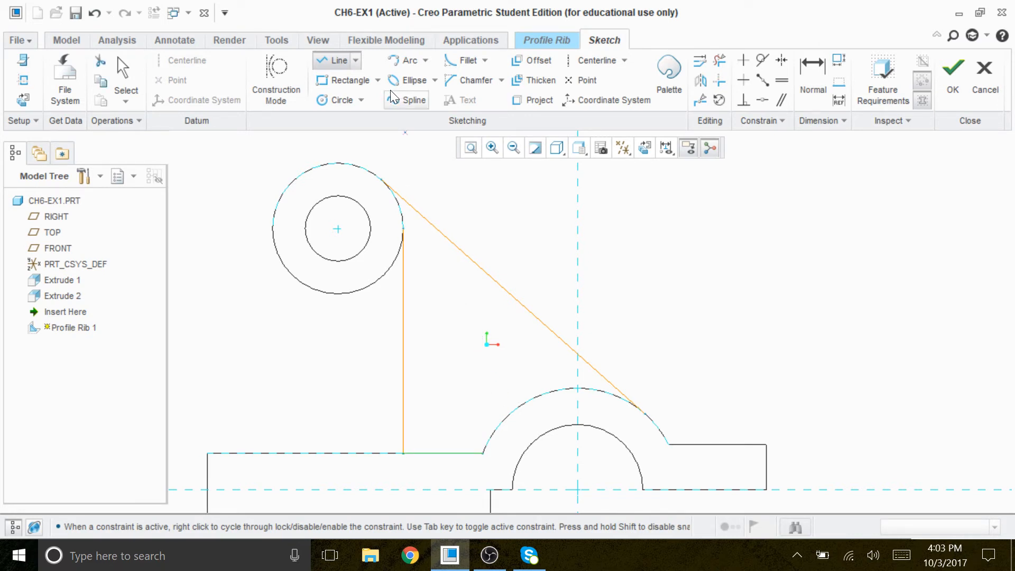
# Sketch an arc along the boss's outer edge joining the vertical line's upper end to the tangent line's upper end.
pyautogui.click(409, 59)
pyautogui.click(404, 229)
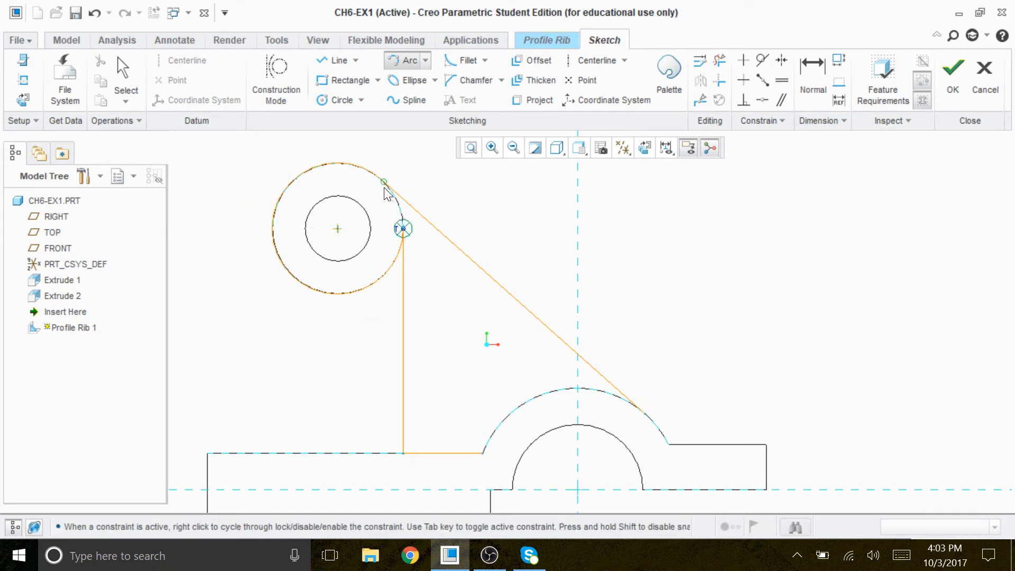
pyautogui.middleClick(415, 199)
pyautogui.scroll(-3, 391, 213)
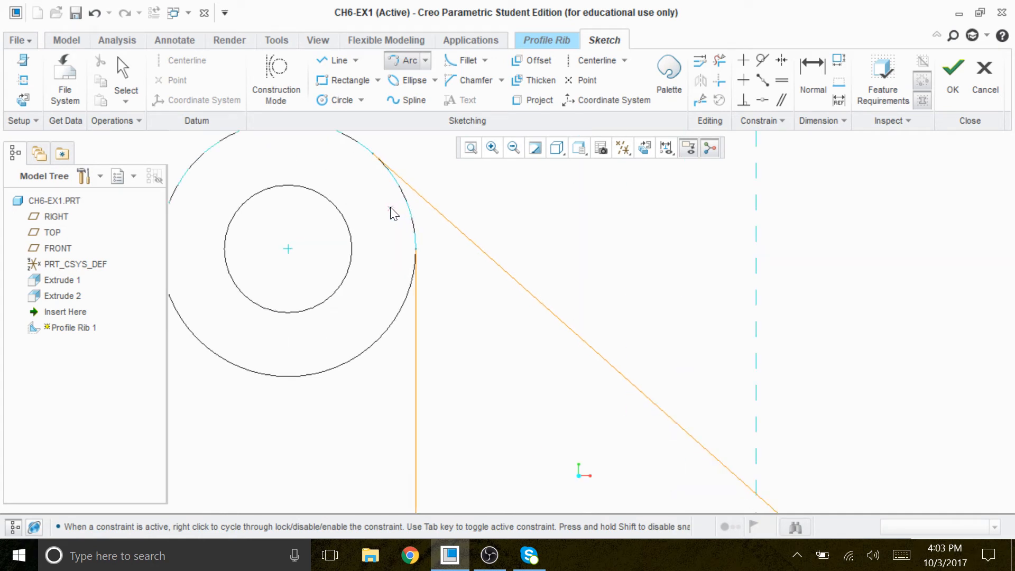
pyautogui.click(373, 153)
pyautogui.middleClick(384, 161)
pyautogui.click(415, 250)
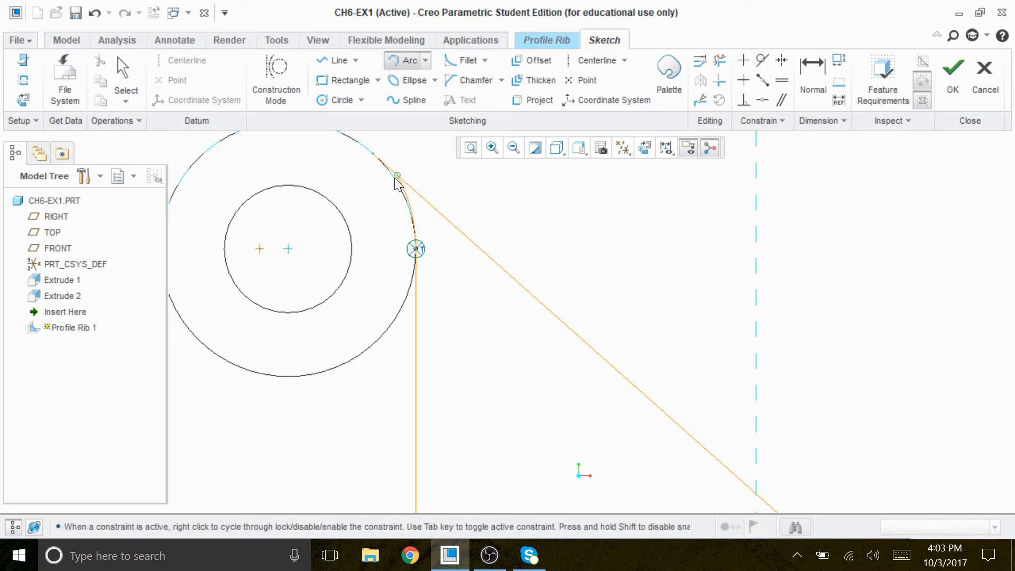
pyautogui.click(374, 155)
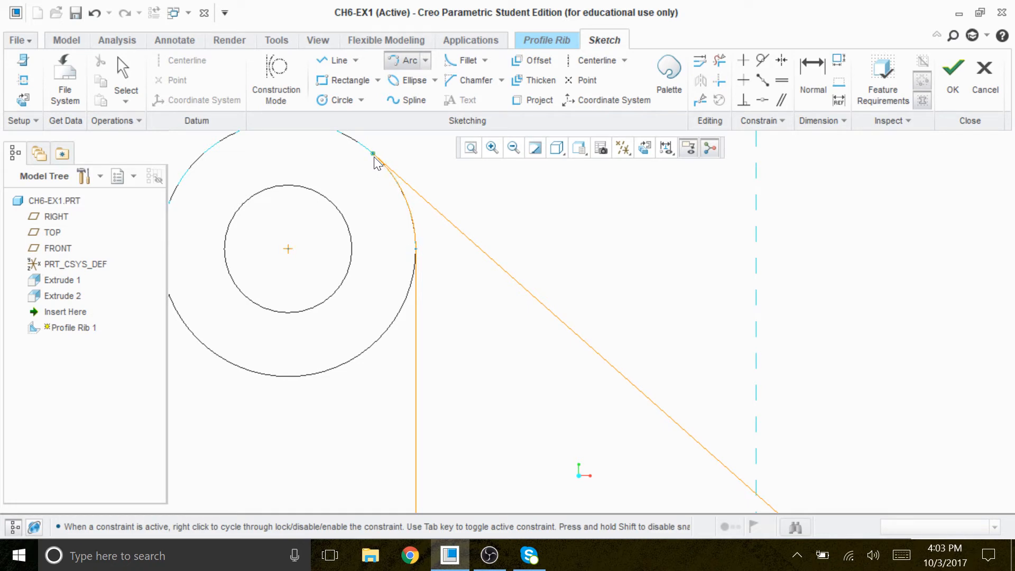
pyautogui.middleClick(492, 207)
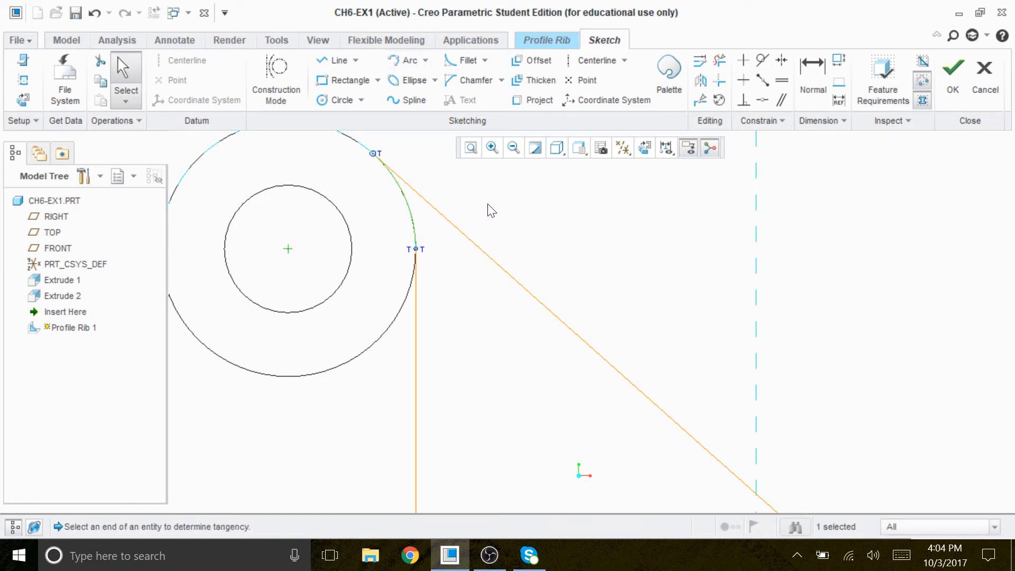
pyautogui.scroll(2, 537, 230)
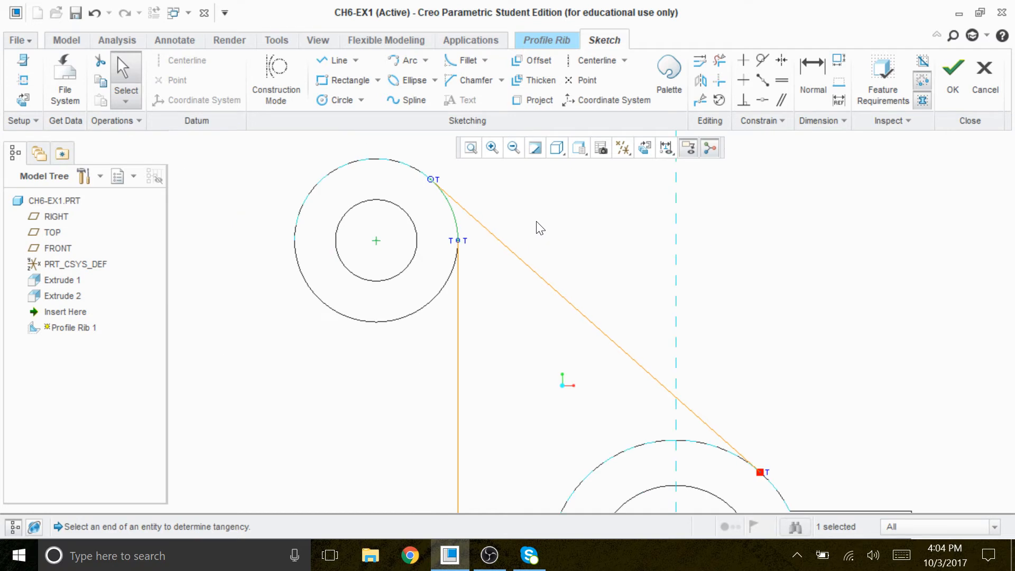
# Switch the model display to Shading, check the closed rib outline and finish the sketch.
pyautogui.click(558, 149)
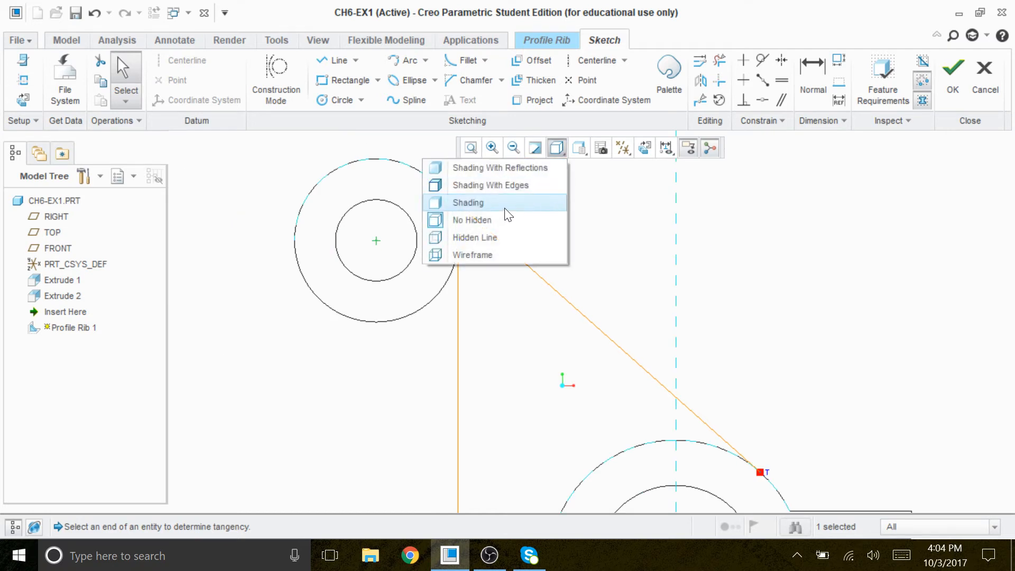
pyautogui.click(505, 209)
pyautogui.scroll(3, 595, 249)
pyautogui.scroll(-5, 698, 364)
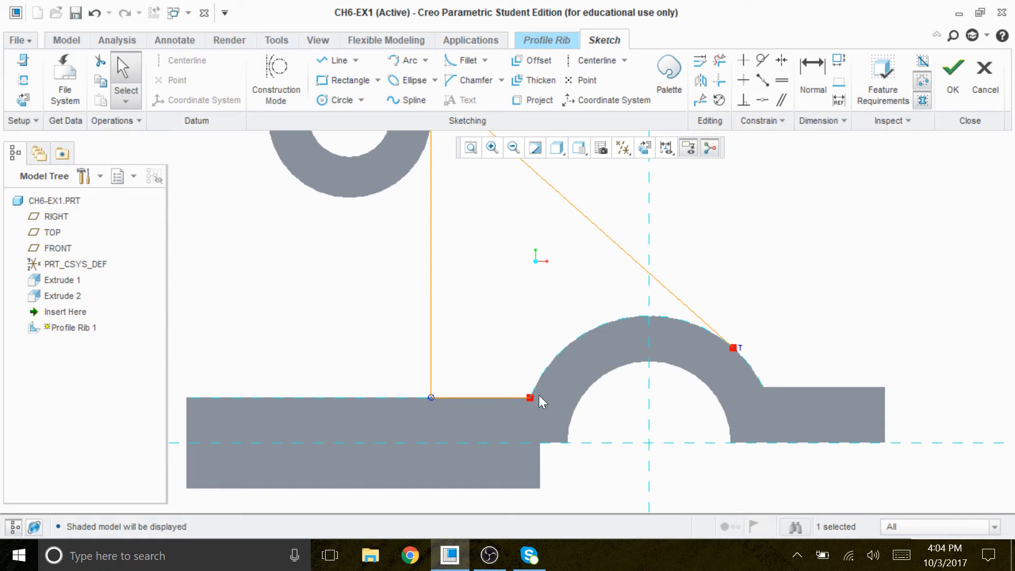
pyautogui.scroll(3, 649, 386)
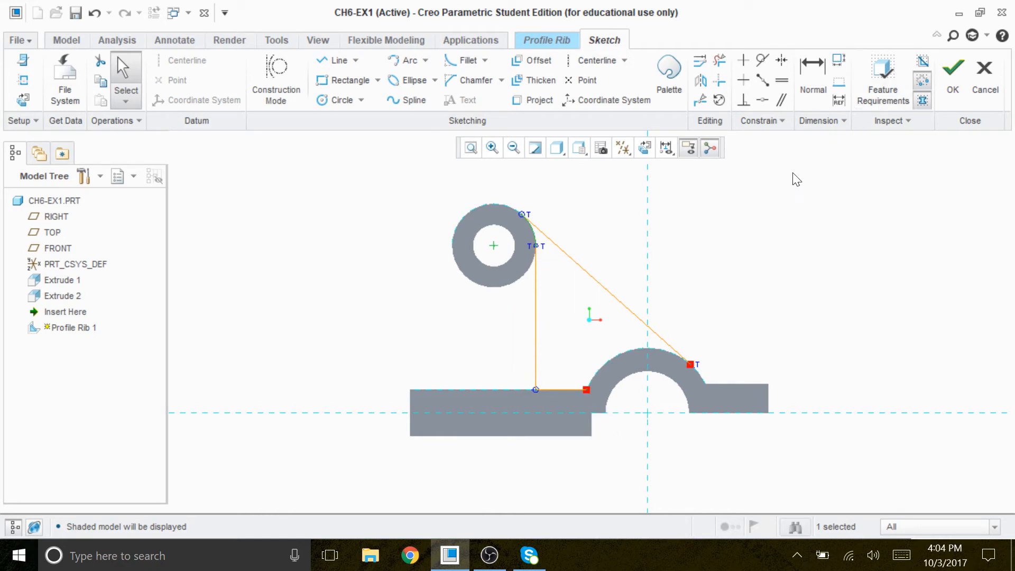
pyautogui.click(566, 152)
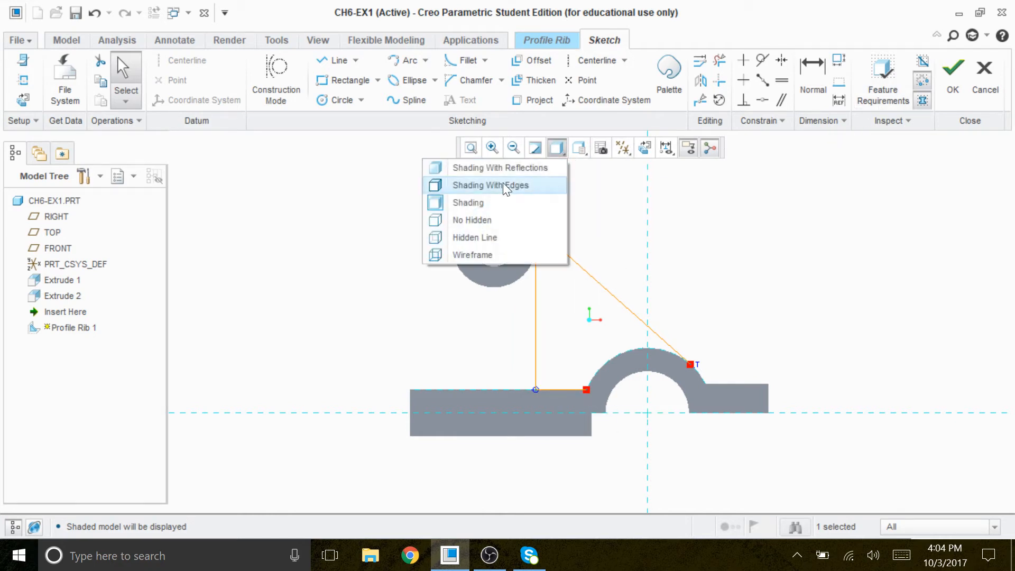
pyautogui.click(478, 203)
pyautogui.click(953, 79)
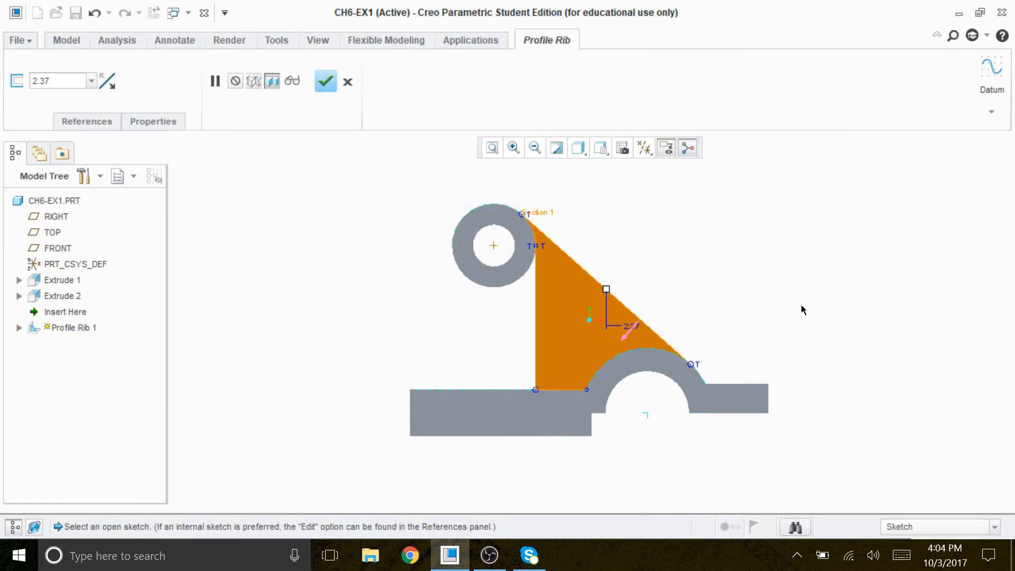
# Set the profile rib's thickness to 10 and complete the feature.
pyautogui.scroll(2, 810, 286)
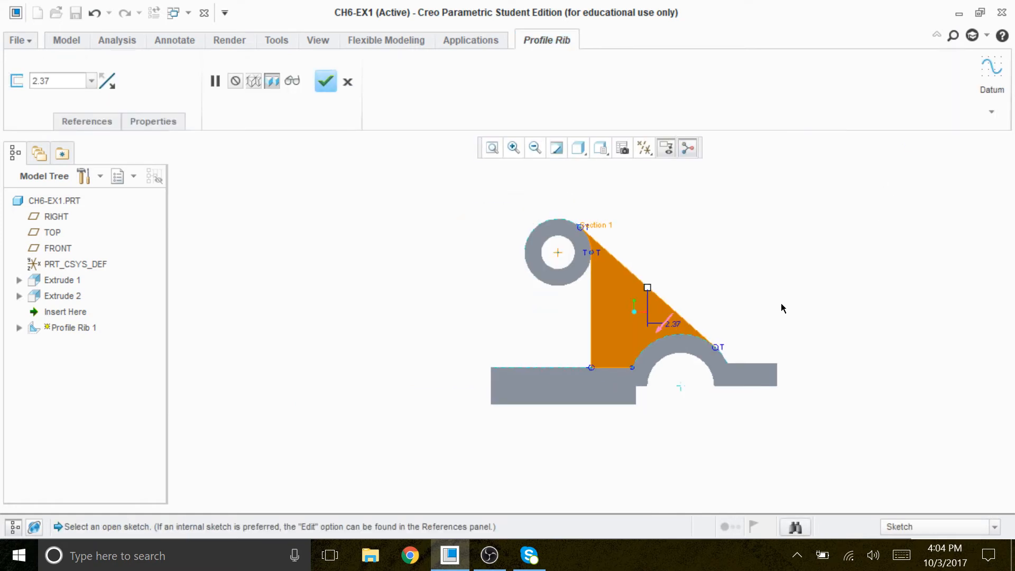
pyautogui.moveTo(811, 350); pyautogui.dragTo(791, 386, button='middle')
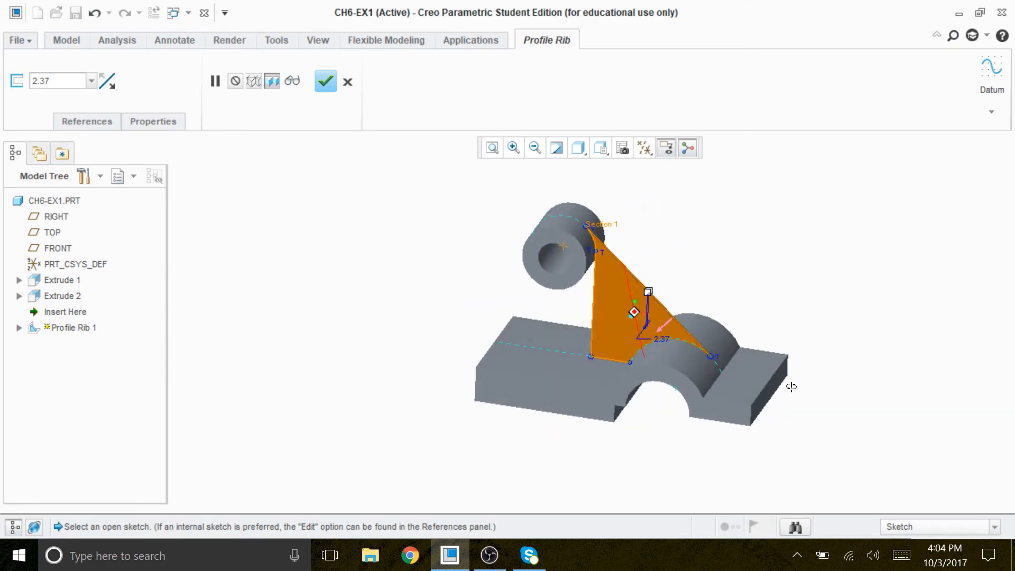
pyautogui.doubleClick(664, 341)
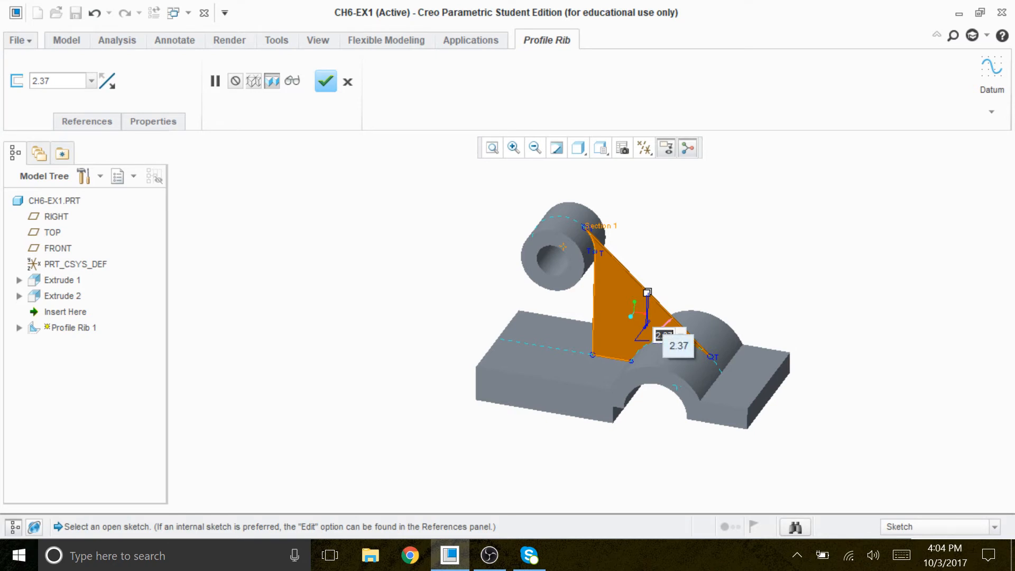
pyautogui.write('1')
pyautogui.press('Return')
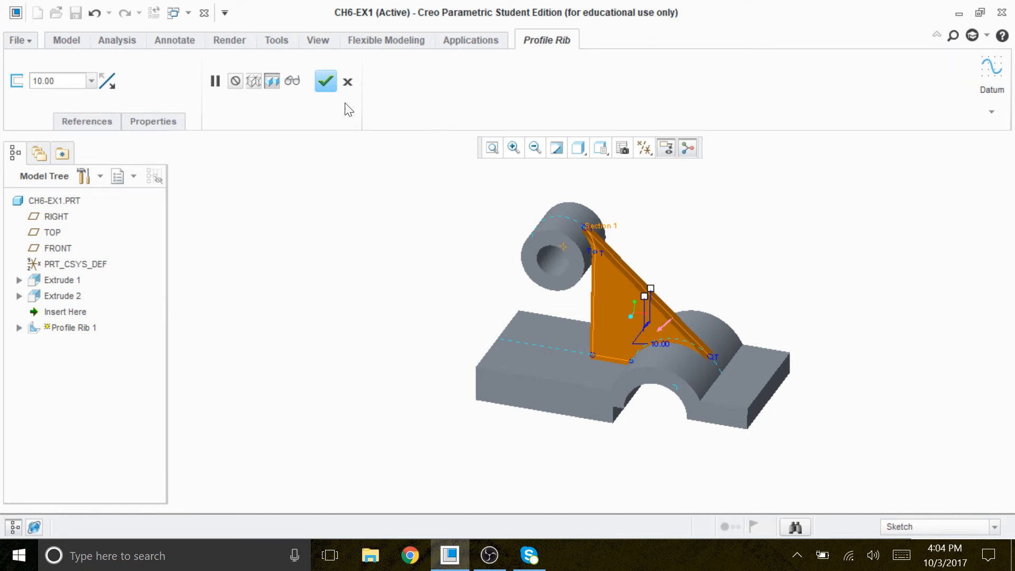
pyautogui.click(324, 83)
# Apply the green appearance to the base's two flat top faces on either side of the half-round arch.
pyautogui.scroll(-3, 636, 348)
pyautogui.scroll(2, 634, 347)
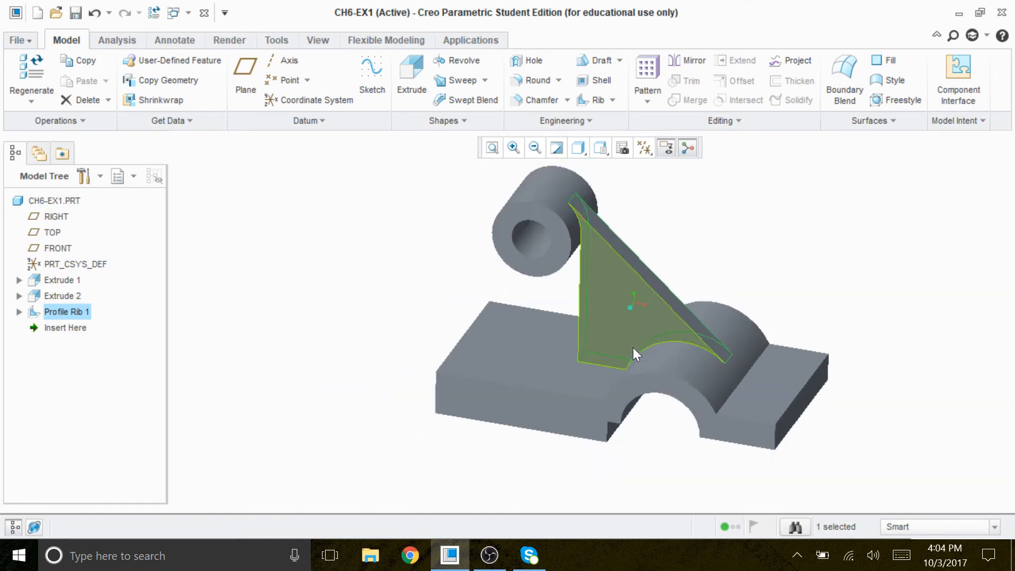
pyautogui.scroll(1, 633, 348)
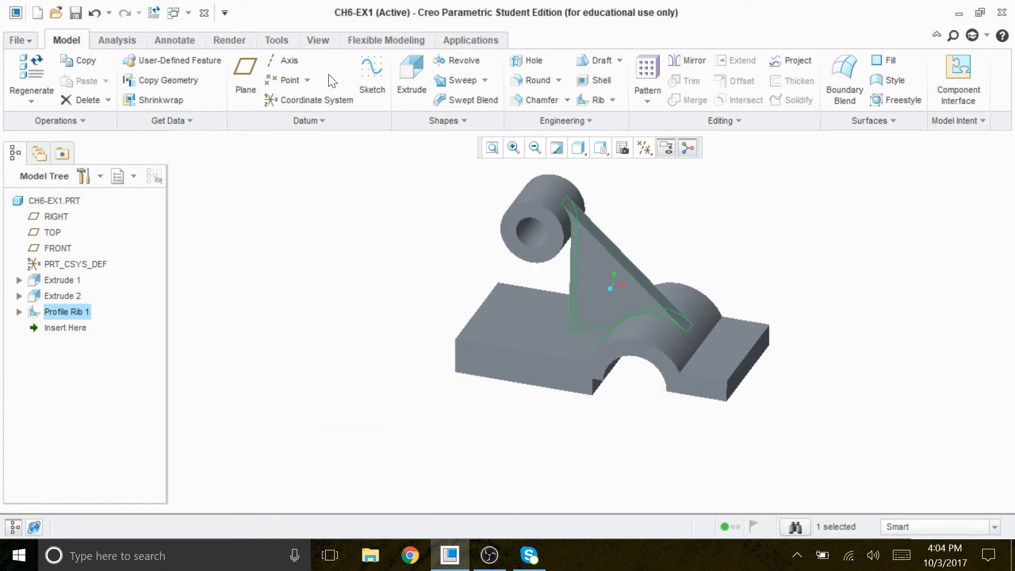
pyautogui.click(233, 40)
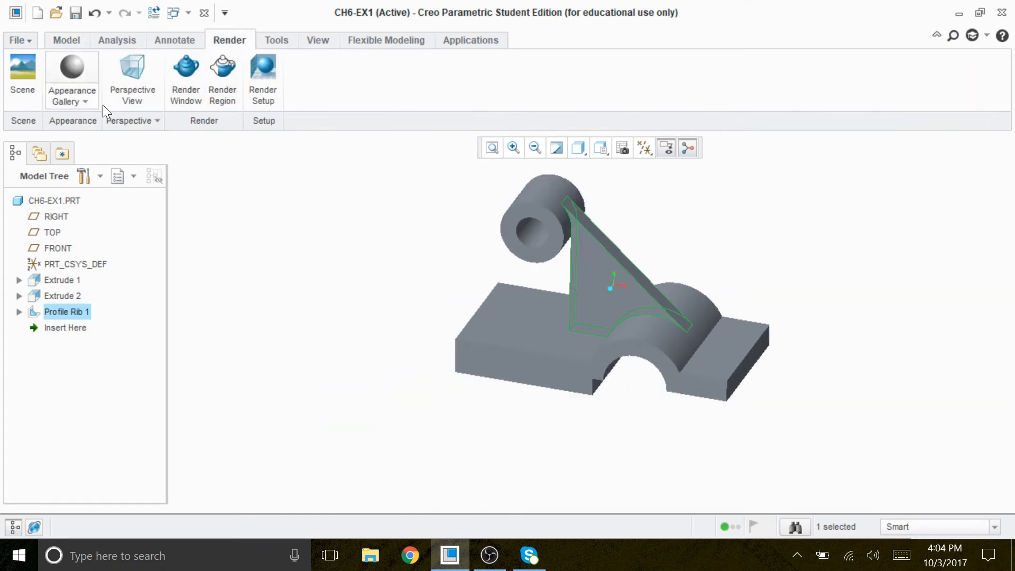
pyautogui.click(85, 100)
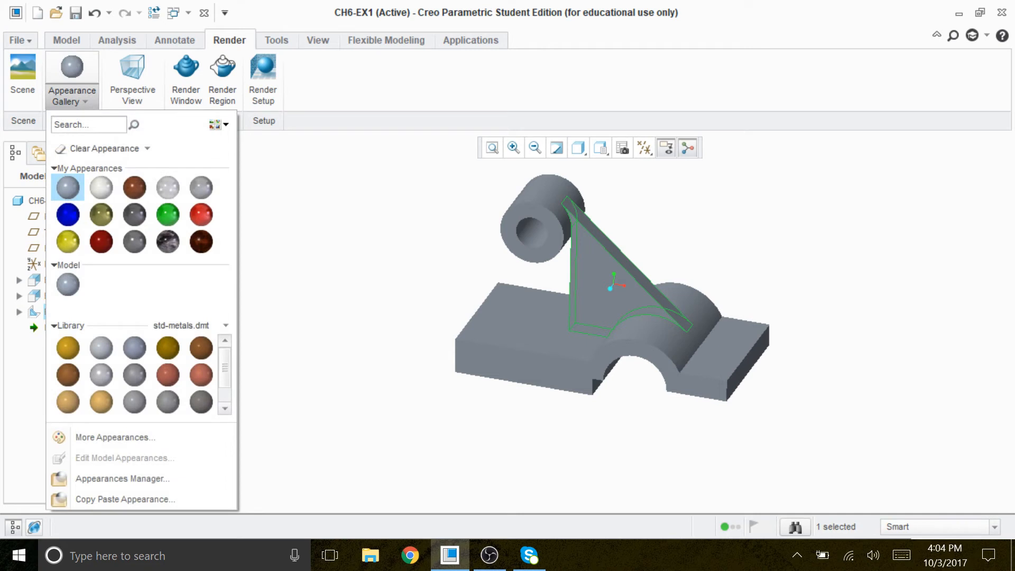
pyautogui.click(168, 215)
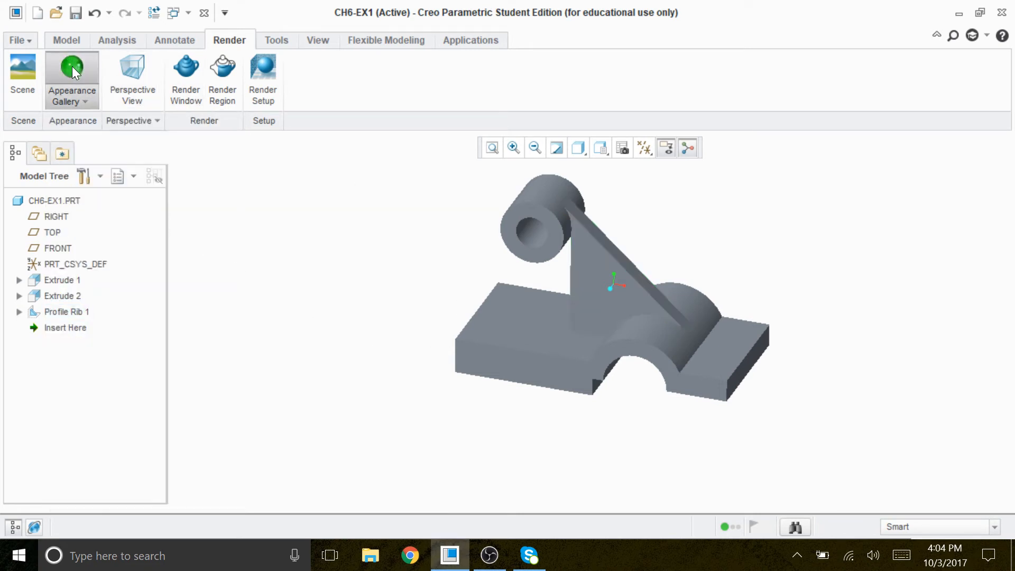
pyautogui.click(512, 323)
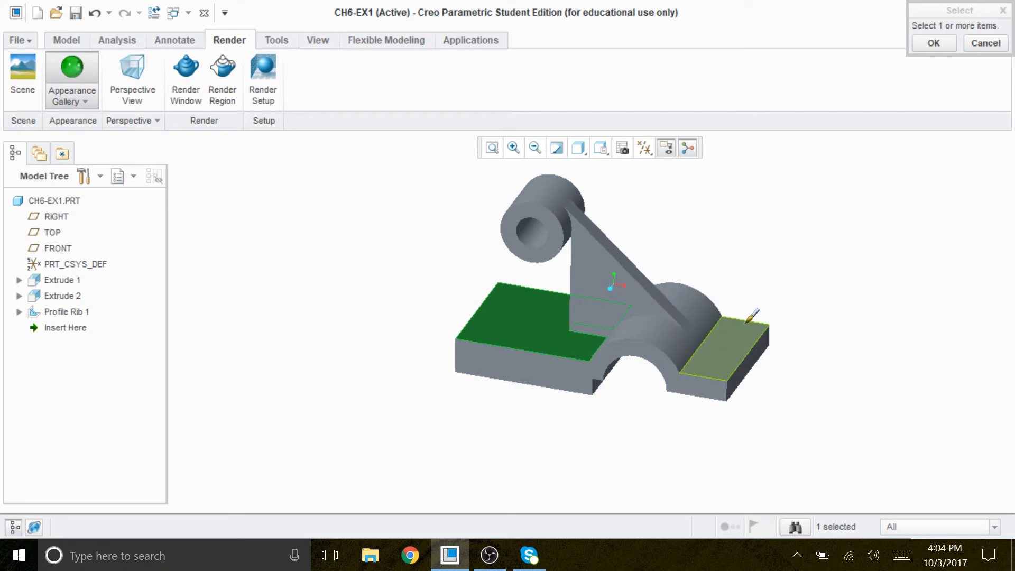
pyautogui.click(740, 338)
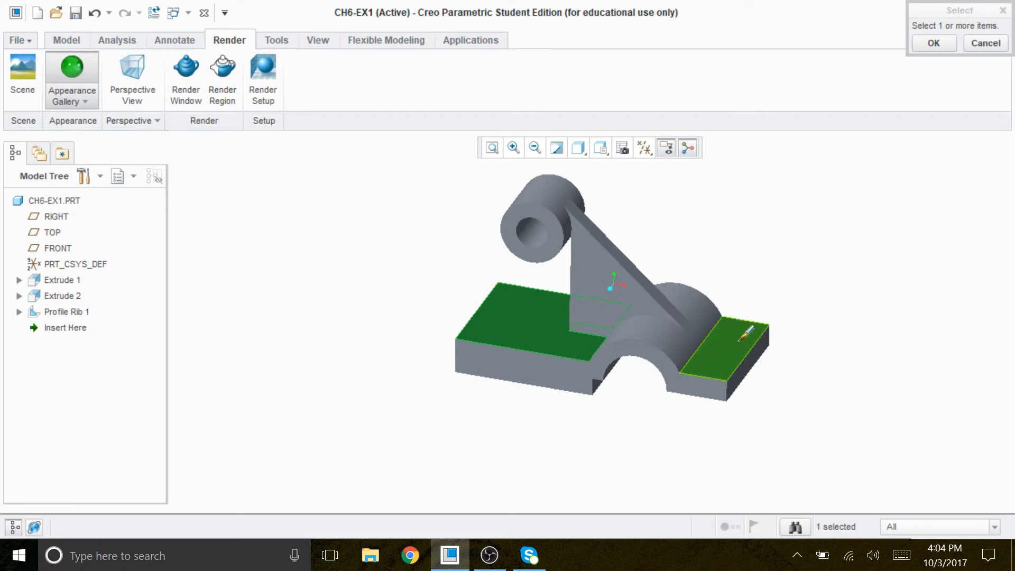
pyautogui.click(932, 43)
# Apply the speckled brown appearance to the profile rib's front face and its narrow sloped face.
pyautogui.moveTo(871, 379); pyautogui.dragTo(731, 293, button='middle')
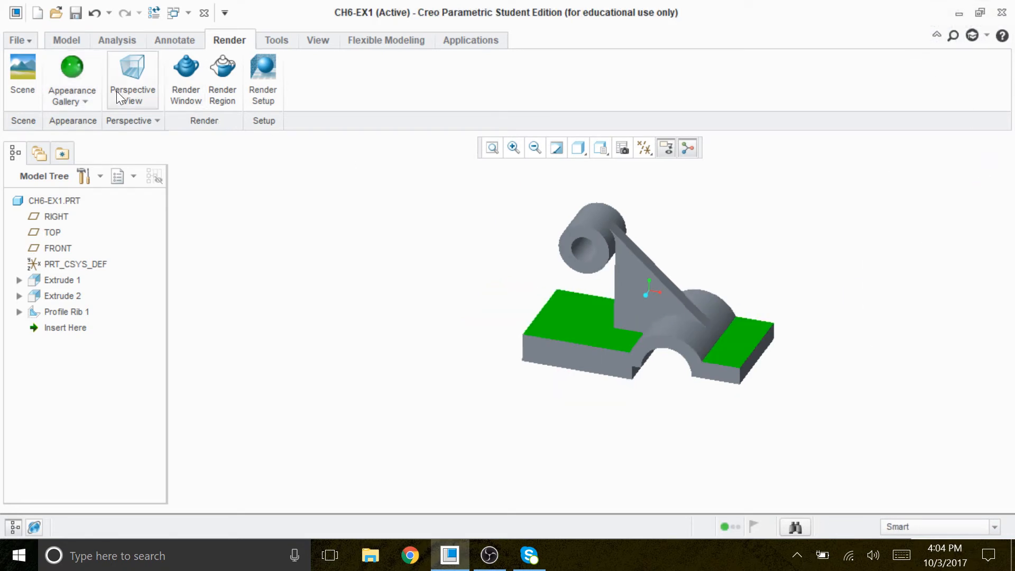
pyautogui.click(84, 103)
pyautogui.click(135, 190)
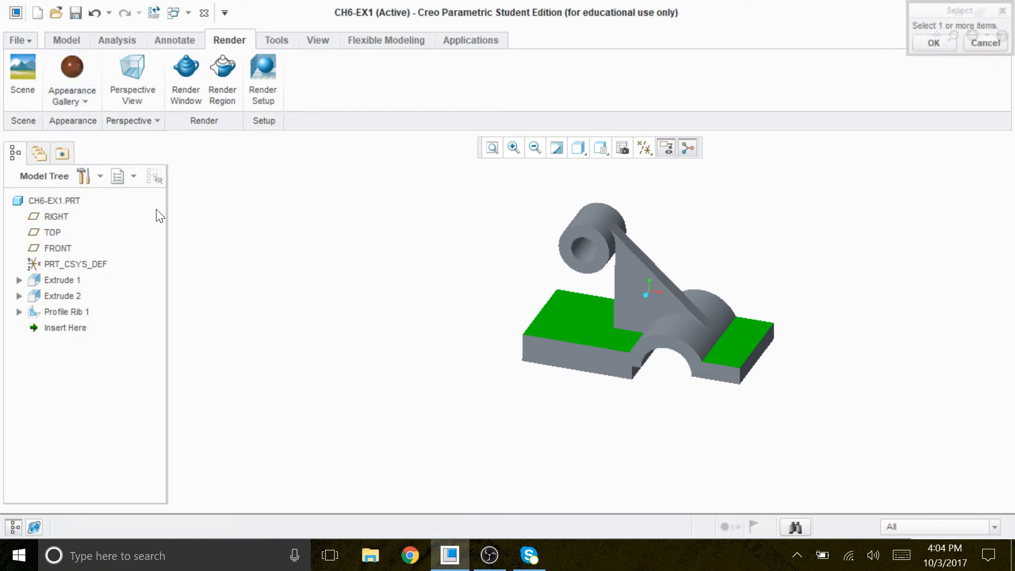
pyautogui.click(652, 270)
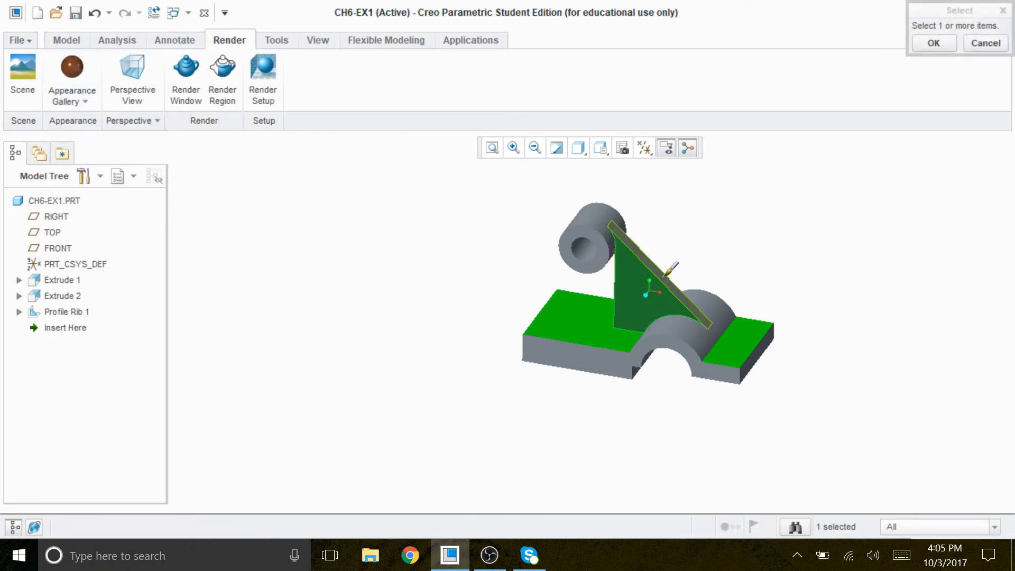
pyautogui.keyDown('ctrl'); pyautogui.click(666, 274); pyautogui.keyUp('ctrl')
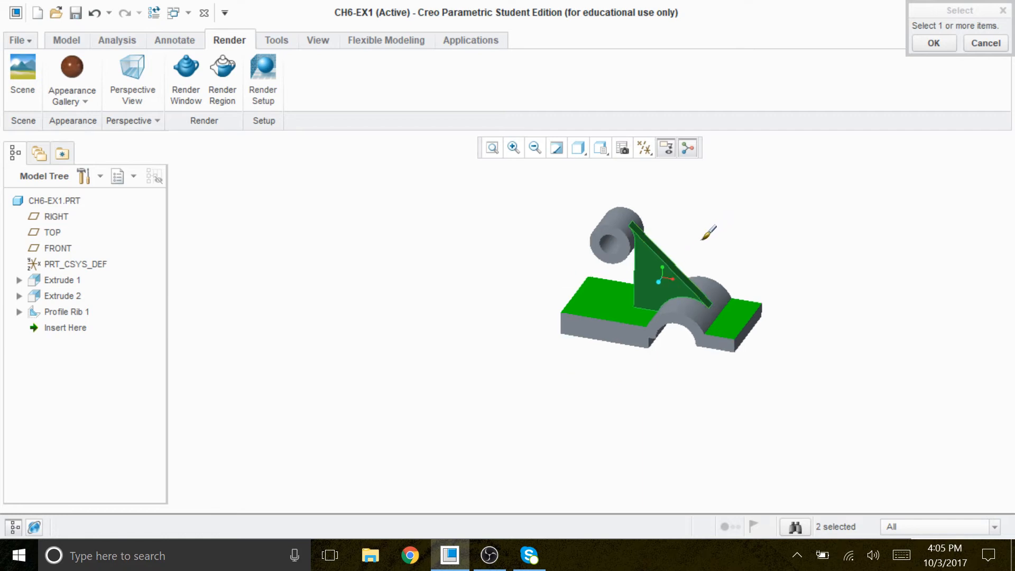
pyautogui.moveTo(777, 240); pyautogui.dragTo(695, 285, button='middle')
pyautogui.click(654, 269)
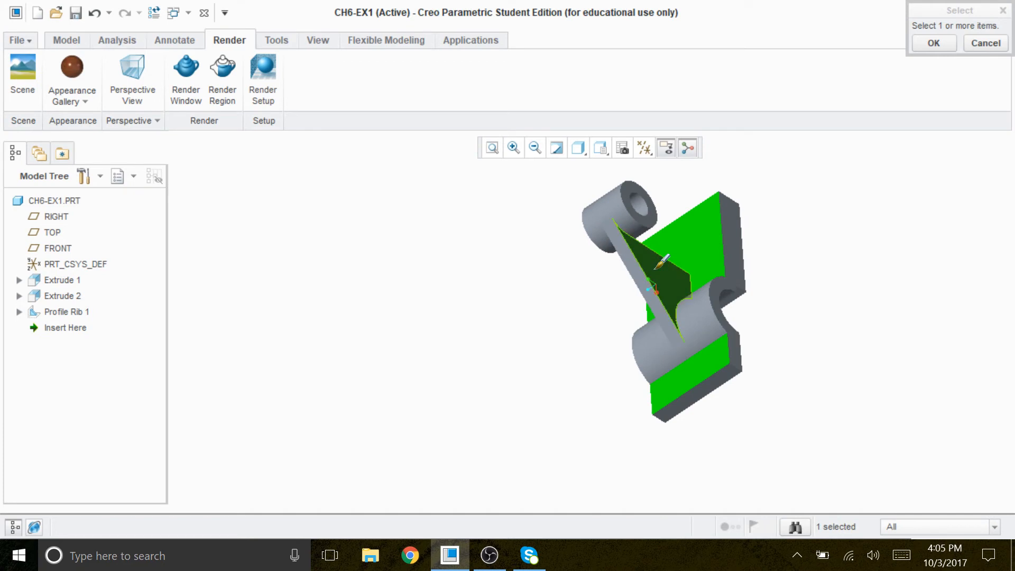
pyautogui.scroll(1, 750, 258)
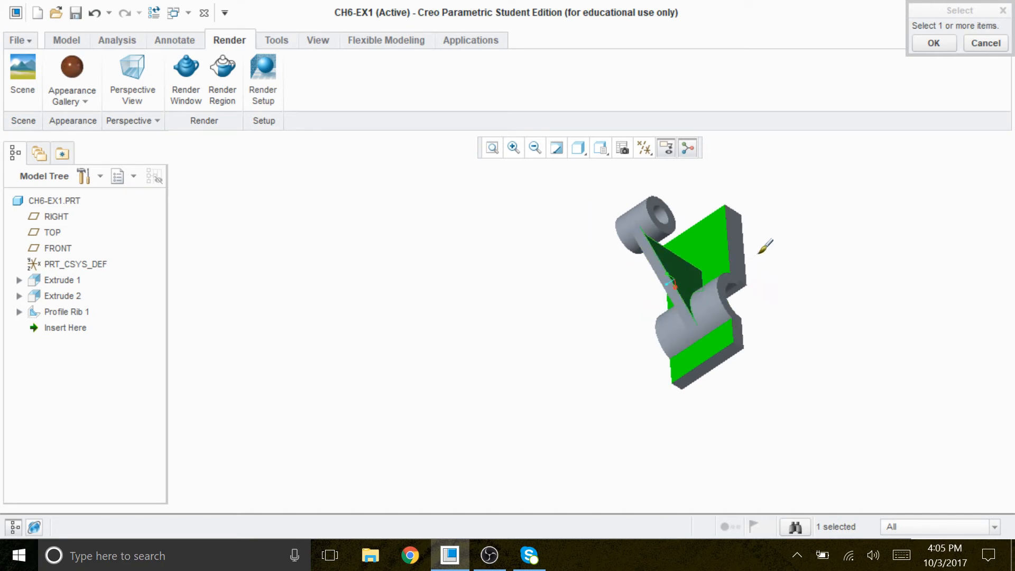
pyautogui.scroll(-1, 820, 234)
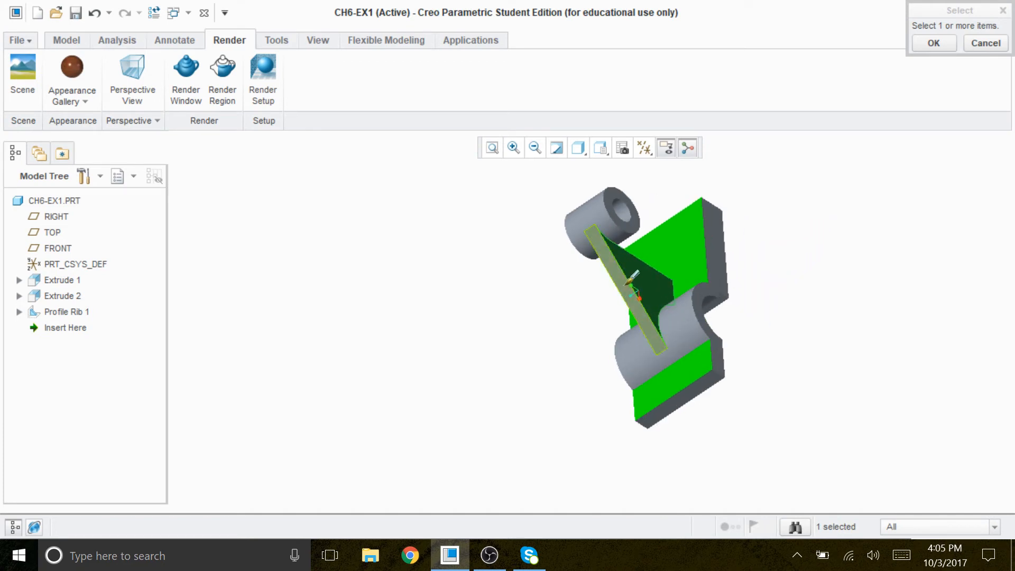
pyautogui.click(626, 286)
pyautogui.scroll(1, 827, 314)
pyautogui.scroll(-1, 841, 307)
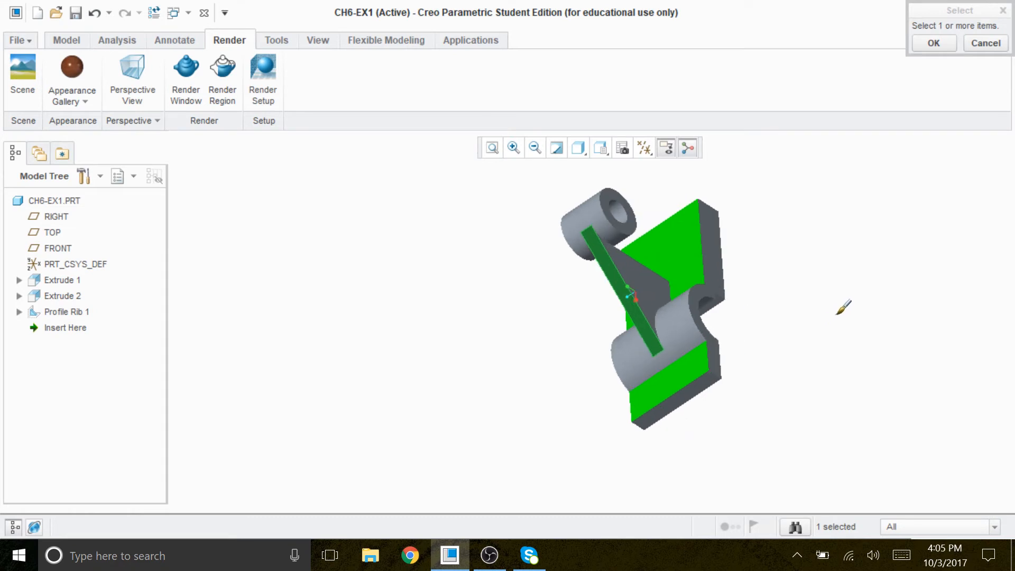
pyautogui.moveTo(776, 364); pyautogui.dragTo(741, 276, button='middle')
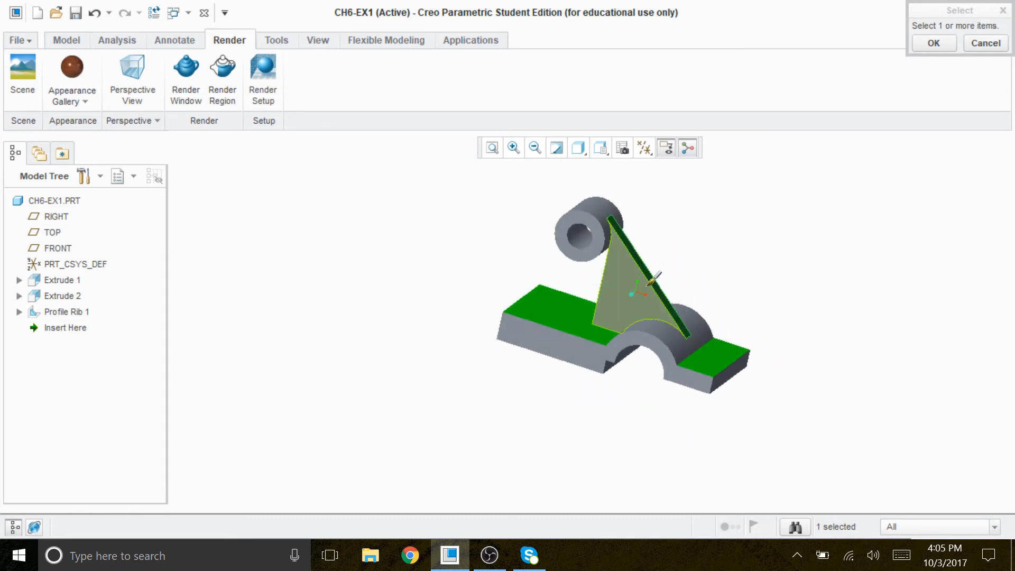
pyautogui.click(933, 43)
# Turn on the display of the datum planes in the model.
pyautogui.scroll(-1, 671, 342)
pyautogui.scroll(2, 740, 391)
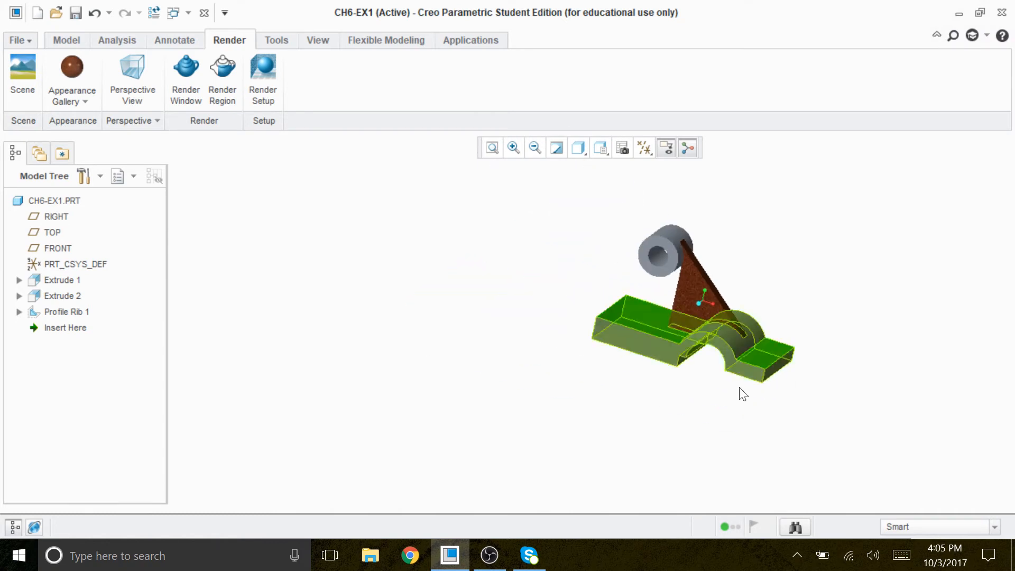
pyautogui.scroll(-3, 656, 405)
pyautogui.scroll(1, 646, 403)
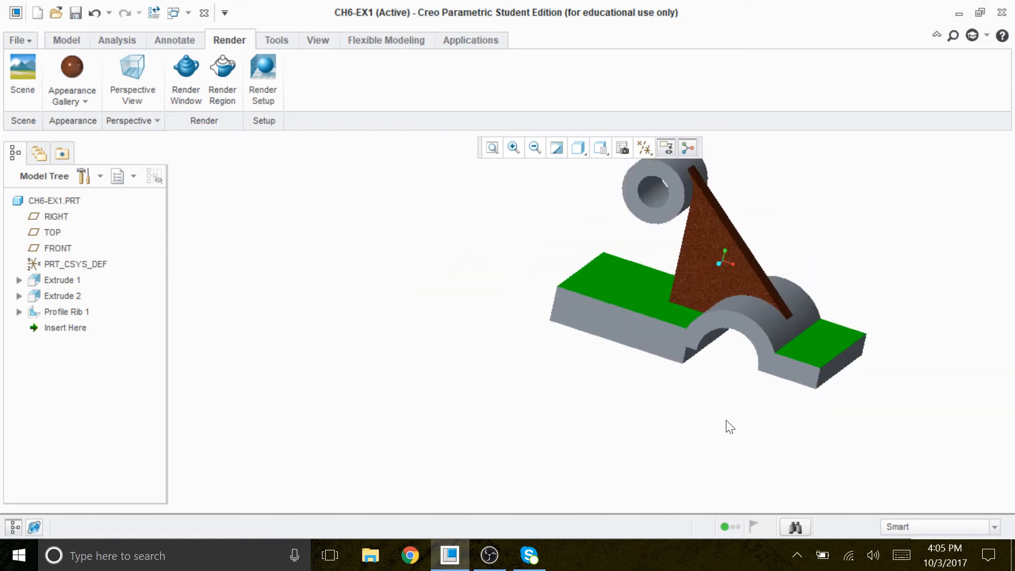
pyautogui.scroll(1, 673, 415)
pyautogui.scroll(-1, 715, 426)
pyautogui.moveTo(731, 408); pyautogui.dragTo(737, 429, button='middle')
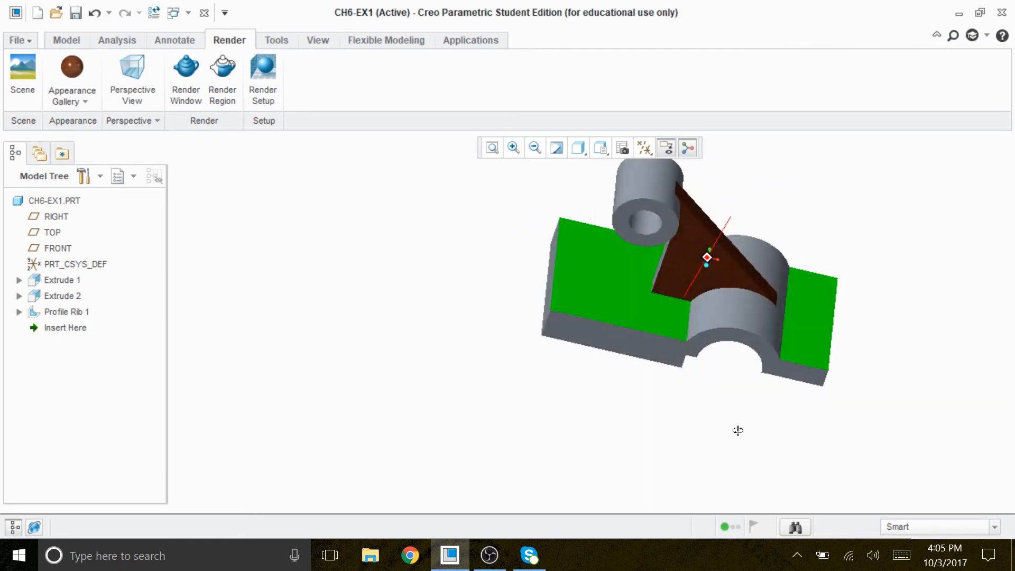
pyautogui.click(642, 148)
pyautogui.click(588, 237)
pyautogui.moveTo(621, 420); pyautogui.dragTo(607, 227, button='middle')
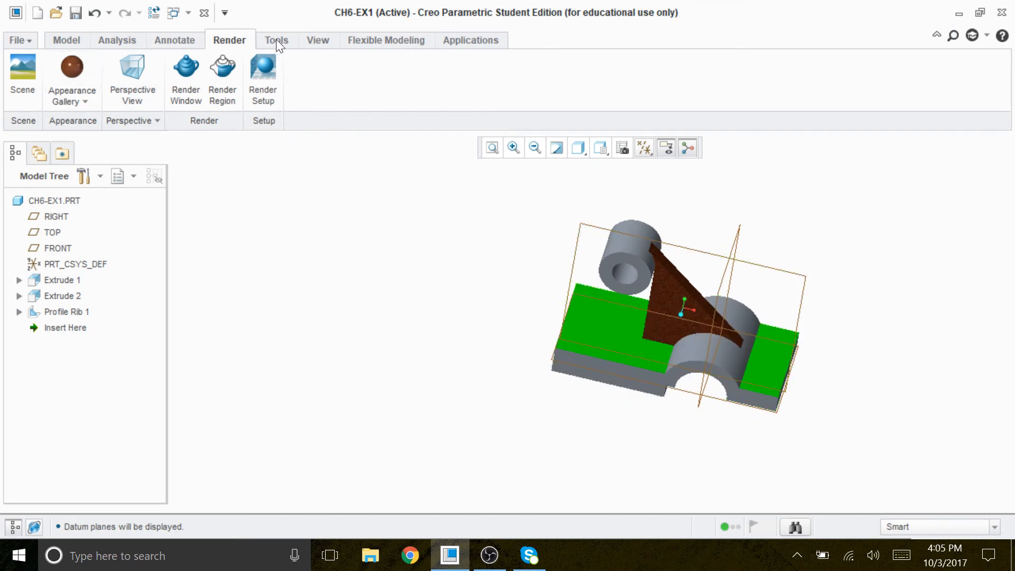
# Start a second profile rib with an internal sketch on the FRONT datum plane and orient the view parallel to it.
pyautogui.click(76, 39)
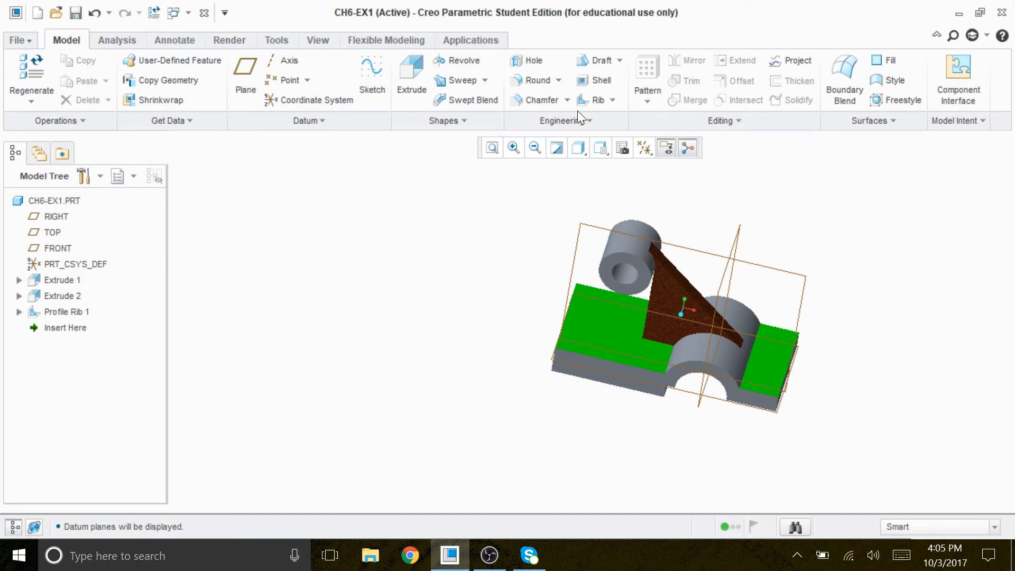
pyautogui.click(614, 100)
pyautogui.click(565, 136)
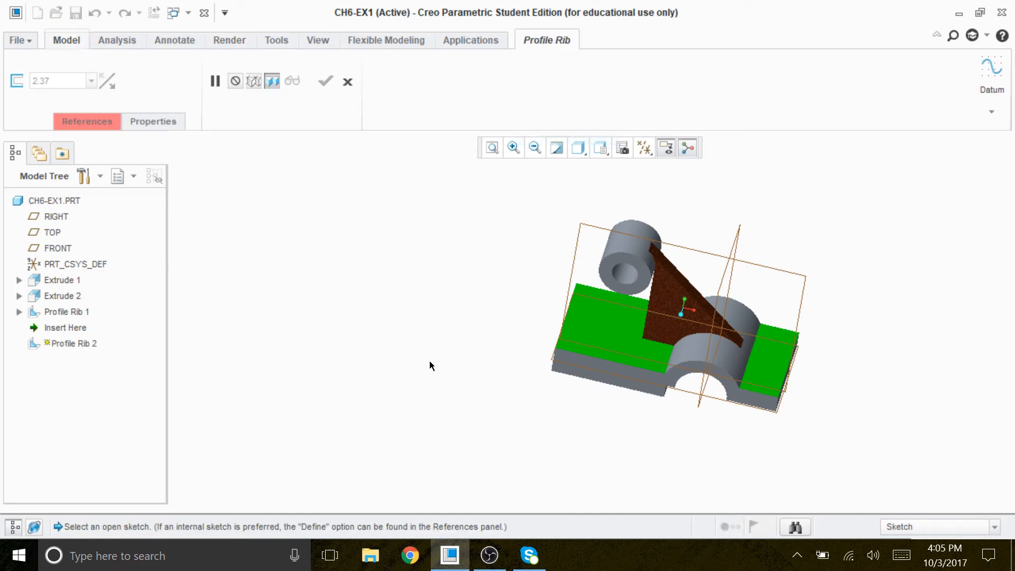
pyautogui.click(107, 126)
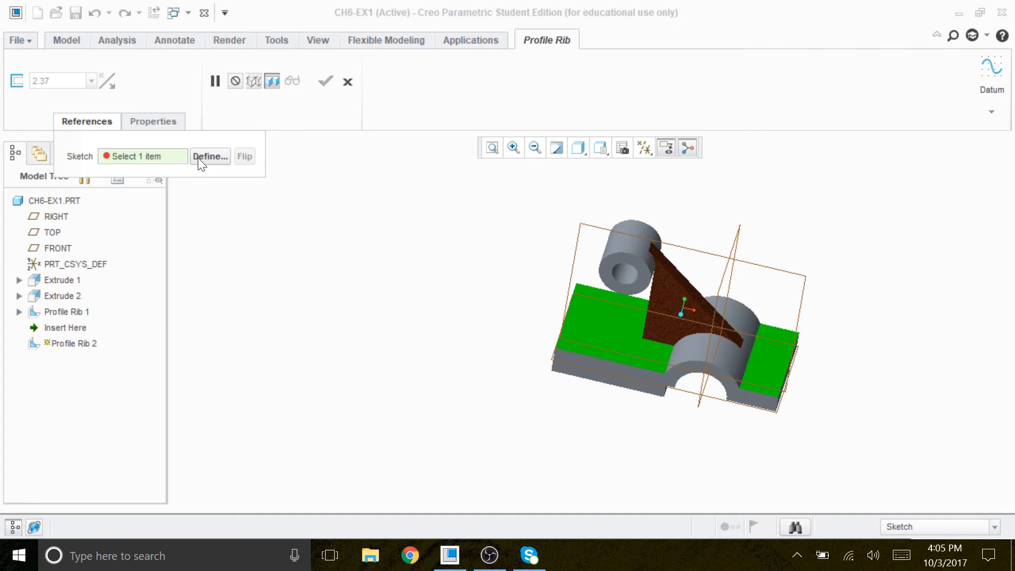
pyautogui.click(201, 157)
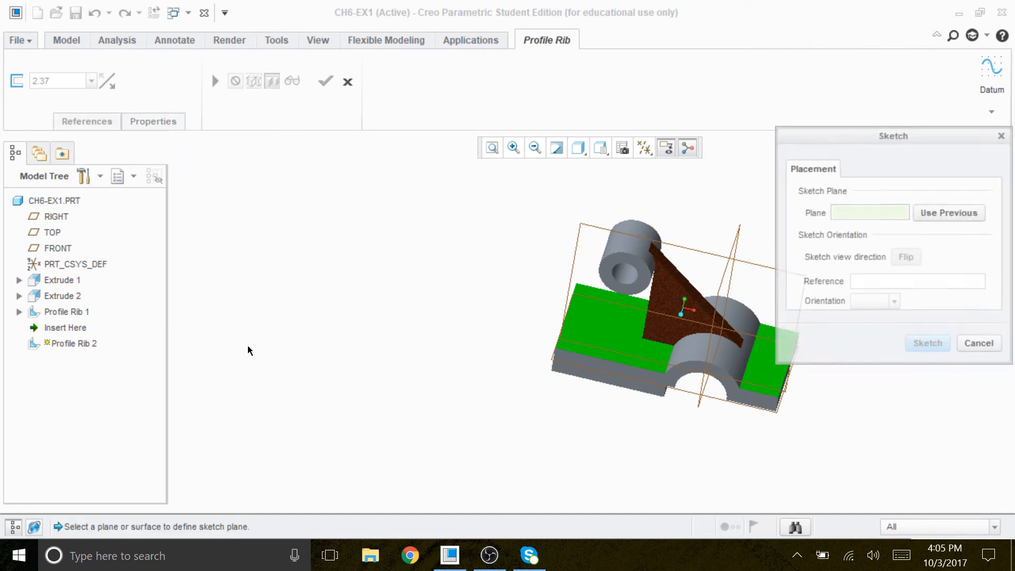
pyautogui.click(593, 227)
pyautogui.click(928, 344)
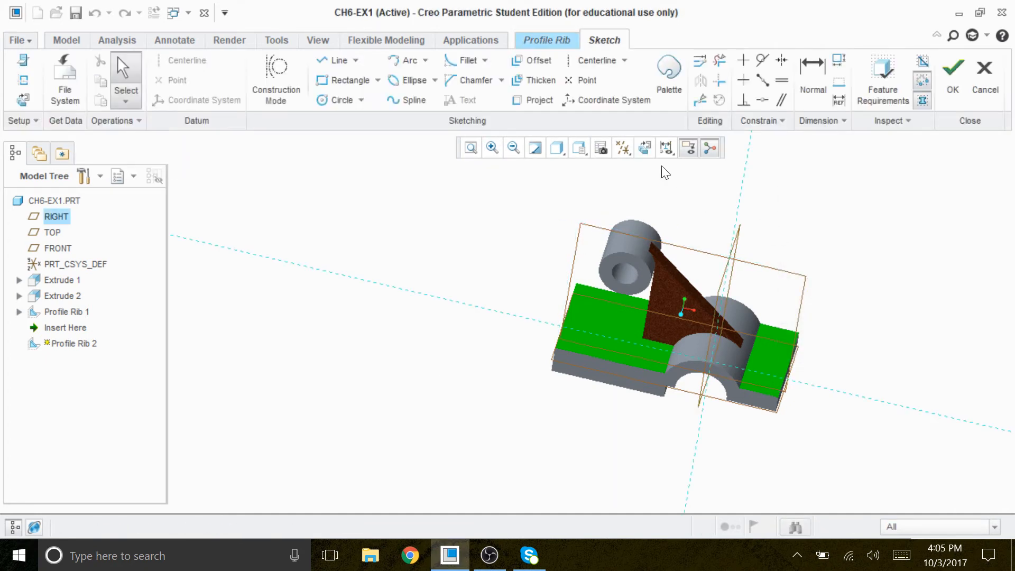
pyautogui.click(645, 147)
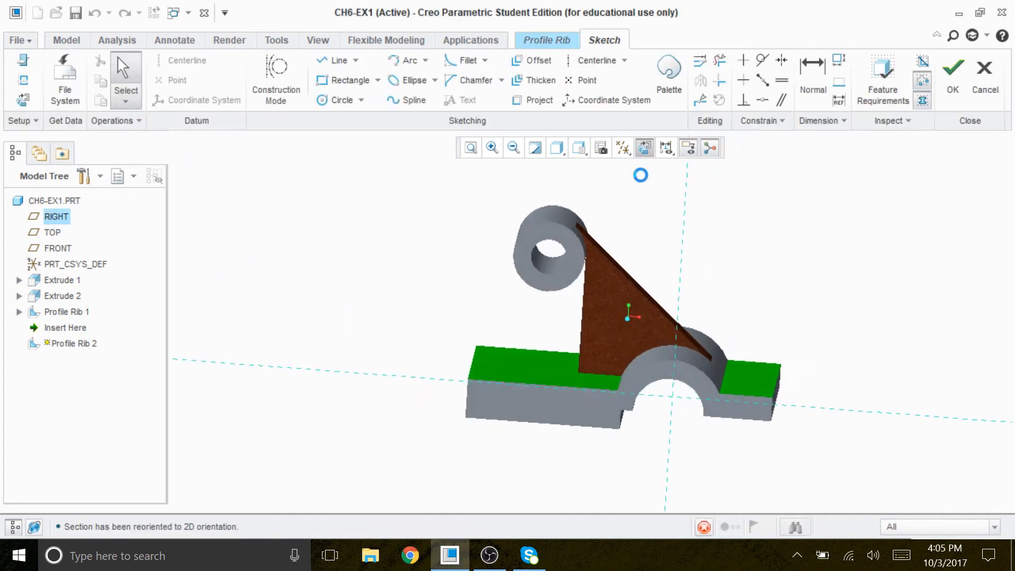
# Set the model display style to No Hidden and turn off the display of the datum planes.
pyautogui.click(582, 148)
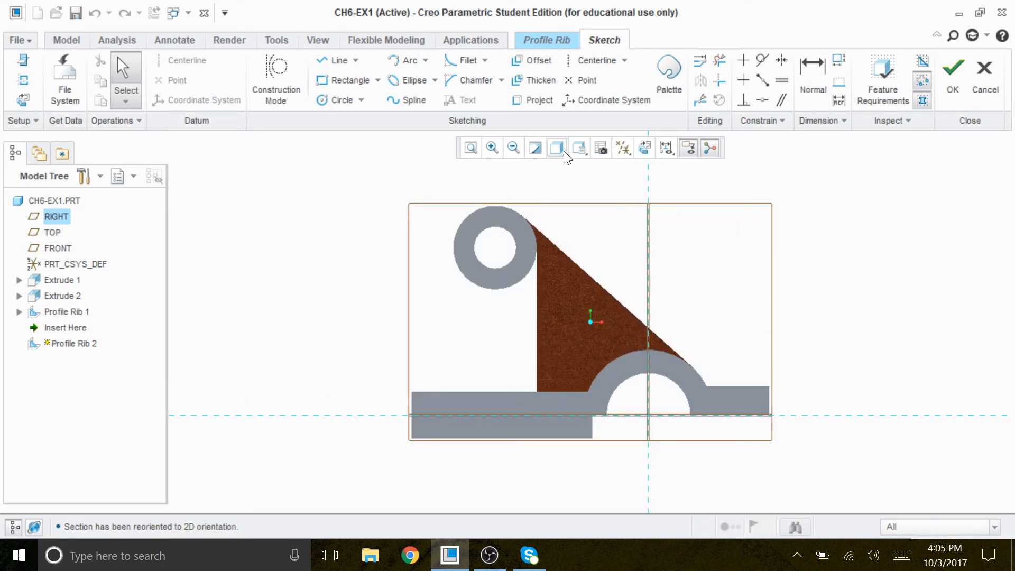
pyautogui.click(564, 150)
pyautogui.click(483, 219)
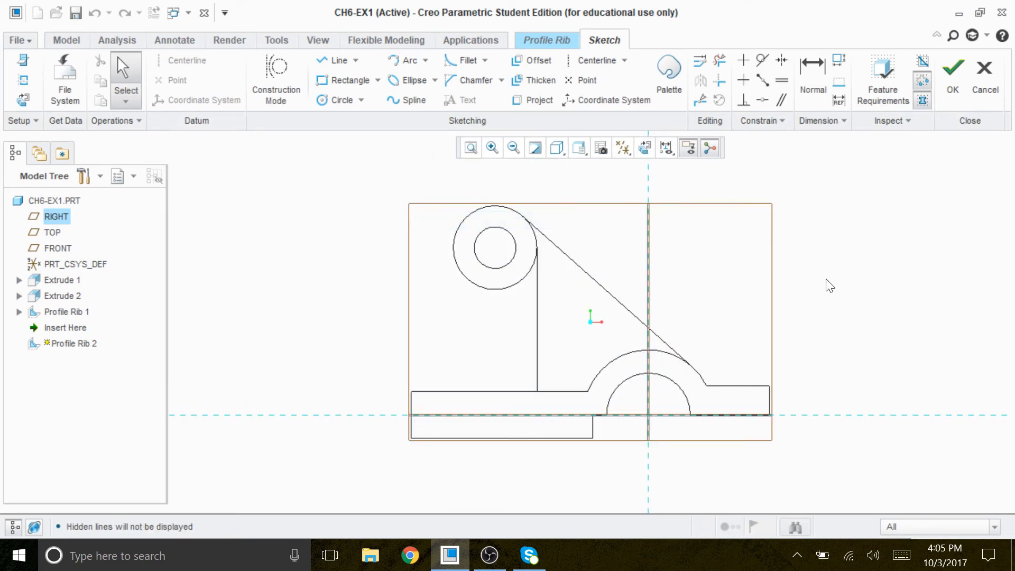
pyautogui.click(623, 148)
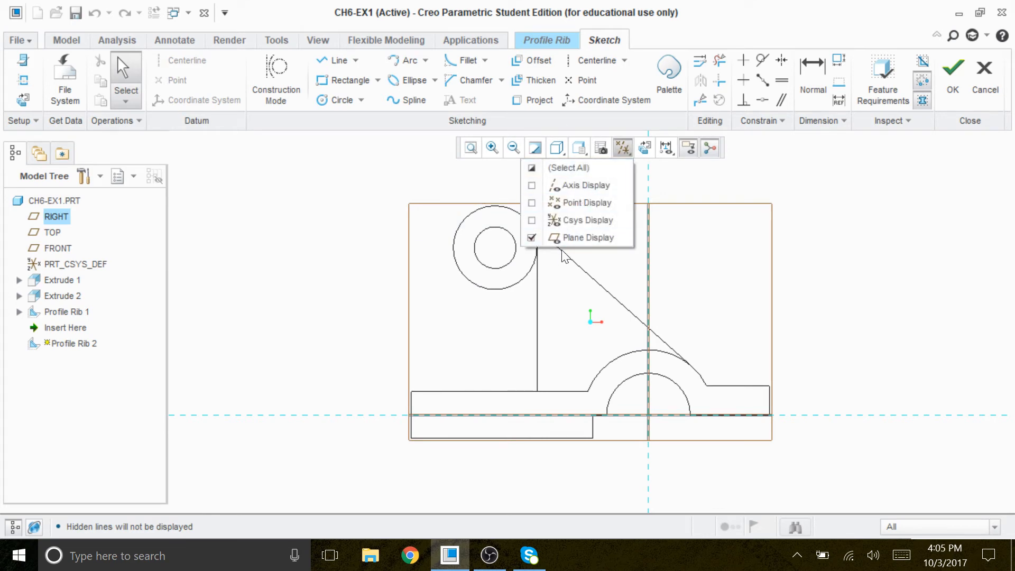
pyautogui.click(567, 236)
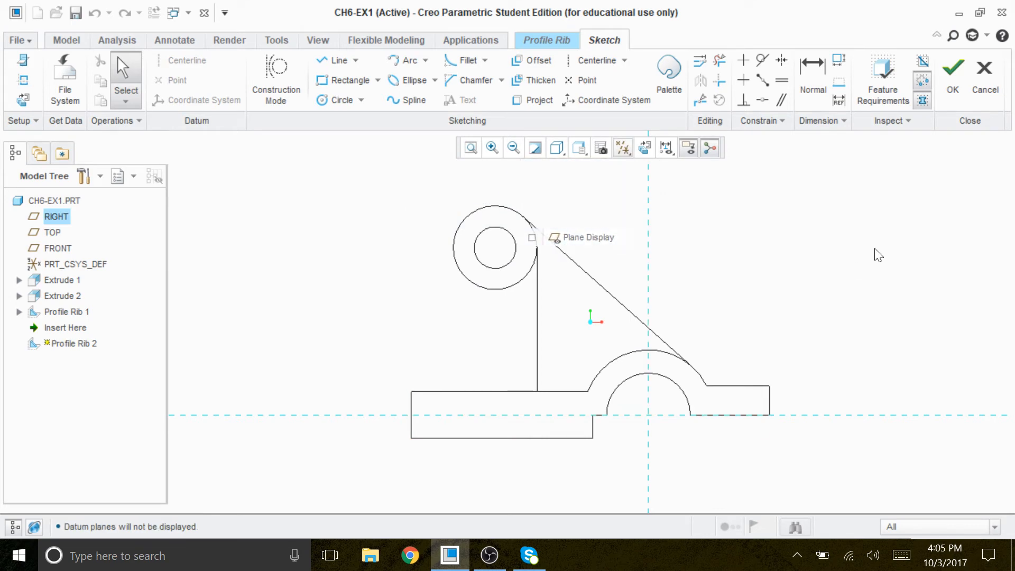
# Project the cylinder's upper outer arc and the base's long top edge, and draw a line from the base's outer corner tangent to the arc.
pyautogui.click(538, 100)
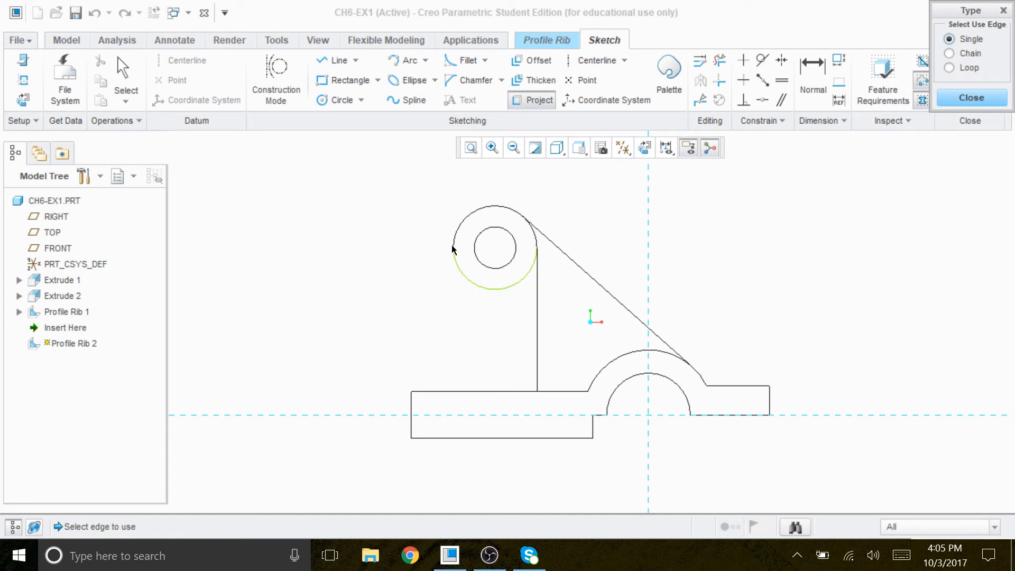
pyautogui.click(419, 393)
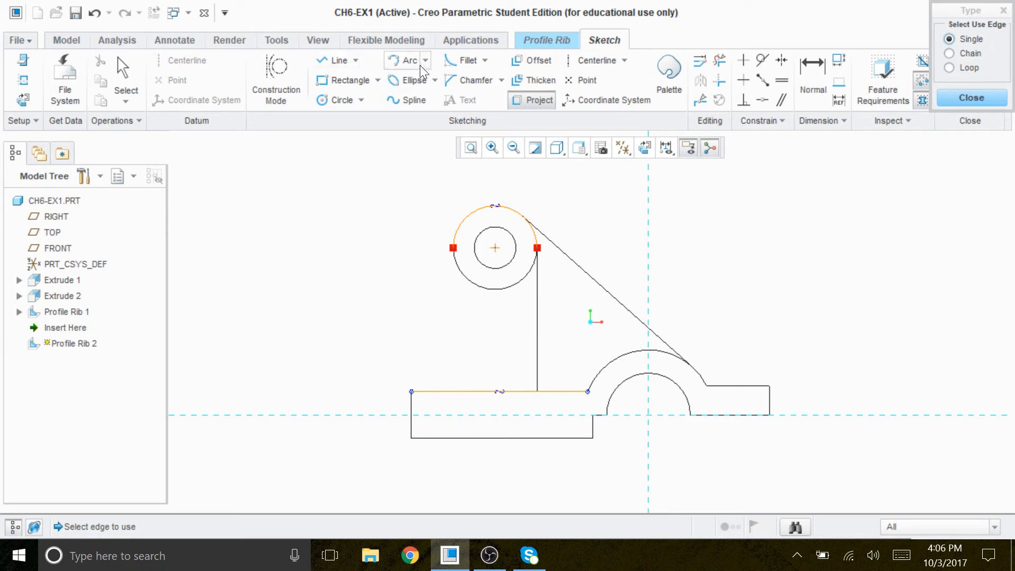
pyautogui.click(344, 62)
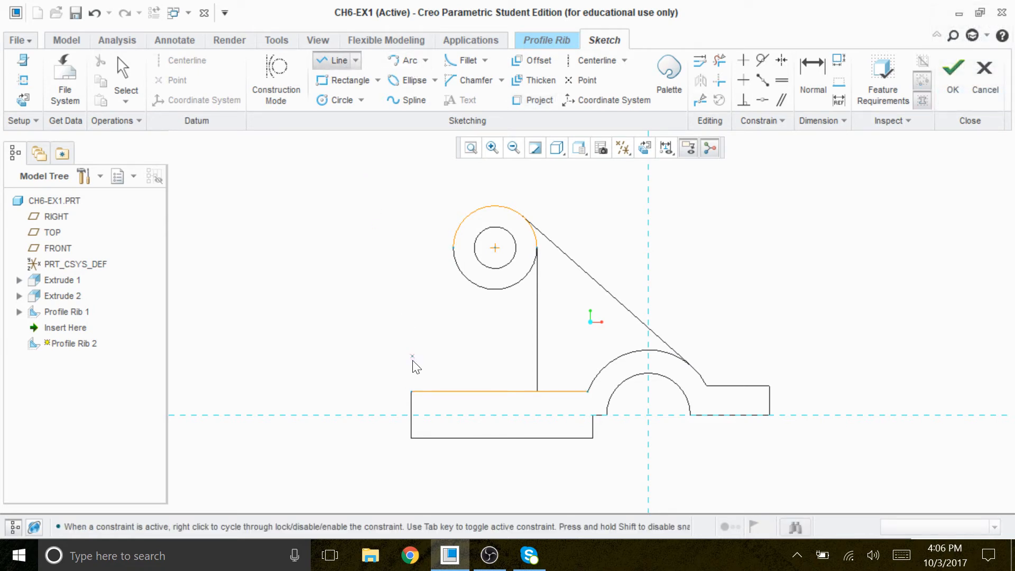
pyautogui.click(413, 392)
pyautogui.click(456, 234)
pyautogui.scroll(1, 395, 177)
pyautogui.scroll(-1, 395, 176)
pyautogui.middleClick(393, 182)
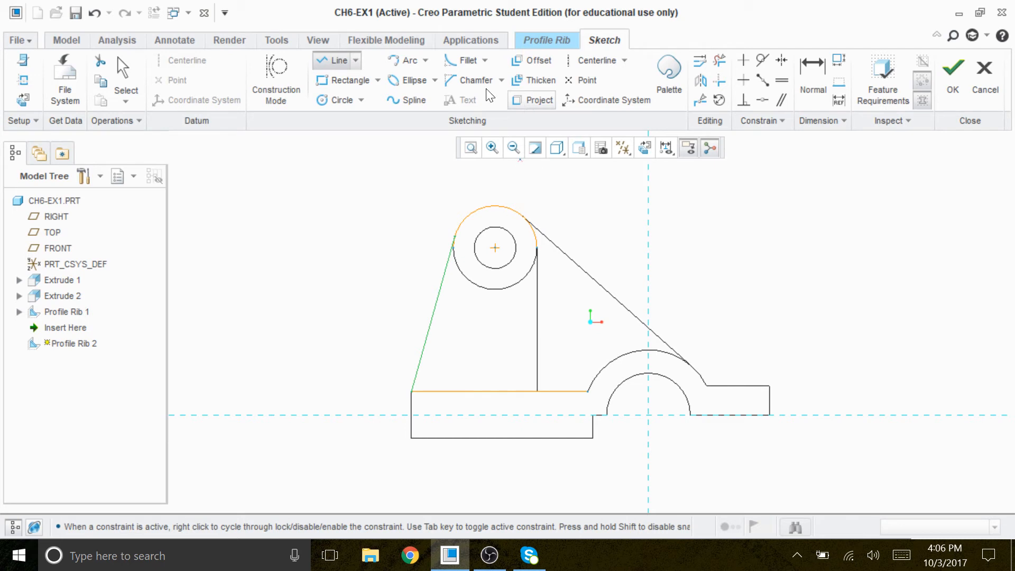
# Trim away the projected arc and the projected base edge so that only the sloped line is left in the sketch.
pyautogui.click(720, 60)
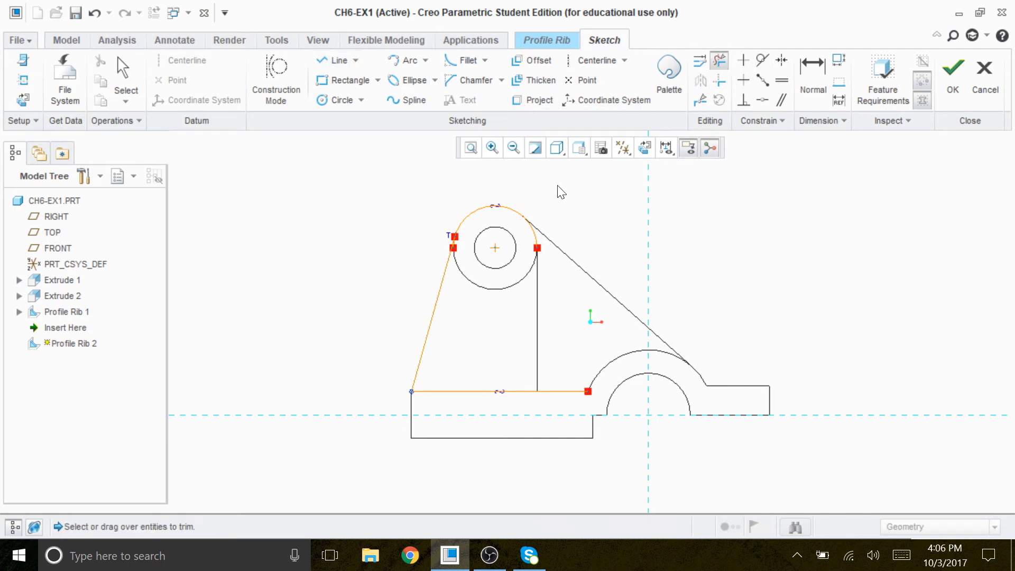
pyautogui.scroll(4, 451, 265)
pyautogui.scroll(8, 465, 233)
pyautogui.moveTo(460, 262); pyautogui.dragTo(427, 276)
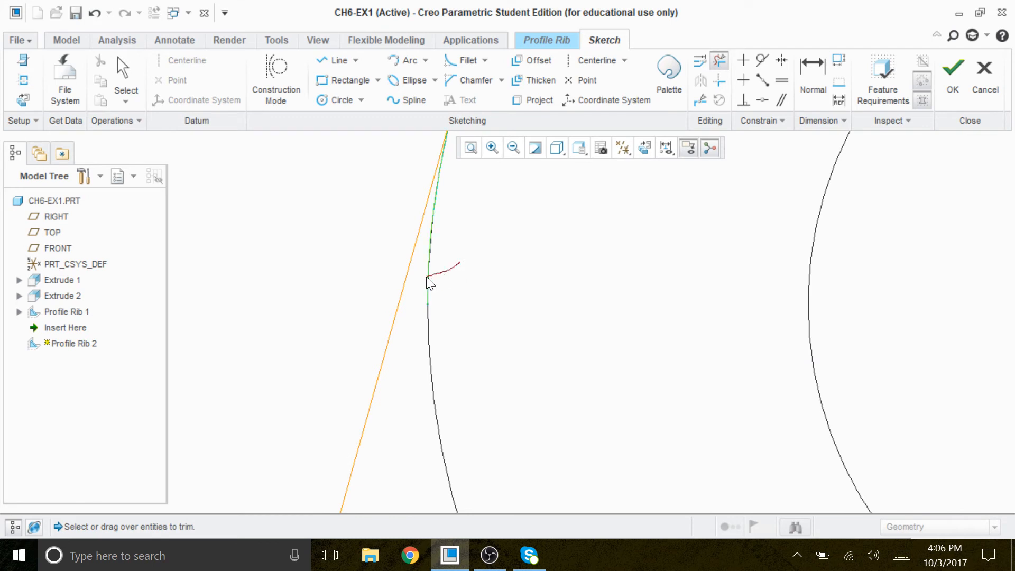
pyautogui.scroll(-9, 437, 306)
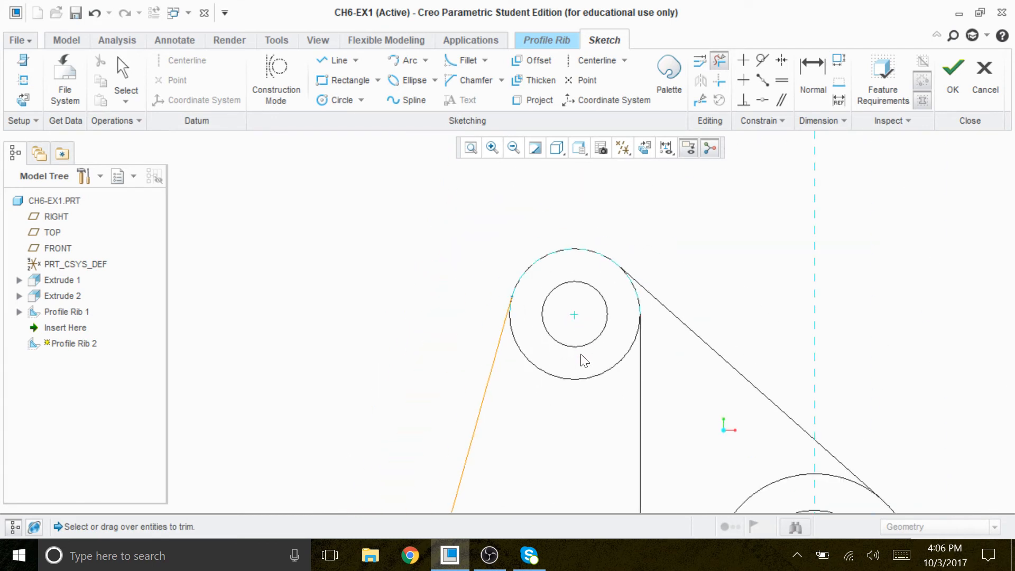
pyautogui.scroll(5, 583, 413)
pyautogui.moveTo(608, 359); pyautogui.dragTo(569, 413)
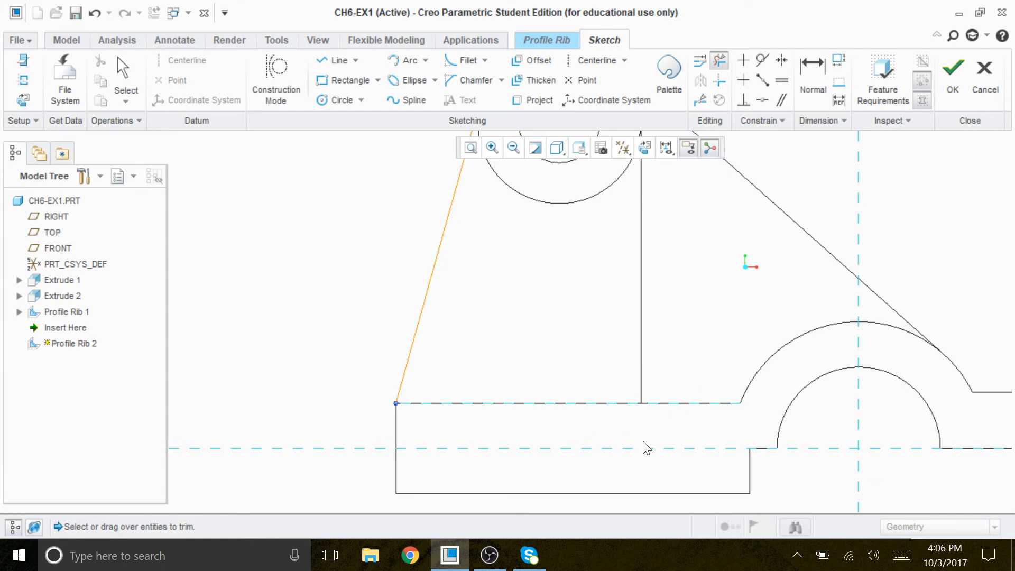
pyautogui.scroll(-3, 644, 447)
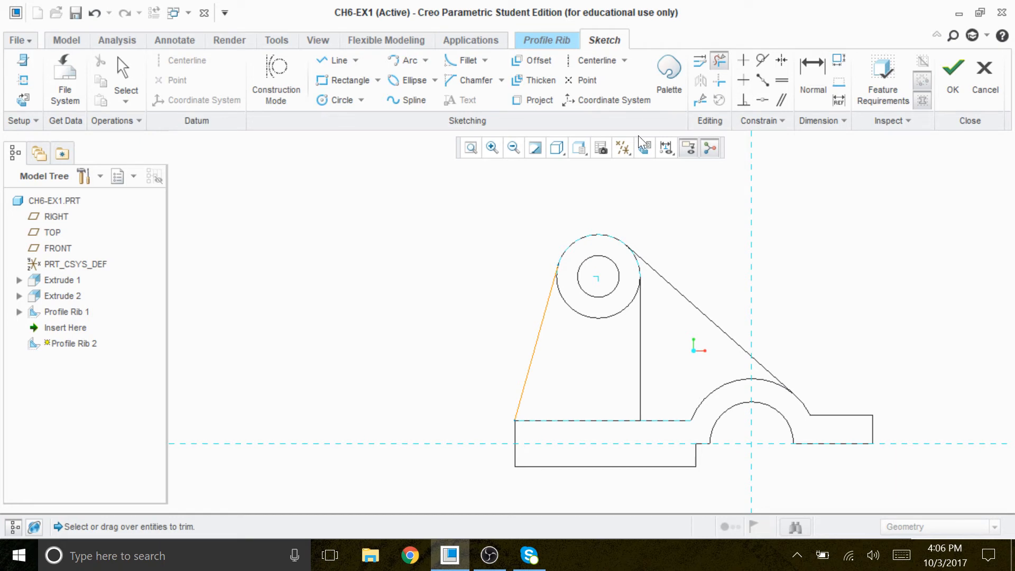
# Return the model display style to Shading.
pyautogui.click(554, 148)
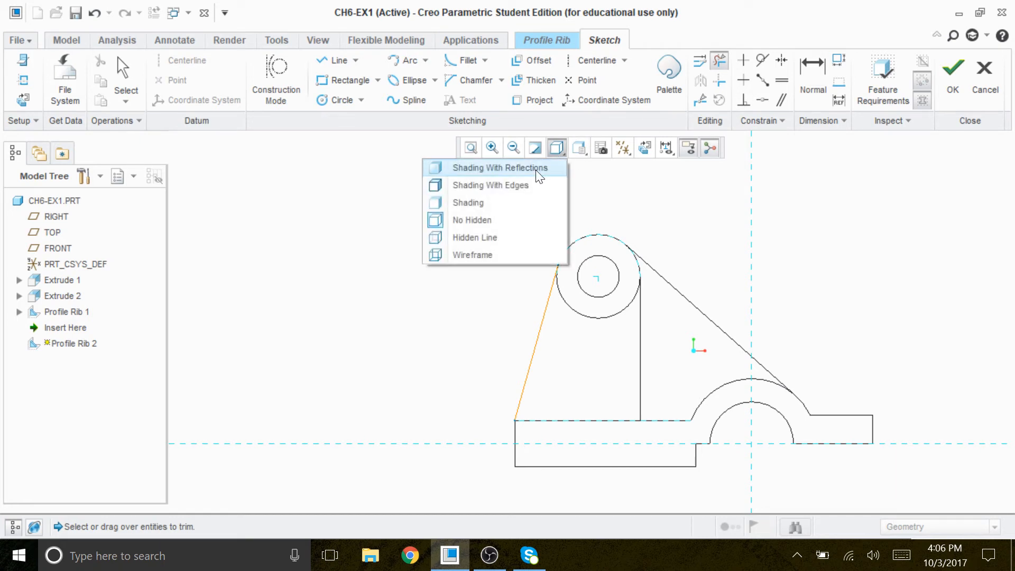
pyautogui.click(497, 203)
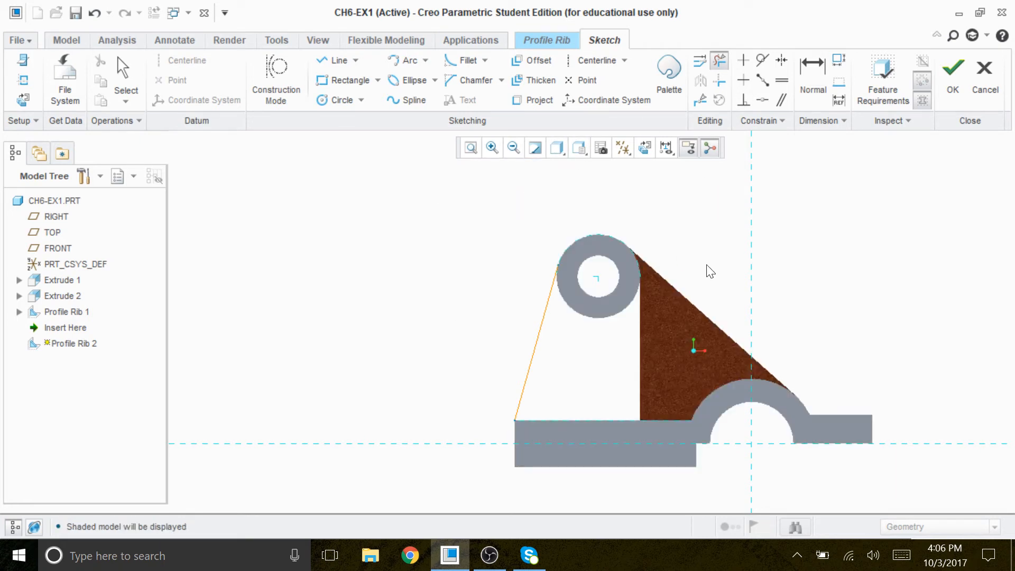
pyautogui.moveTo(716, 249)
pyautogui.mouseDown(button='middle')
pyautogui.moveTo(720, 261)
pyautogui.moveTo(751, 250)
pyautogui.moveTo(730, 263)
pyautogui.moveTo(740, 257)
pyautogui.mouseUp(button='middle')
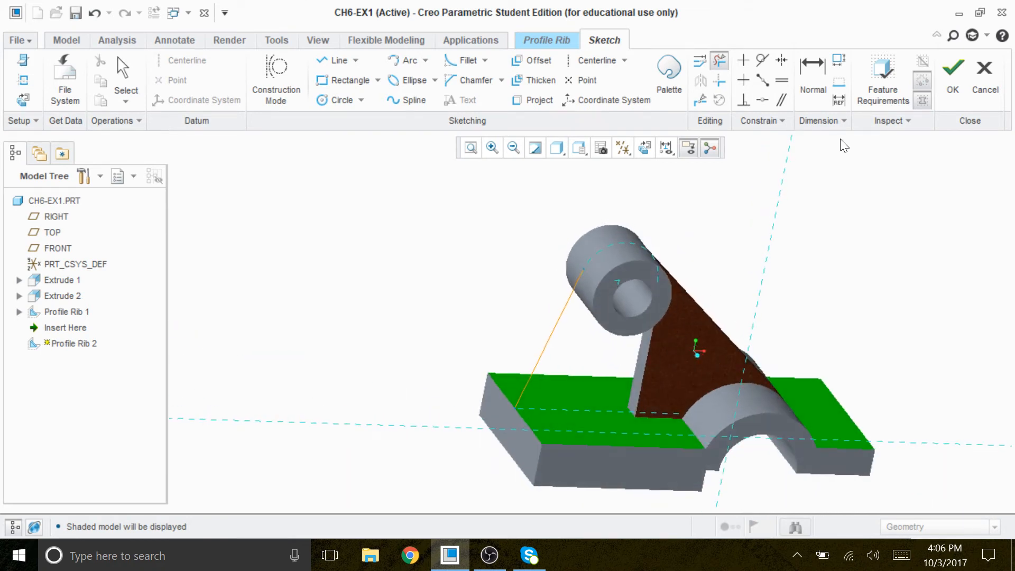
# Finish the sketch and create the second profile rib, filled toward the existing rib with a thickness of 10.
pyautogui.click(952, 72)
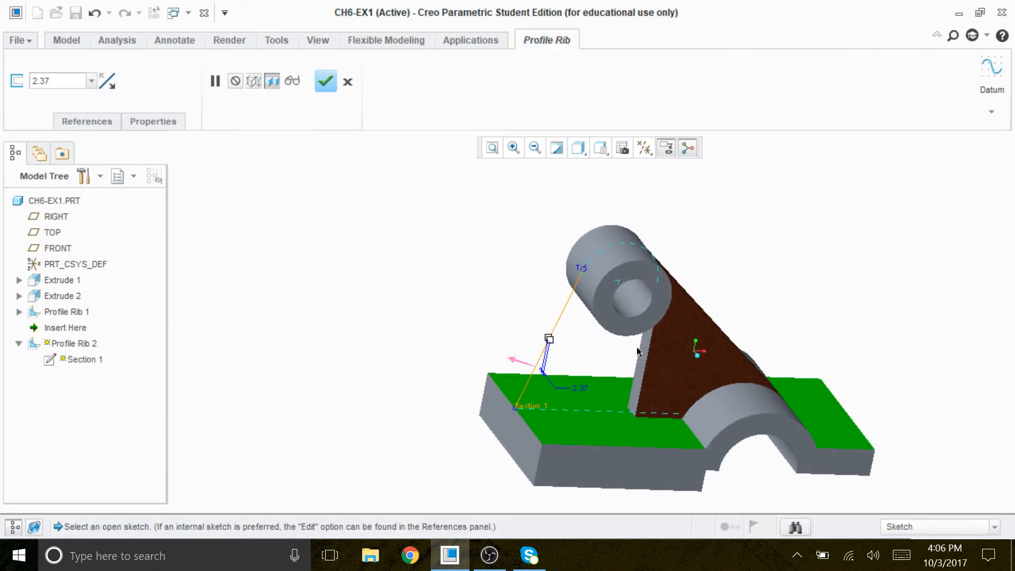
pyautogui.click(514, 359)
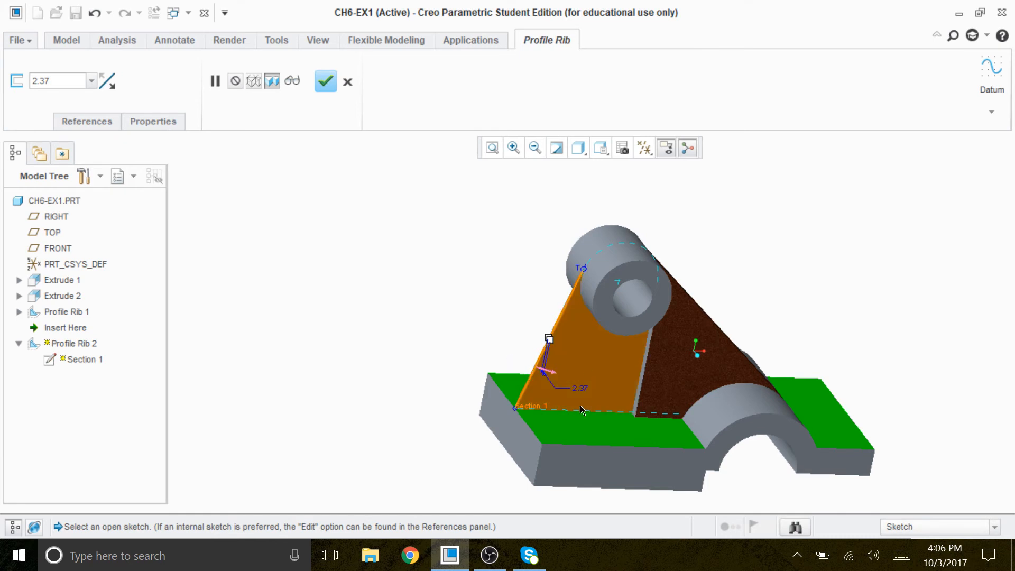
pyautogui.doubleClick(580, 388)
pyautogui.write('10')
pyautogui.press('Return')
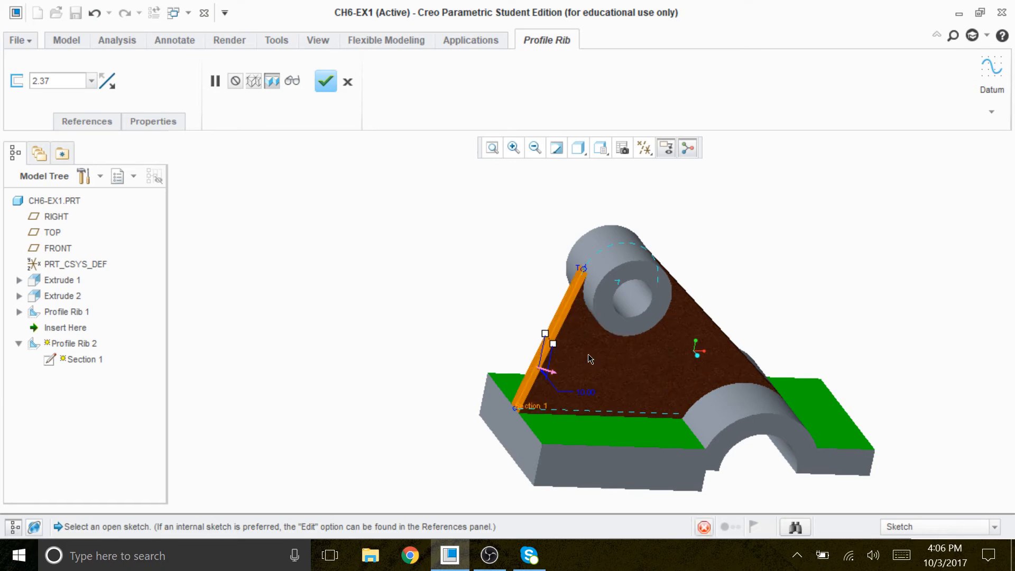
pyautogui.moveTo(807, 304); pyautogui.dragTo(837, 357, button='middle')
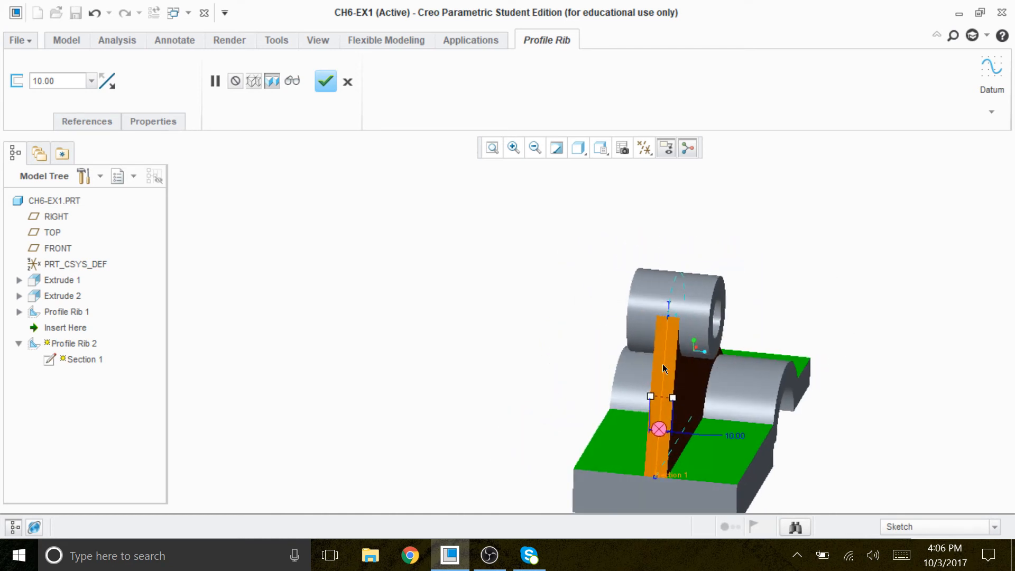
pyautogui.click(325, 82)
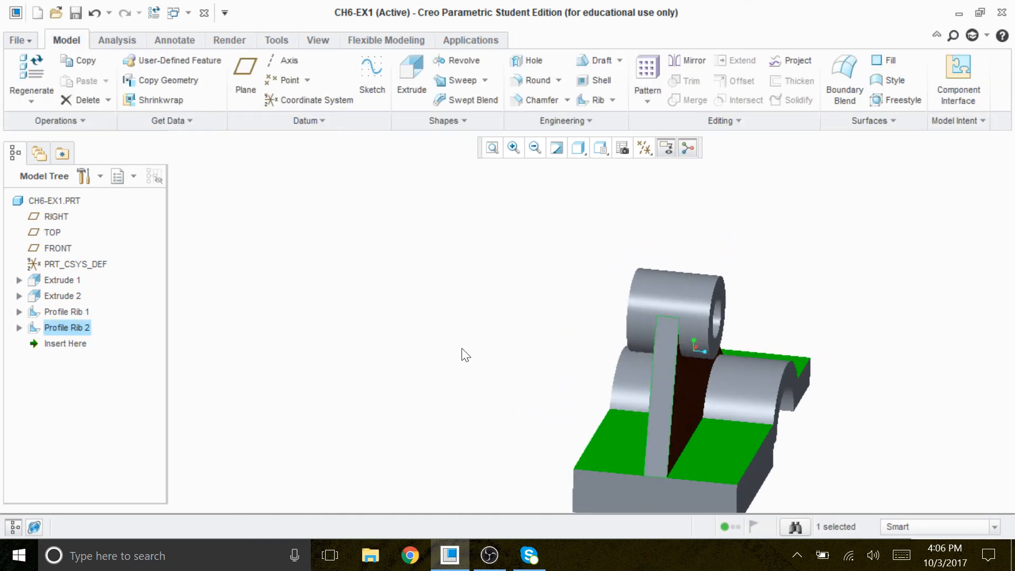
# Turn the display of the datum planes back on in the finished model.
pyautogui.moveTo(500, 331); pyautogui.dragTo(481, 324, button='middle')
pyautogui.moveTo(558, 334); pyautogui.dragTo(830, 407, button='middle')
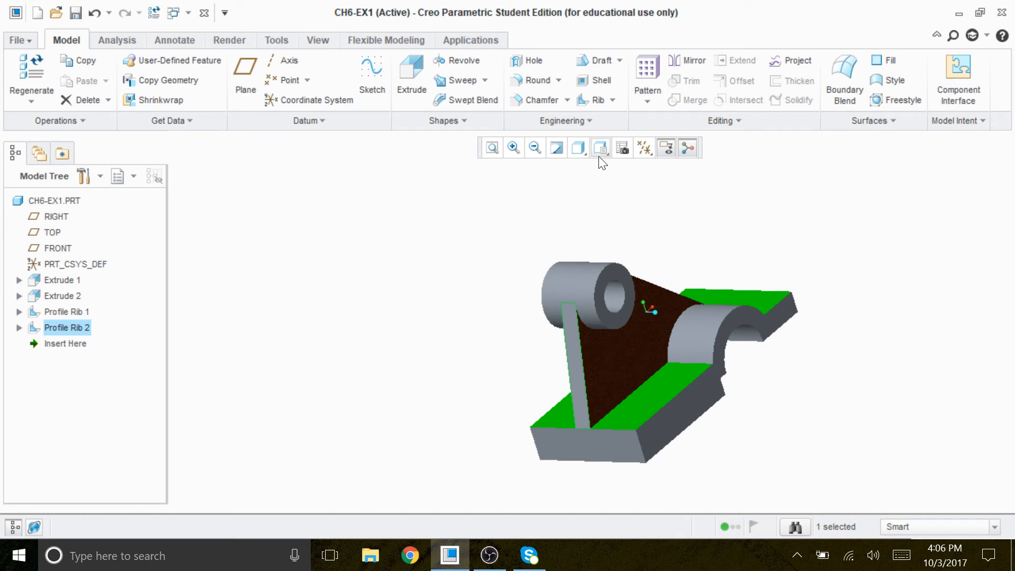
pyautogui.click(644, 148)
pyautogui.click(610, 237)
pyautogui.click(871, 351)
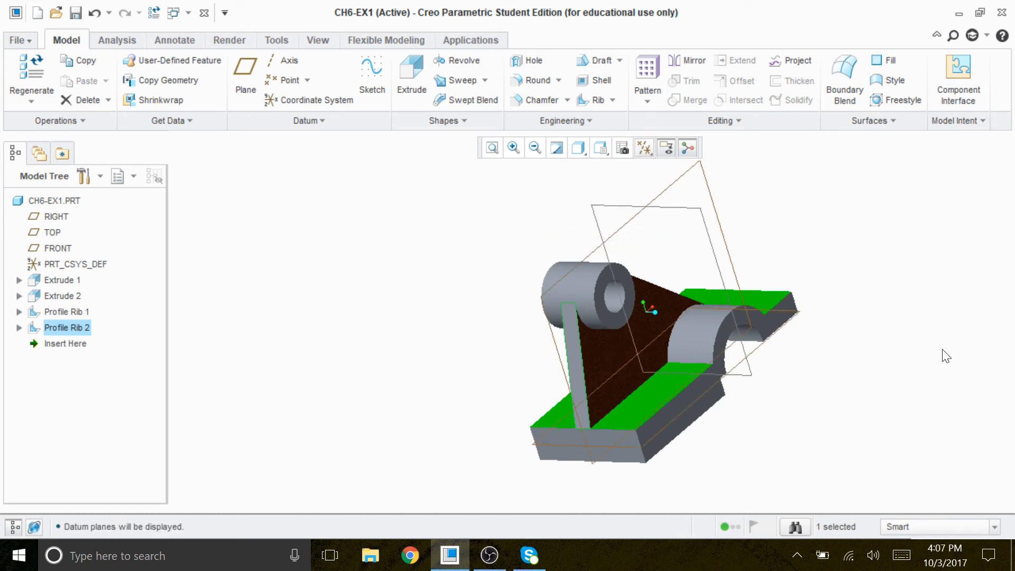
# Create a datum plane from the base's end face on the short side of the arch, with an offset translation of -118.
pyautogui.moveTo(859, 395); pyautogui.dragTo(878, 428, button='middle')
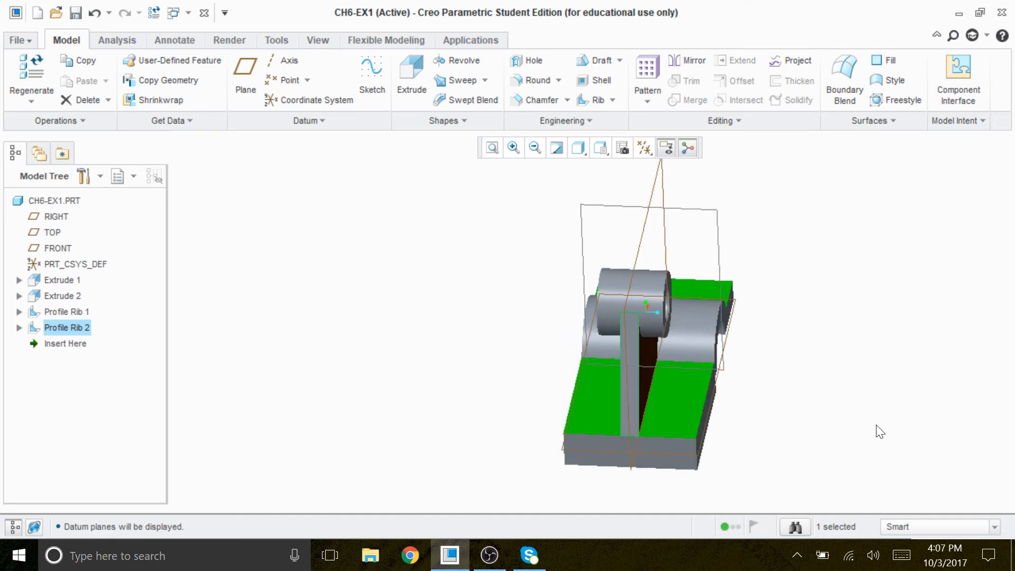
pyautogui.click(771, 328)
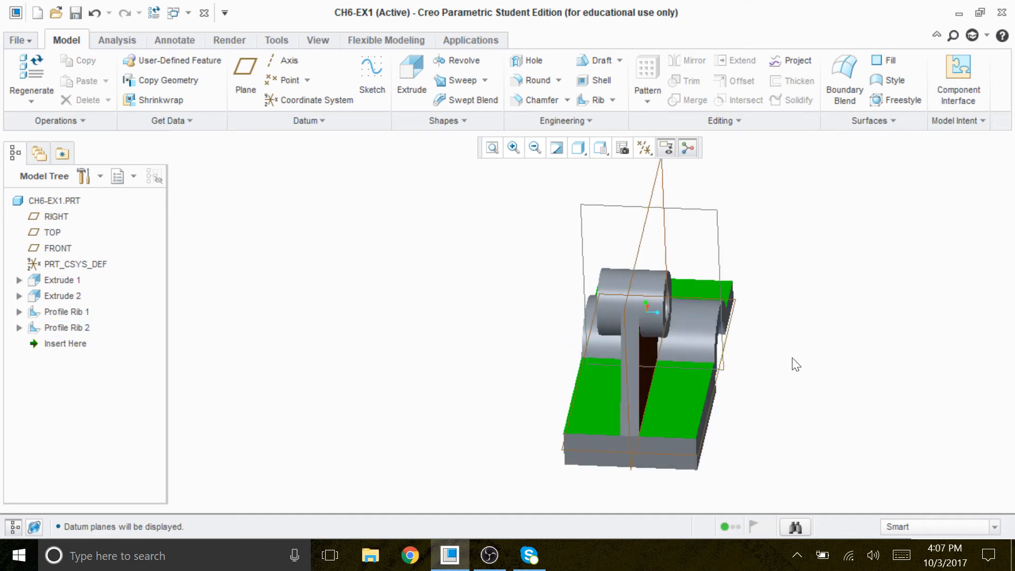
pyautogui.moveTo(850, 423); pyautogui.dragTo(750, 417, button='middle')
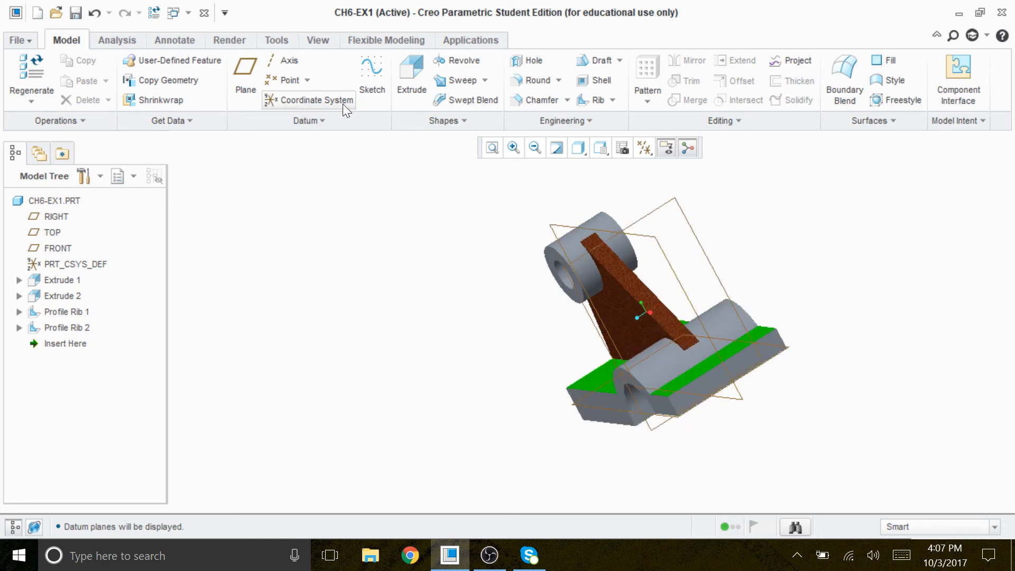
pyautogui.click(248, 68)
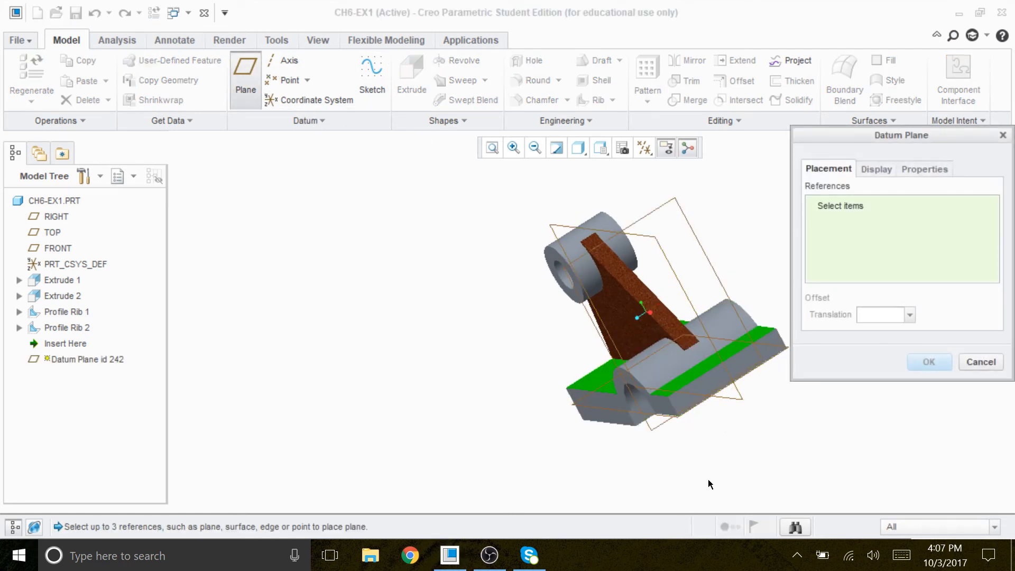
pyautogui.click(714, 386)
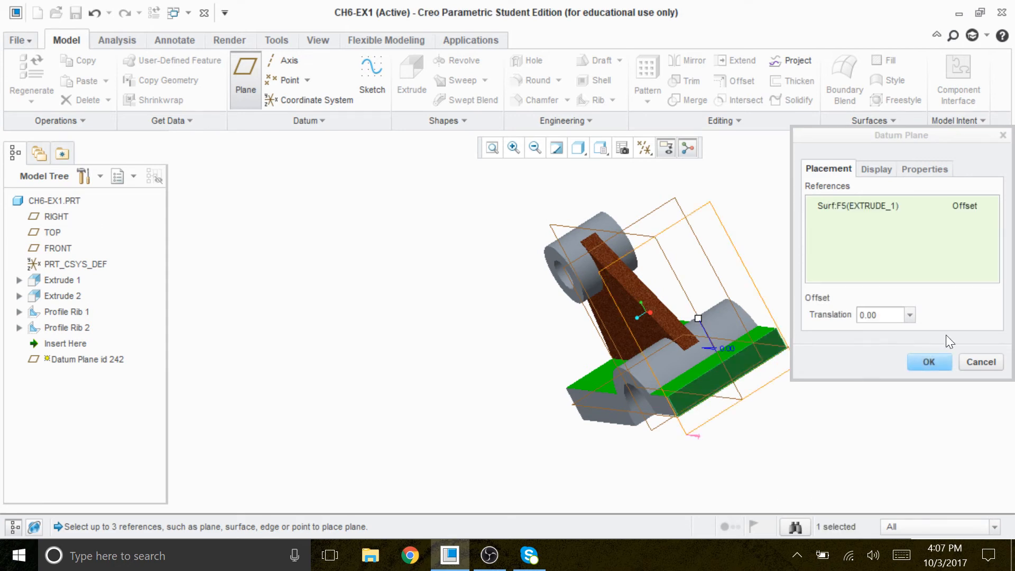
pyautogui.scroll(-3, 725, 441)
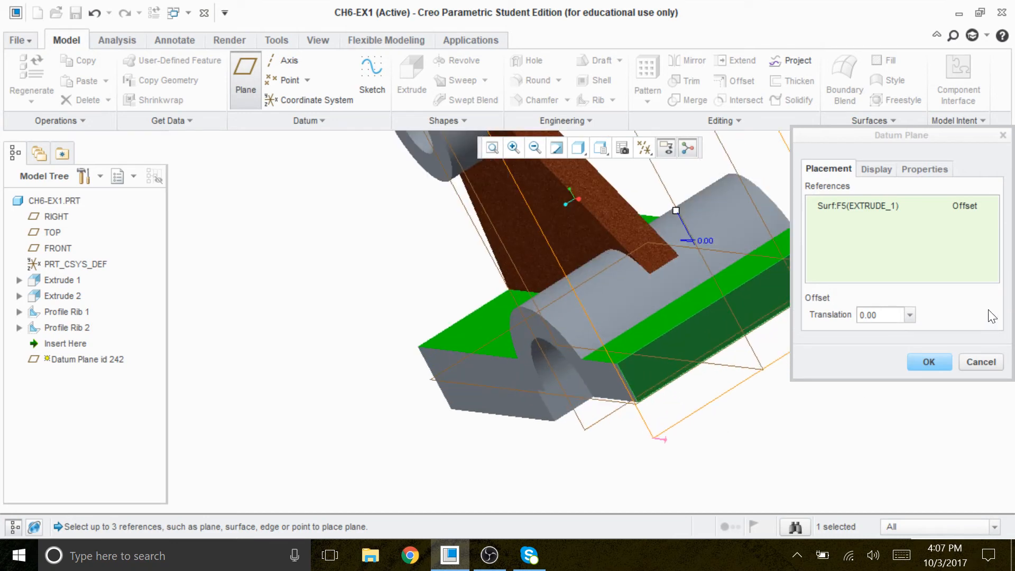
pyautogui.click(879, 315)
pyautogui.moveTo(878, 315); pyautogui.dragTo(844, 315)
pyautogui.write('-118')
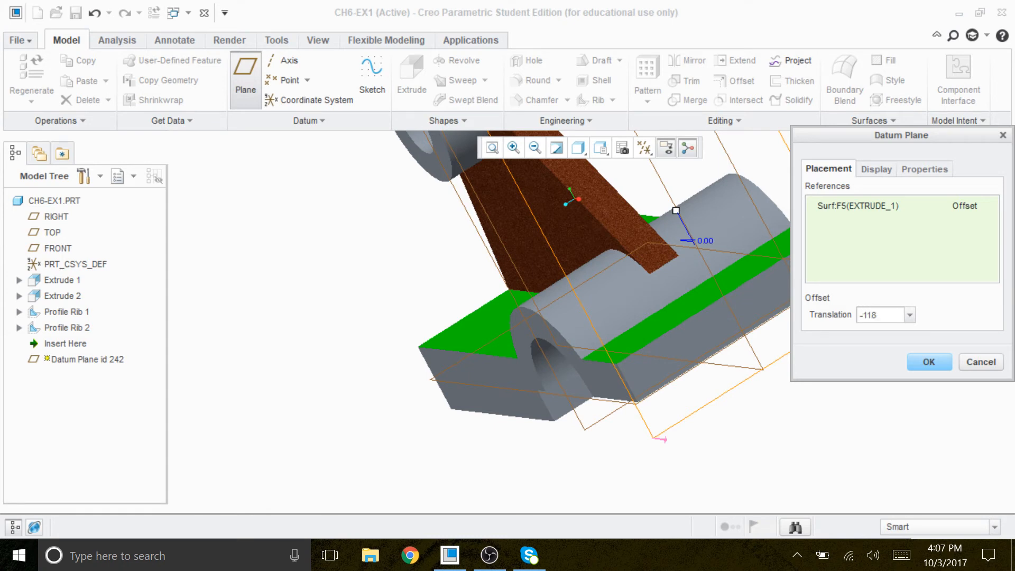
pyautogui.press('Return')
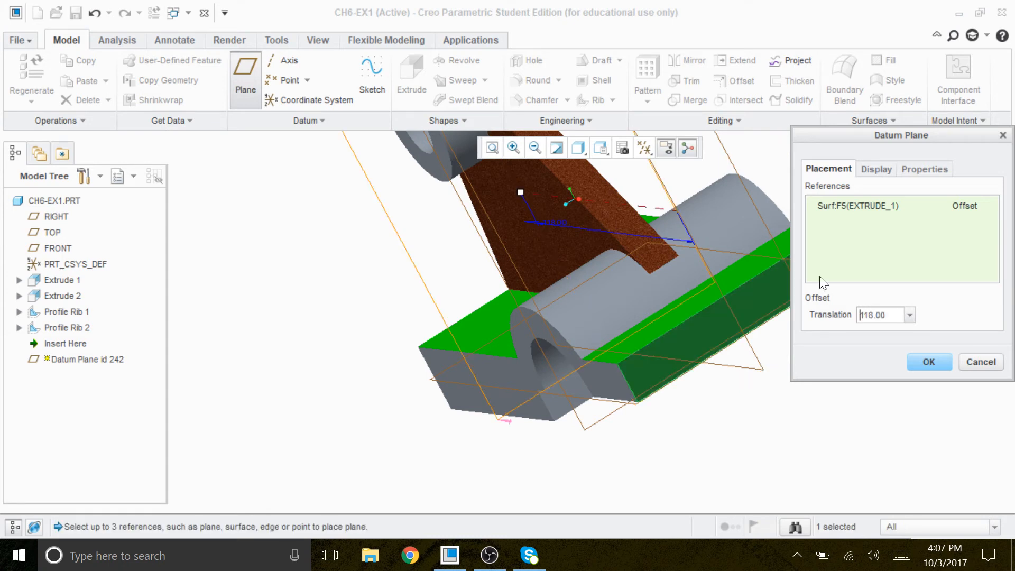
pyautogui.click(929, 362)
pyautogui.scroll(-3, 793, 426)
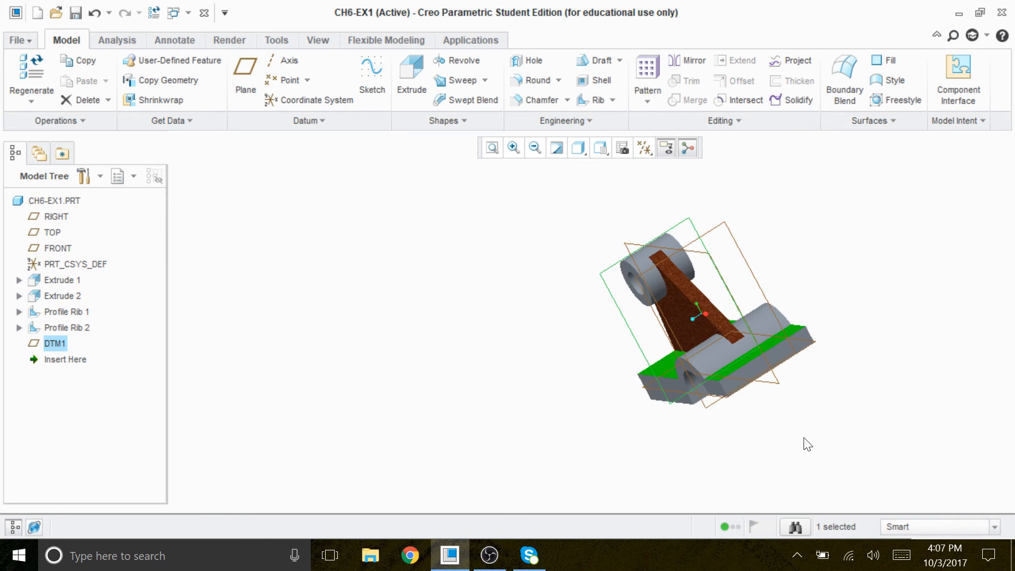
# Start an extrude with an internal sketch on the new offset datum plane.
pyautogui.moveTo(808, 445); pyautogui.dragTo(936, 423, button='middle')
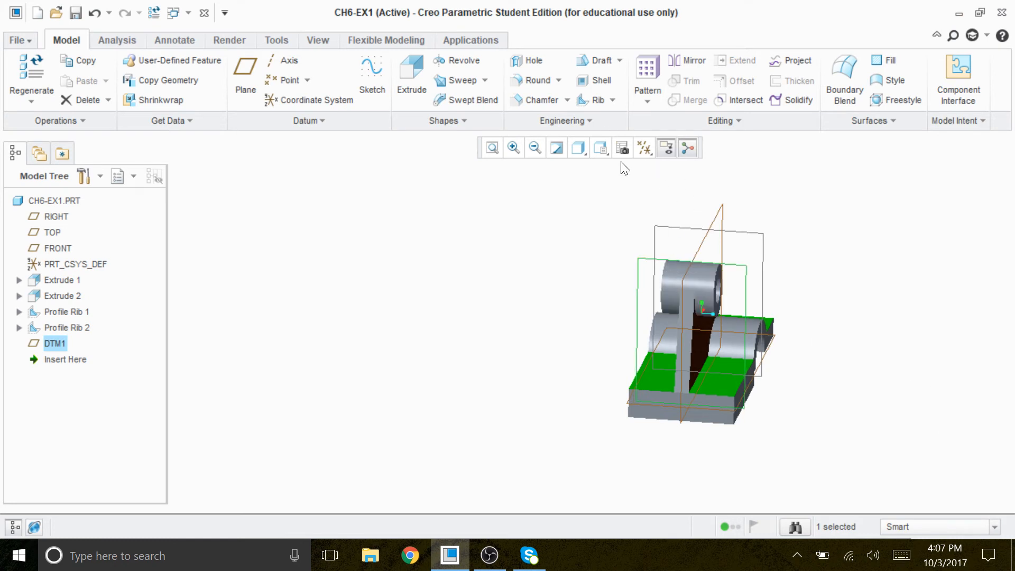
pyautogui.click(411, 76)
pyautogui.click(644, 149)
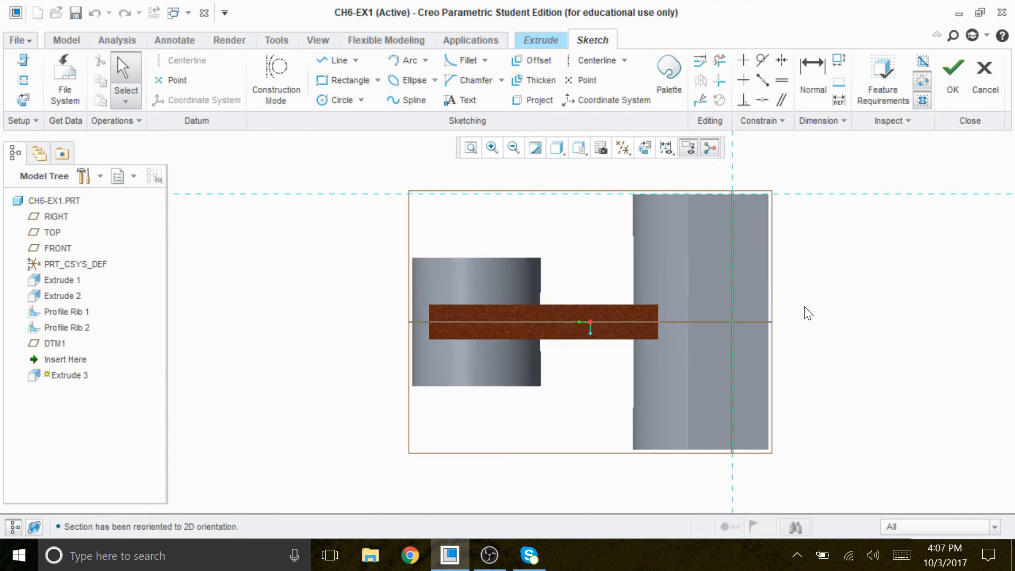
pyautogui.moveTo(808, 312)
pyautogui.mouseDown(button='middle')
pyautogui.moveTo(904, 298)
pyautogui.moveTo(789, 227)
pyautogui.mouseUp(button='middle')
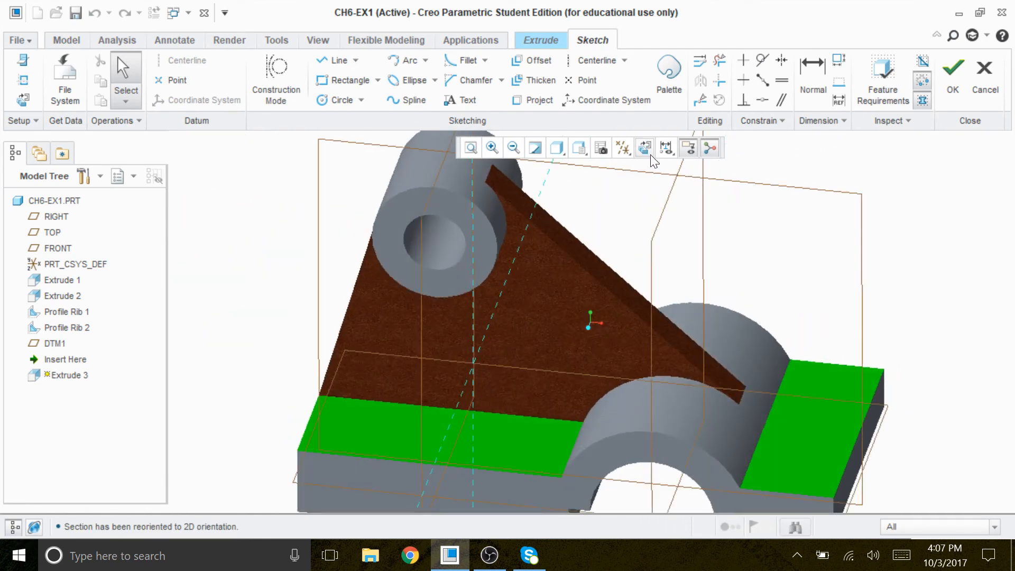
# Discard the open sketch and cancel the unfinished extrude on the offset datum plane.
pyautogui.click(985, 77)
pyautogui.click(553, 296)
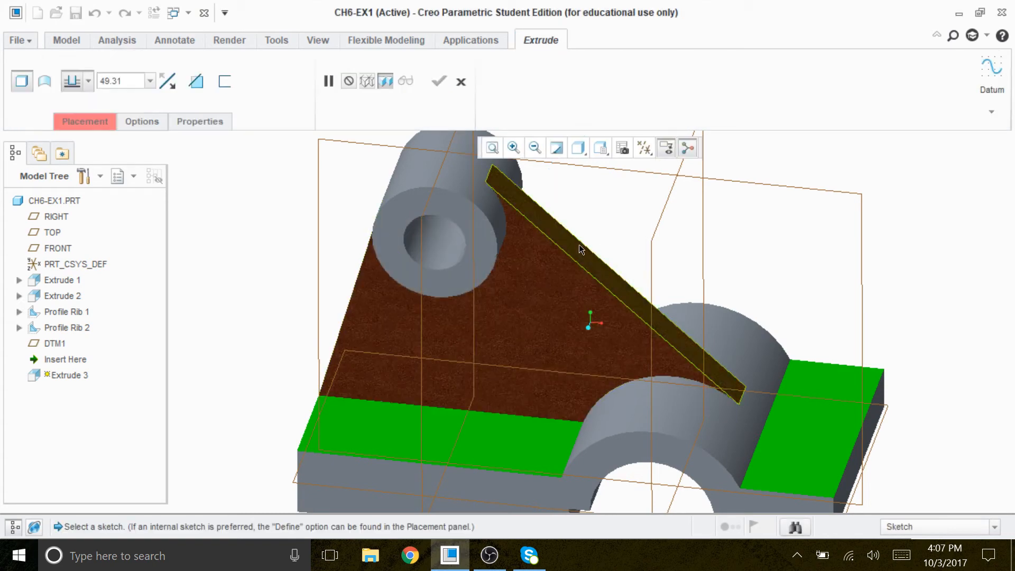
pyautogui.click(461, 82)
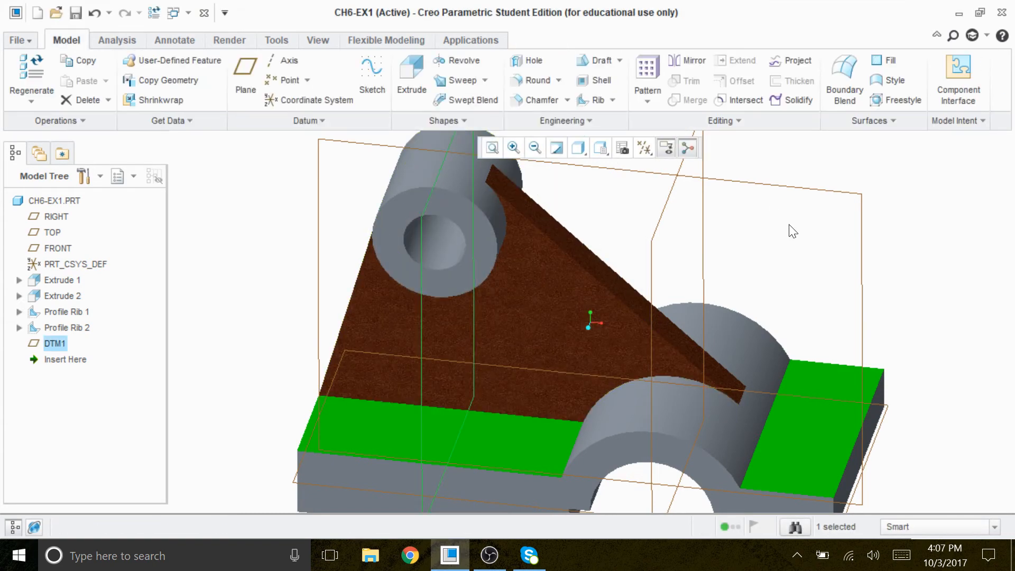
pyautogui.click(791, 229)
# Start a new extrude with an internal sketch on the offset datum plane, using an Extrude 1 surface as the Top orientation reference.
pyautogui.moveTo(848, 386); pyautogui.dragTo(930, 385, button='middle')
pyautogui.scroll(3, 931, 383)
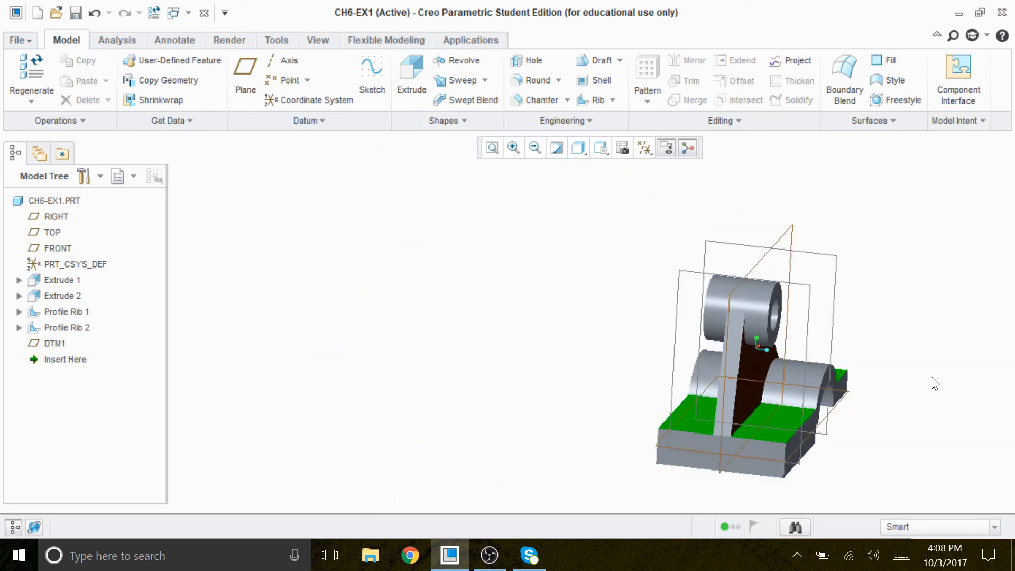
pyautogui.scroll(-1, 930, 381)
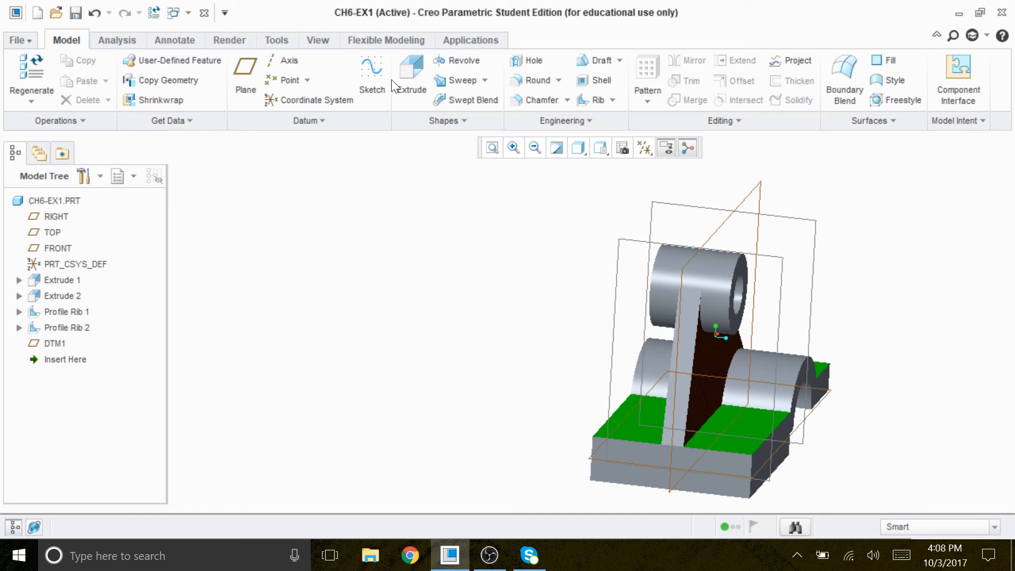
pyautogui.click(412, 79)
pyautogui.click(104, 121)
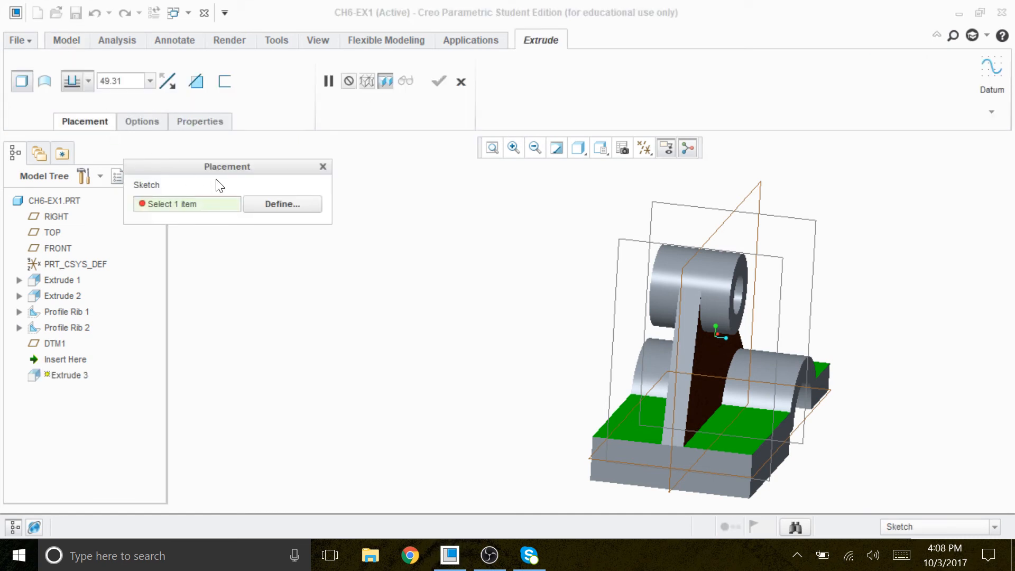
pyautogui.click(288, 205)
pyautogui.scroll(2, 393, 264)
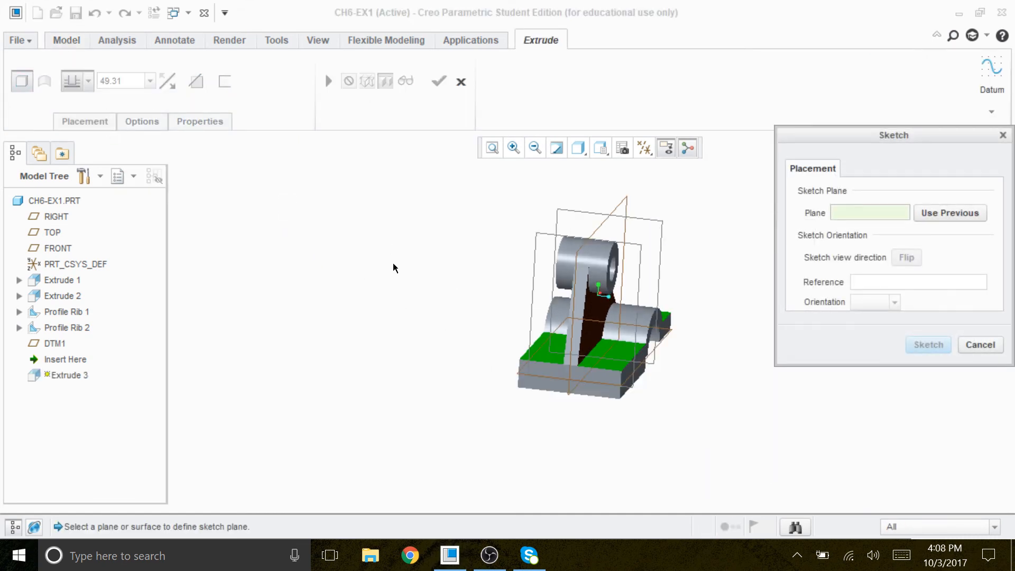
pyautogui.scroll(-1, 716, 407)
pyautogui.scroll(-1, 717, 338)
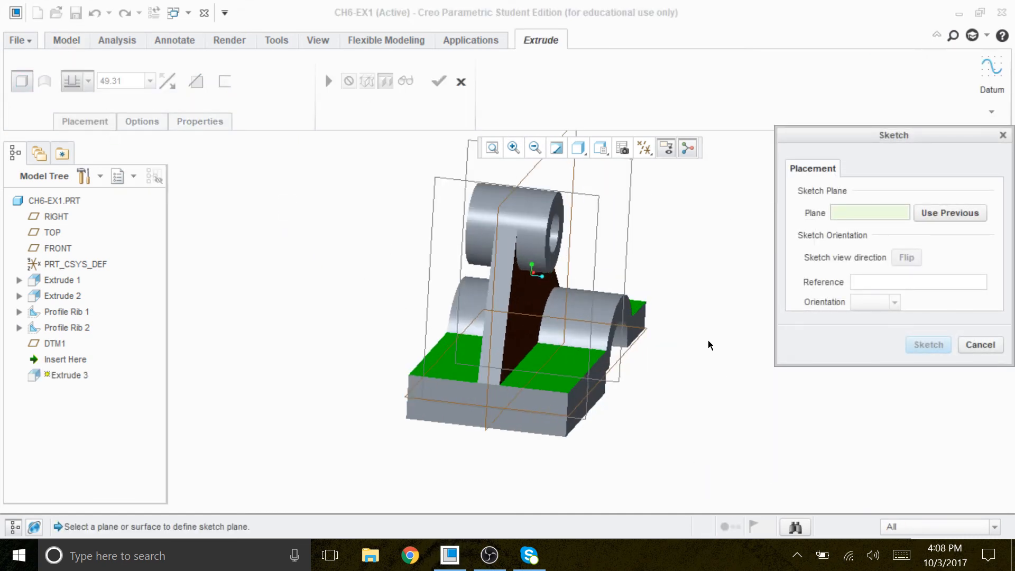
pyautogui.click(442, 182)
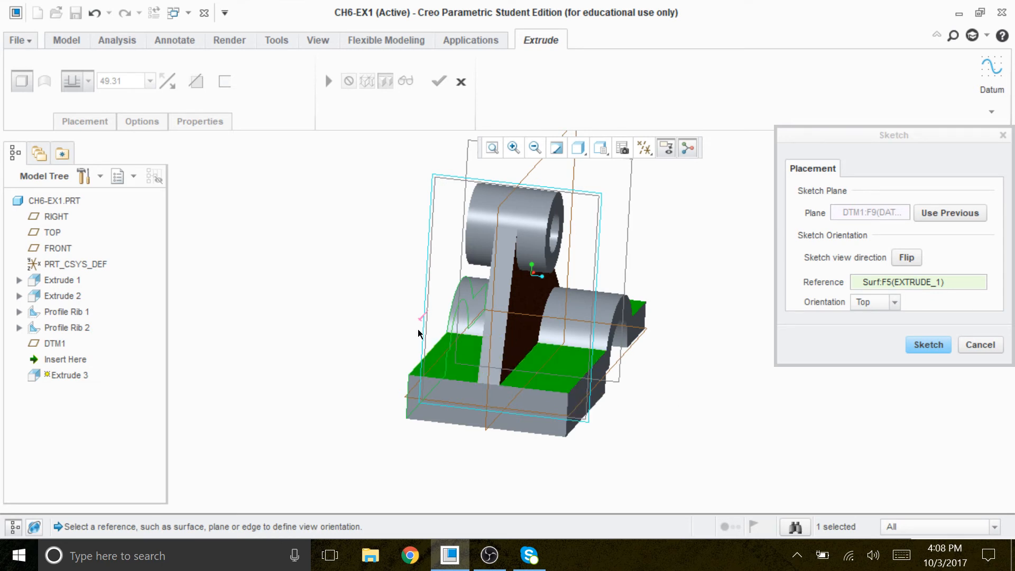
pyautogui.scroll(-3, 418, 318)
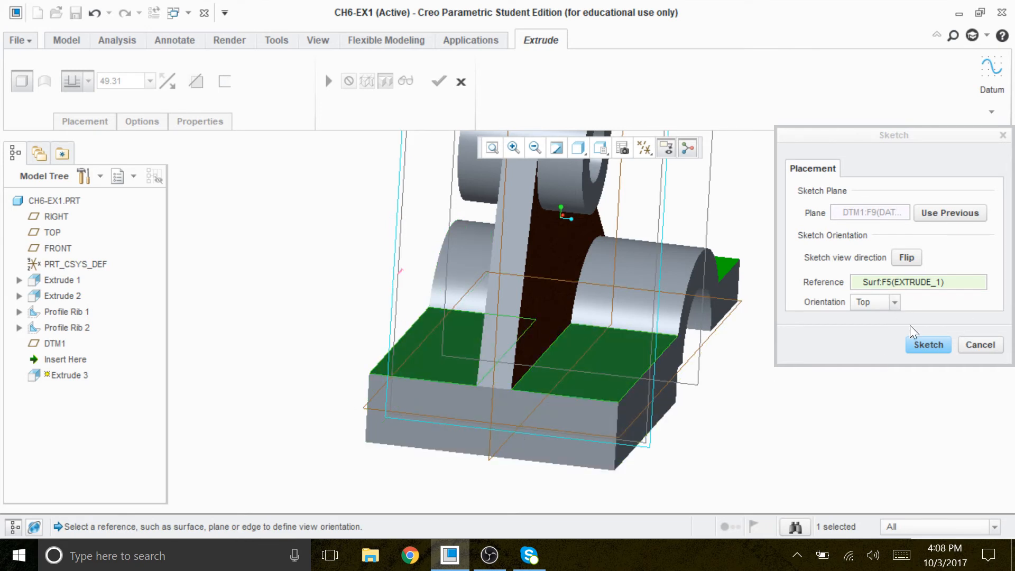
pyautogui.click(926, 345)
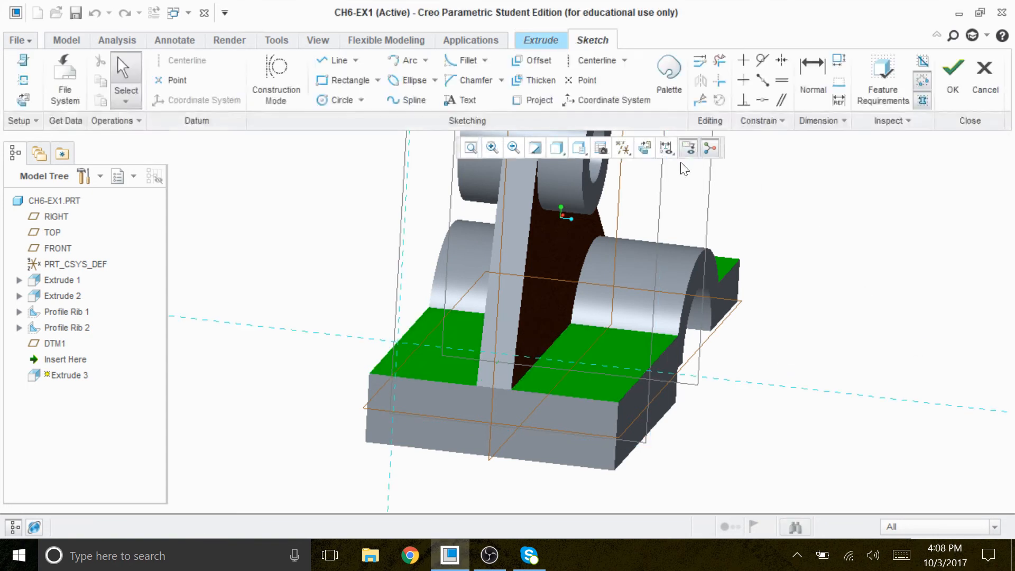
# Orient the sketch plane parallel to the screen and set the model display style to No Hidden.
pyautogui.click(646, 149)
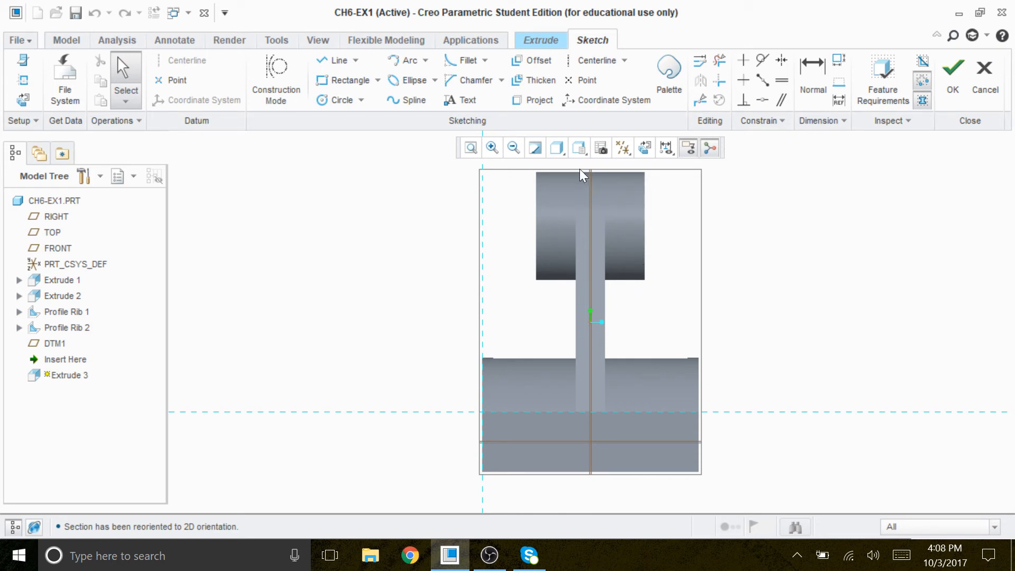
pyautogui.click(564, 151)
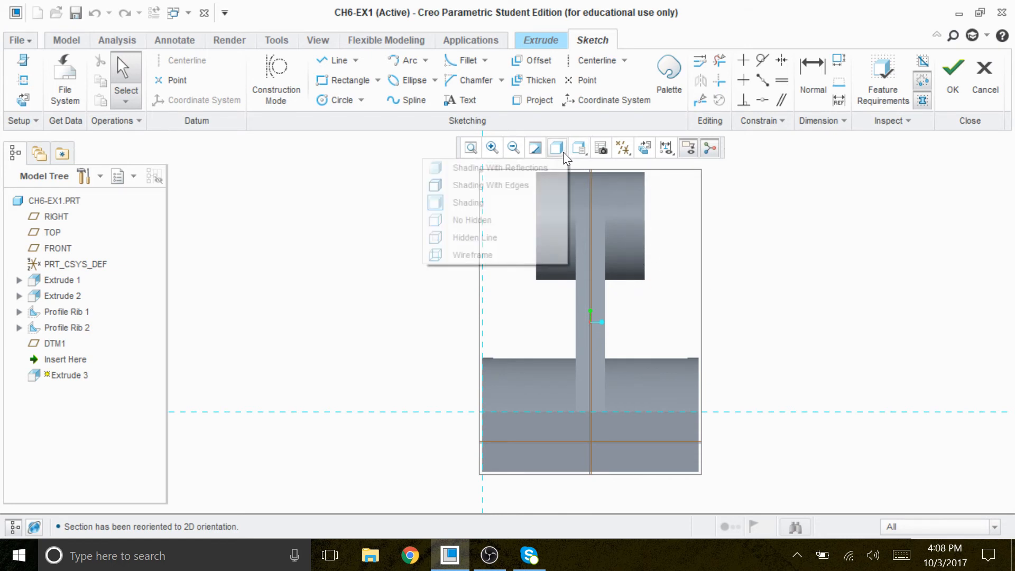
pyautogui.click(482, 219)
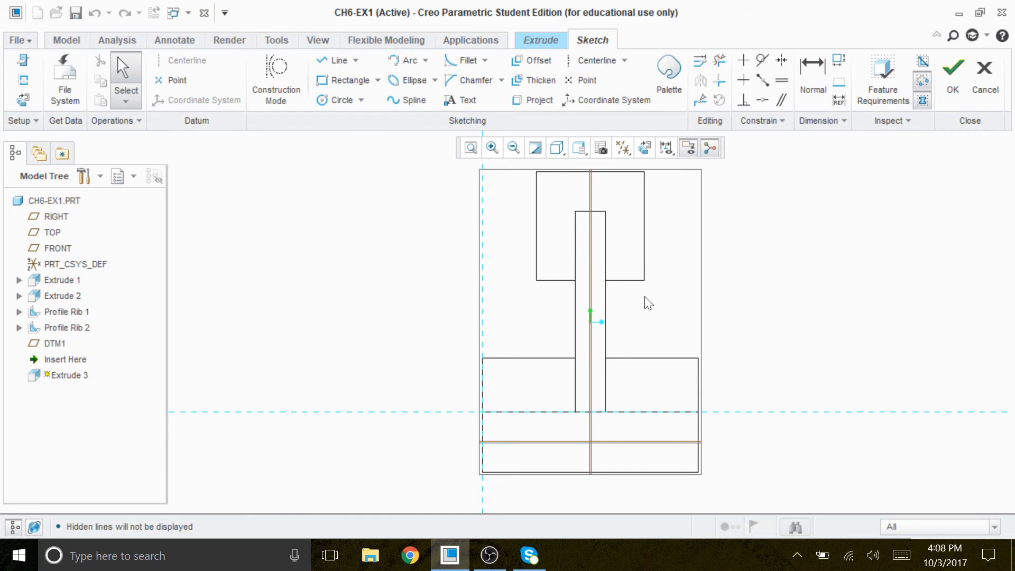
# Project the lower half of the cylinder's side edge into the sketch and restore the 2D sketch orientation.
pyautogui.click(535, 102)
pyautogui.click(644, 239)
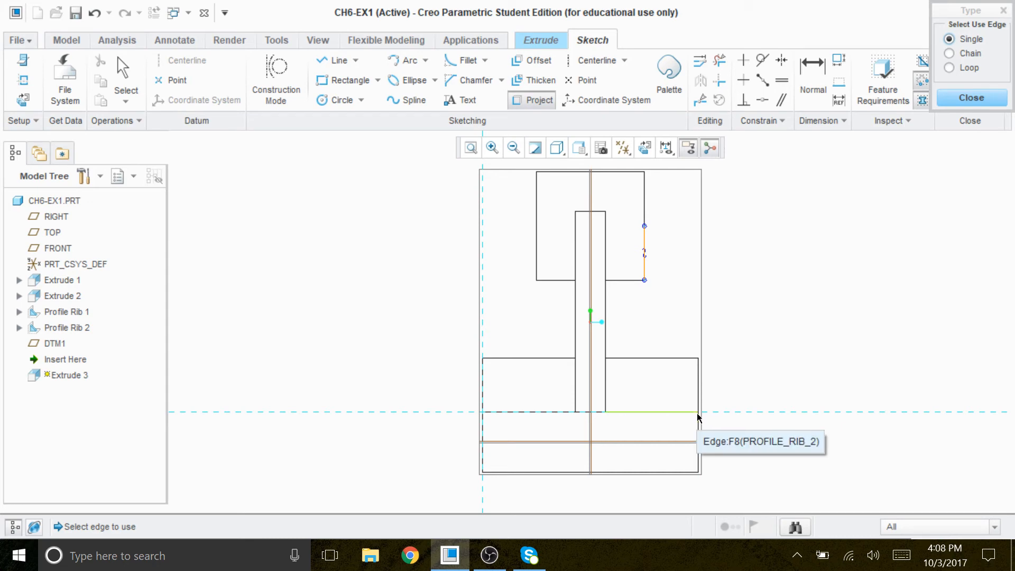
pyautogui.moveTo(777, 420)
pyautogui.mouseDown(button='middle')
pyautogui.moveTo(763, 421)
pyautogui.moveTo(825, 426)
pyautogui.moveTo(646, 471)
pyautogui.mouseUp(button='middle')
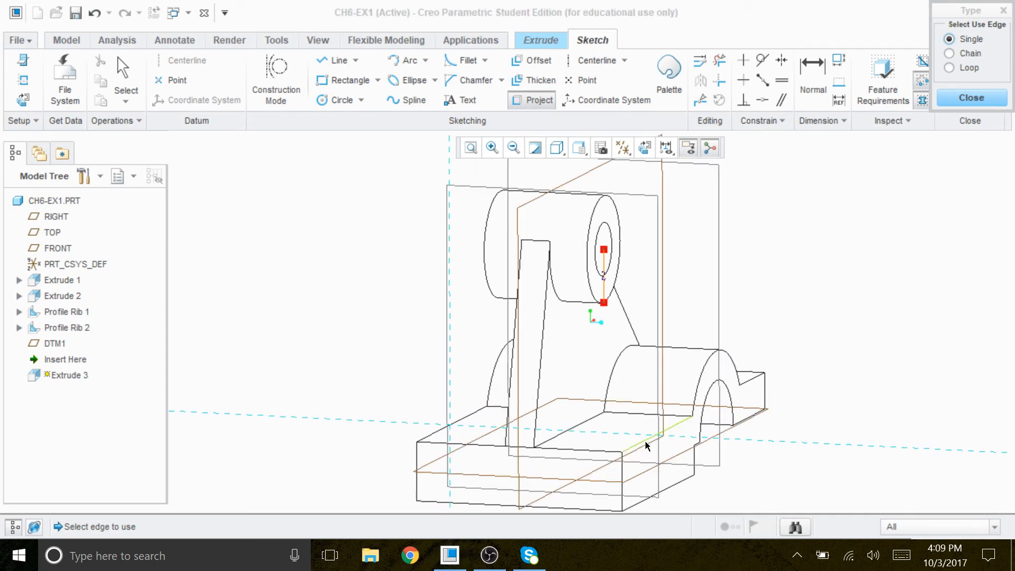
pyautogui.click(645, 147)
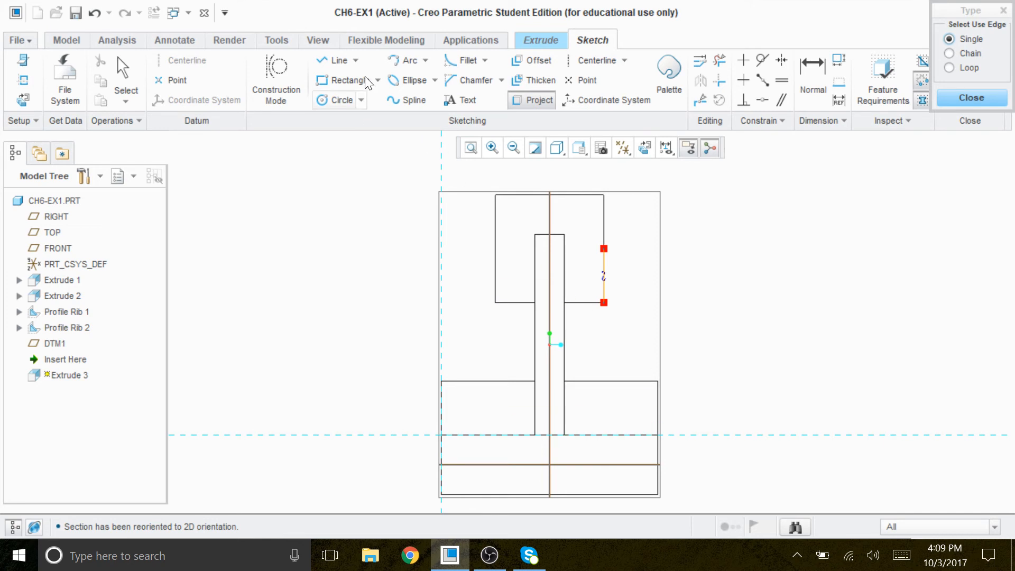
# Draw a vertical line downward from the cylinder's lower corner and set its length to 10.
pyautogui.click(340, 61)
pyautogui.click(604, 302)
pyautogui.click(604, 351)
pyautogui.middleClick(641, 317)
pyautogui.middleClick(643, 321)
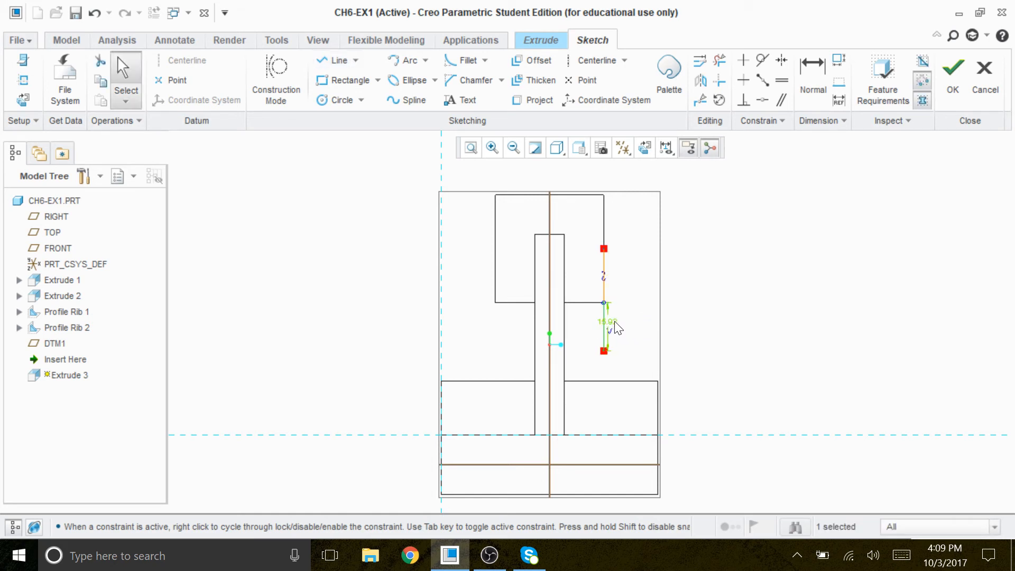
pyautogui.moveTo(673, 325); pyautogui.dragTo(682, 336)
pyautogui.doubleClick(683, 327)
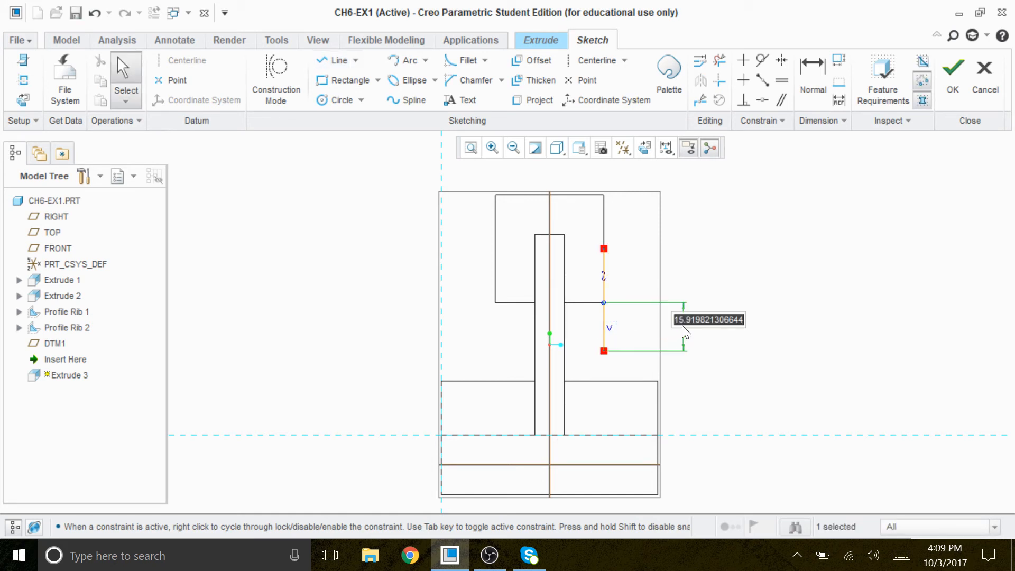
pyautogui.press('BackSpace')
pyautogui.write('10')
pyautogui.press('Return')
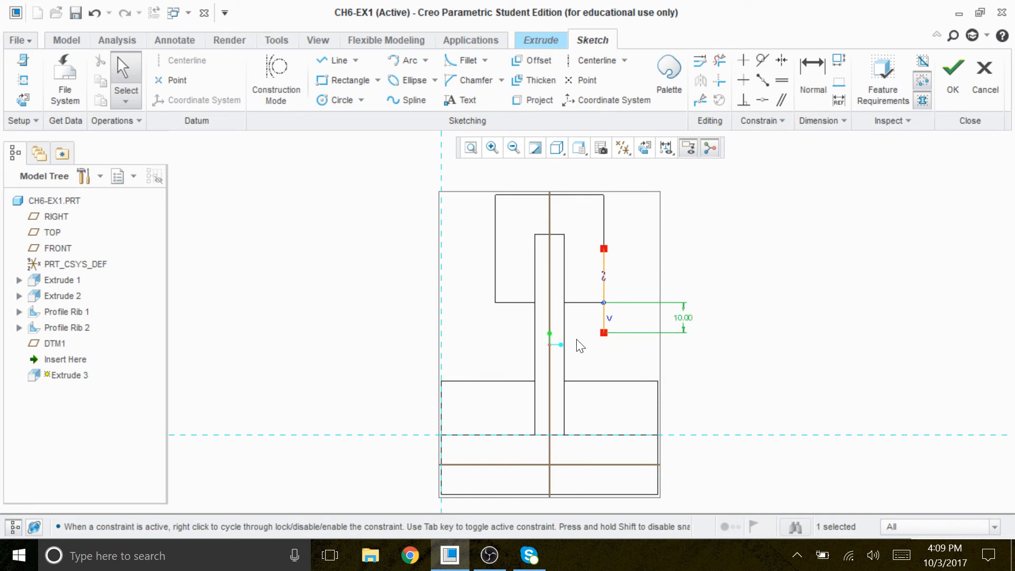
pyautogui.click(344, 62)
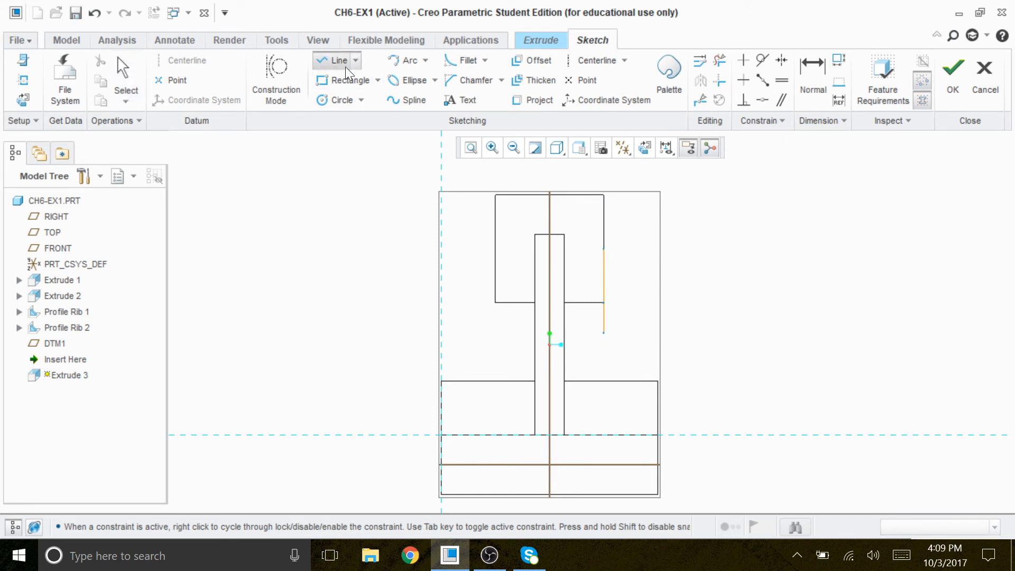
pyautogui.click(605, 334)
pyautogui.middleClick(751, 275)
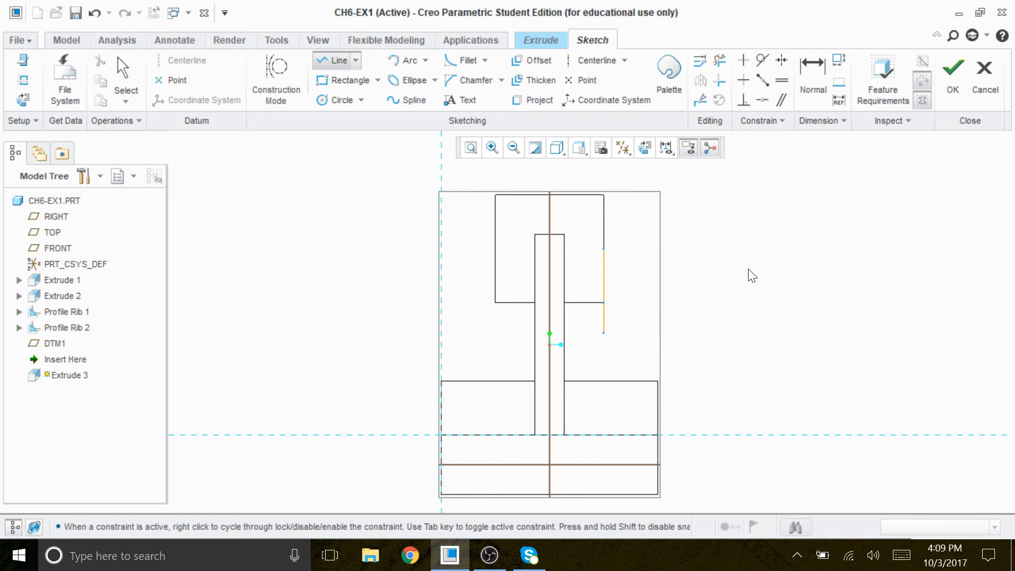
# Project the base's upper edge between the rib and the outer corner, and trim away the projected cylinder edge.
pyautogui.click(533, 100)
pyautogui.click(642, 435)
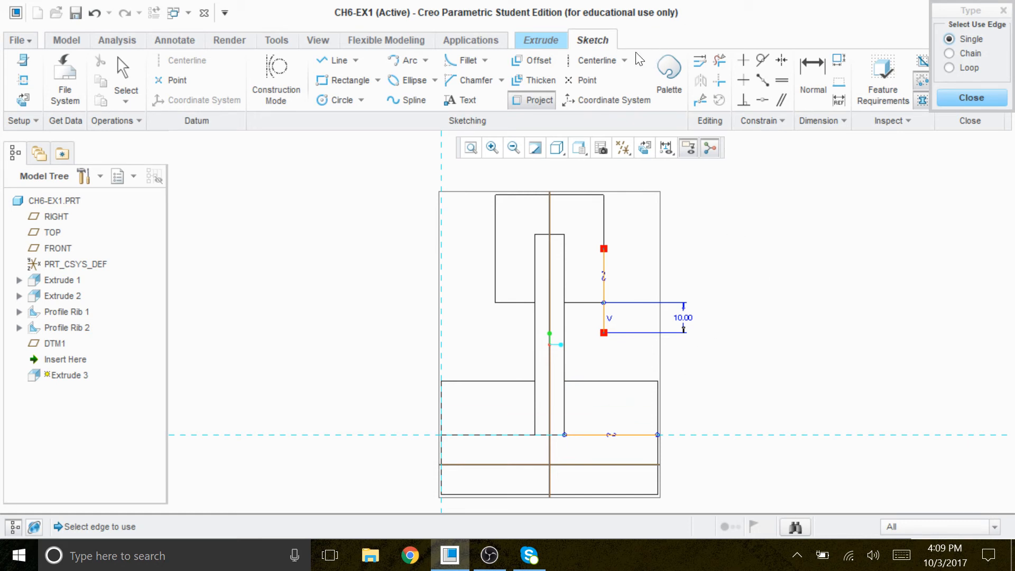
pyautogui.click(720, 60)
pyautogui.moveTo(629, 260); pyautogui.dragTo(600, 284)
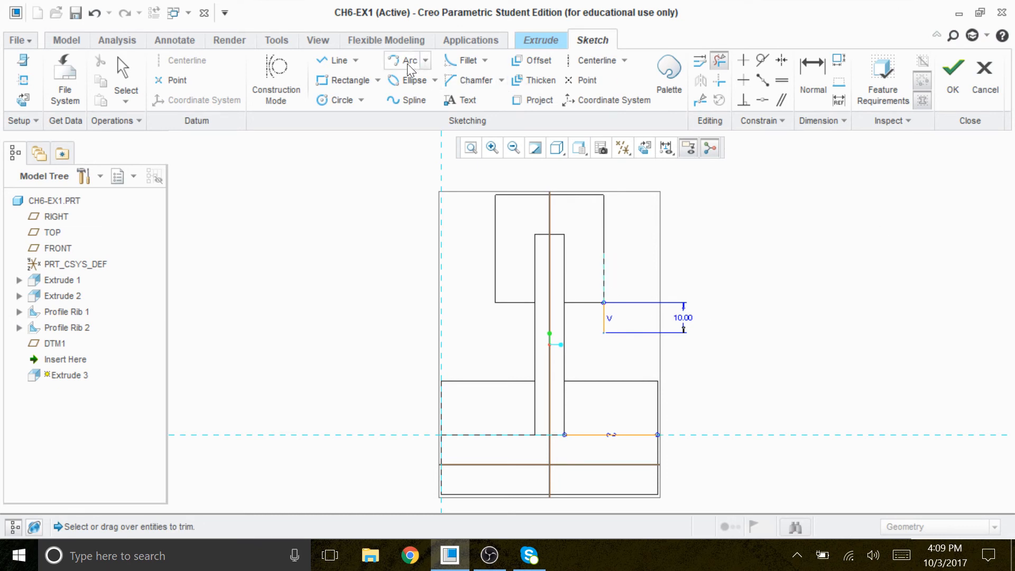
# Draw a slanted line from the lower end of the 10 vertical line to the base's outer upper corner.
pyautogui.click(338, 62)
pyautogui.click(604, 333)
pyautogui.click(658, 435)
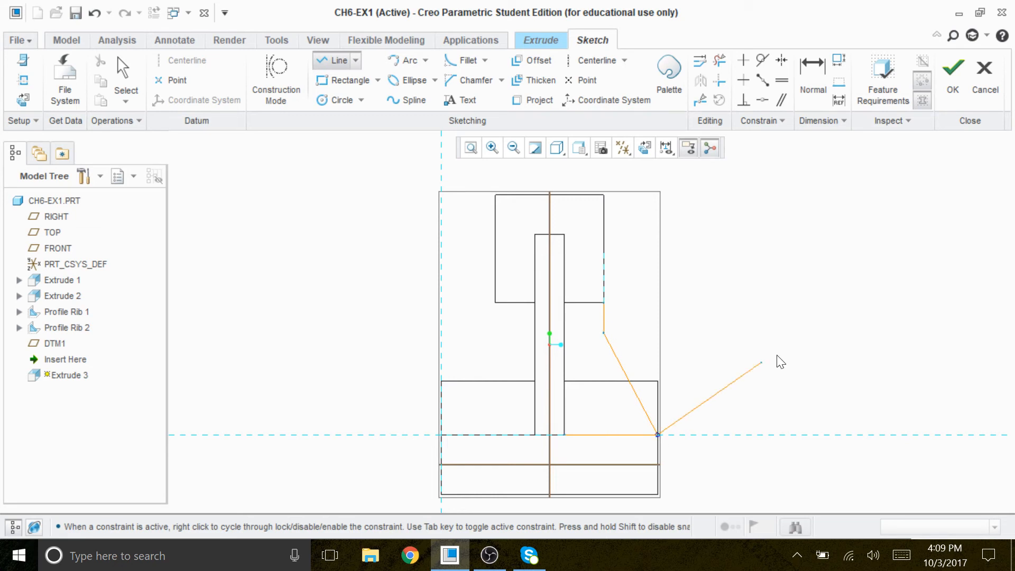
pyautogui.middleClick(789, 341)
pyautogui.middleClick(788, 341)
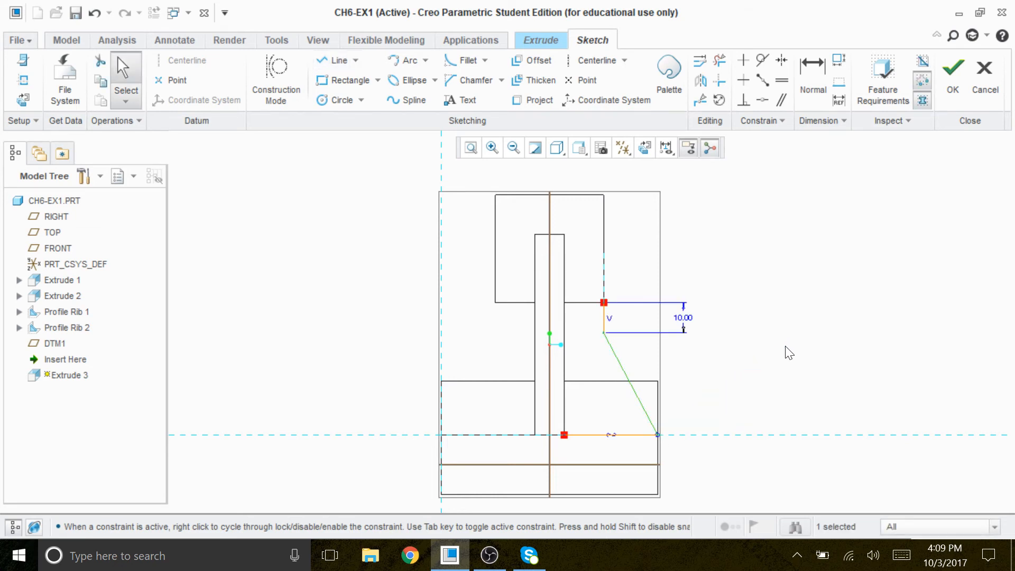
# Trim away the projected base edge and the 10 vertical line, keeping only the slanted line.
pyautogui.scroll(-2, 782, 357)
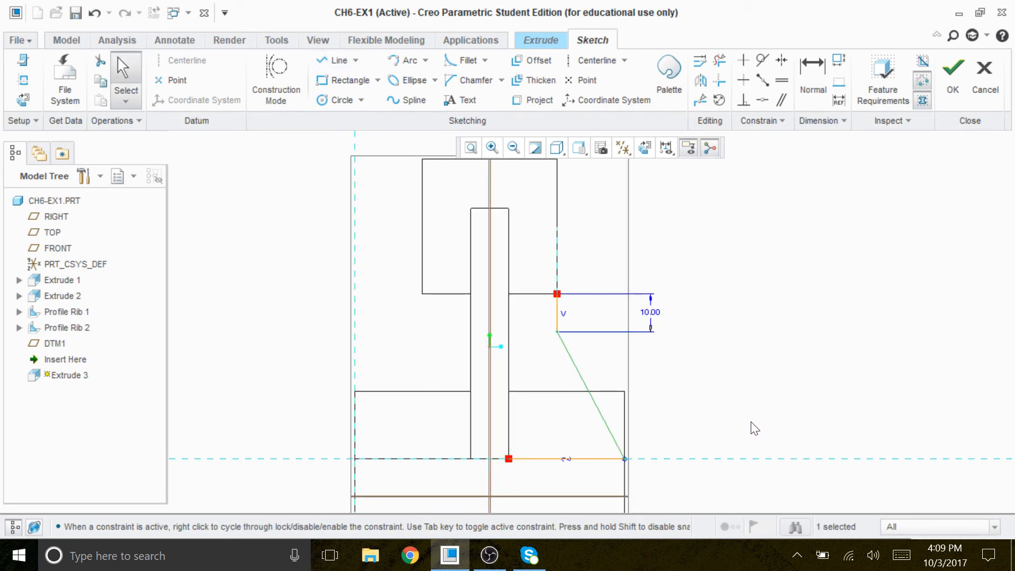
pyautogui.click(737, 437)
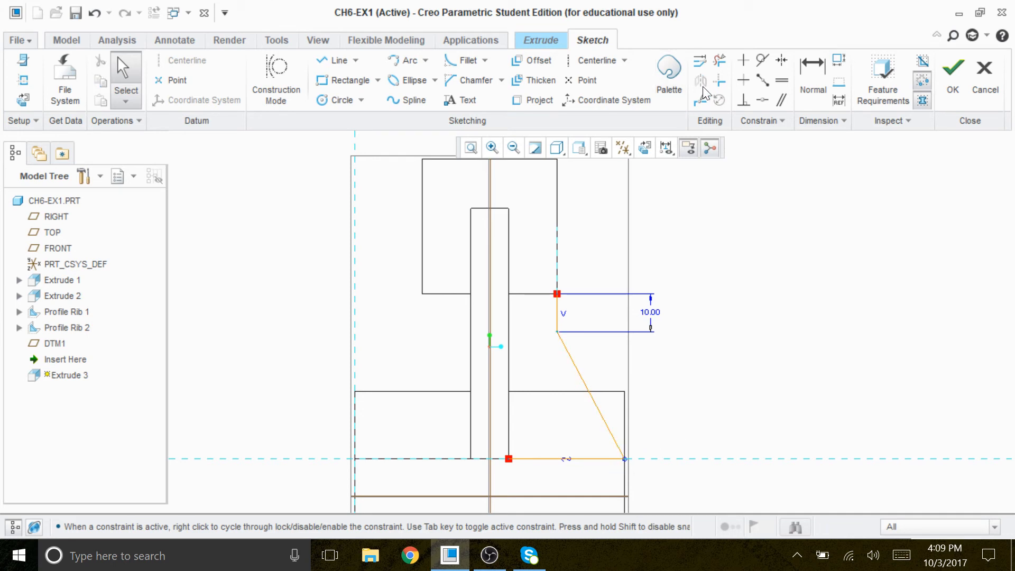
pyautogui.click(719, 60)
pyautogui.moveTo(590, 443); pyautogui.dragTo(582, 481)
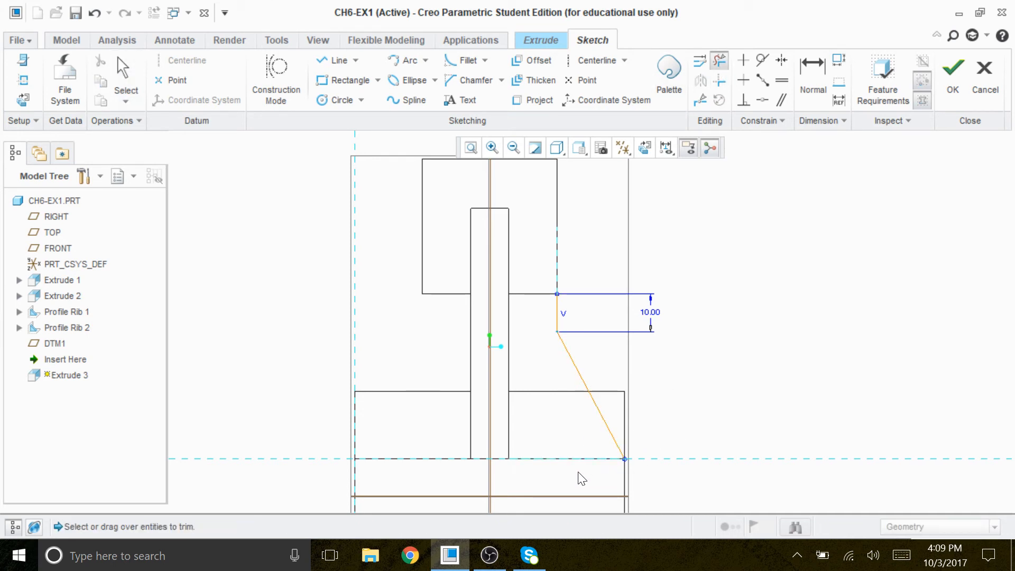
pyautogui.moveTo(544, 314); pyautogui.dragTo(541, 312)
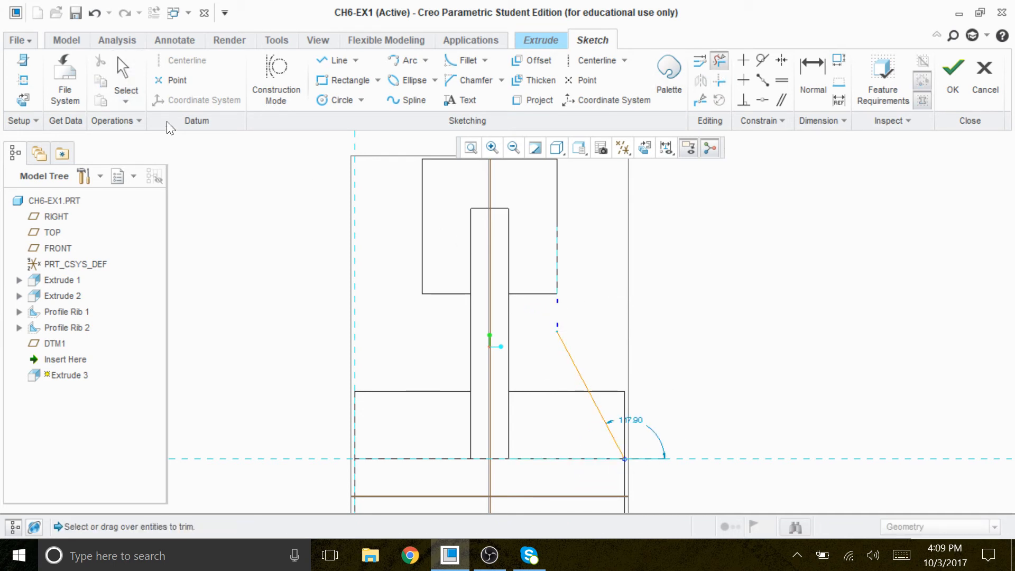
# Draw a vertical line about 16 long from the slanted line's upper end along the cylinder's side, and project the rib's side edge.
pyautogui.click(334, 60)
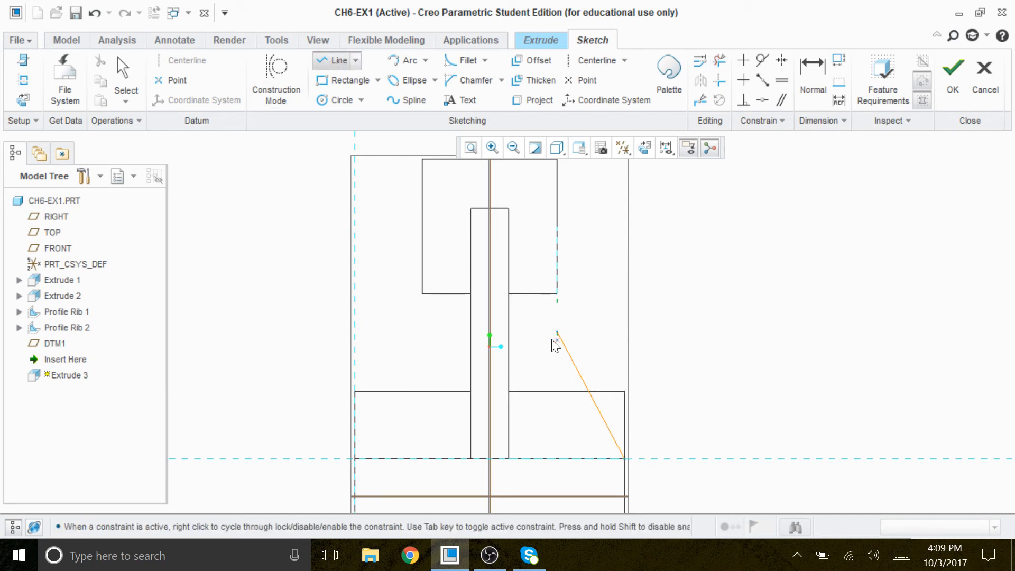
pyautogui.click(557, 271)
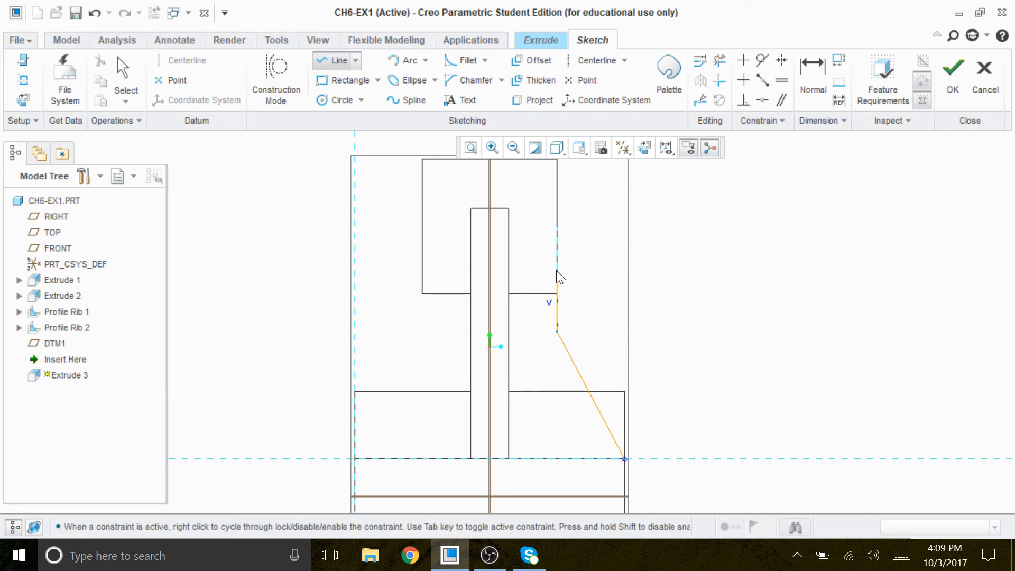
pyautogui.middleClick(697, 275)
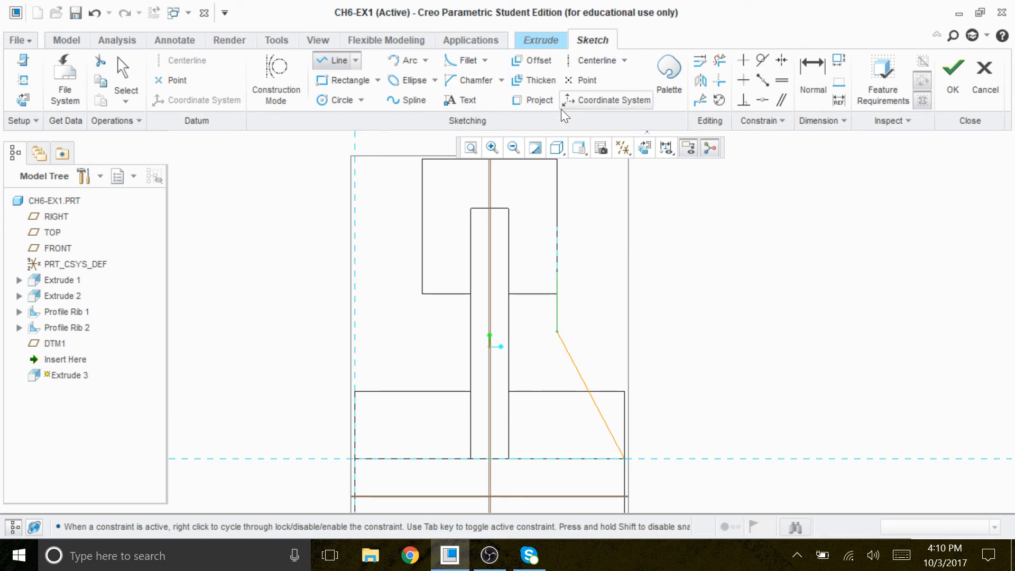
pyautogui.click(543, 102)
pyautogui.click(510, 274)
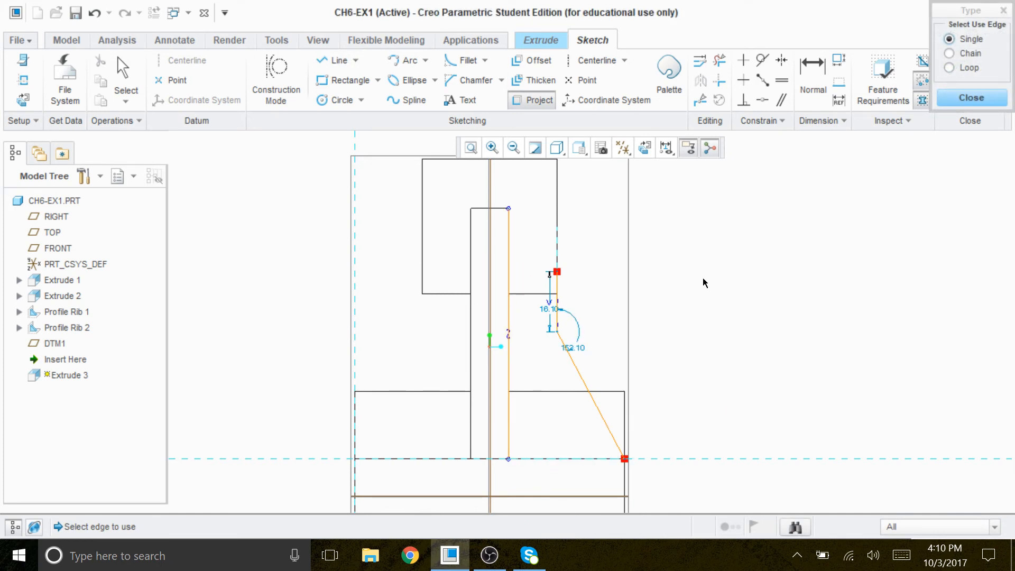
# Close the profile with lines across to the rib, down its side edge and along the base to the outer corner.
pyautogui.click(339, 61)
pyautogui.click(557, 271)
pyautogui.click(509, 271)
pyautogui.click(510, 458)
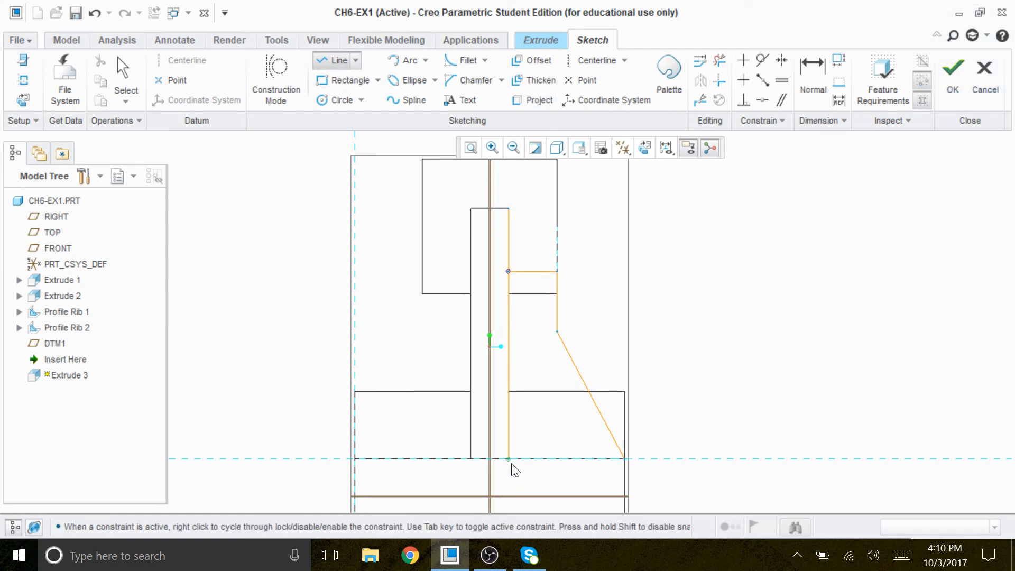
pyautogui.click(625, 459)
pyautogui.middleClick(789, 328)
pyautogui.middleClick(790, 333)
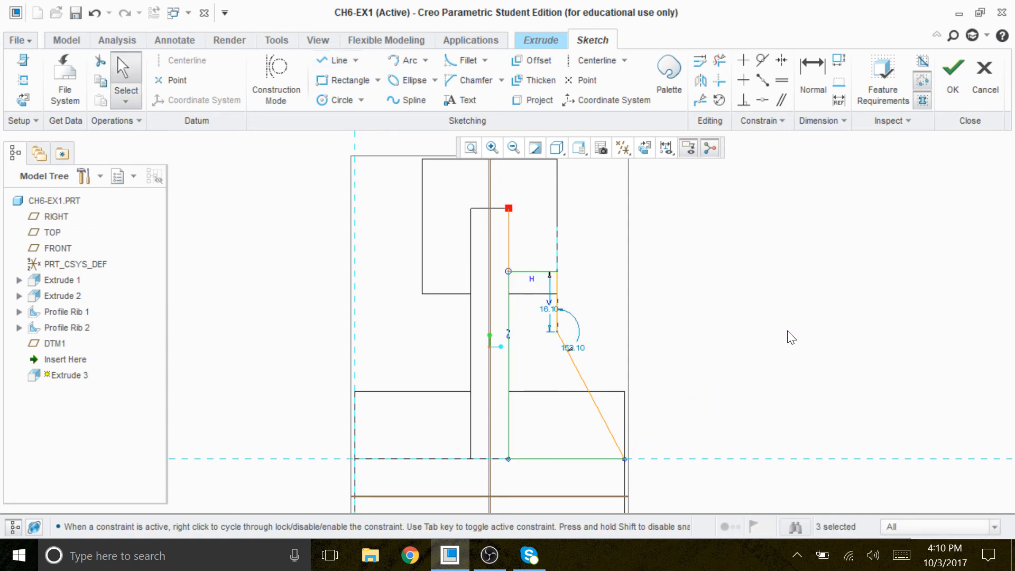
# Trim away the projected rib side edge above the profile and the overlapping vertical line along the rib.
pyautogui.click(719, 60)
pyautogui.click(508, 239)
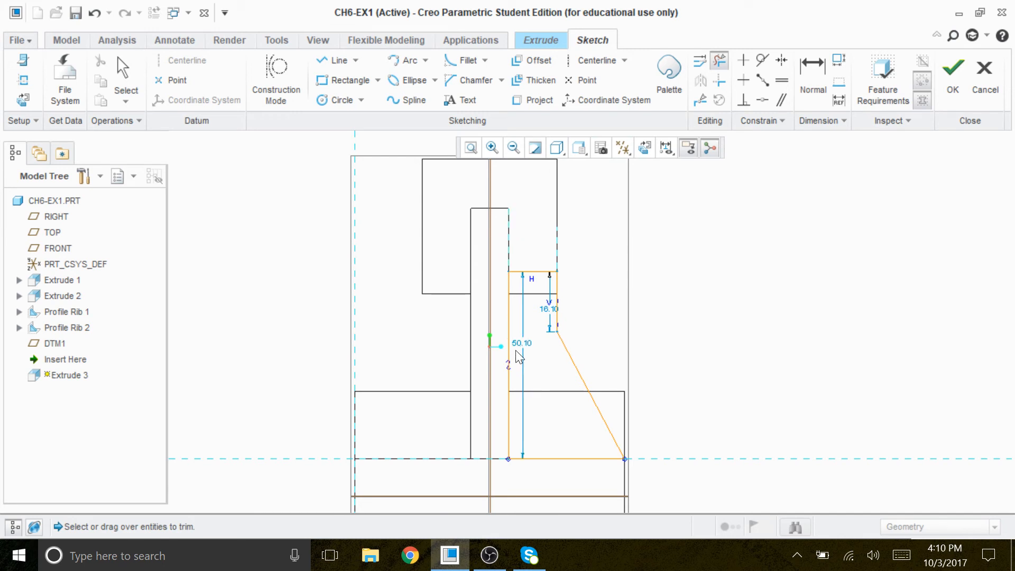
pyautogui.moveTo(501, 426); pyautogui.dragTo(540, 406)
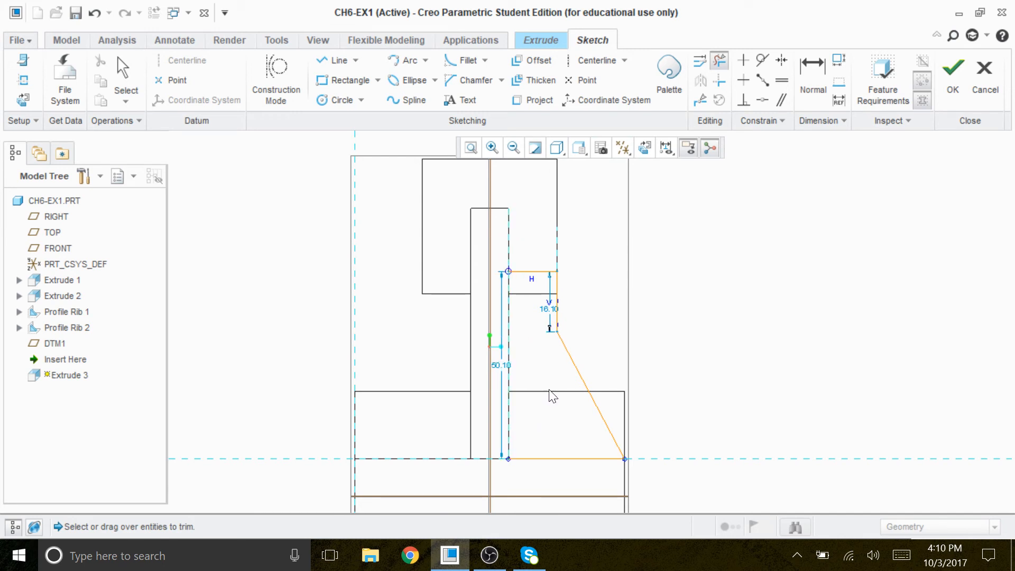
pyautogui.scroll(1, 552, 394)
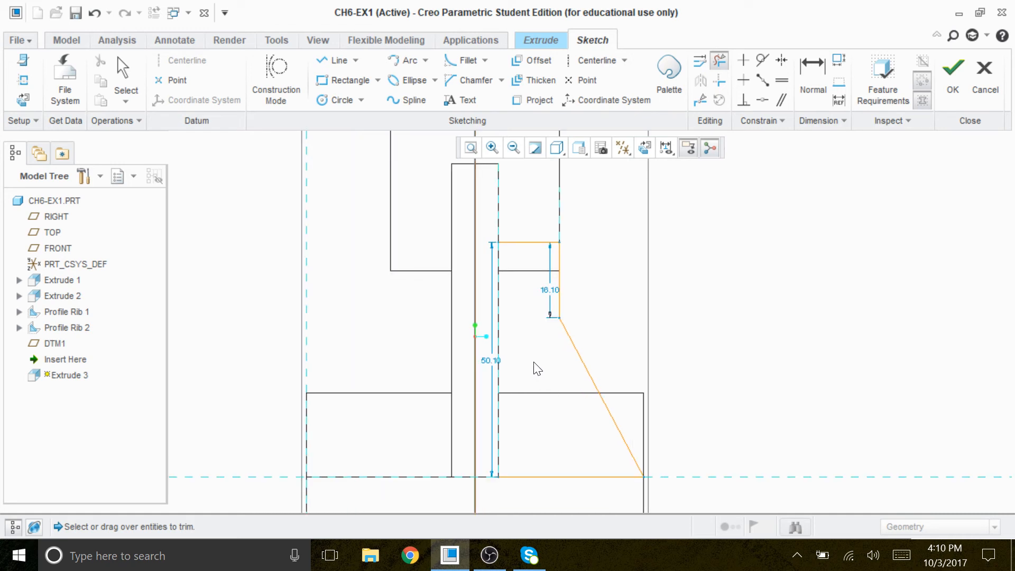
# Close the web profile with a vertical line along the rib's side from the upper horizontal line to the base line.
pyautogui.click(336, 60)
pyautogui.click(498, 242)
pyautogui.click(499, 477)
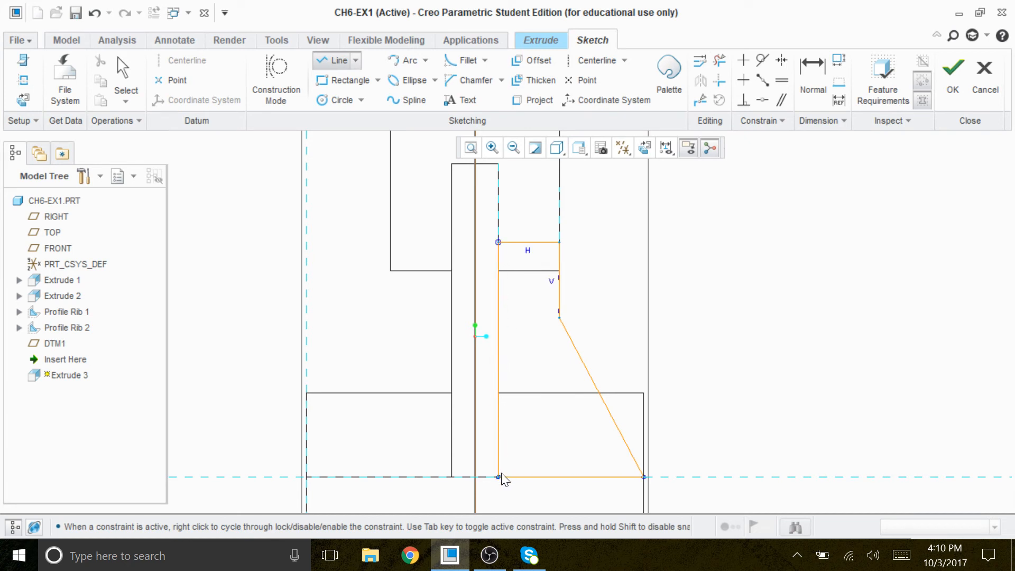
pyautogui.middleClick(845, 273)
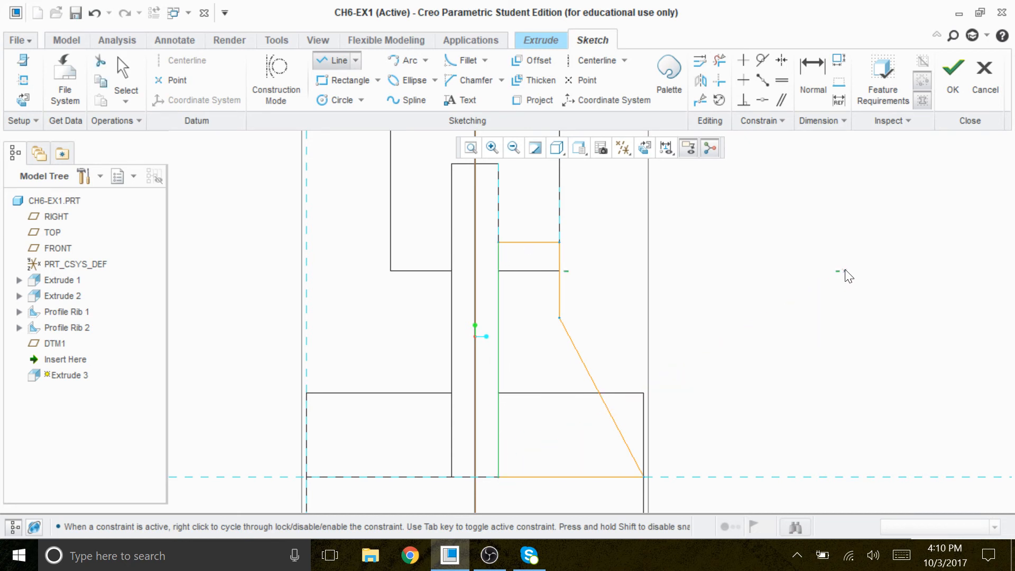
pyautogui.middleClick(846, 280)
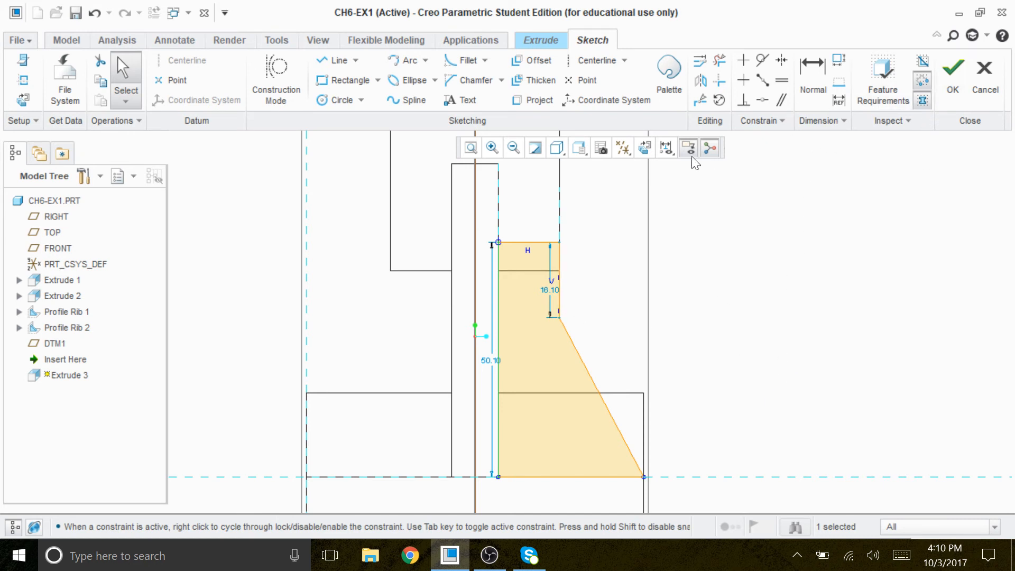
# Set the model display to Shading and finish the closed web sketch.
pyautogui.click(556, 148)
pyautogui.click(487, 205)
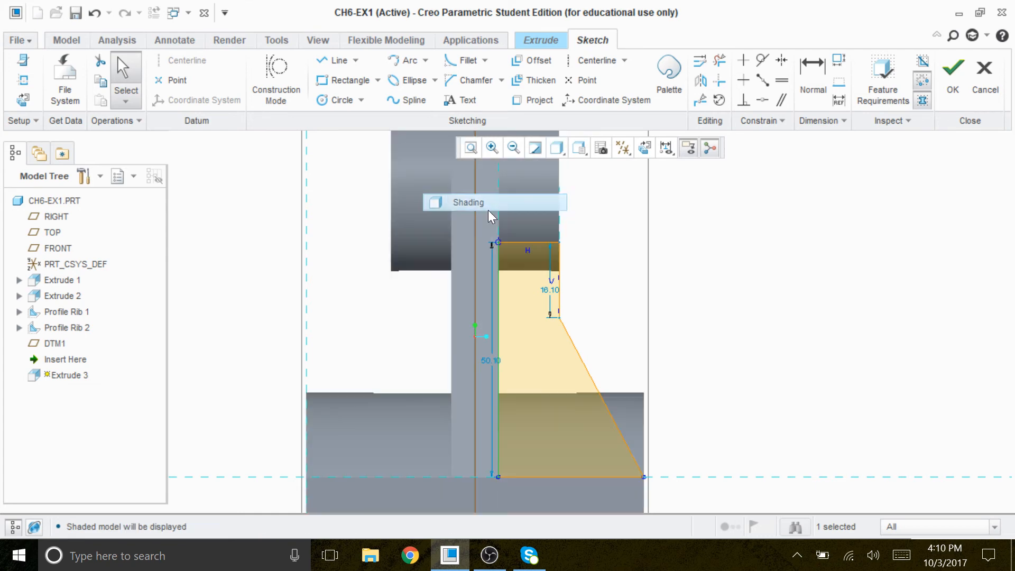
pyautogui.moveTo(817, 321)
pyautogui.mouseDown(button='middle')
pyautogui.moveTo(800, 306)
pyautogui.moveTo(793, 315)
pyautogui.moveTo(804, 308)
pyautogui.moveTo(808, 317)
pyautogui.mouseUp(button='middle')
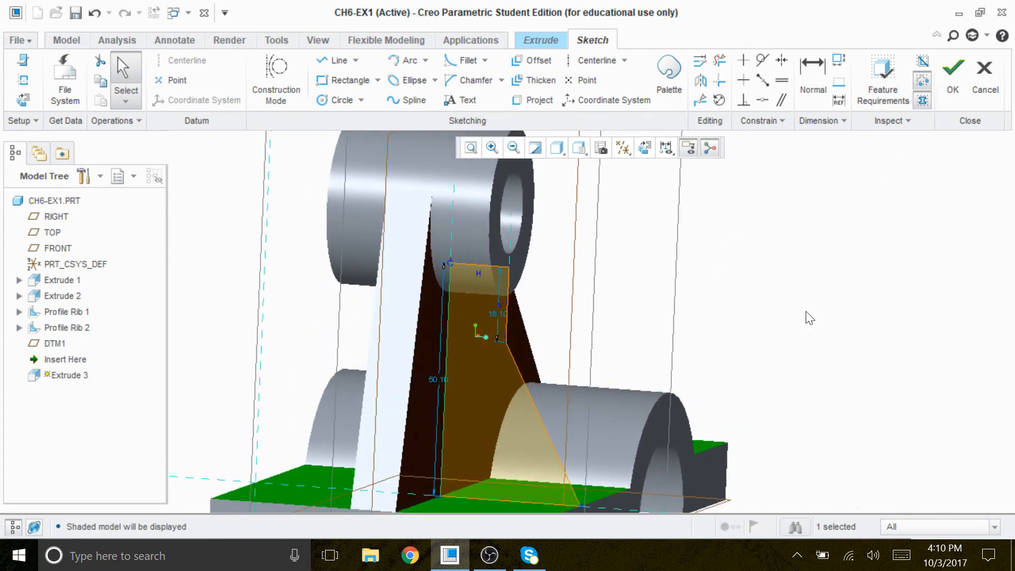
pyautogui.click(954, 74)
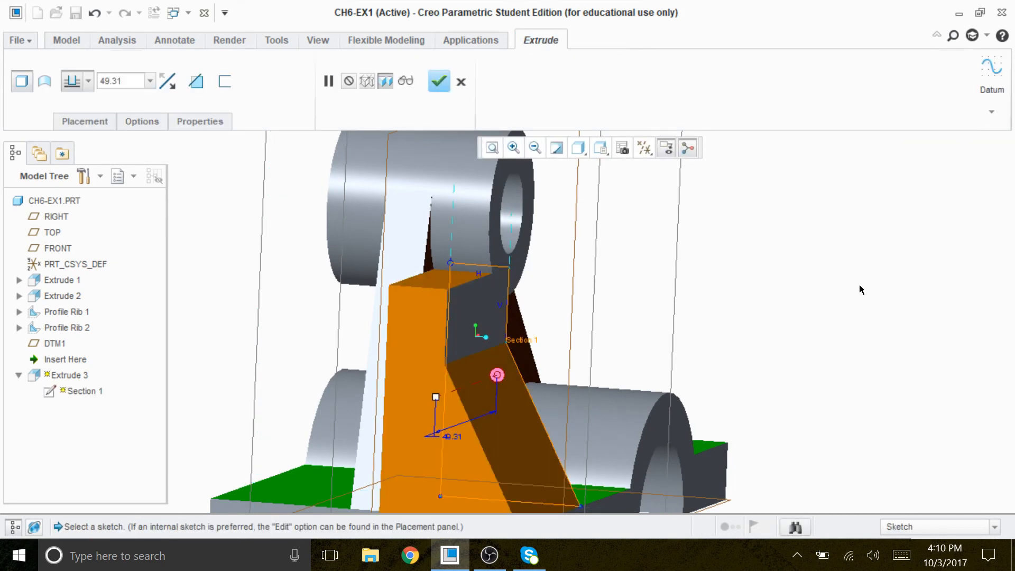
# Extrude the web profile symmetrically about its sketch plane to a thickness of 10 and complete the feature.
pyautogui.click(90, 82)
pyautogui.click(72, 126)
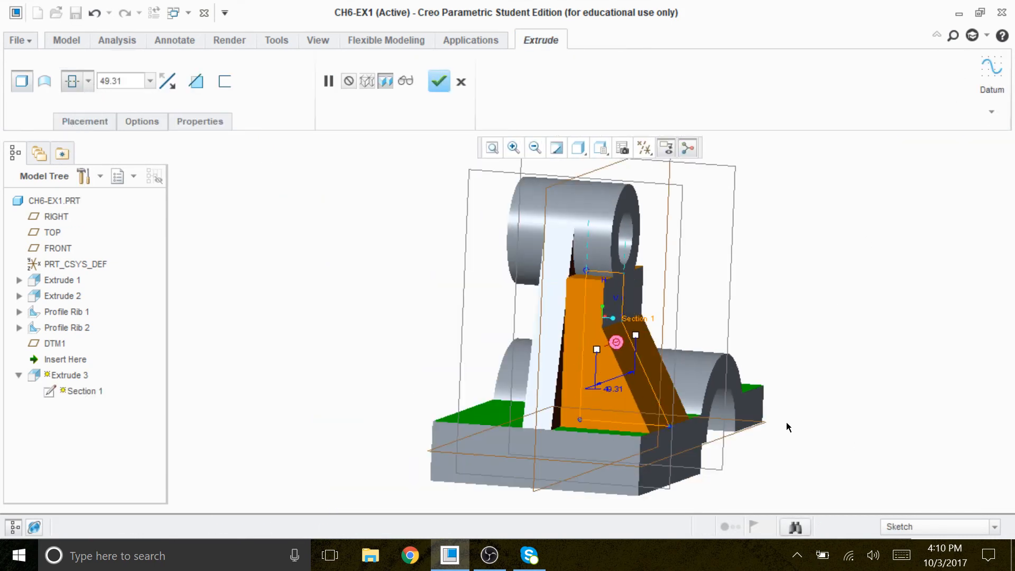
pyautogui.doubleClick(615, 387)
pyautogui.write('10')
pyautogui.press('Return')
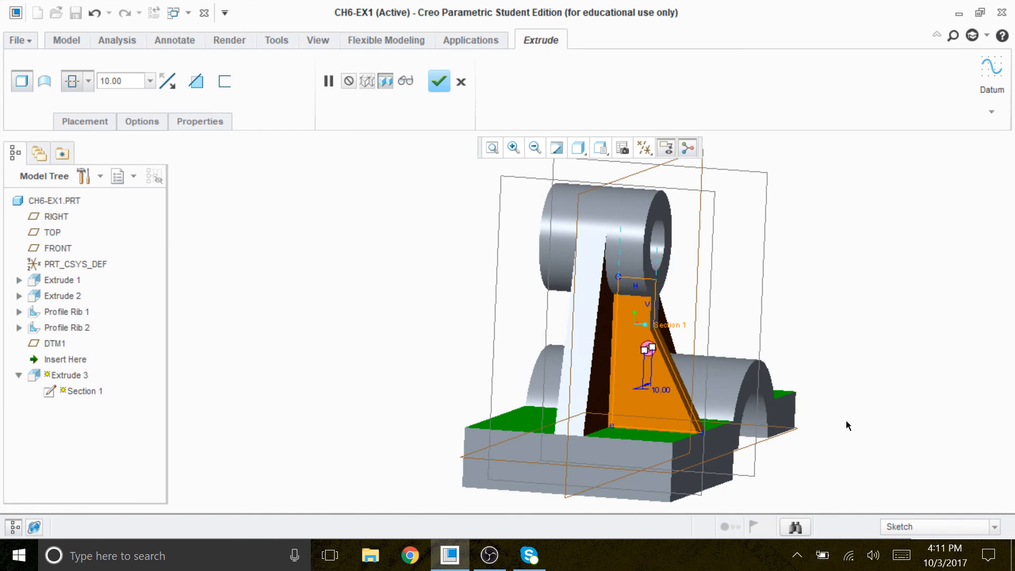
pyautogui.moveTo(870, 417); pyautogui.dragTo(846, 427, button='middle')
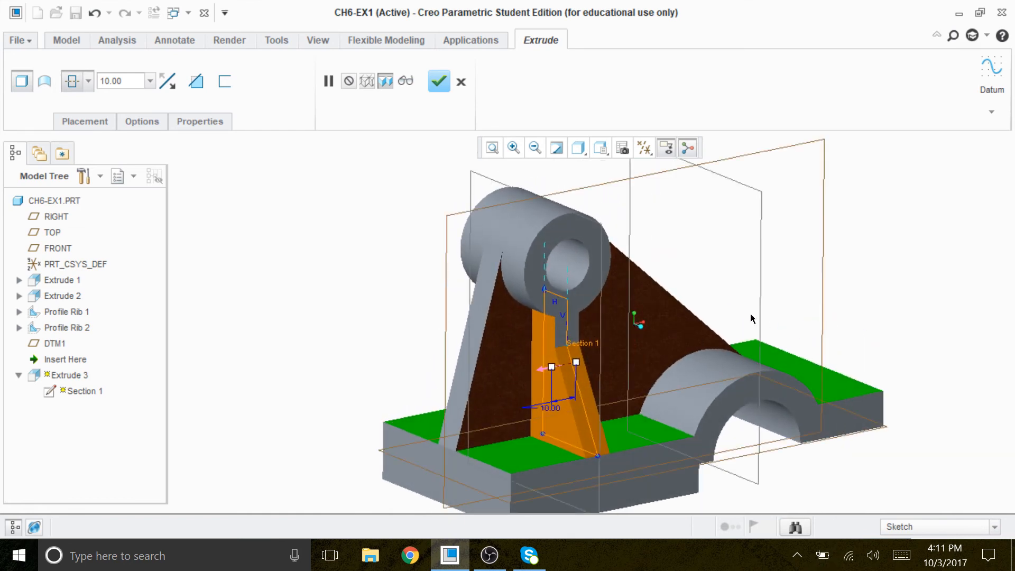
pyautogui.click(440, 81)
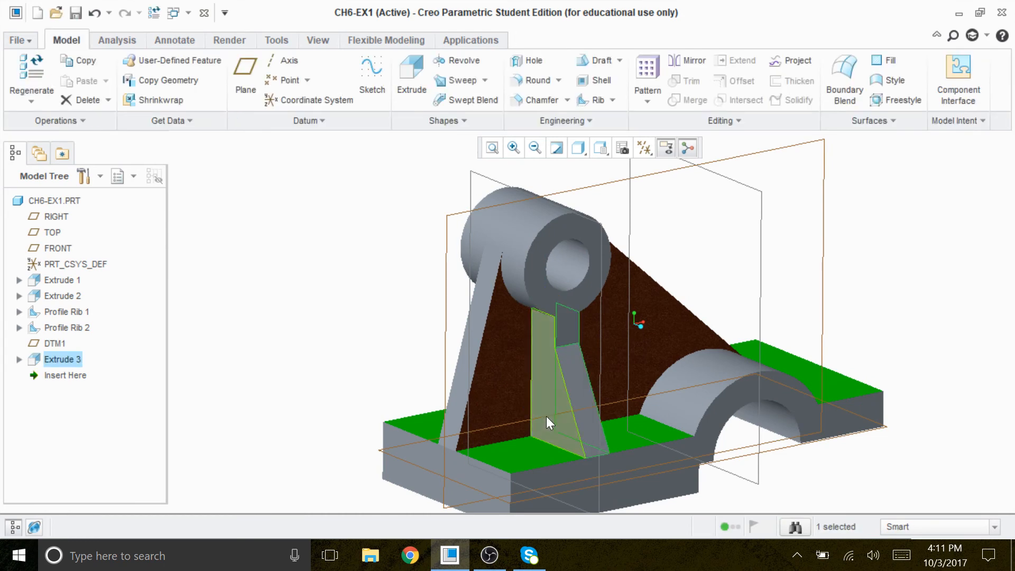
pyautogui.click(823, 555)
pyautogui.scroll(3, 795, 373)
pyautogui.scroll(-3, 841, 391)
pyautogui.click(912, 324)
pyautogui.moveTo(929, 357)
pyautogui.mouseDown(button='middle')
pyautogui.moveTo(884, 295)
pyautogui.moveTo(906, 340)
pyautogui.moveTo(949, 336)
pyautogui.moveTo(945, 354)
pyautogui.mouseUp(button='middle')
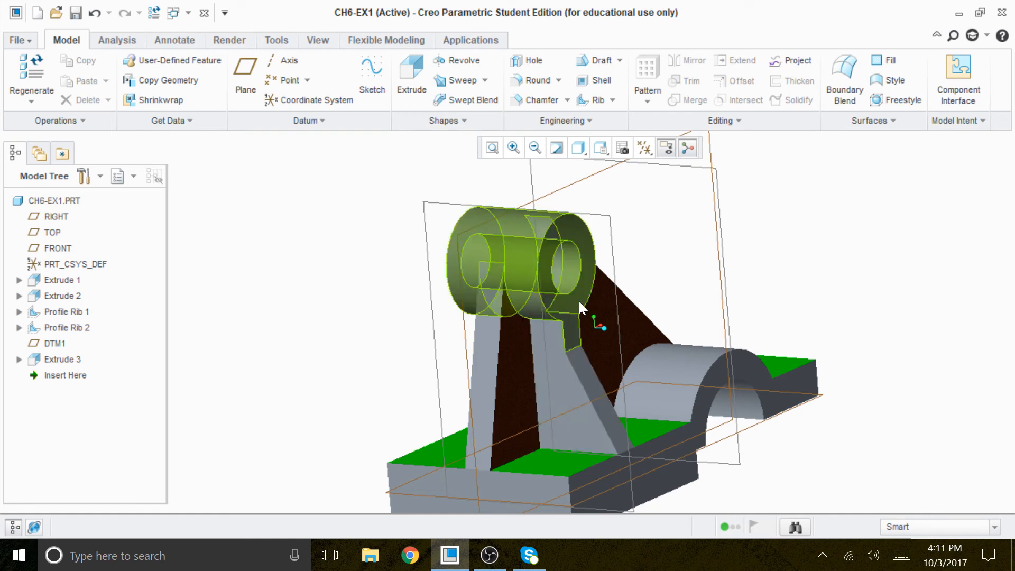
pyautogui.moveTo(588, 302)
pyautogui.mouseDown(button='middle')
pyautogui.moveTo(598, 331)
pyautogui.moveTo(619, 332)
pyautogui.moveTo(555, 336)
pyautogui.moveTo(587, 334)
pyautogui.moveTo(582, 346)
pyautogui.mouseUp(button='middle')
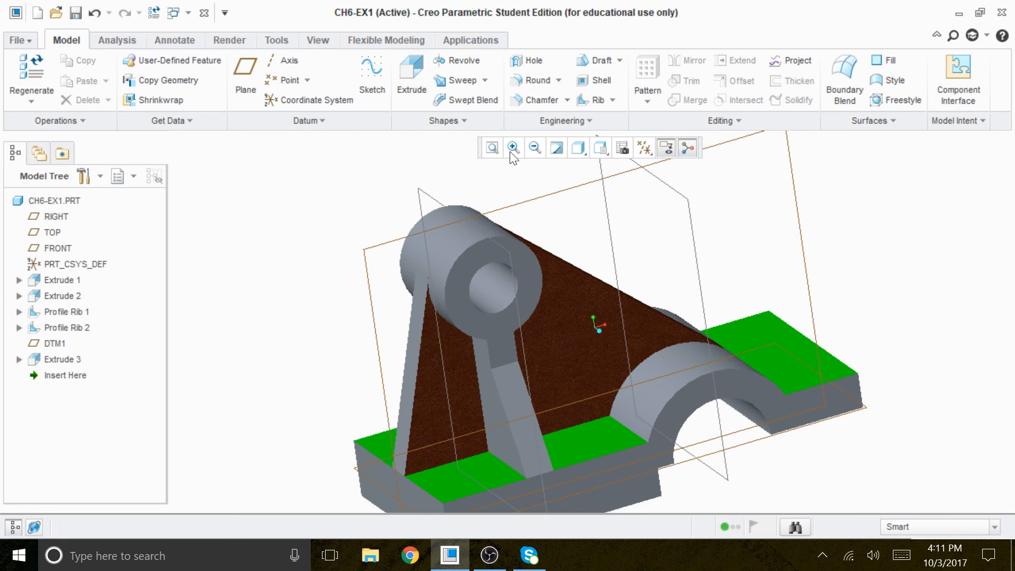
# Mirror the extruded side web about the FRONT plane to the other side of the rib.
pyautogui.click(55, 360)
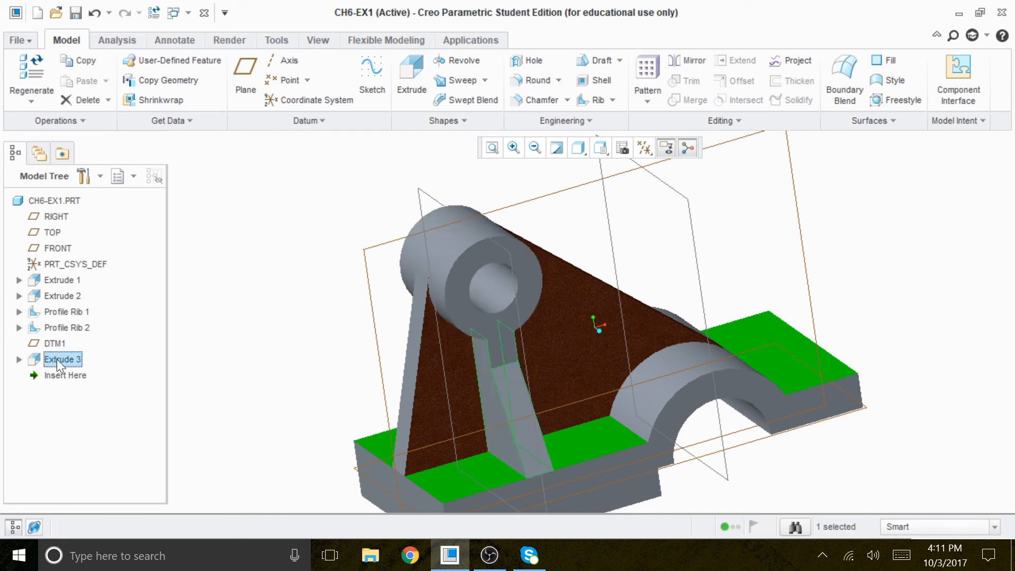
pyautogui.click(686, 60)
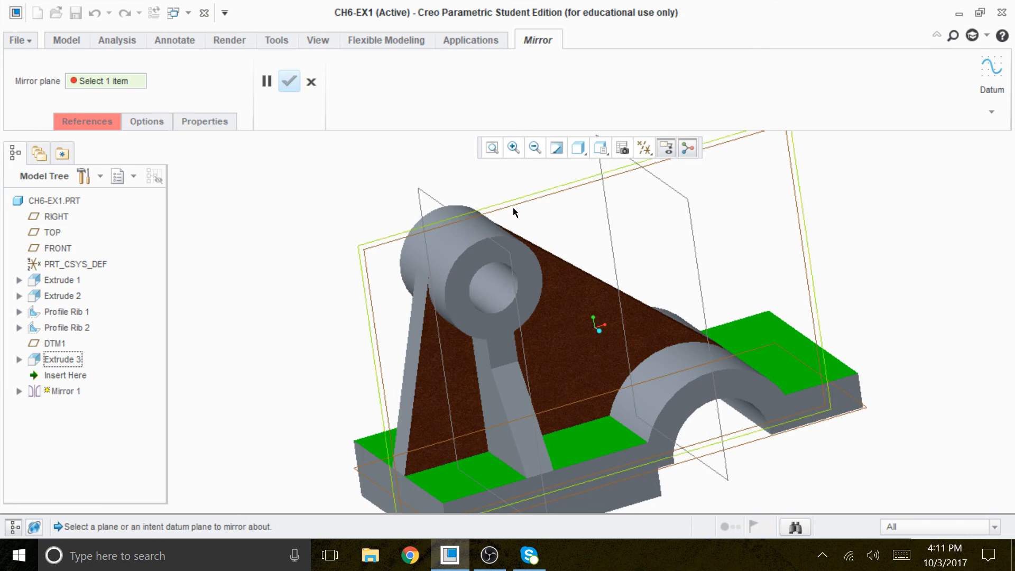
pyautogui.click(514, 210)
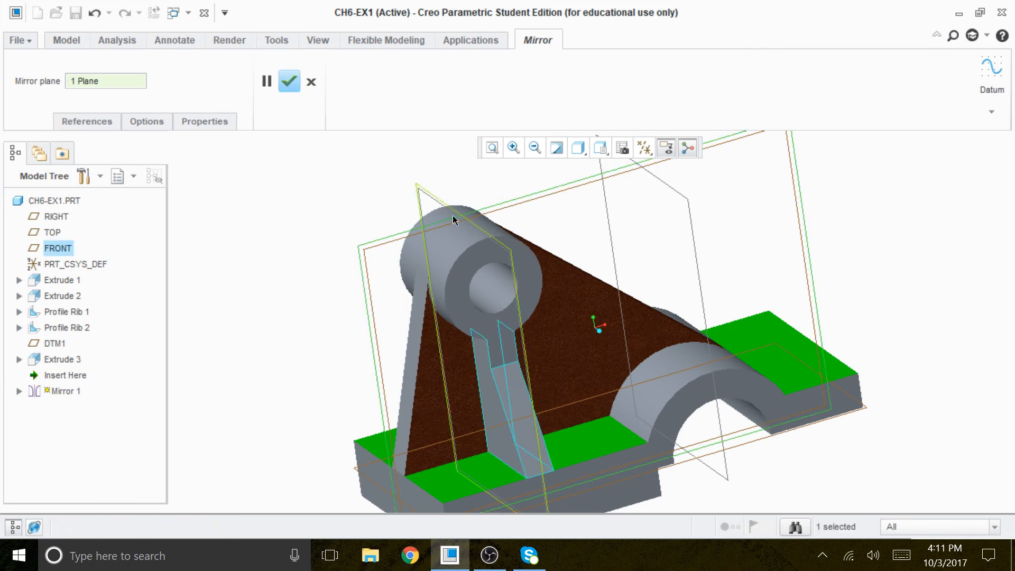
pyautogui.click(288, 82)
pyautogui.moveTo(307, 298)
pyautogui.mouseDown(button='middle')
pyautogui.moveTo(365, 285)
pyautogui.moveTo(362, 297)
pyautogui.moveTo(364, 276)
pyautogui.moveTo(346, 294)
pyautogui.moveTo(330, 288)
pyautogui.moveTo(362, 270)
pyautogui.moveTo(362, 307)
pyautogui.moveTo(271, 311)
pyautogui.moveTo(327, 315)
pyautogui.moveTo(285, 315)
pyautogui.moveTo(273, 326)
pyautogui.moveTo(290, 343)
pyautogui.moveTo(315, 316)
pyautogui.moveTo(407, 324)
pyautogui.moveTo(368, 352)
pyautogui.mouseUp(button='middle')
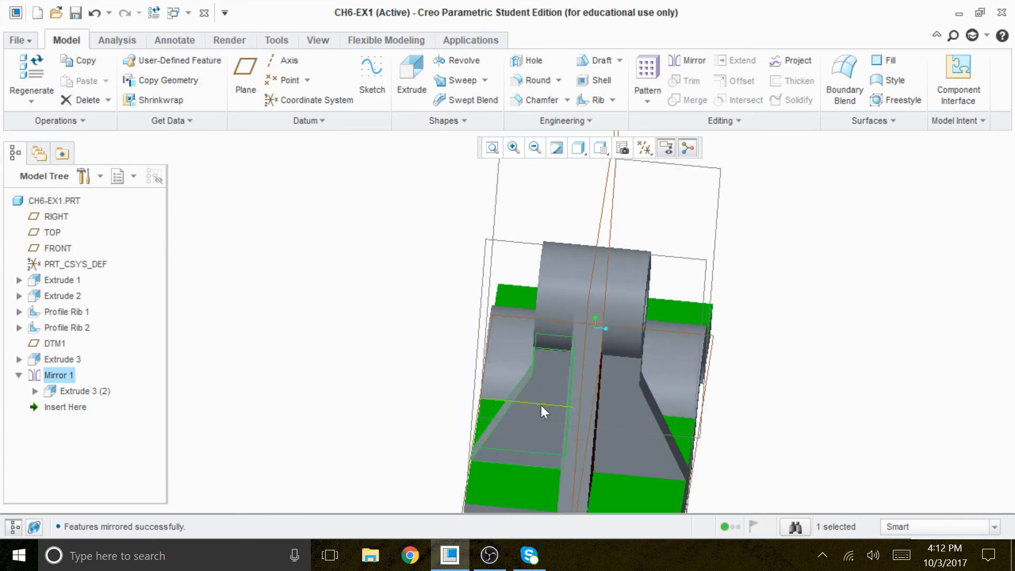
pyautogui.moveTo(794, 397); pyautogui.dragTo(727, 390, button='middle')
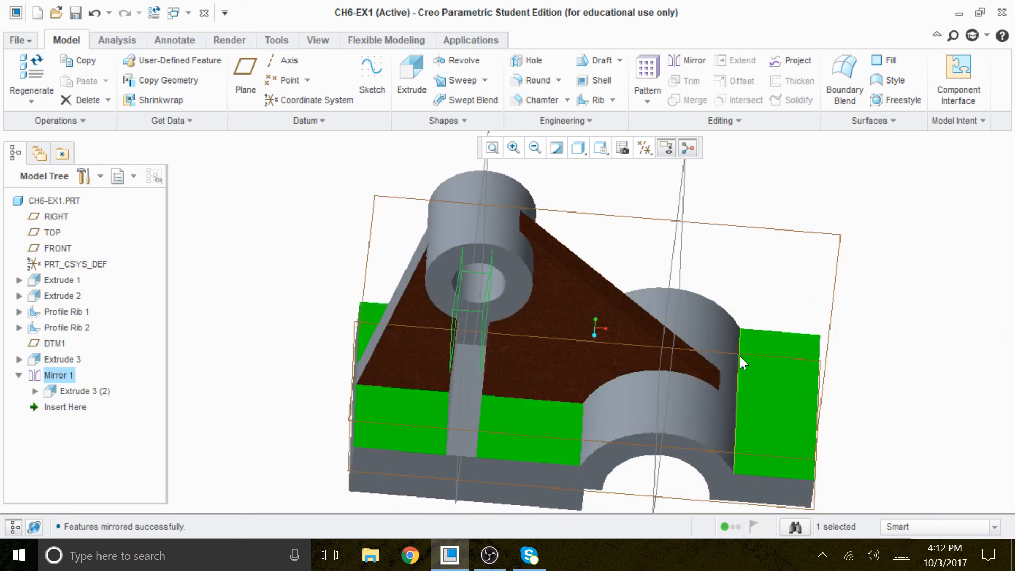
# Start a new Extrude with an internal sketch placed on the base's green upper face.
pyautogui.scroll(3, 738, 345)
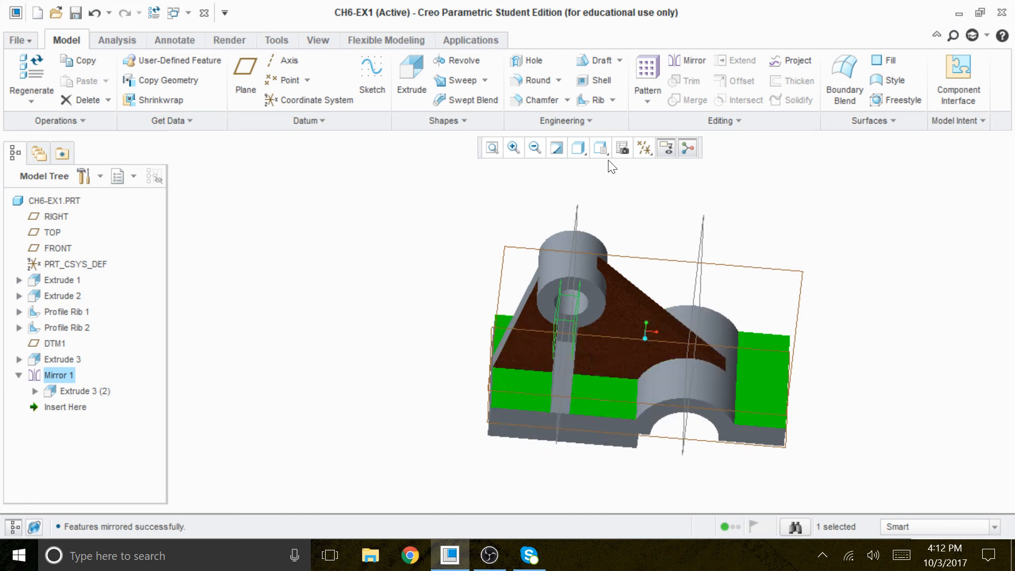
pyautogui.click(405, 75)
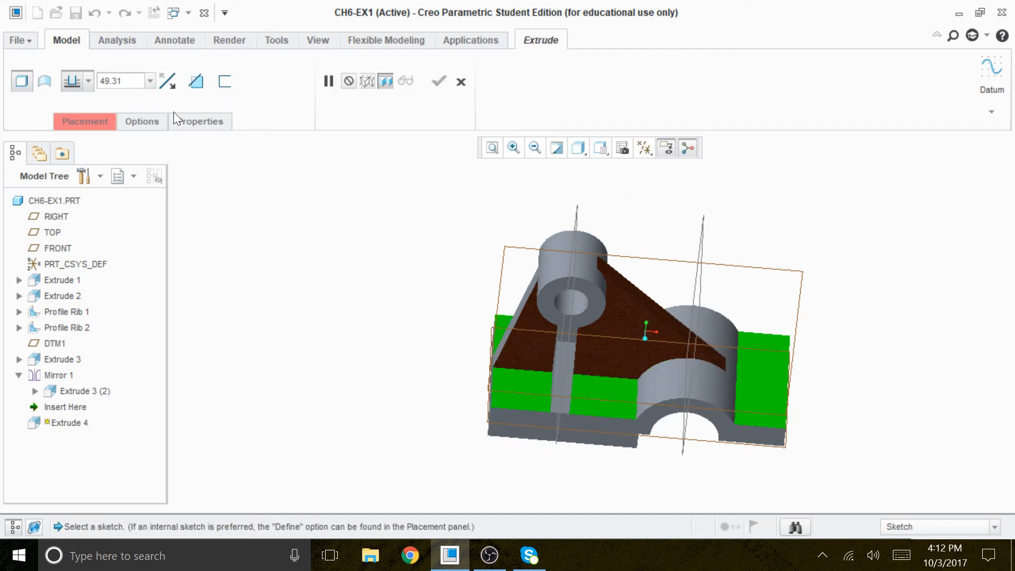
pyautogui.click(109, 123)
pyautogui.click(270, 203)
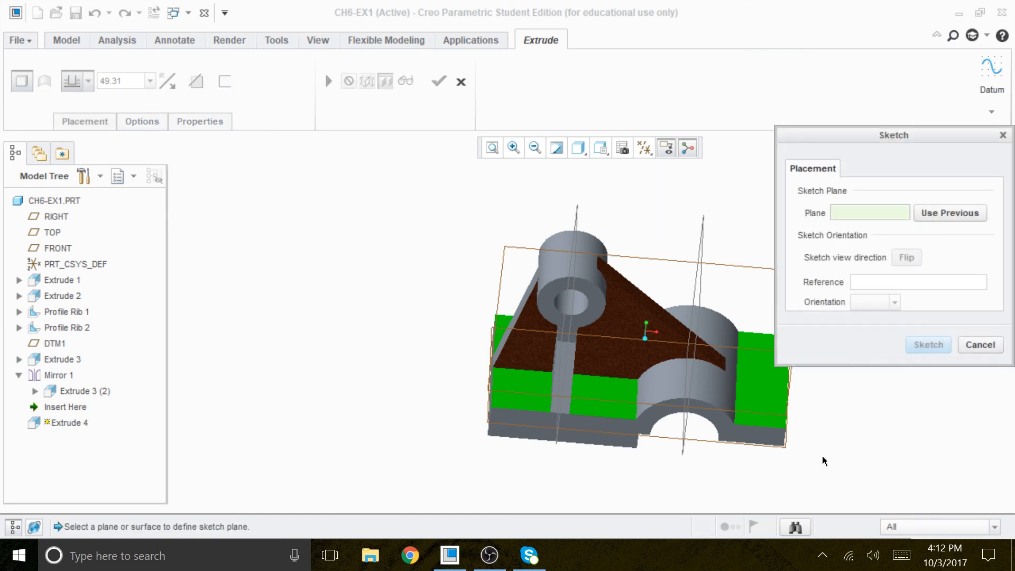
pyautogui.click(625, 407)
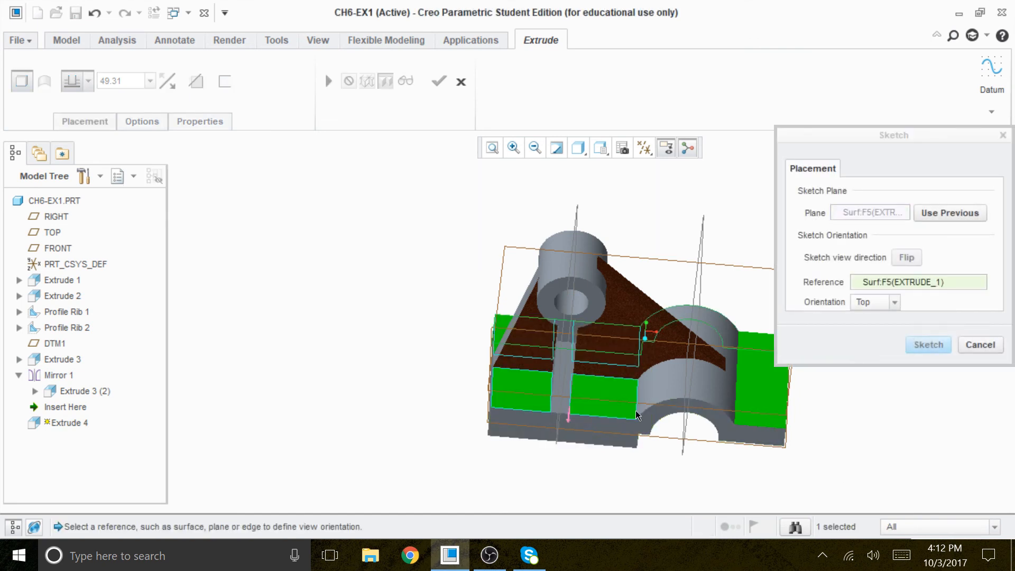
pyautogui.click(925, 342)
# Orient the view square to the sketch plane and display the model as a wireframe without hidden lines.
pyautogui.click(644, 148)
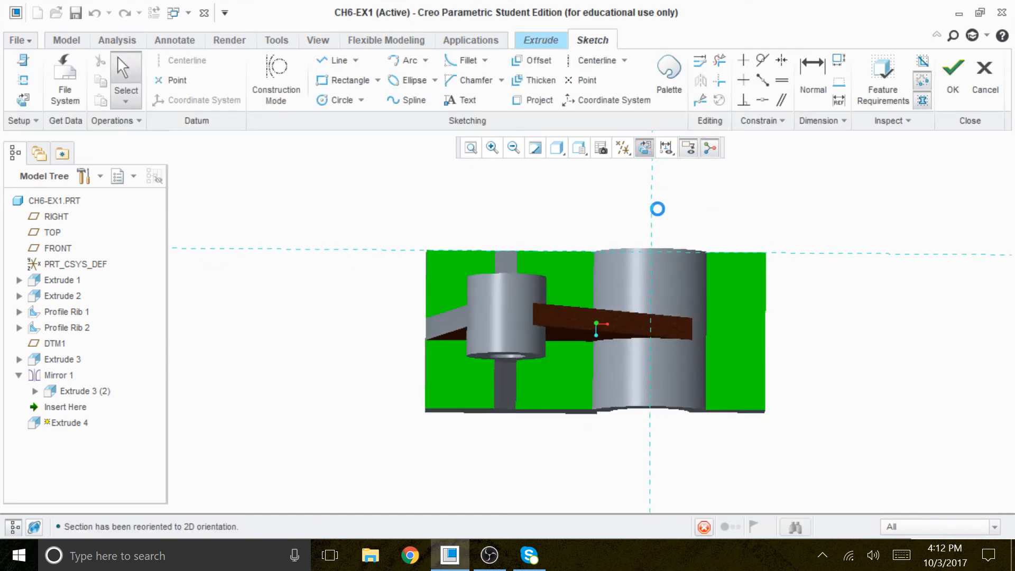
pyautogui.click(559, 154)
pyautogui.click(487, 201)
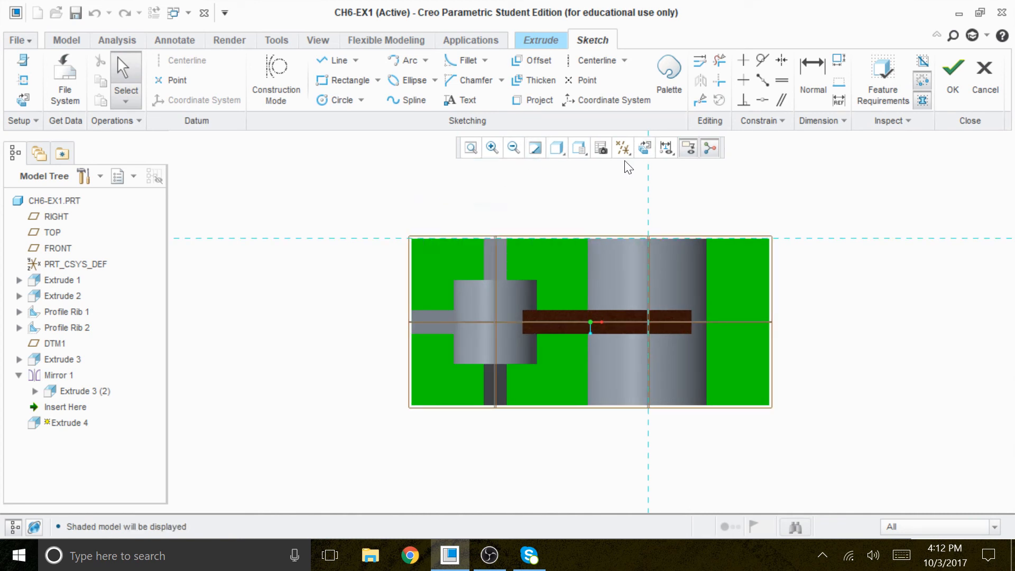
pyautogui.click(578, 150)
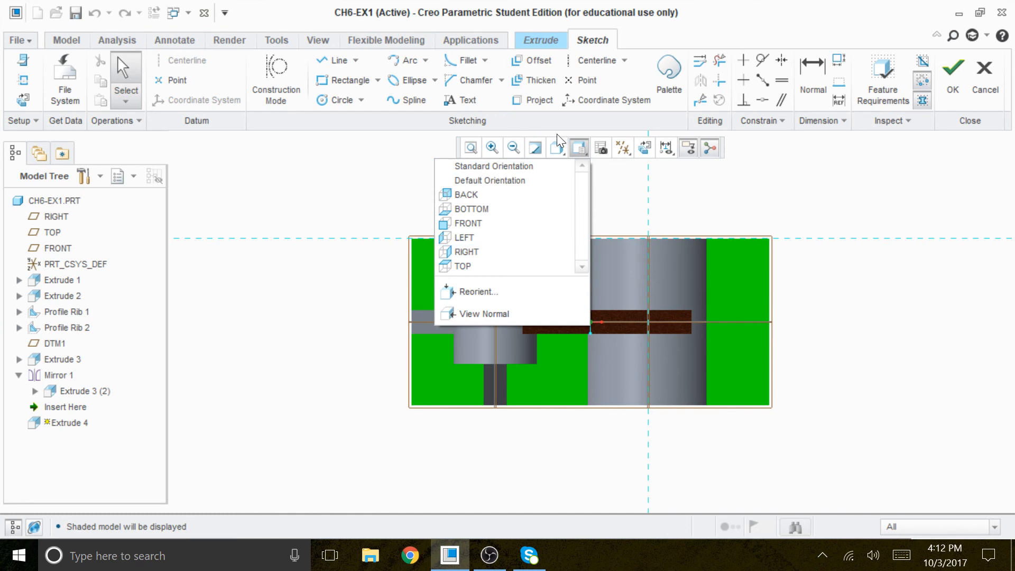
pyautogui.click(557, 148)
pyautogui.click(555, 149)
pyautogui.click(489, 216)
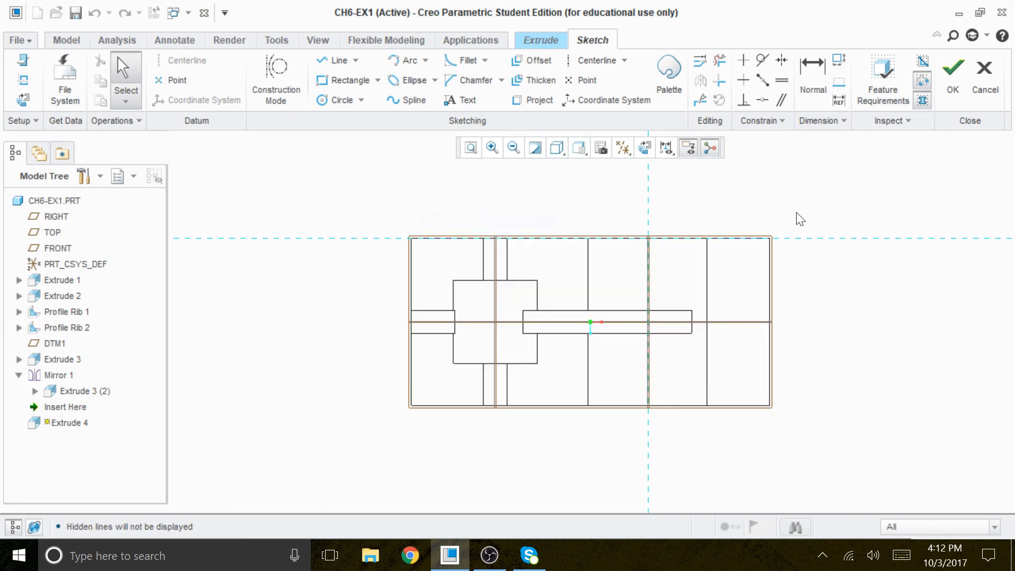
# Sketch two vertically aligned equal circles about 11 in diameter on the base between the cylinder and the half-round boss, one each side of the rib.
pyautogui.click(340, 100)
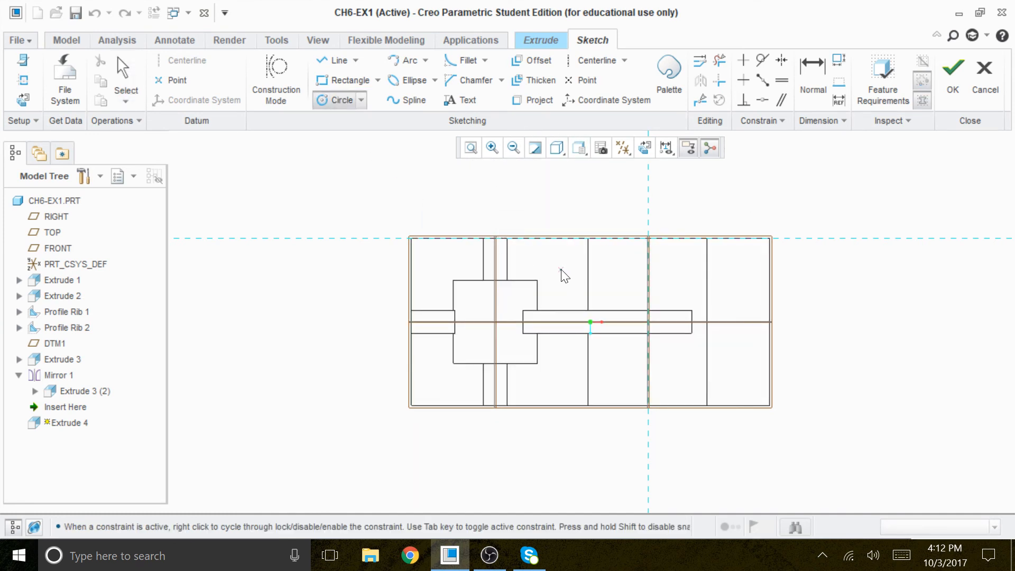
pyautogui.click(562, 271)
pyautogui.click(574, 272)
pyautogui.click(562, 382)
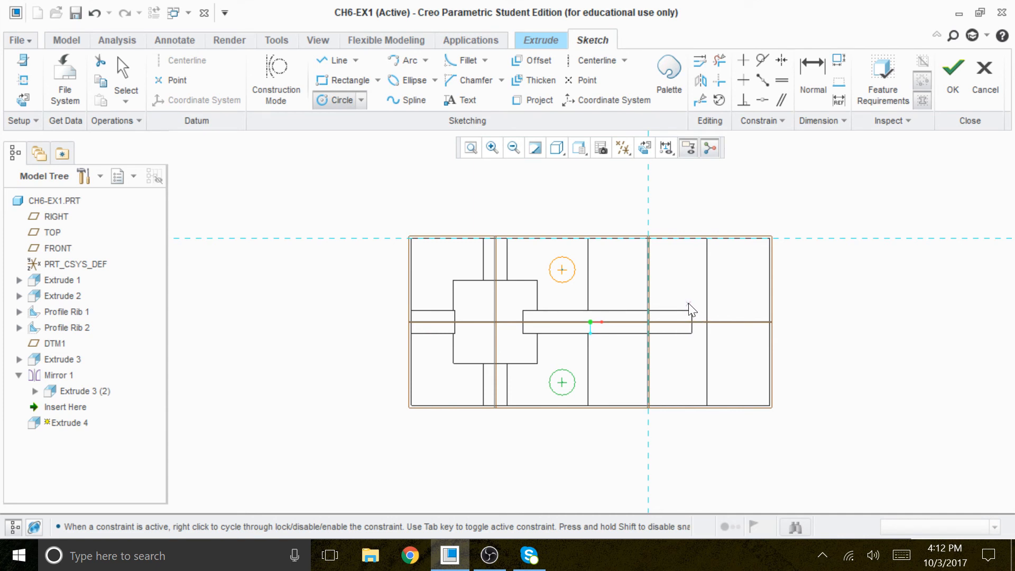
# Dimension the vertical distance between the two circle centres and set it to 36.
pyautogui.click(818, 74)
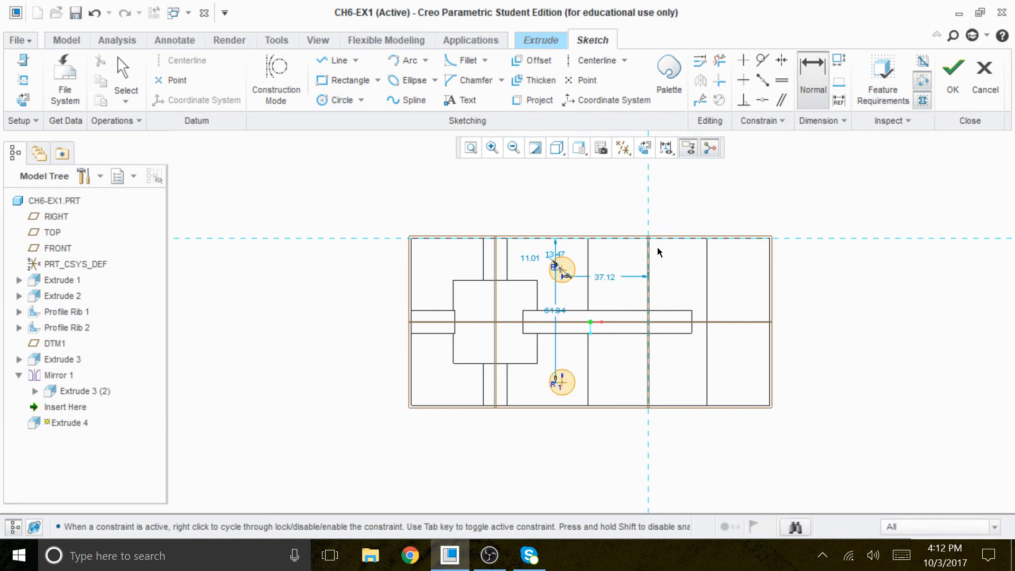
pyautogui.scroll(3, 561, 288)
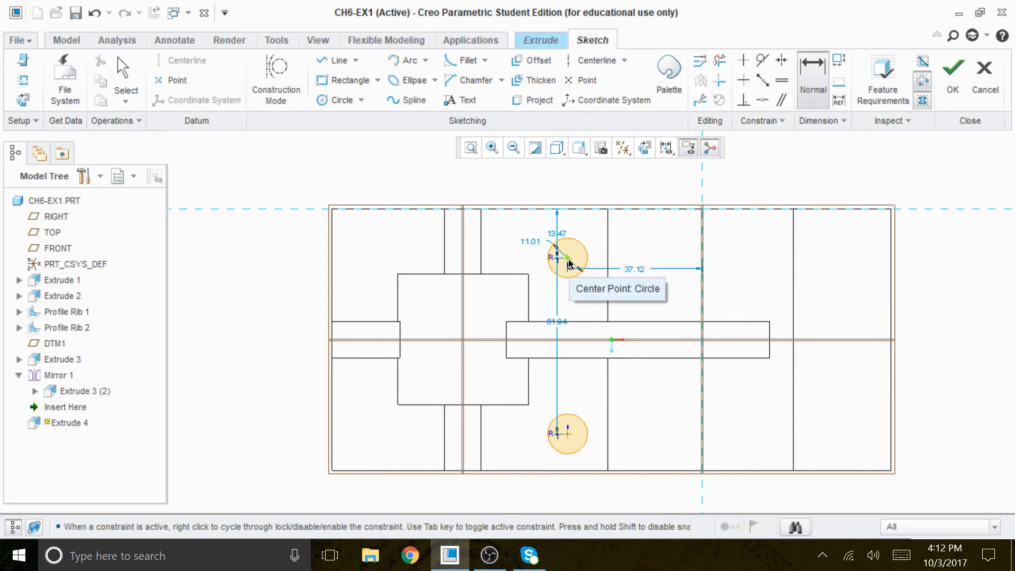
pyautogui.click(569, 260)
pyautogui.click(568, 436)
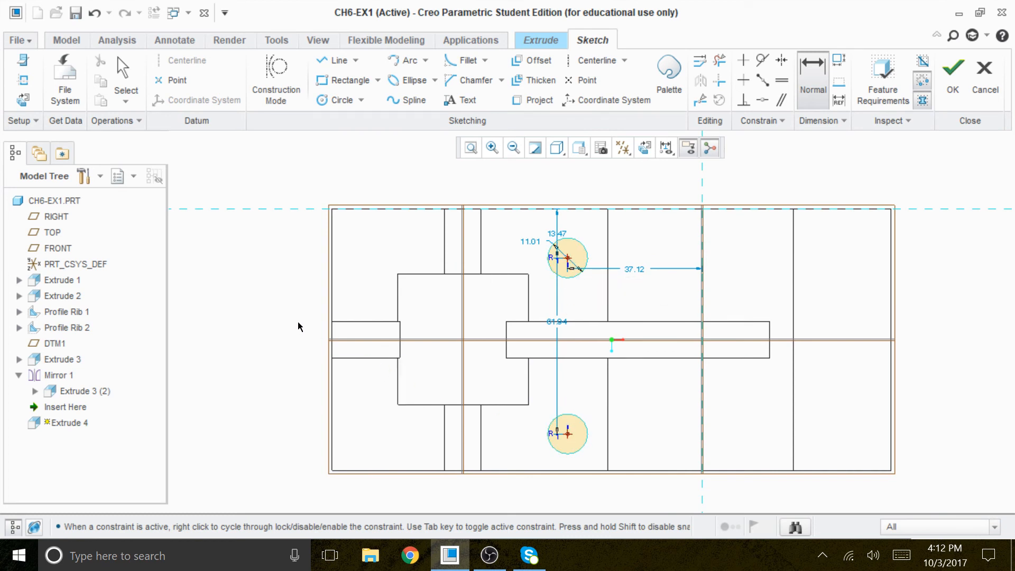
pyautogui.middleClick(295, 328)
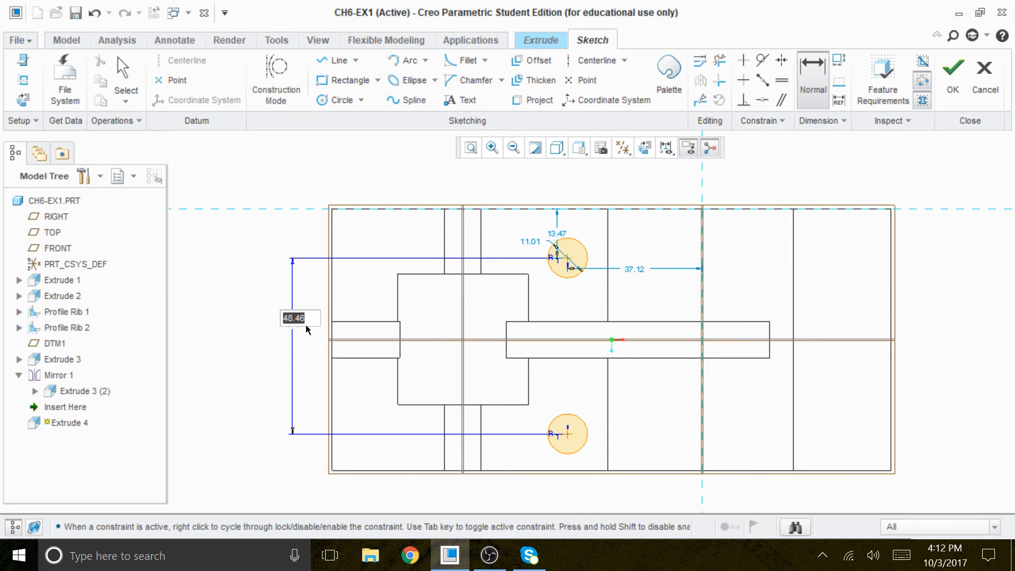
pyautogui.write('36')
pyautogui.press('Return')
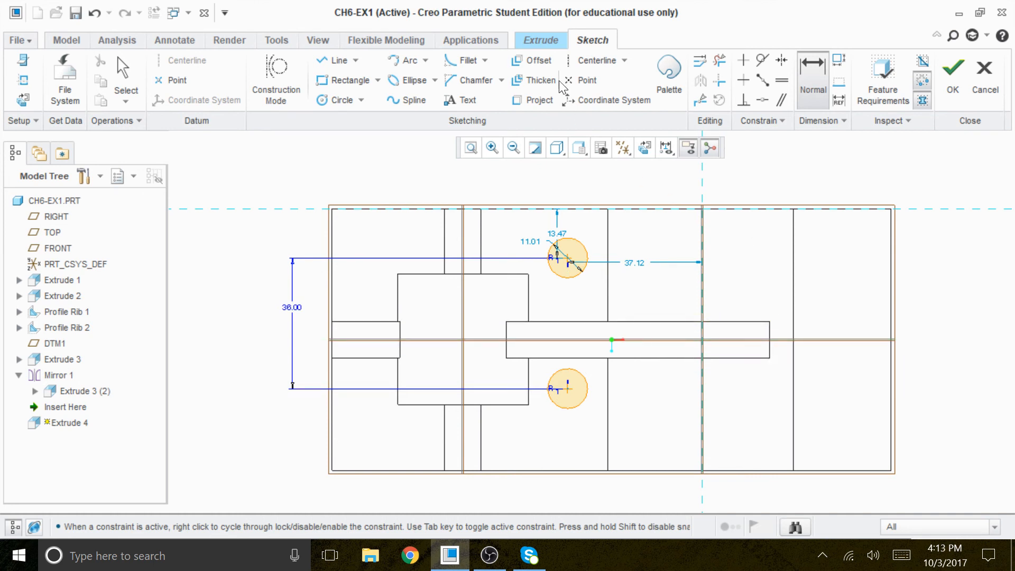
# Set the circles' diameter to 12 and the distance from the upper circle's centre to the base's nearest long edge to 18.
pyautogui.click(596, 61)
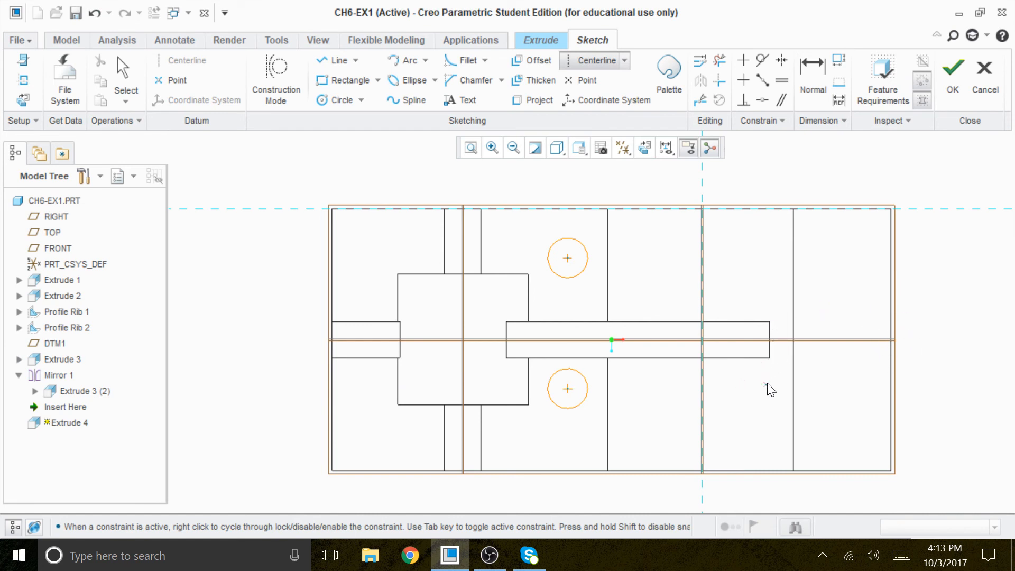
pyautogui.middleClick(786, 374)
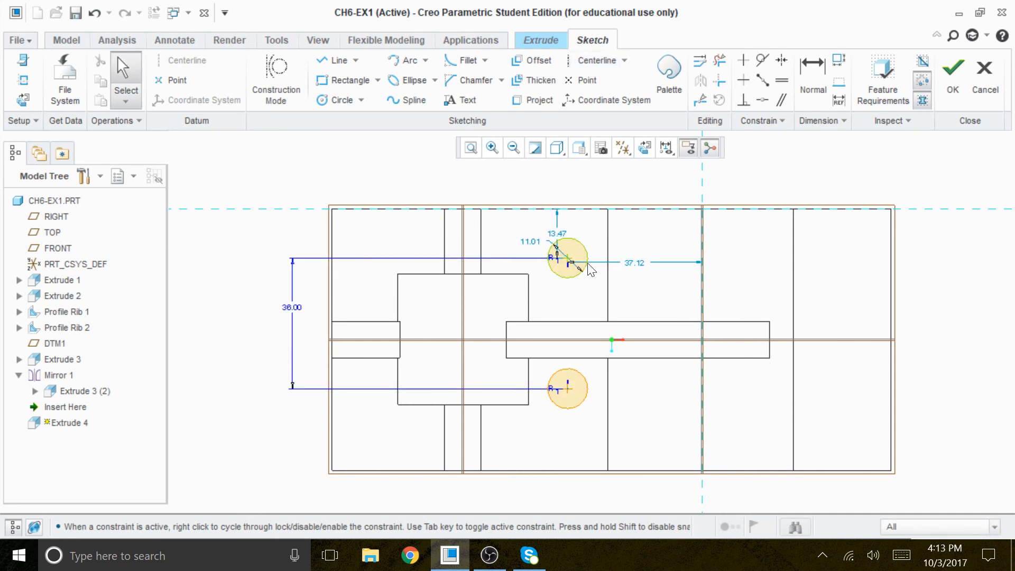
pyautogui.scroll(-1, 584, 262)
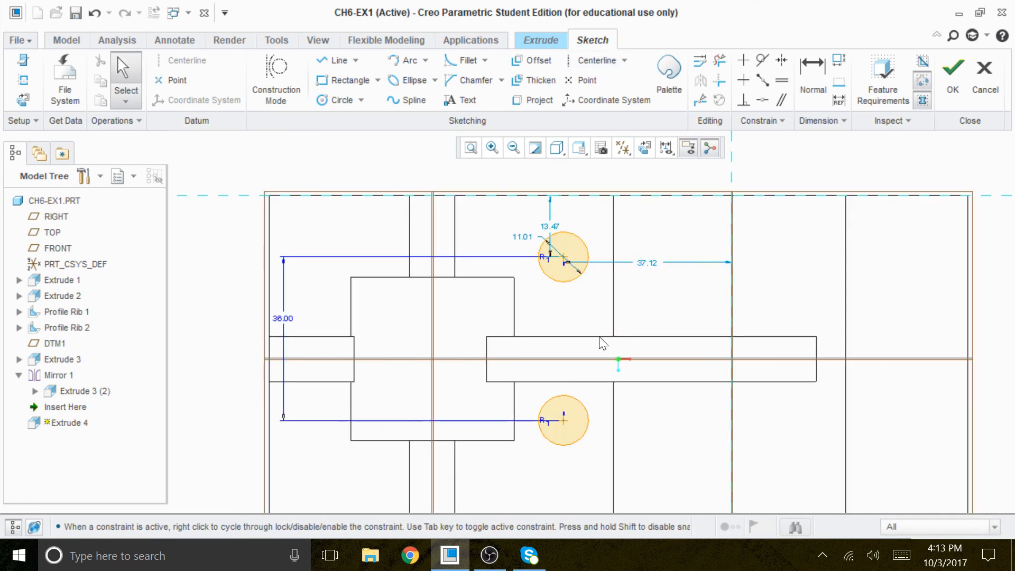
pyautogui.doubleClick(522, 237)
pyautogui.write('12')
pyautogui.press('Return')
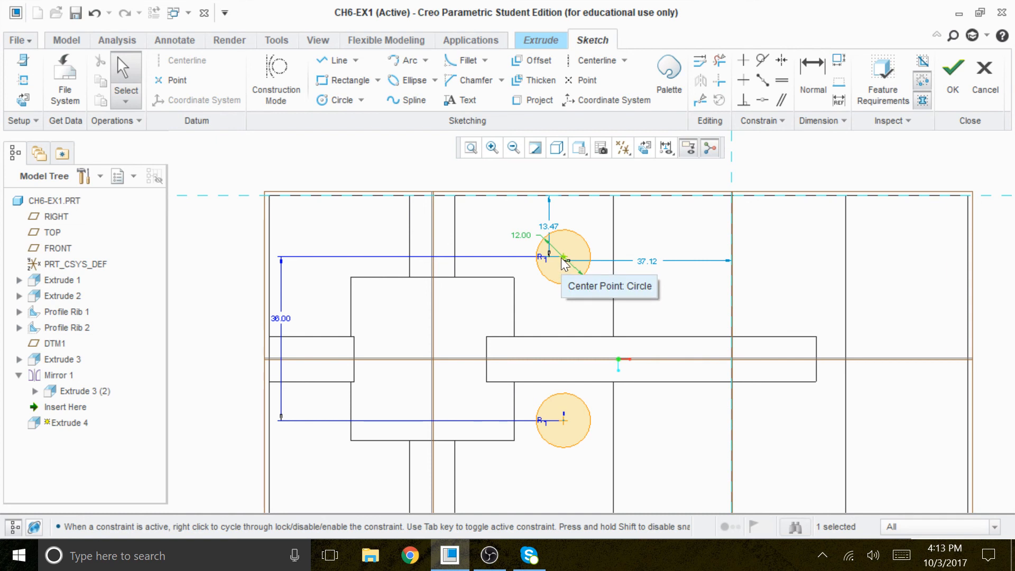
pyautogui.doubleClick(551, 227)
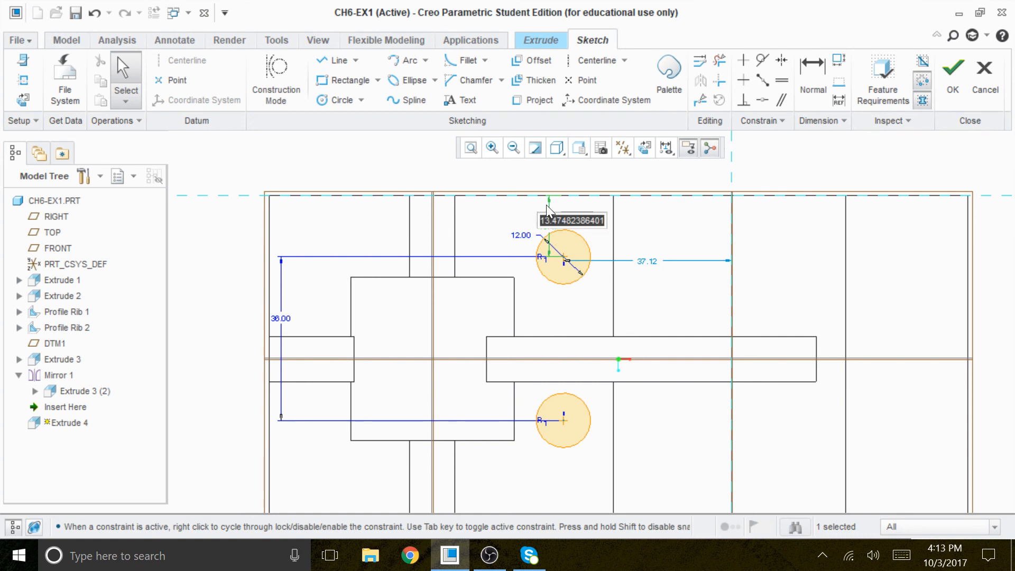
pyautogui.write('18')
pyautogui.press('Return')
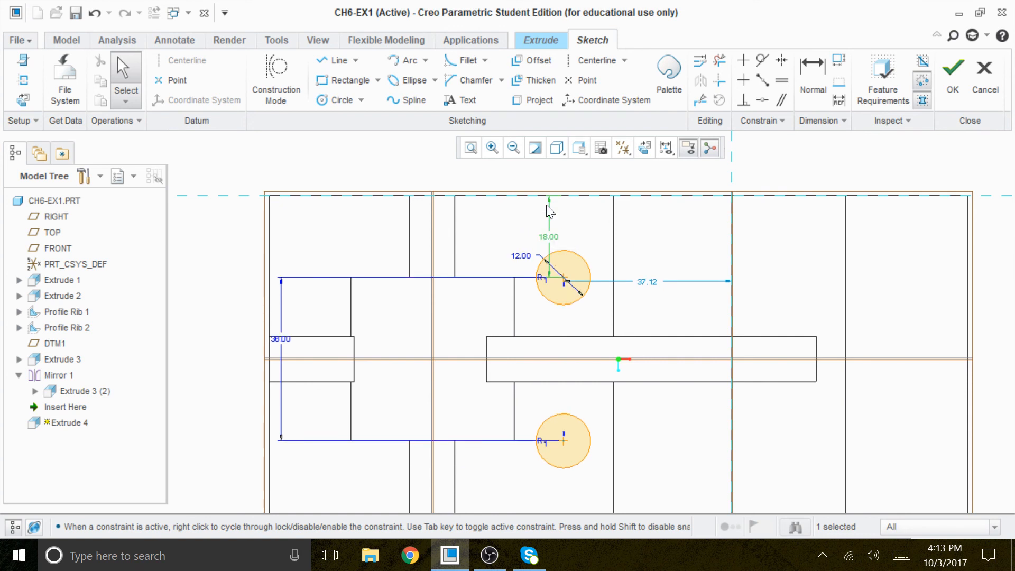
# Try to dimension the lower circle's centre from the base's opposite long edge, undoing the conflicting dimension.
pyautogui.scroll(-1, 691, 217)
pyautogui.scroll(3, 649, 273)
pyautogui.scroll(-2, 624, 374)
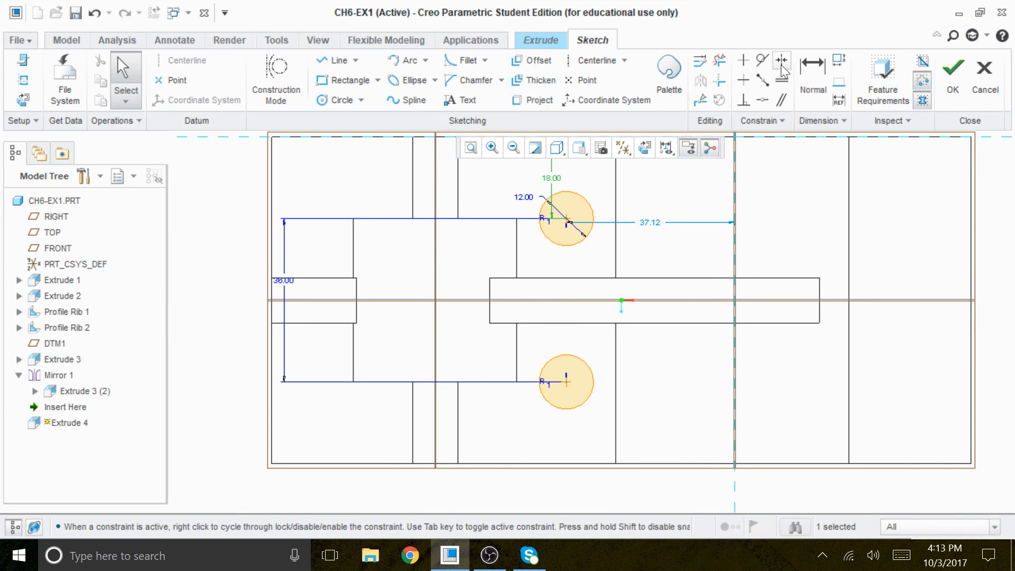
pyautogui.click(815, 65)
pyautogui.click(566, 382)
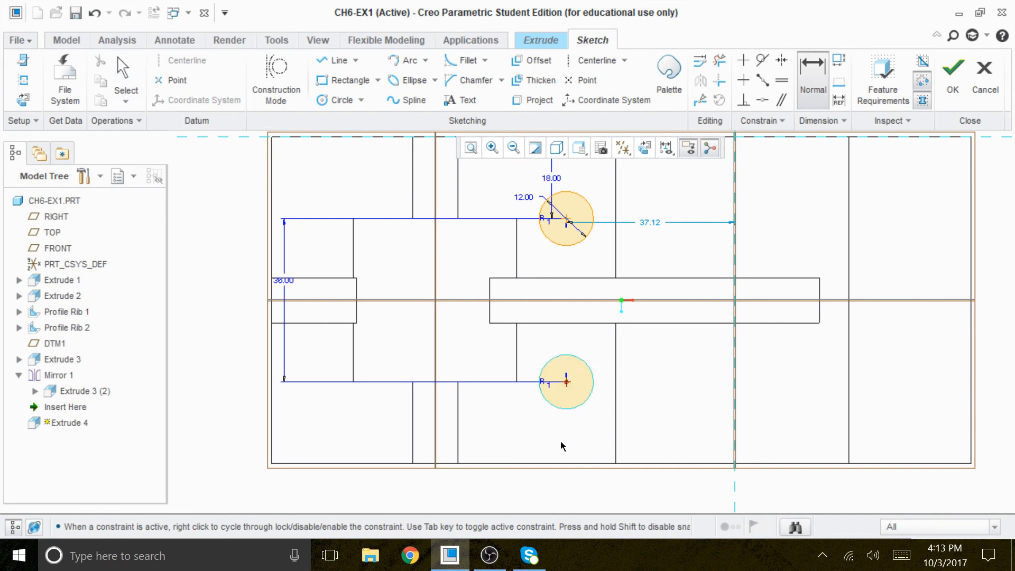
pyautogui.middleClick(527, 429)
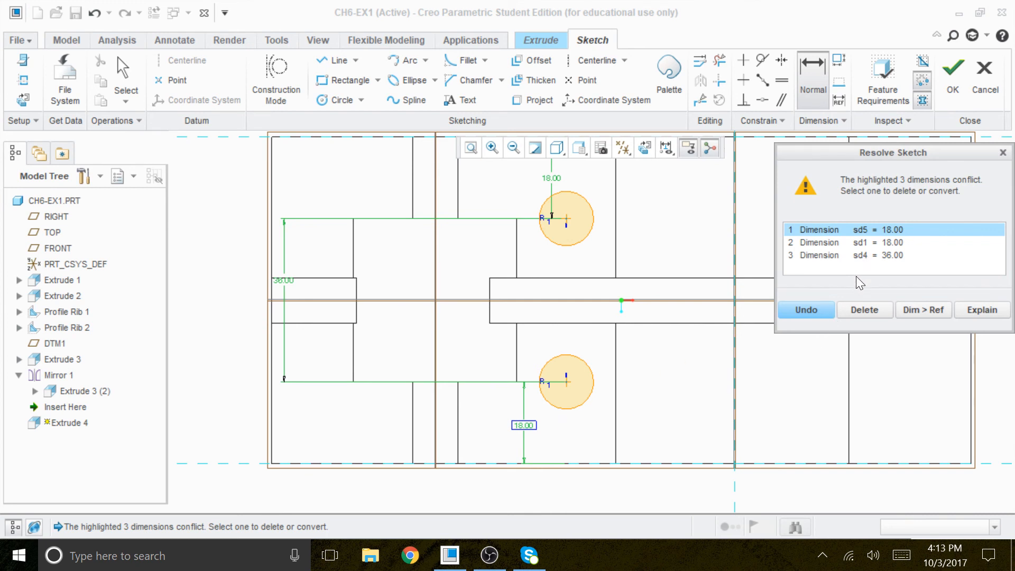
pyautogui.click(807, 310)
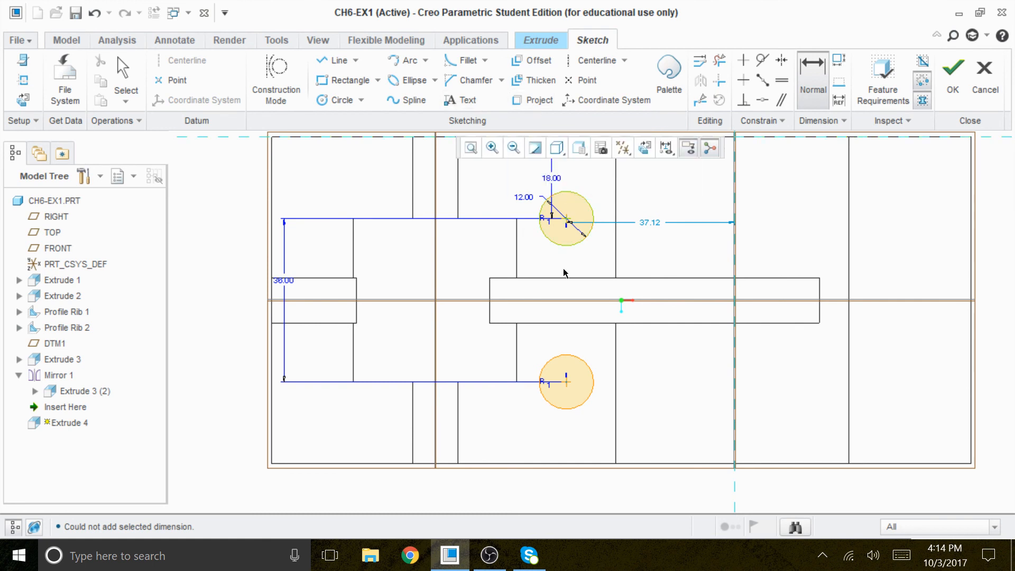
# Return the model to shaded display and complete the two-circle sketch.
pyautogui.scroll(4, 565, 294)
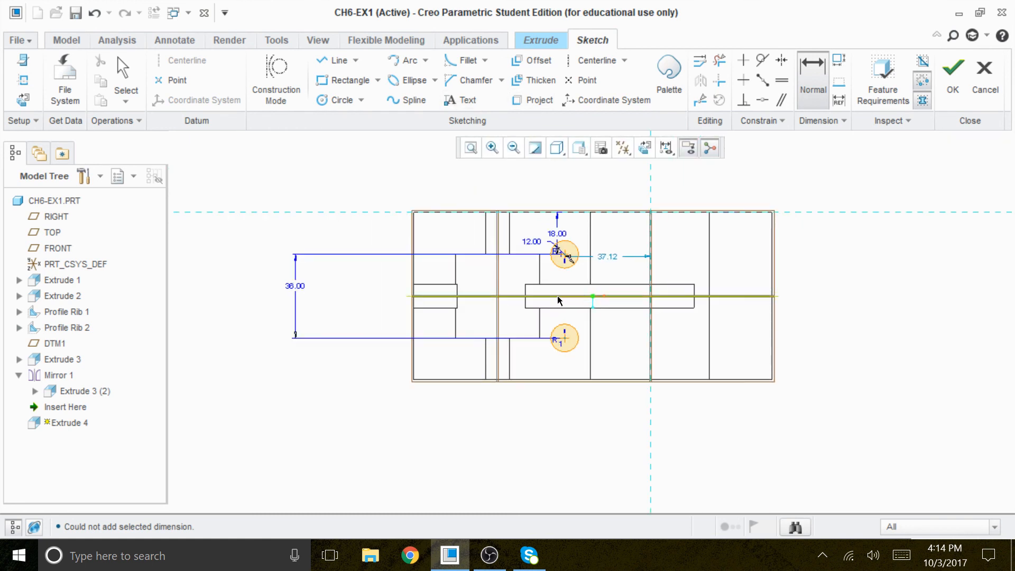
pyautogui.click(557, 148)
pyautogui.click(497, 204)
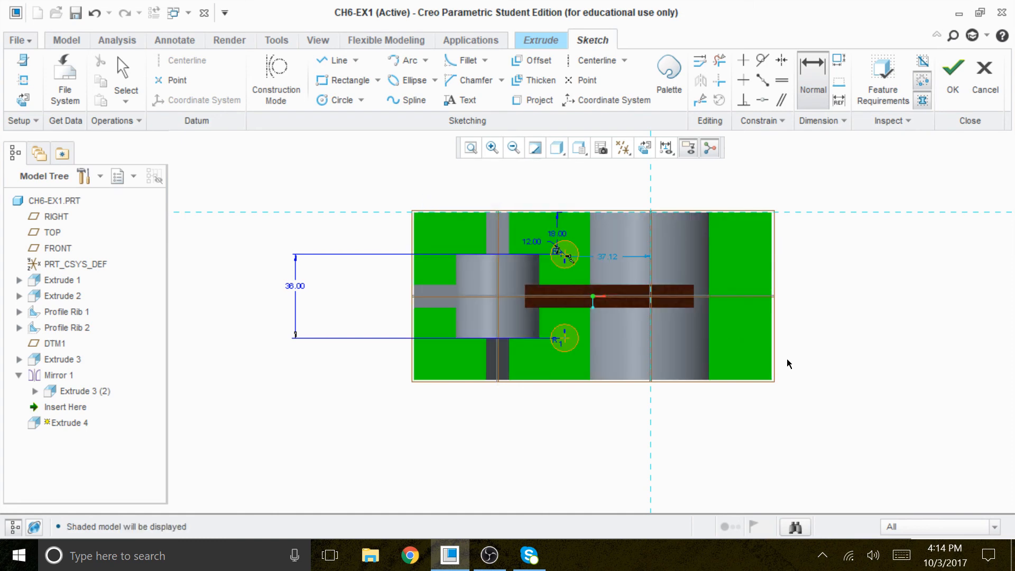
pyautogui.click(951, 71)
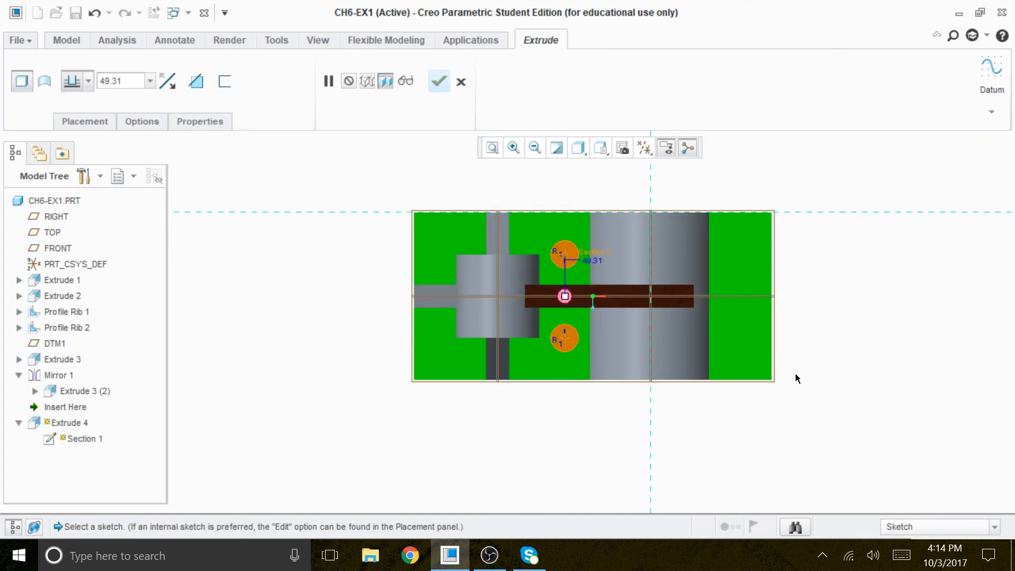
# Extrude the two circles through all of the base as a material-removing cut and complete the feature.
pyautogui.moveTo(824, 347)
pyautogui.mouseDown(button='middle')
pyautogui.moveTo(820, 306)
pyautogui.moveTo(829, 299)
pyautogui.moveTo(806, 306)
pyautogui.mouseUp(button='middle')
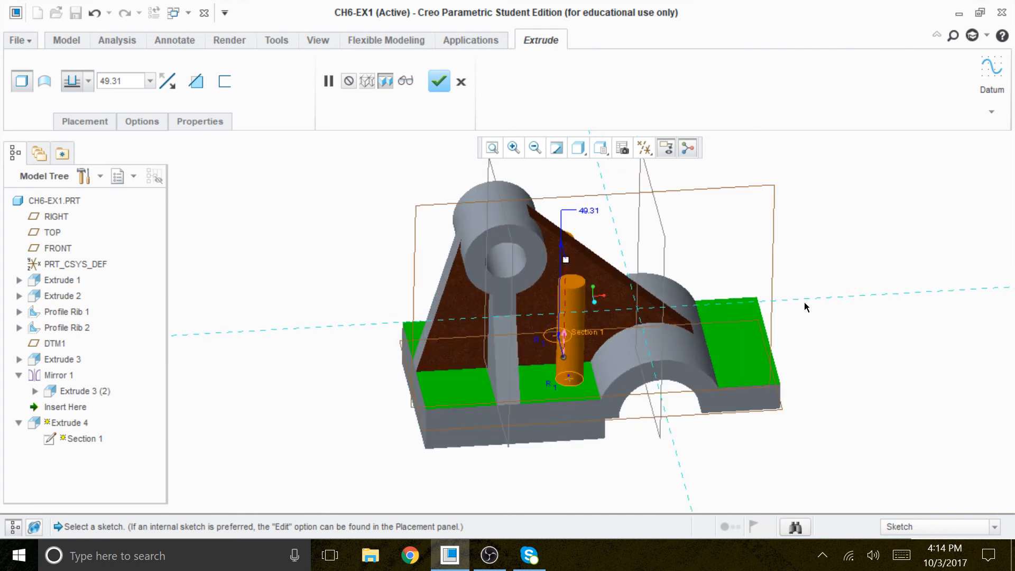
pyautogui.click(172, 86)
pyautogui.click(88, 81)
pyautogui.click(74, 176)
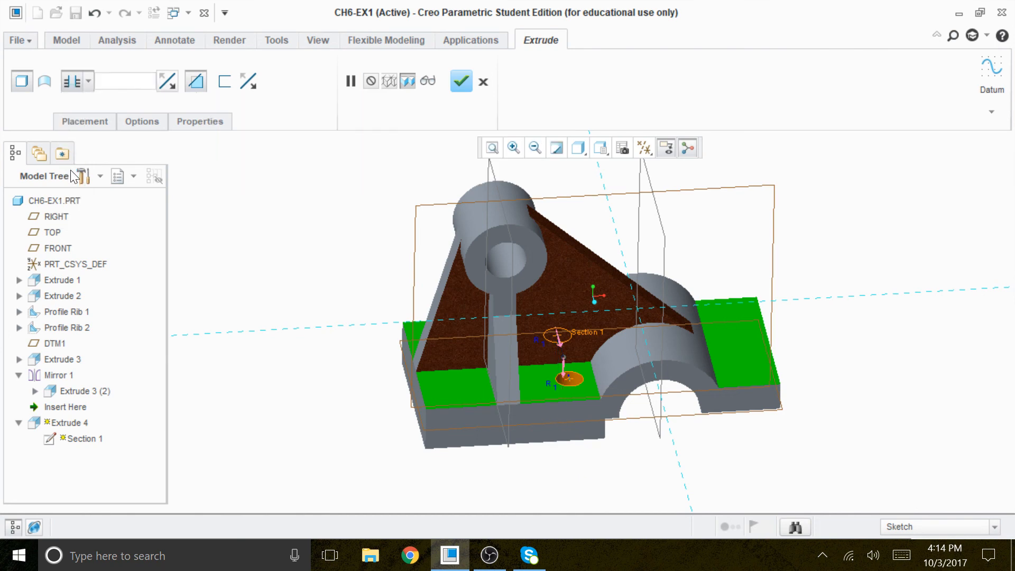
pyautogui.click(461, 81)
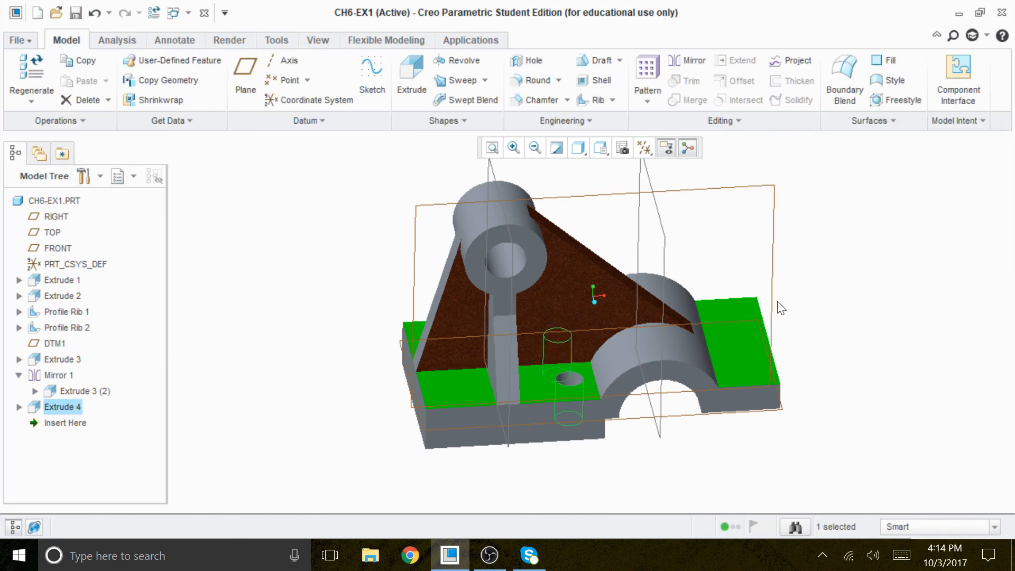
pyautogui.moveTo(902, 294); pyautogui.dragTo(831, 386, button='middle')
pyautogui.hotkey('ctrl', 'd')
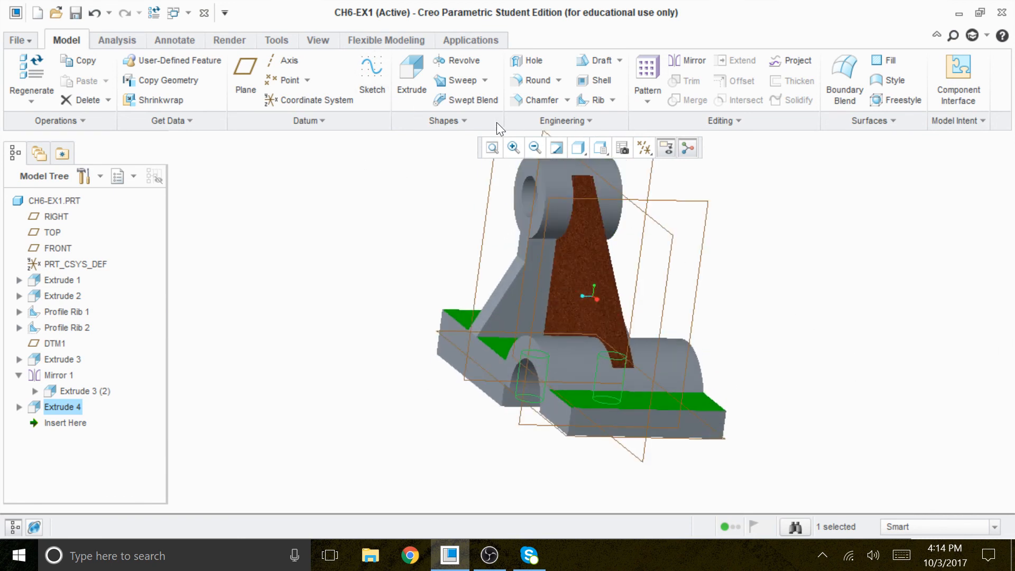
pyautogui.click(644, 148)
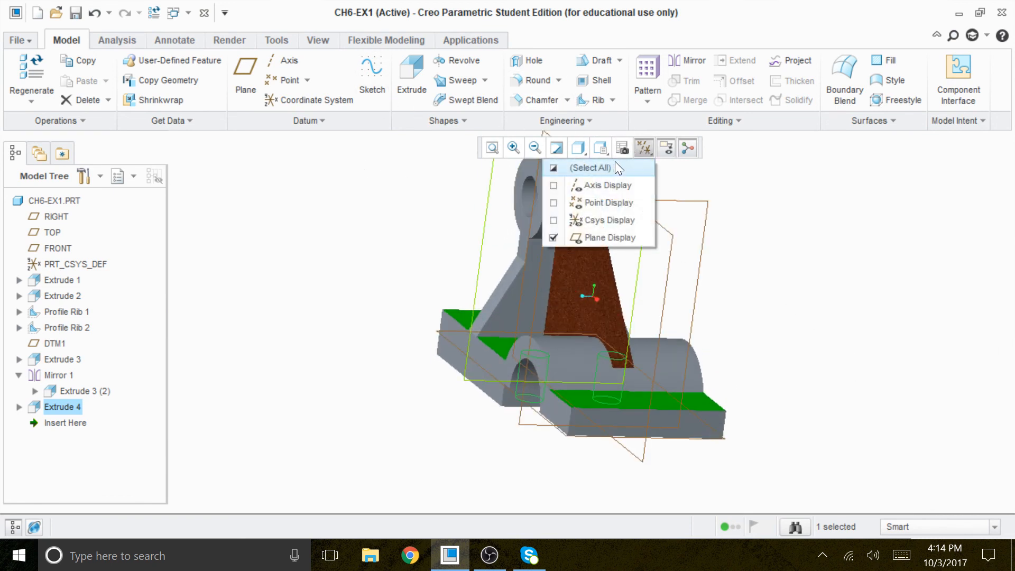
pyautogui.click(606, 167)
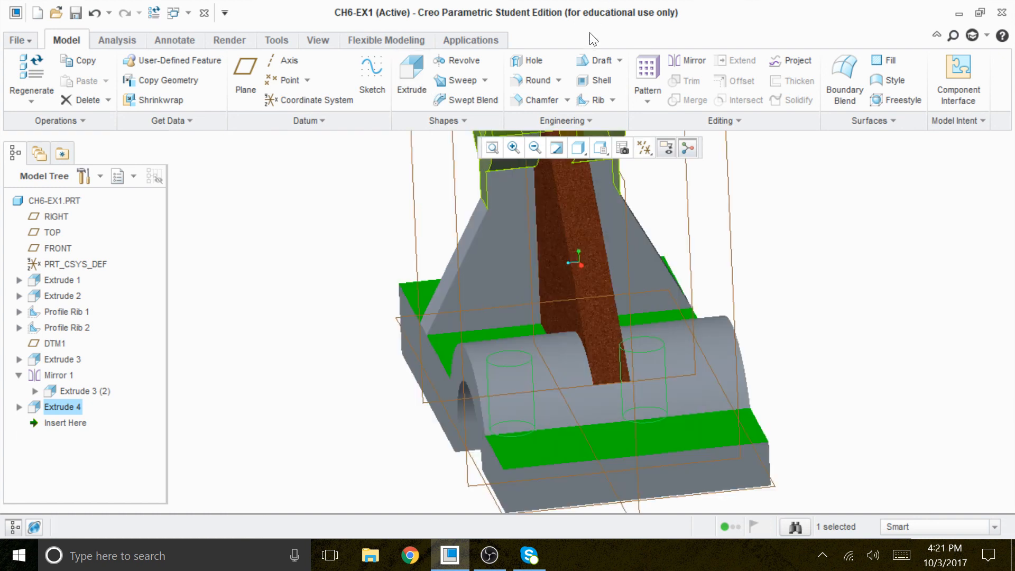
# Start a new Extrude with an internal sketch on the base's green upper face at the half-round boss end.
pyautogui.click(405, 67)
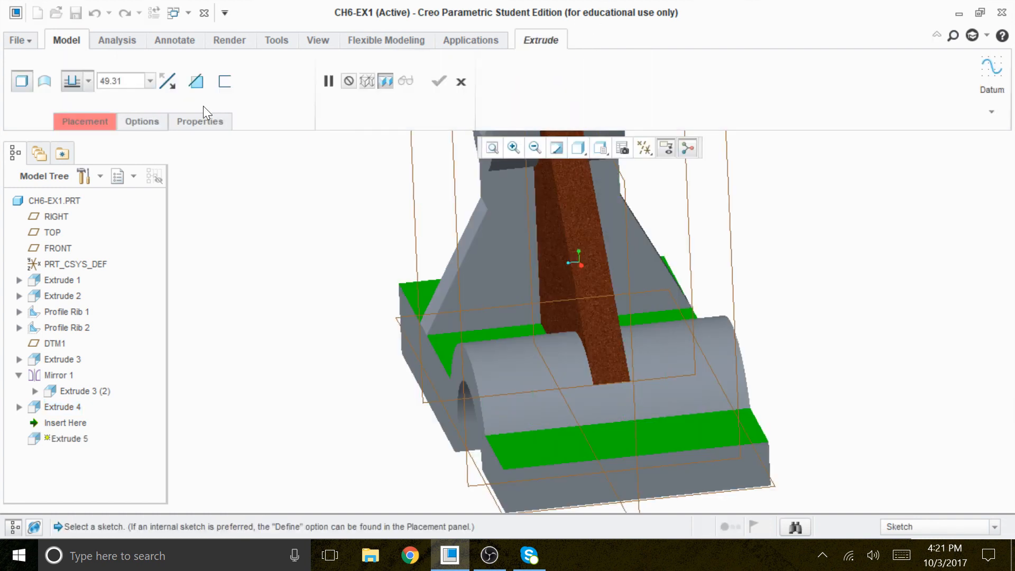
pyautogui.click(85, 121)
pyautogui.click(282, 204)
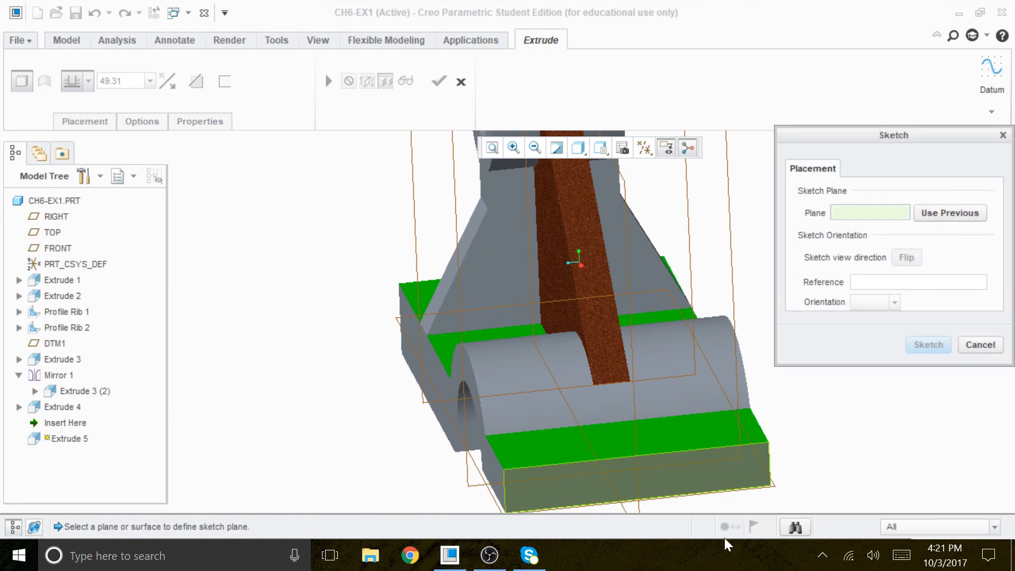
pyautogui.click(673, 444)
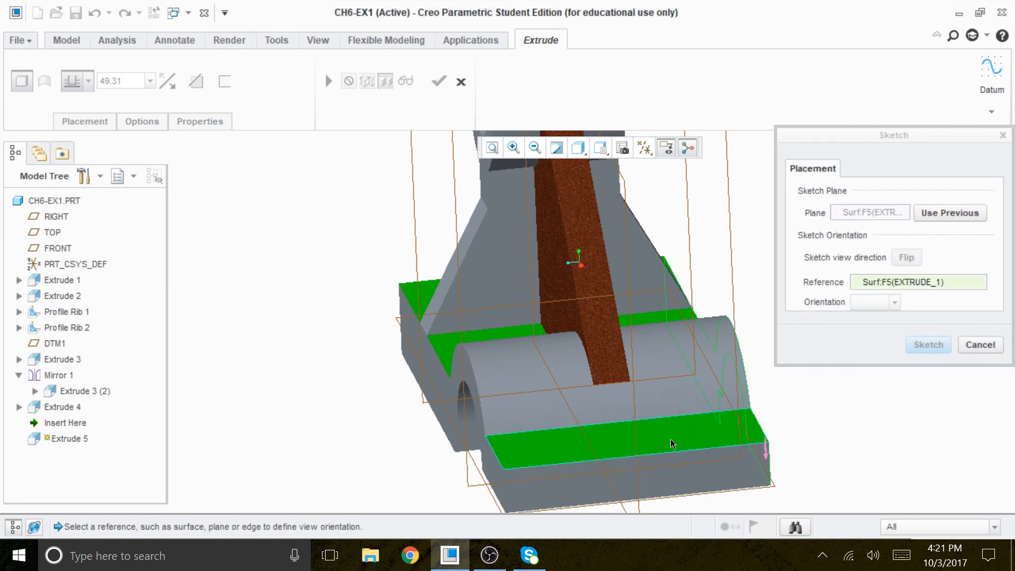
pyautogui.click(929, 344)
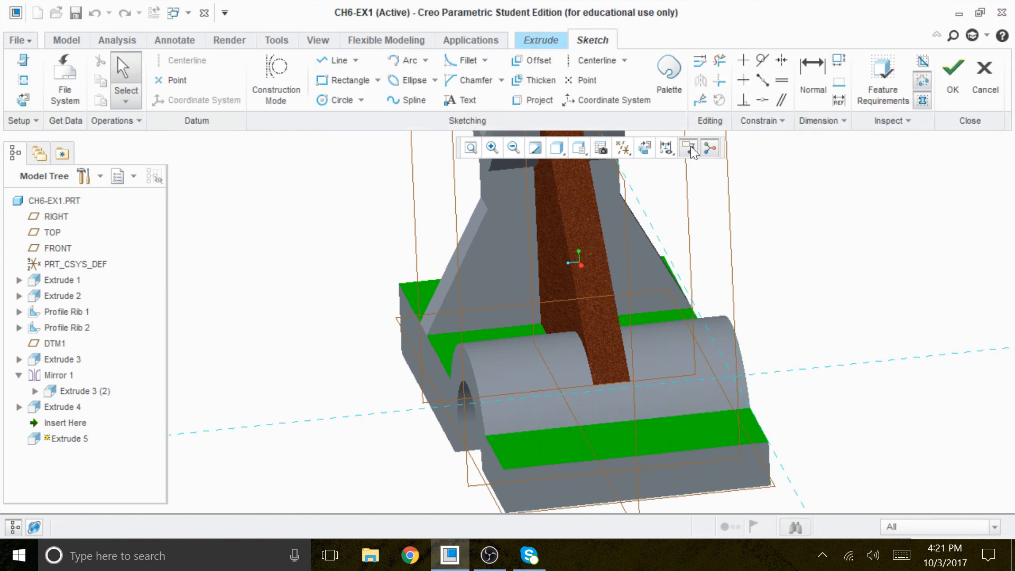
# Orient the view square to the sketch plane, display the model without hidden lines and hide all datum features.
pyautogui.click(648, 148)
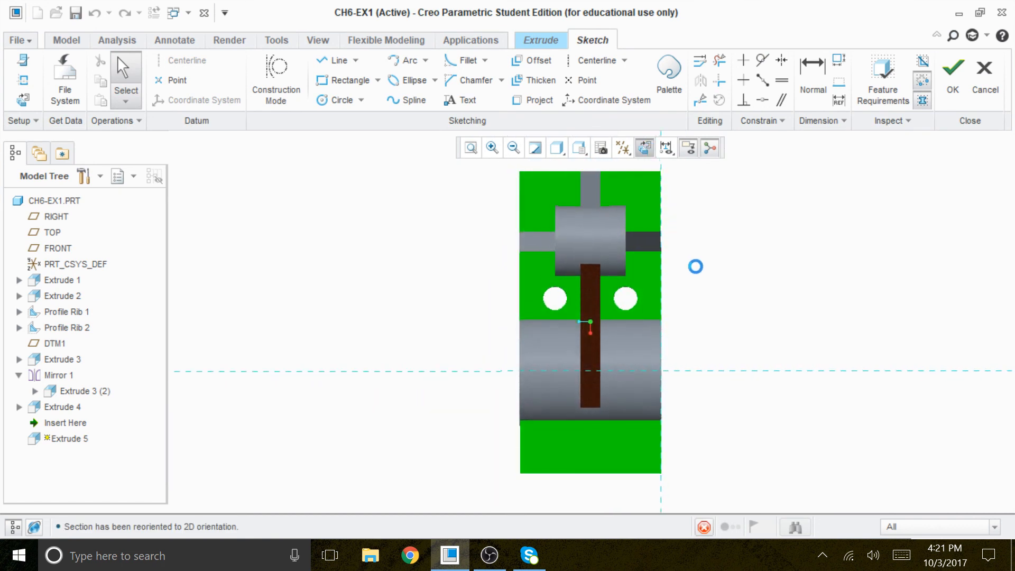
pyautogui.click(564, 153)
pyautogui.click(492, 222)
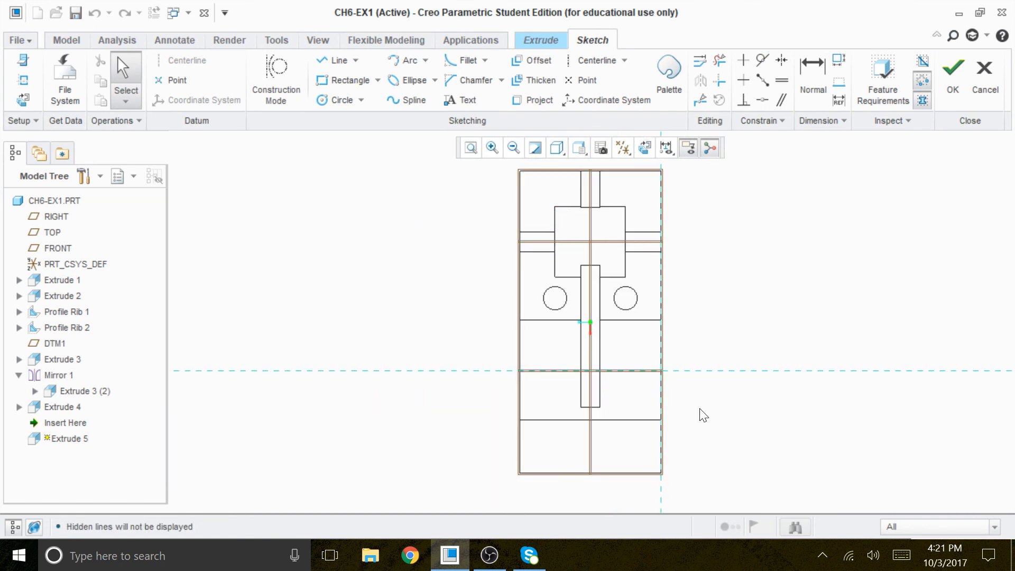
pyautogui.click(623, 149)
pyautogui.click(598, 166)
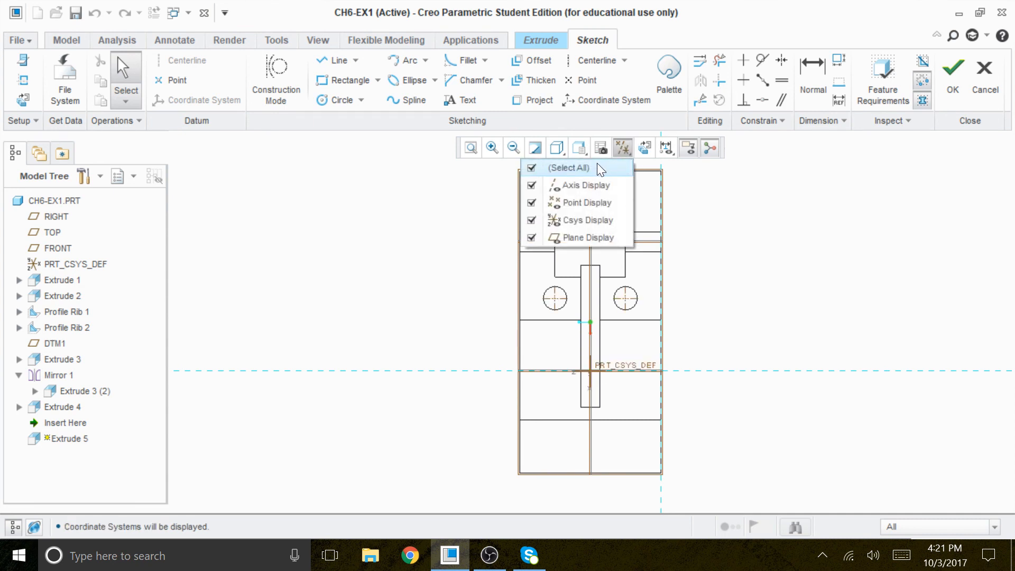
pyautogui.click(598, 166)
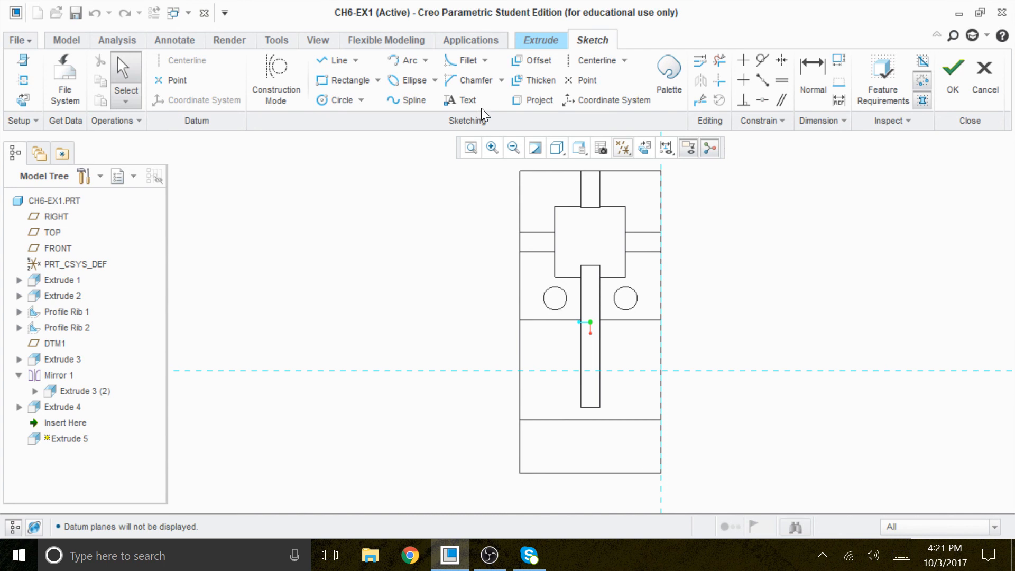
# Project the base's short end edge beside the half-round boss into the sketch and add a vertical centerline through its midpoint.
pyautogui.click(533, 100)
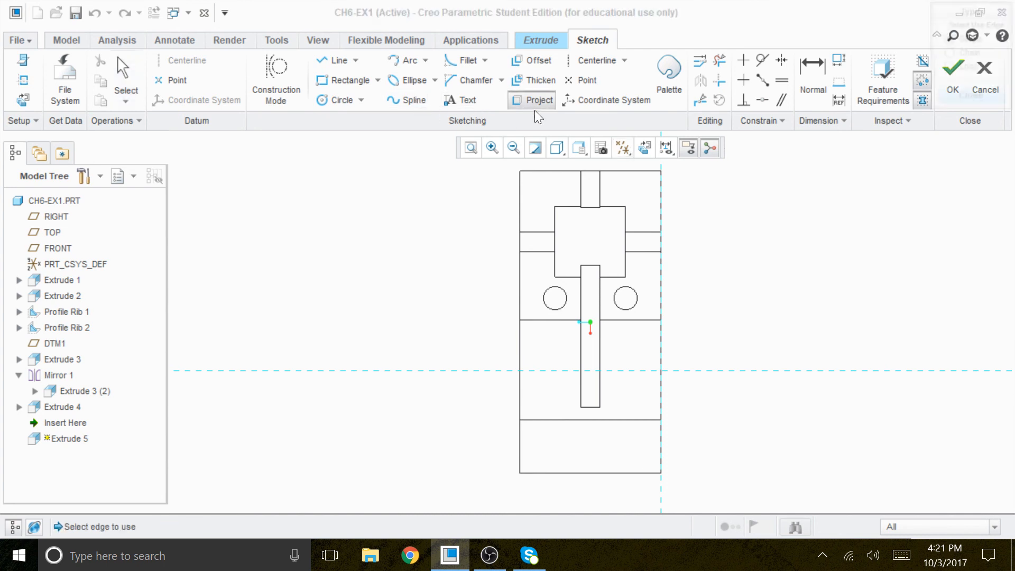
pyautogui.click(593, 473)
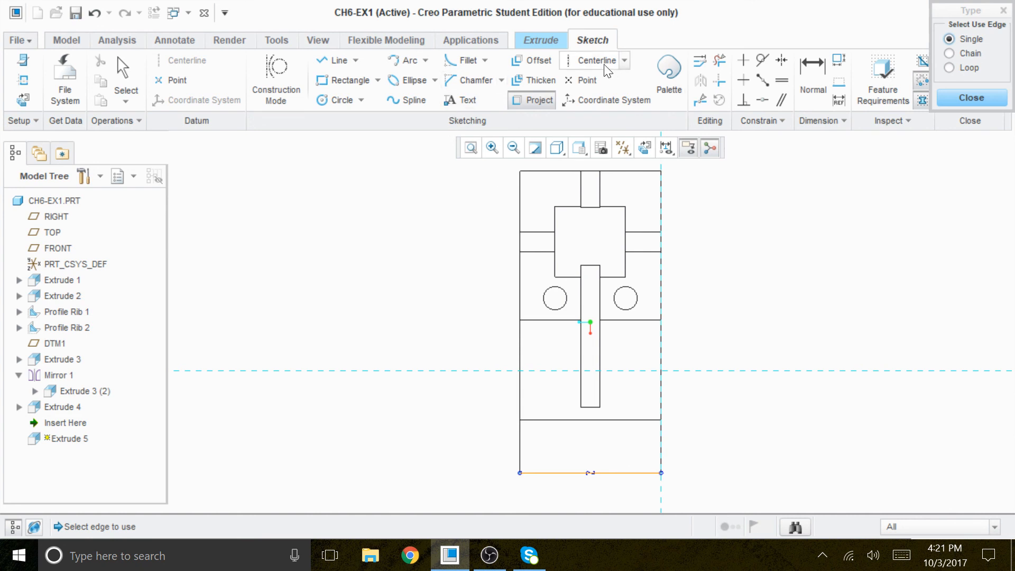
pyautogui.click(603, 62)
pyautogui.click(592, 471)
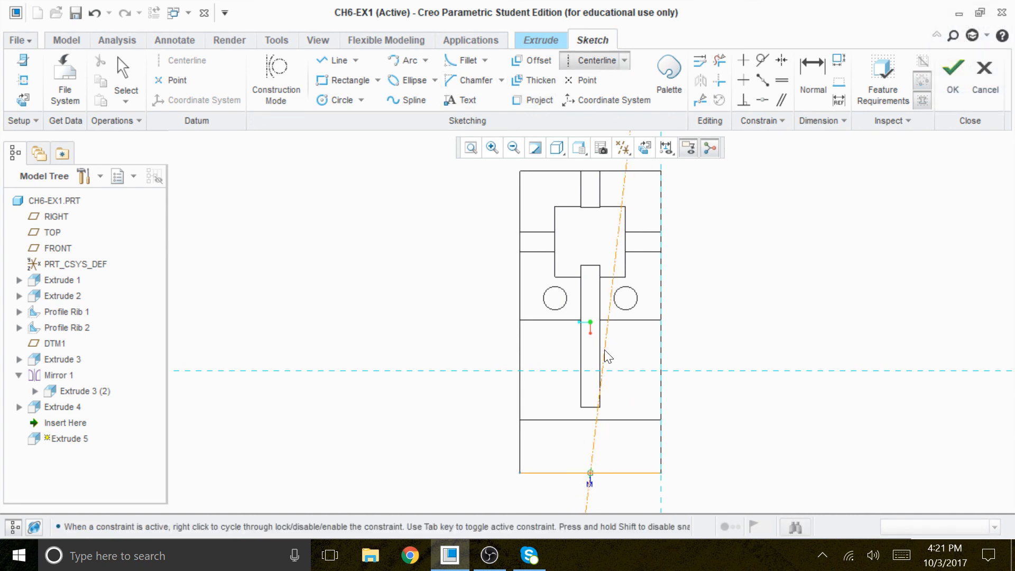
pyautogui.click(591, 304)
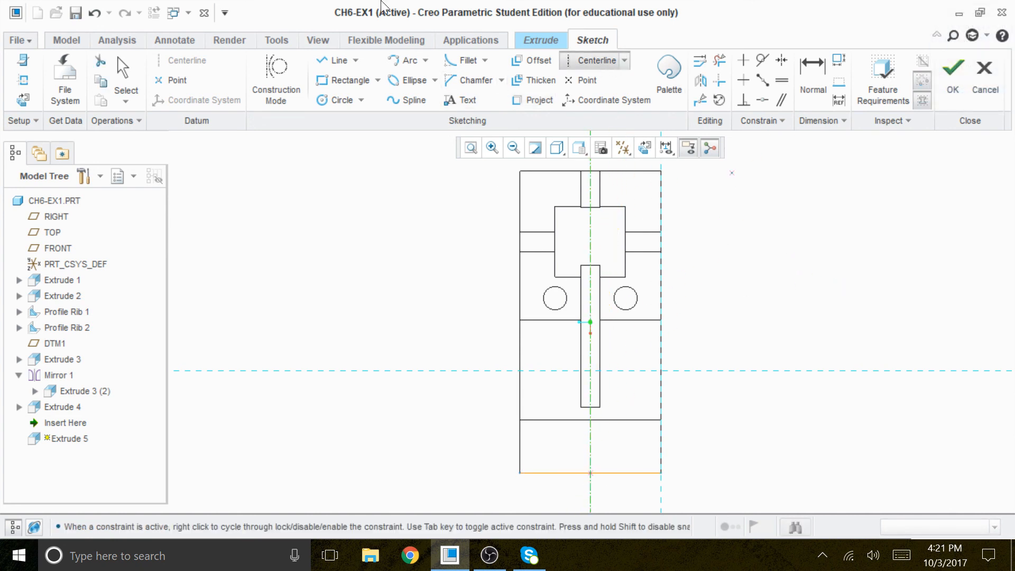
# Sketch a rectangle about 38.43 by 15.92, symmetric about the centerline, with one side on the projected end edge.
pyautogui.click(348, 79)
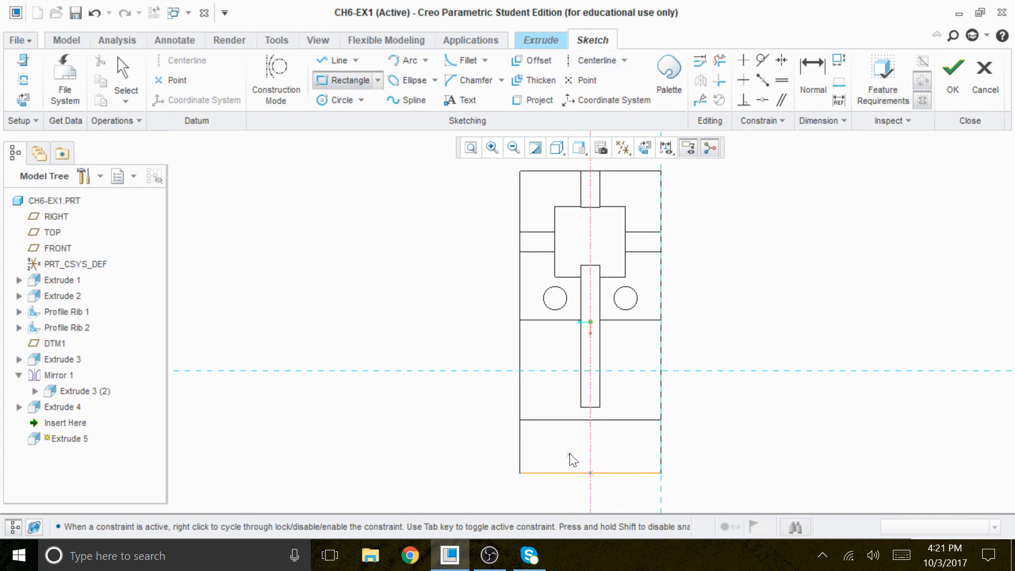
pyautogui.click(553, 442)
pyautogui.click(628, 472)
pyautogui.middleClick(750, 431)
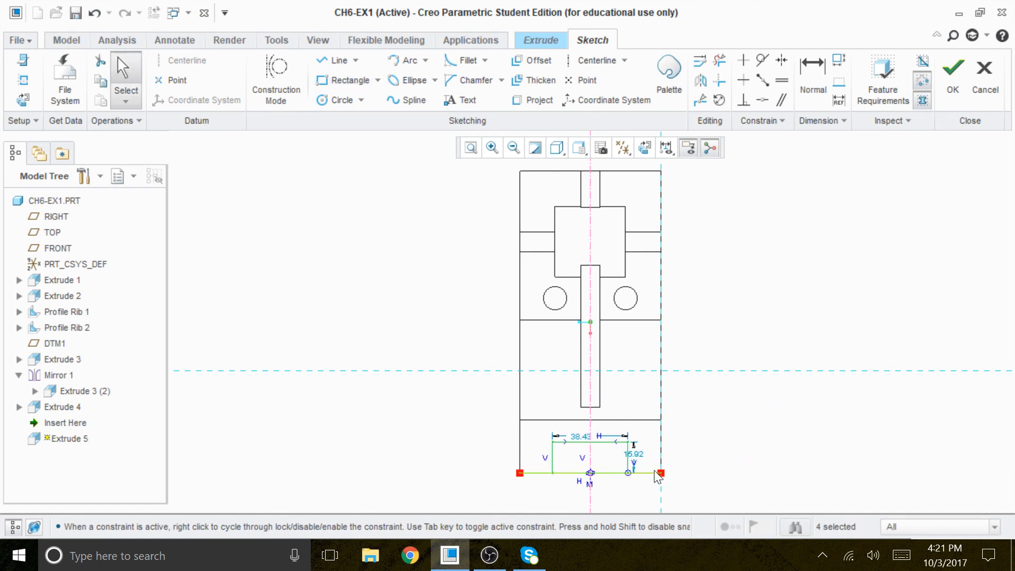
# Set the rectangle's depth from the end edge to 10 and its width to 20.
pyautogui.doubleClick(633, 454)
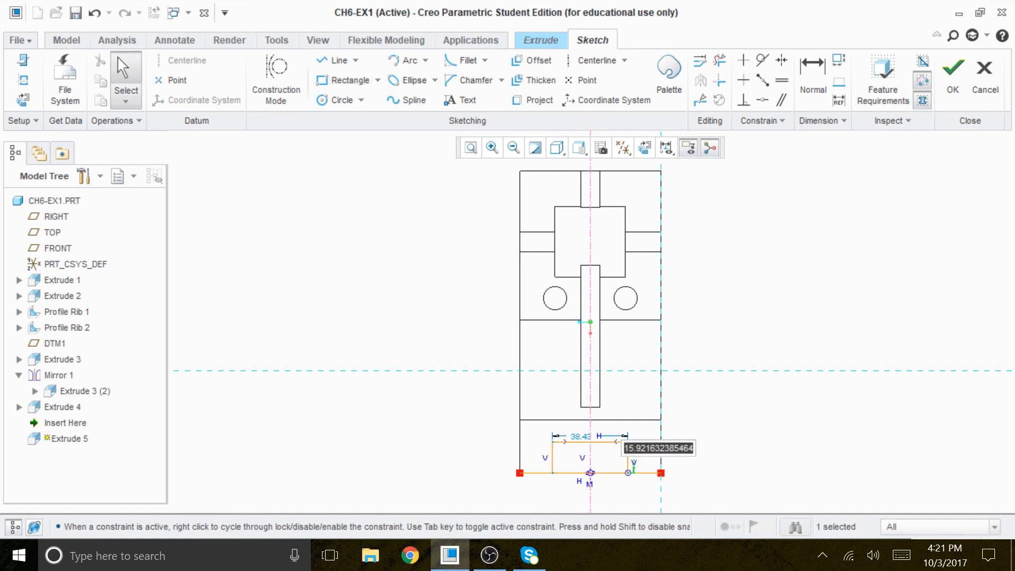
pyautogui.write('10')
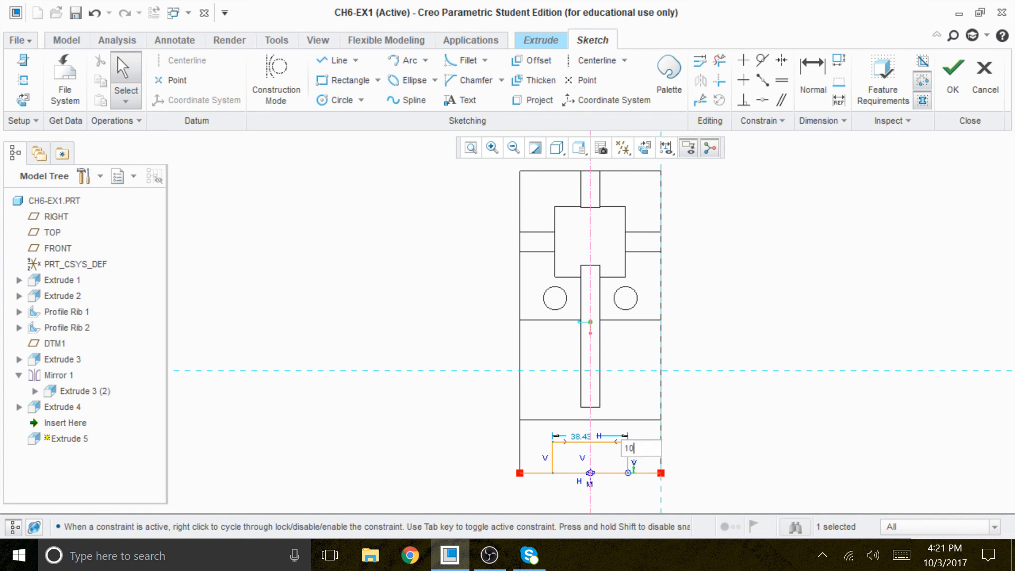
pyautogui.press('Return')
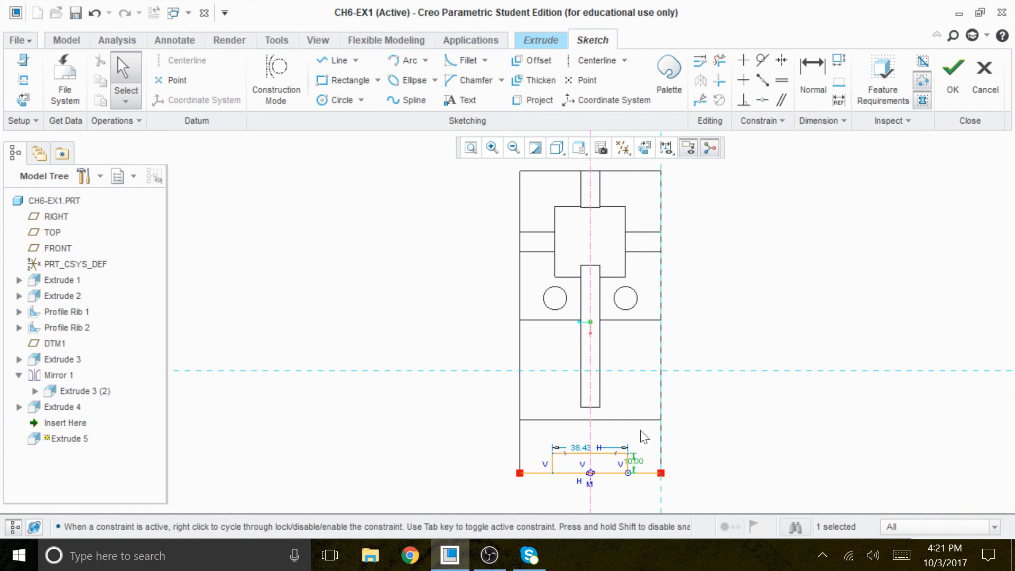
pyautogui.doubleClick(576, 449)
pyautogui.write('20')
pyautogui.press('Return')
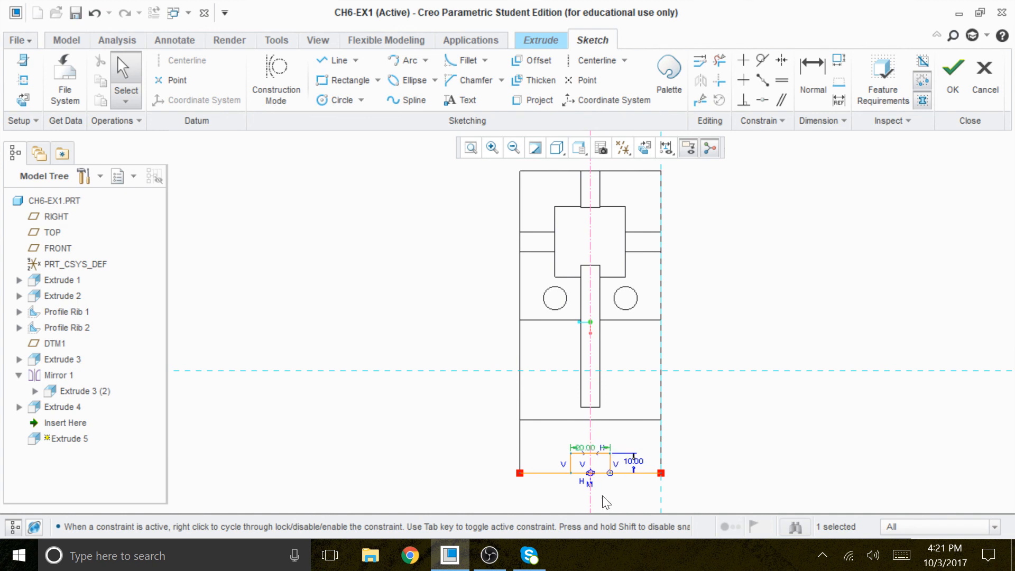
# Trim away the projected end edge and the overlapping rectangle side, leaving the rectangle's other three sides.
pyautogui.scroll(-5, 591, 477)
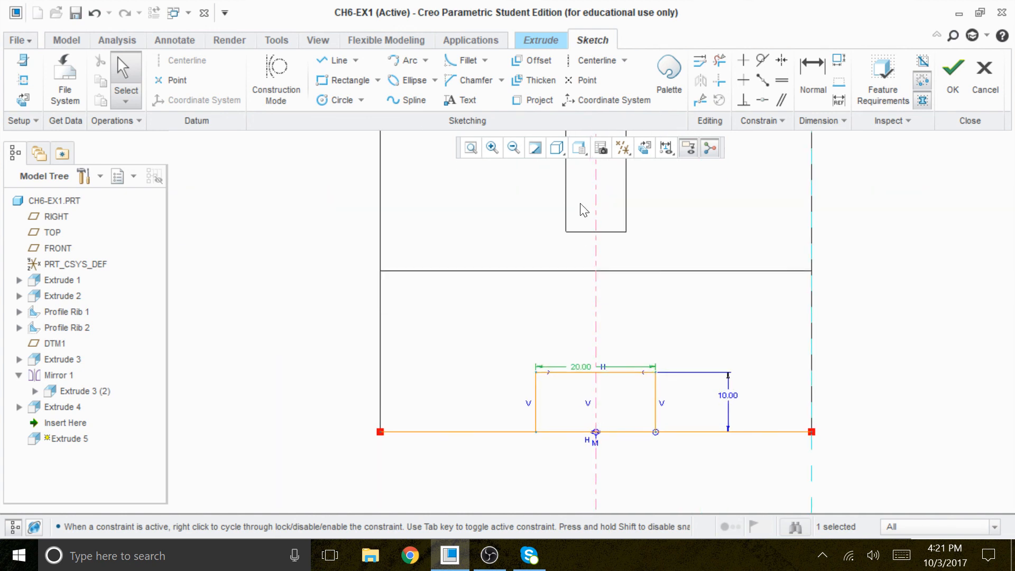
pyautogui.click(719, 59)
pyautogui.moveTo(623, 406); pyautogui.dragTo(620, 454)
pyautogui.click(566, 431)
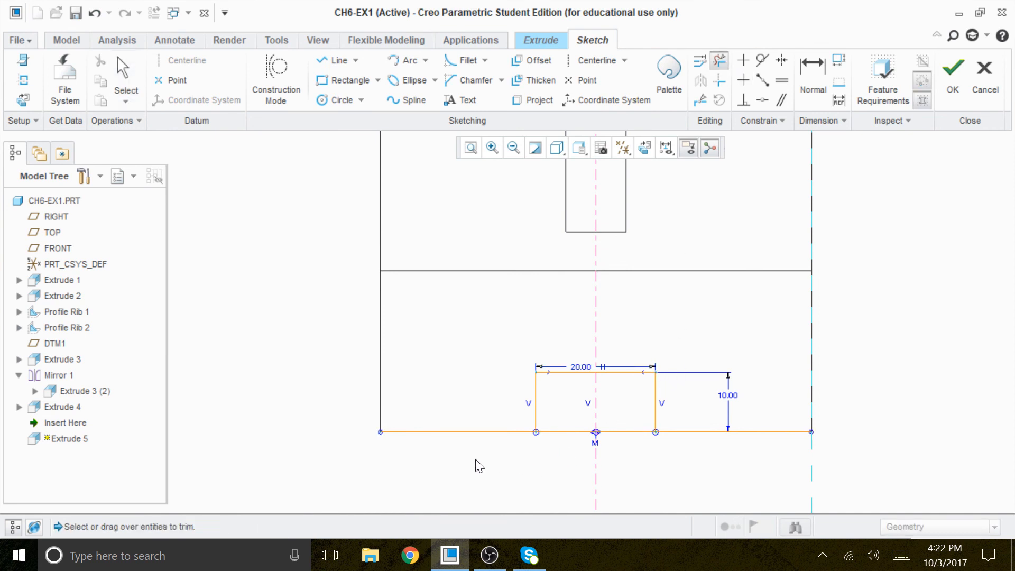
pyautogui.moveTo(451, 450); pyautogui.dragTo(453, 451)
pyautogui.moveTo(800, 460)
pyautogui.mouseDown()
pyautogui.moveTo(775, 431)
pyautogui.moveTo(694, 417)
pyautogui.mouseUp()
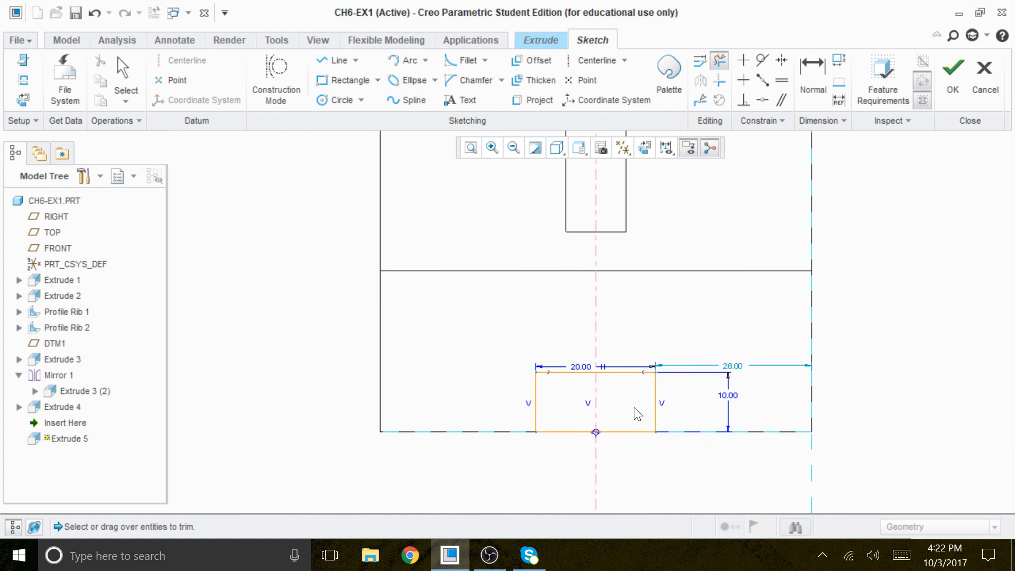
pyautogui.moveTo(637, 412); pyautogui.dragTo(632, 458)
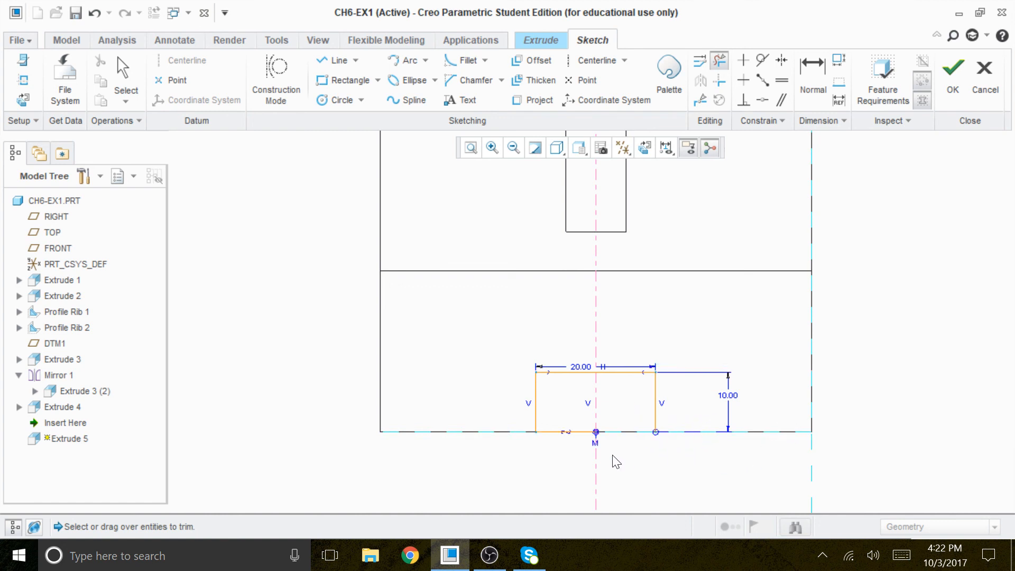
pyautogui.moveTo(564, 414); pyautogui.dragTo(559, 455)
# Draw a line between the rectangle's two open corners along the base's end edge to close the profile.
pyautogui.click(337, 61)
pyautogui.click(536, 432)
pyautogui.click(656, 432)
pyautogui.middleClick(680, 487)
pyautogui.middleClick(681, 487)
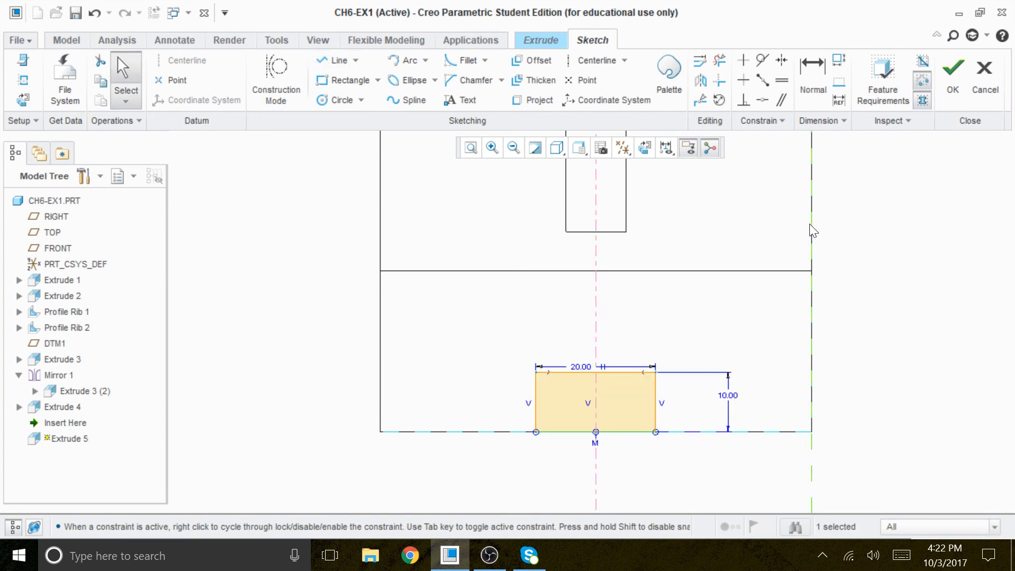
# Switch the model display to Shading and complete the rectangular section sketch.
pyautogui.click(564, 152)
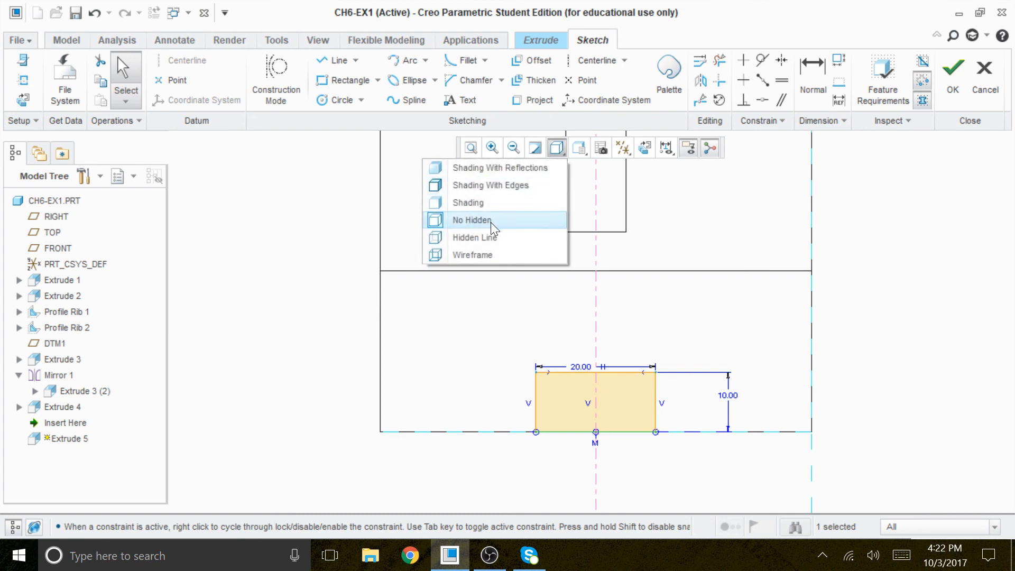
pyautogui.click(473, 202)
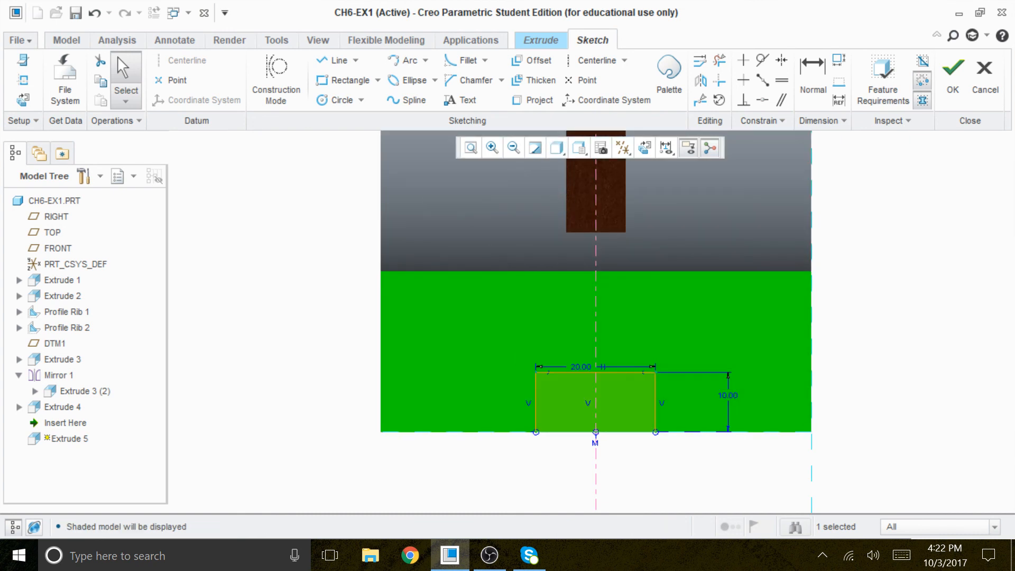
pyautogui.moveTo(676, 506)
pyautogui.mouseDown(button='middle')
pyautogui.moveTo(687, 510)
pyautogui.moveTo(687, 485)
pyautogui.mouseUp(button='middle')
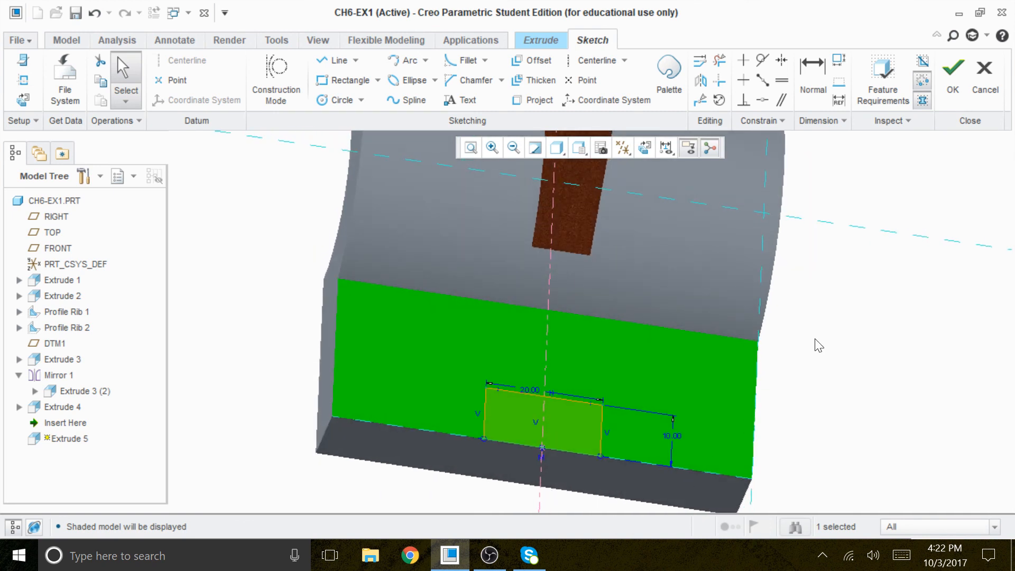
pyautogui.click(954, 72)
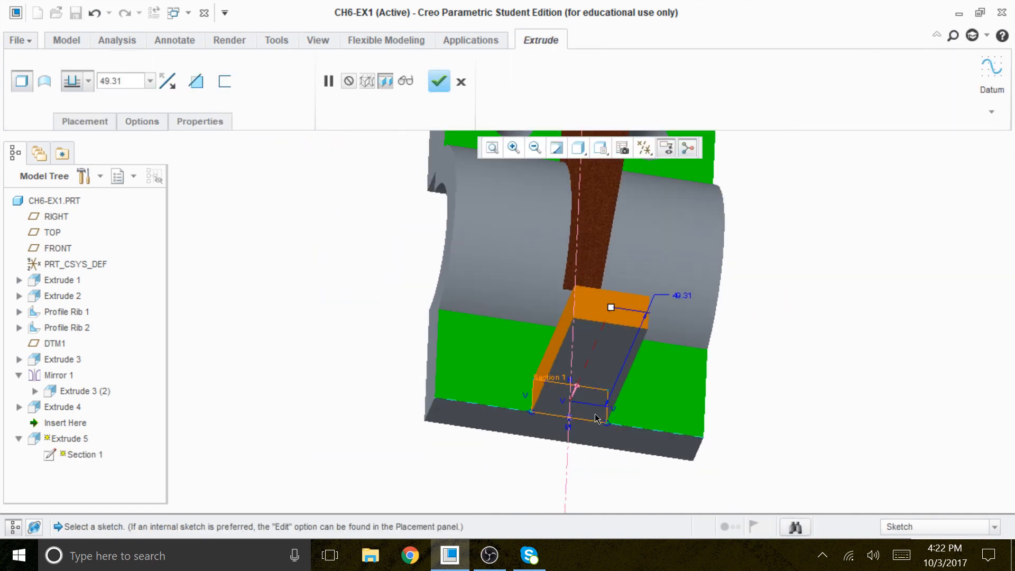
# Flip the extrusion into the base to remove material, set its depth to Through All and complete the notch cut.
pyautogui.click(121, 81)
pyautogui.click(88, 81)
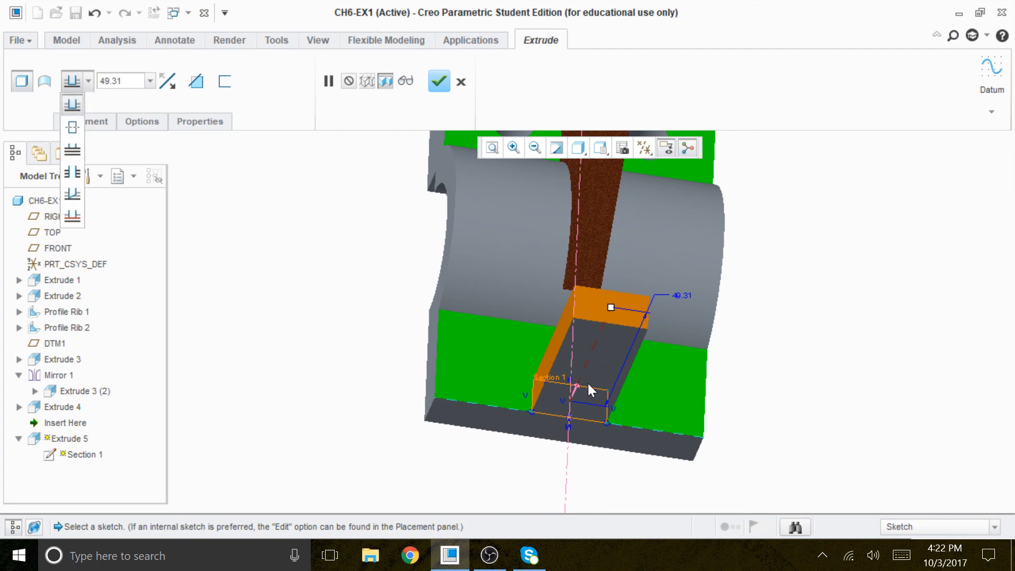
pyautogui.click(176, 88)
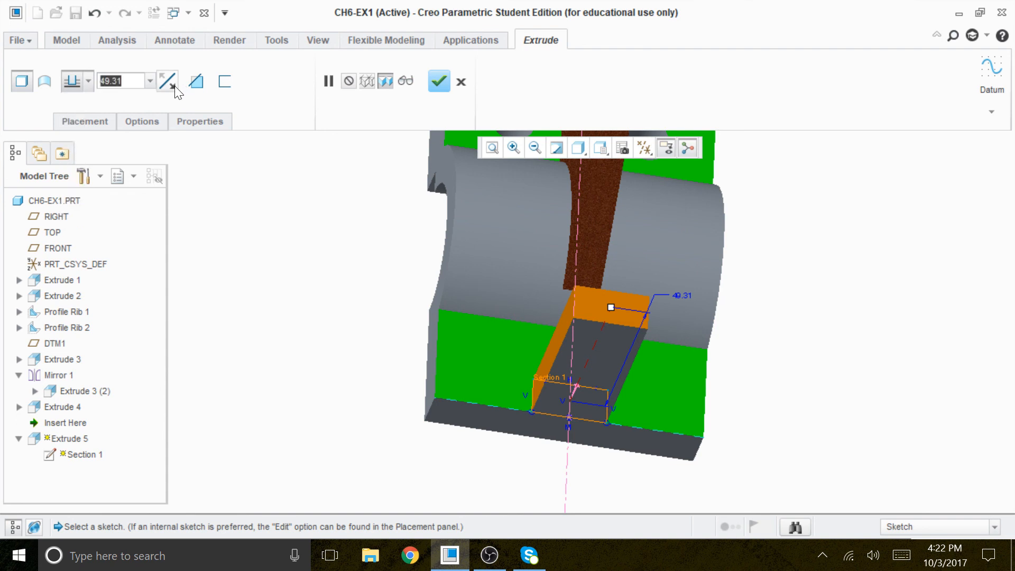
pyautogui.click(167, 81)
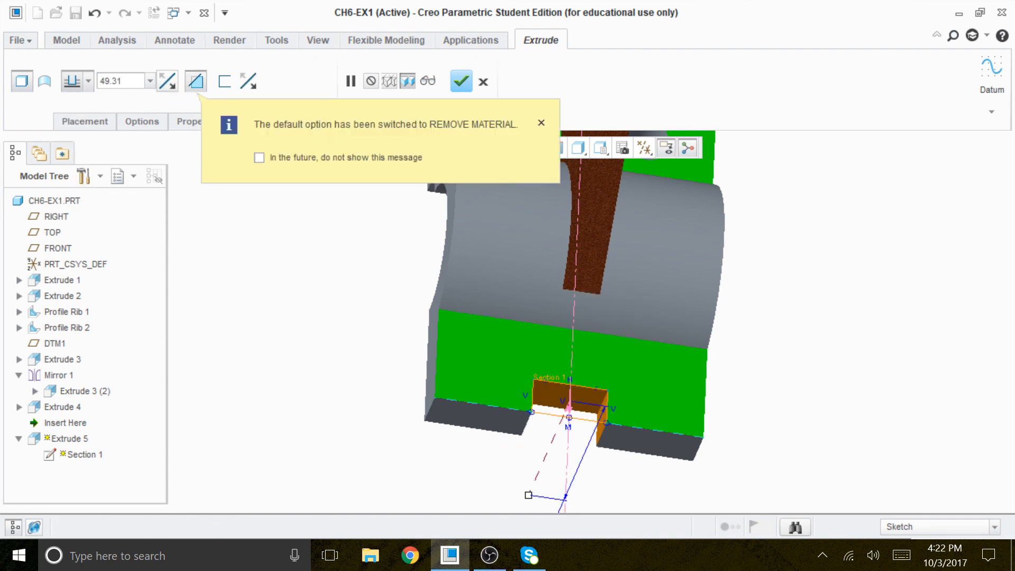
pyautogui.click(88, 81)
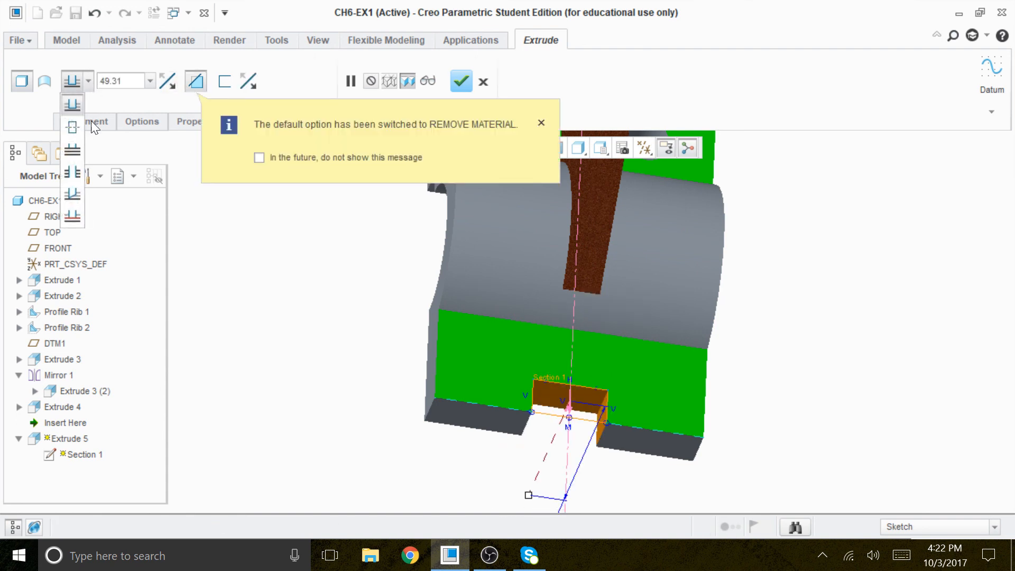
pyautogui.click(77, 171)
pyautogui.moveTo(649, 510); pyautogui.dragTo(674, 490, button='middle')
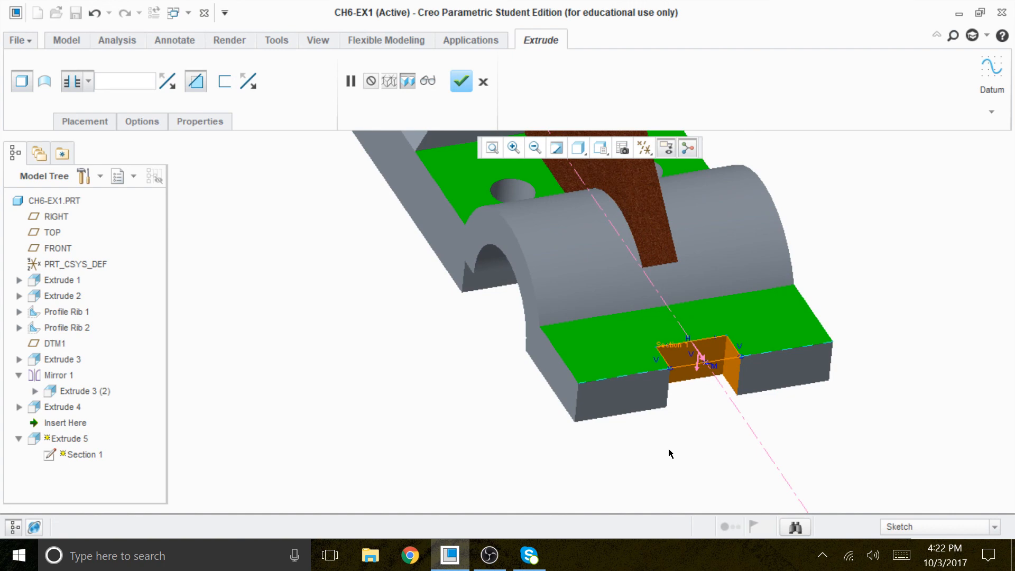
pyautogui.click(460, 84)
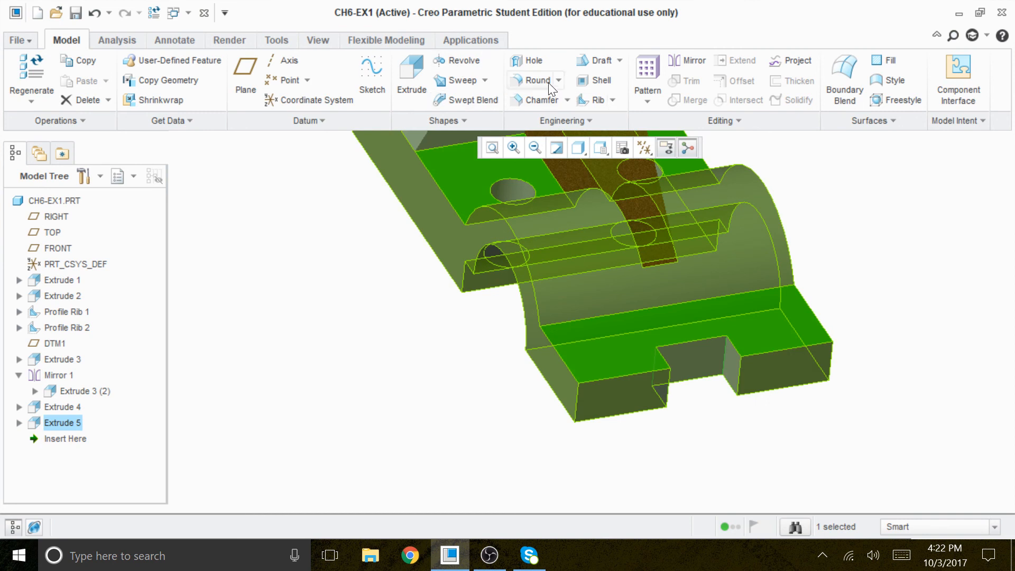
# Round the two outer vertical corner edges at the notched end of the base with a radius of 10.
pyautogui.click(550, 86)
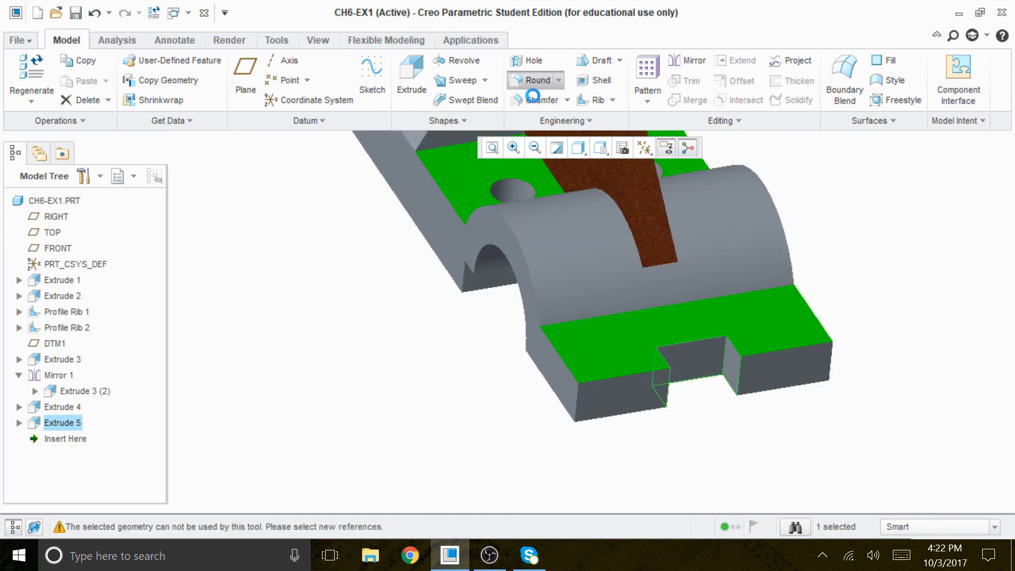
pyautogui.click(576, 414)
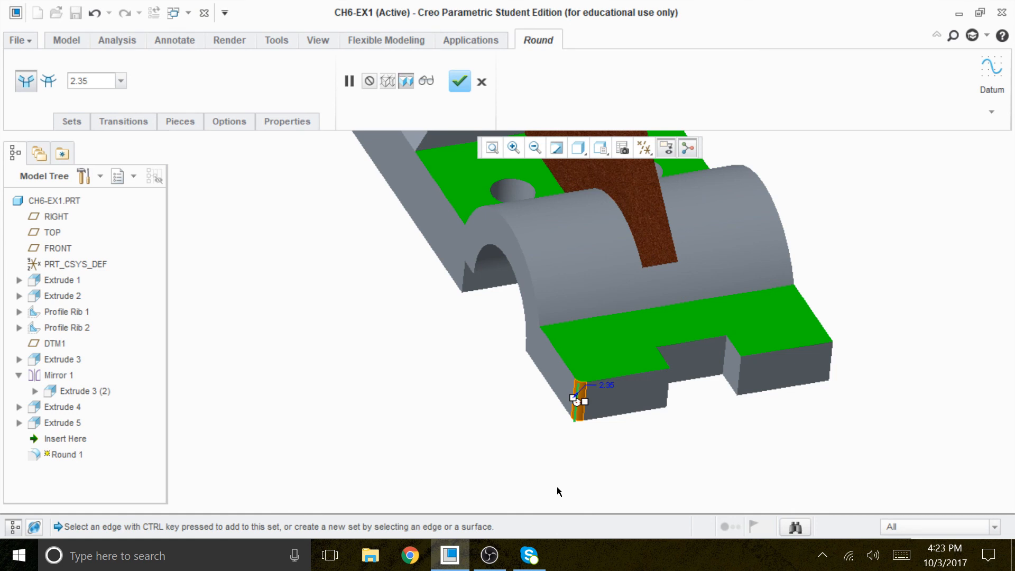
pyautogui.press('1')
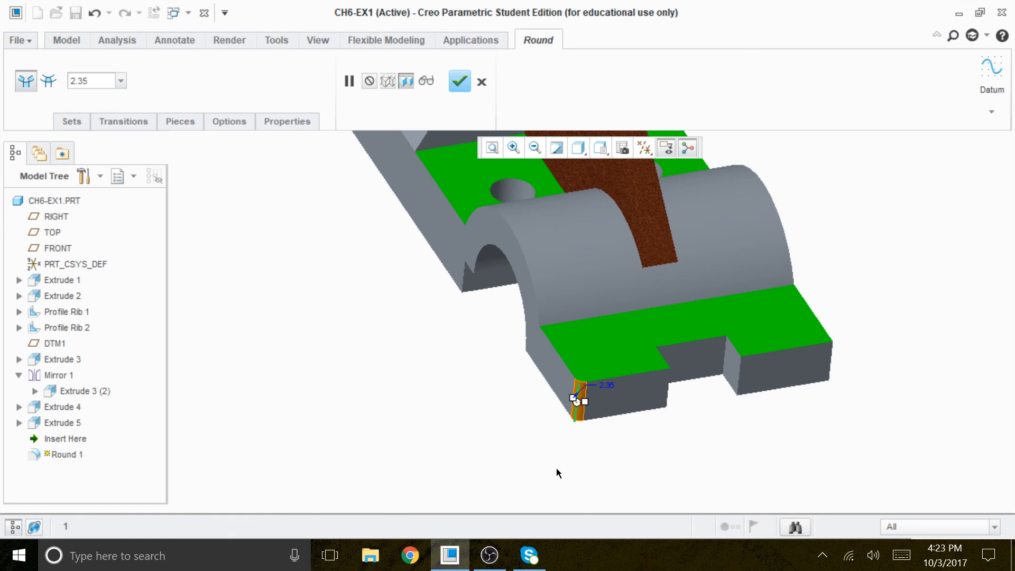
pyautogui.doubleClick(79, 80)
pyautogui.write('1')
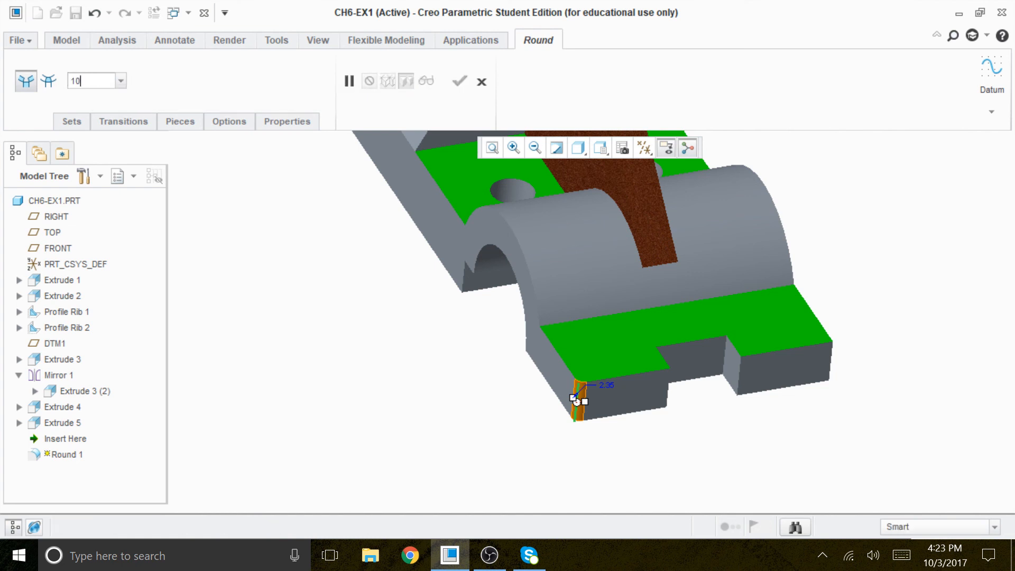
pyautogui.write('0')
pyautogui.press('Return')
pyautogui.moveTo(906, 450); pyautogui.dragTo(845, 461, button='middle')
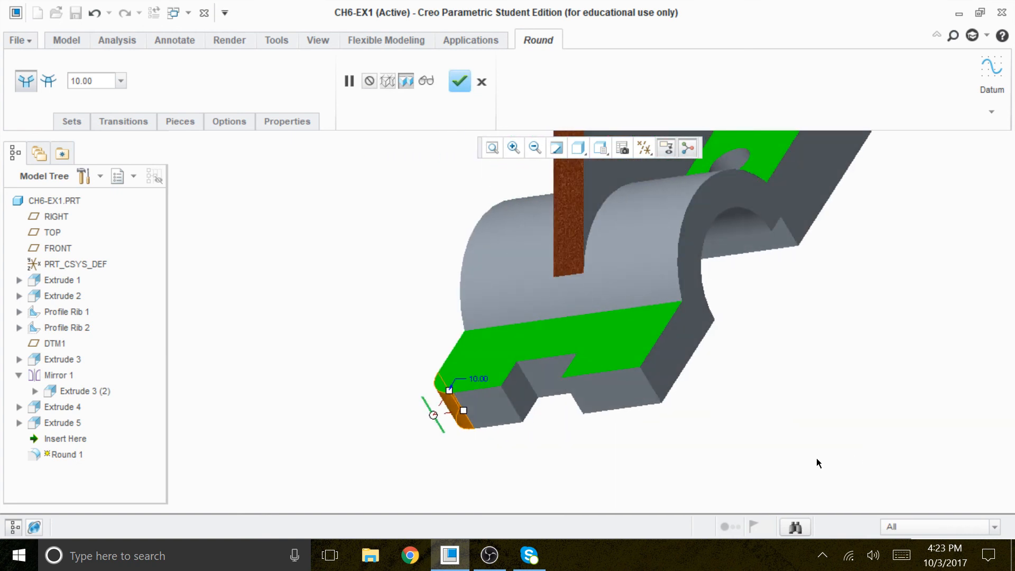
pyautogui.click(654, 388)
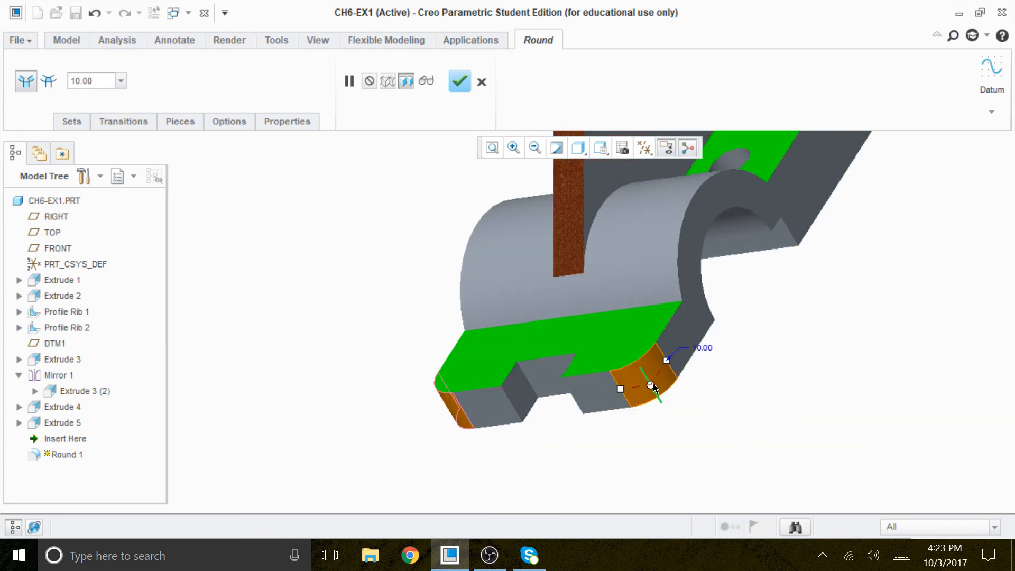
pyautogui.click(466, 84)
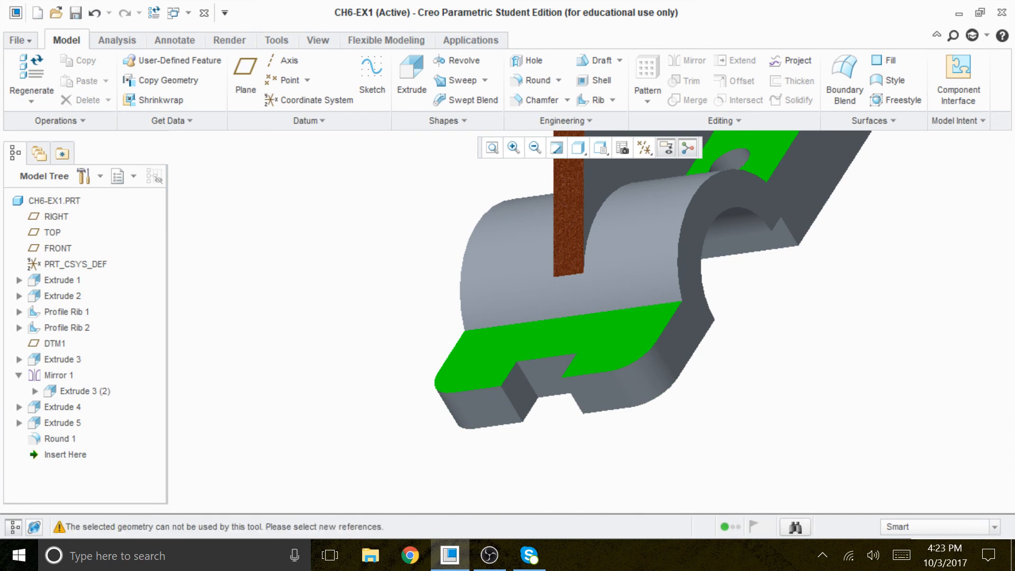
# Round the two vertical corner edges at the base's opposite end with a radius of 10.
pyautogui.moveTo(715, 499); pyautogui.dragTo(857, 512, button='middle')
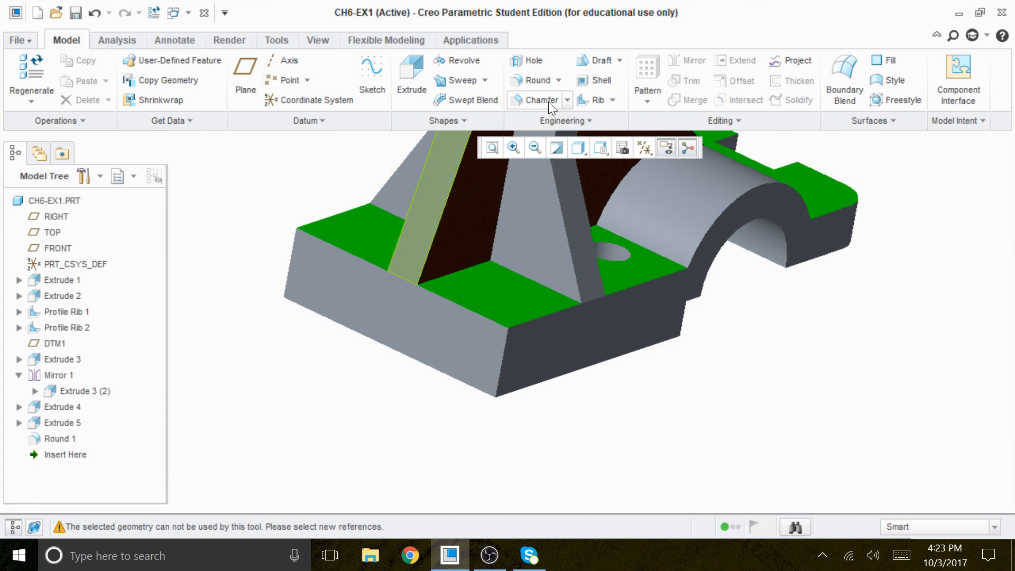
pyautogui.click(543, 83)
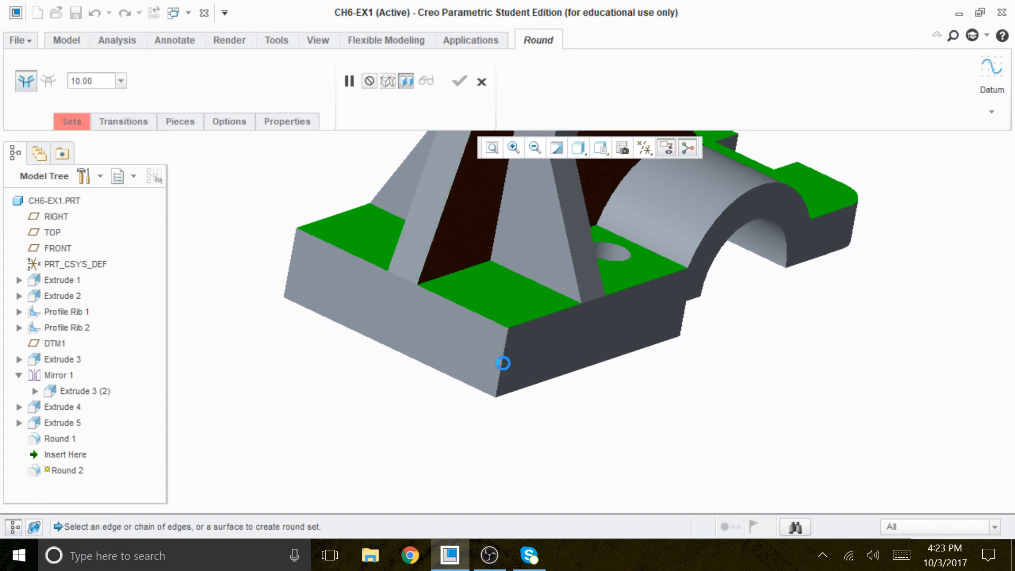
pyautogui.click(501, 363)
pyautogui.click(291, 259)
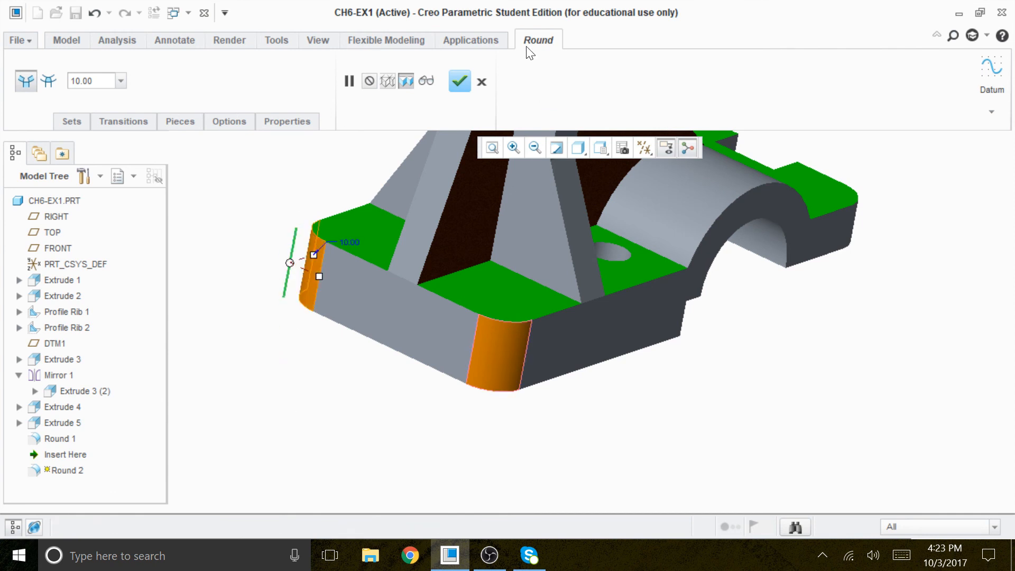
pyautogui.click(467, 86)
pyautogui.moveTo(671, 445); pyautogui.dragTo(614, 483, button='middle')
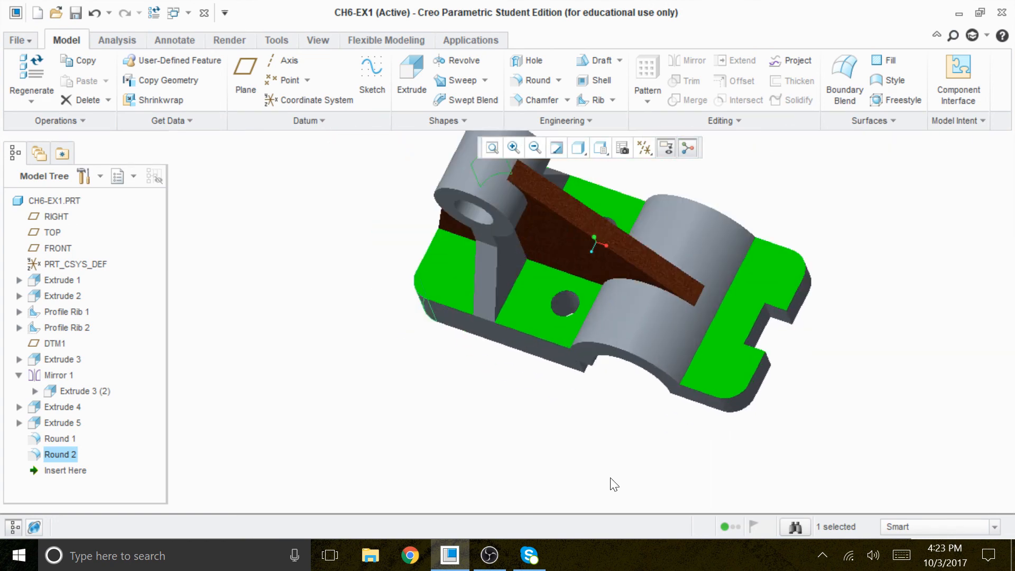
pyautogui.scroll(2, 634, 494)
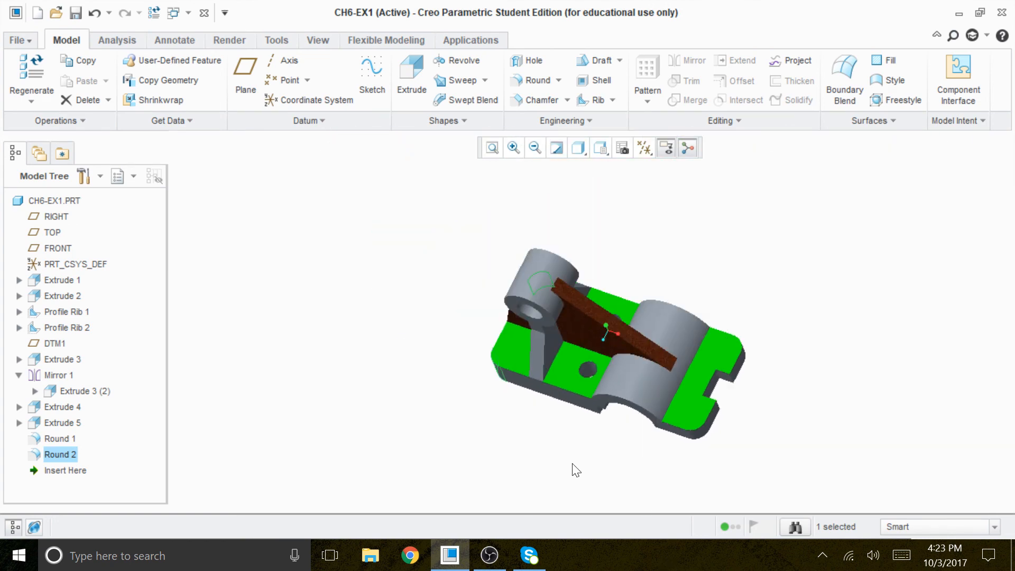
pyautogui.moveTo(571, 460); pyautogui.dragTo(524, 417, button='middle')
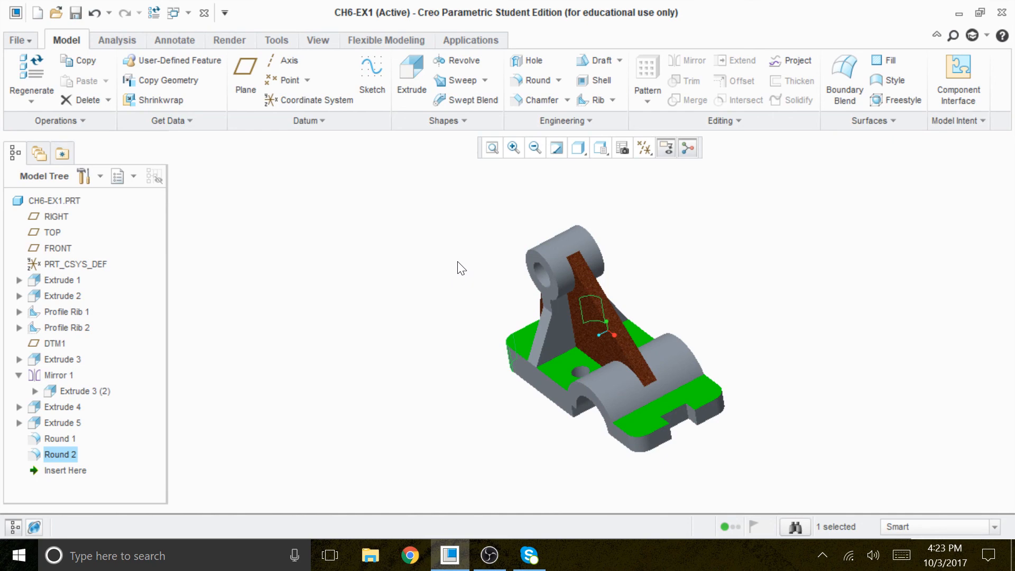
pyautogui.click(490, 556)
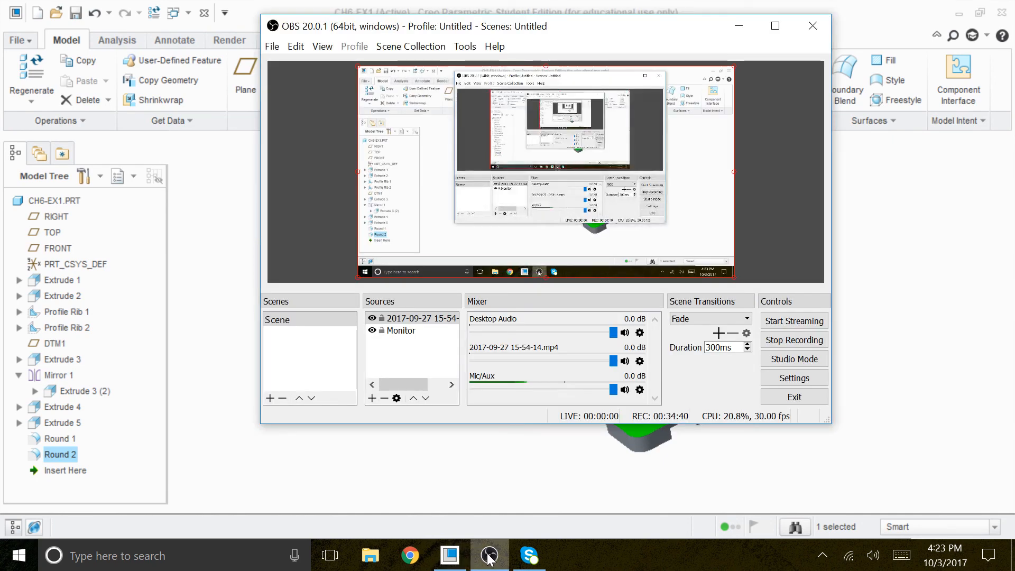